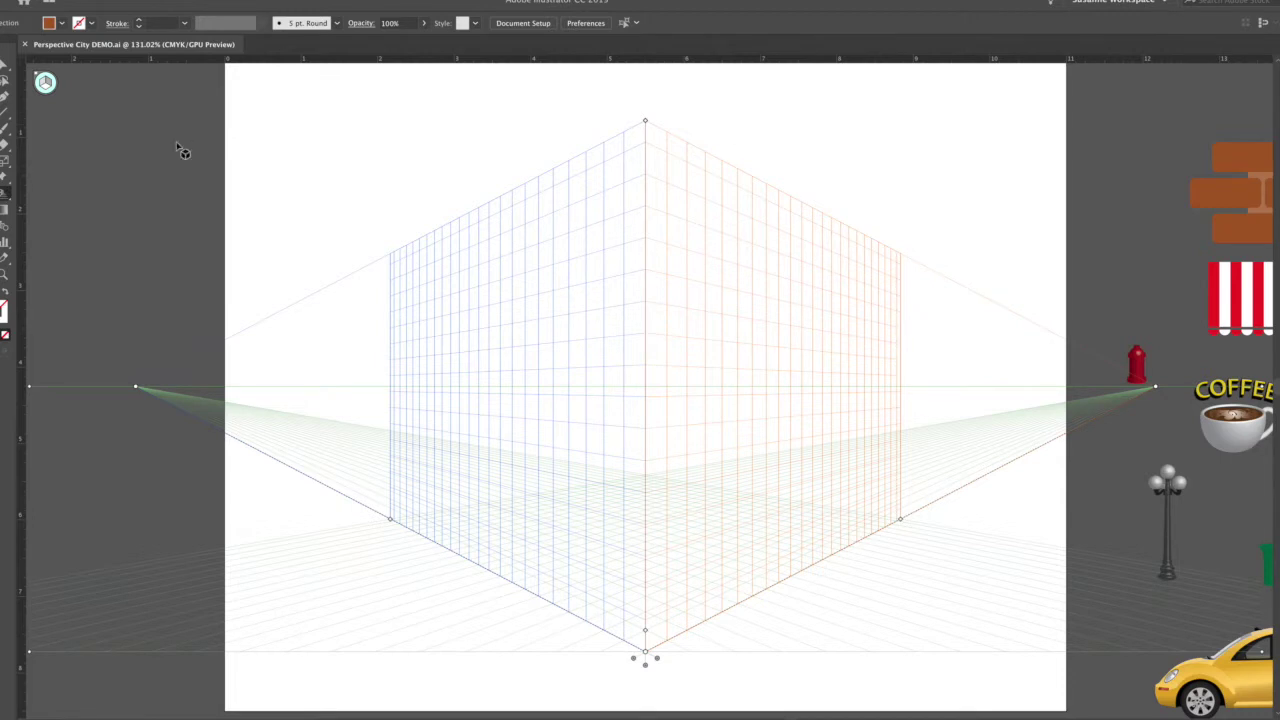
- Move the left and right perspective grid planes apart symmetrically, leaving a corner gap about 0.53 in wide, with the Perspective Selection Tool
click(43, 84)
click(5, 193)
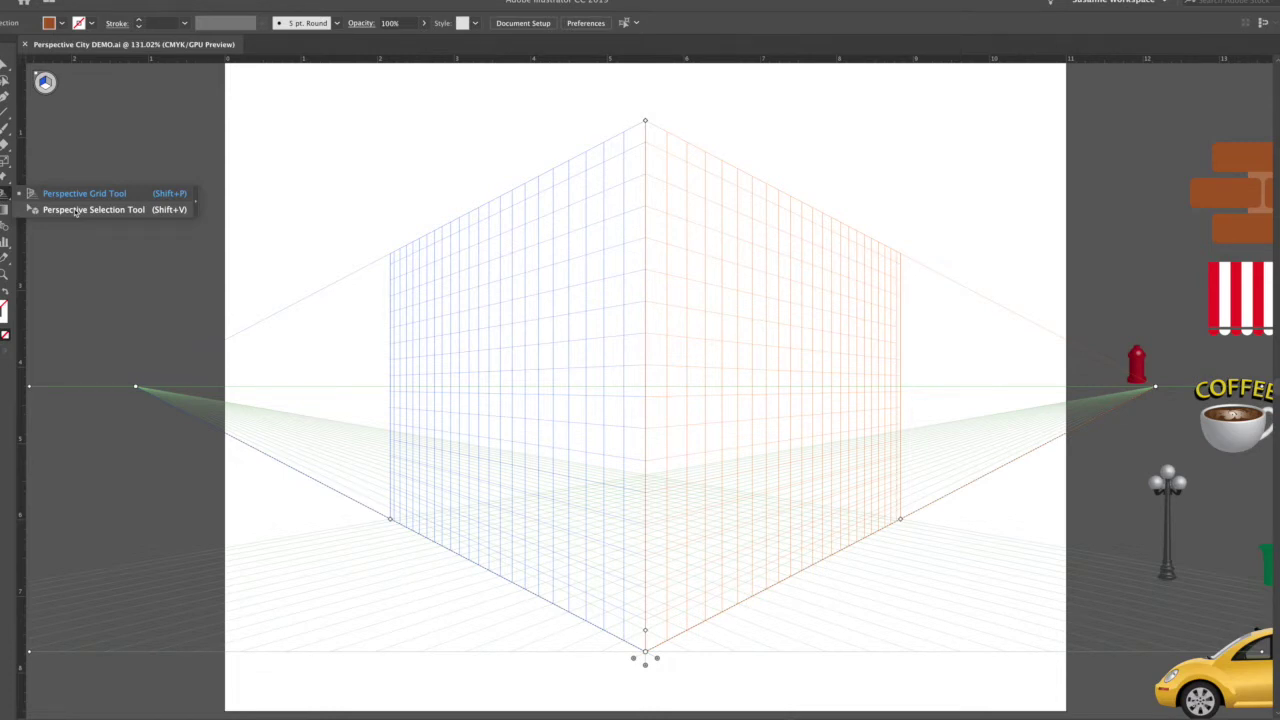
click(75, 210)
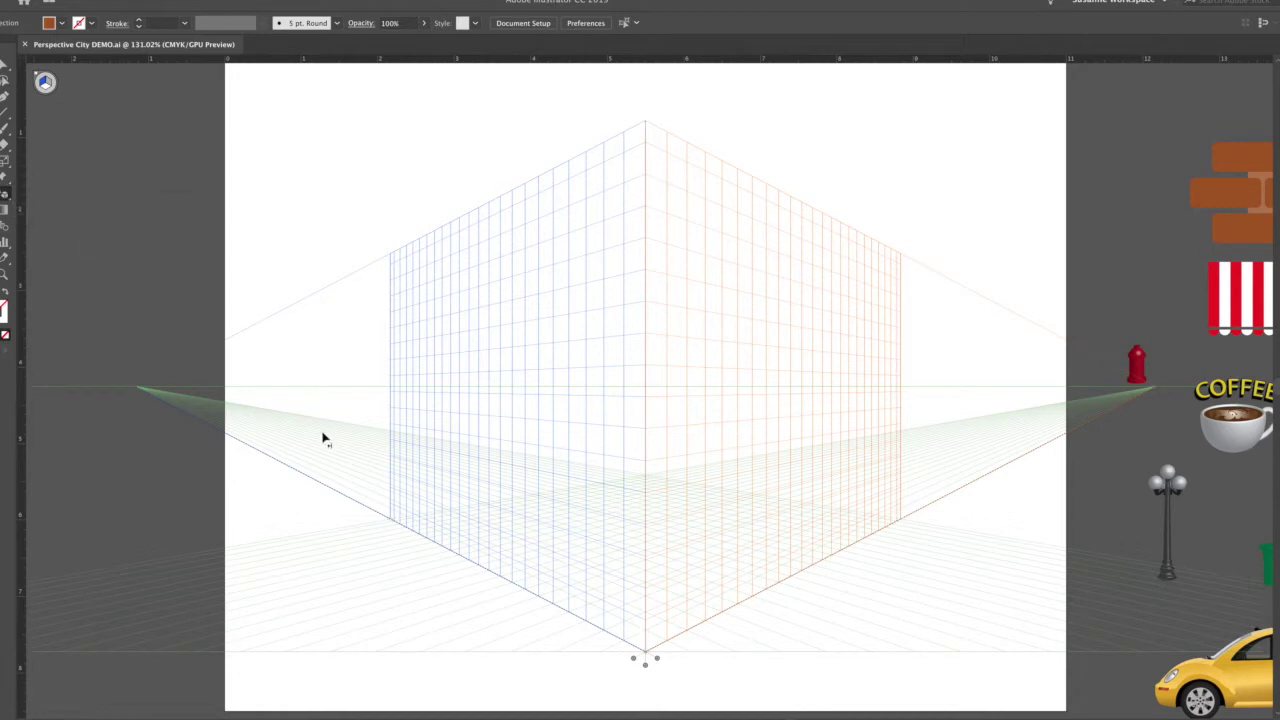
mouse_move(657, 663)
mouse_down()
mouse_move(634, 663)
mouse_move(649, 666)
mouse_up()
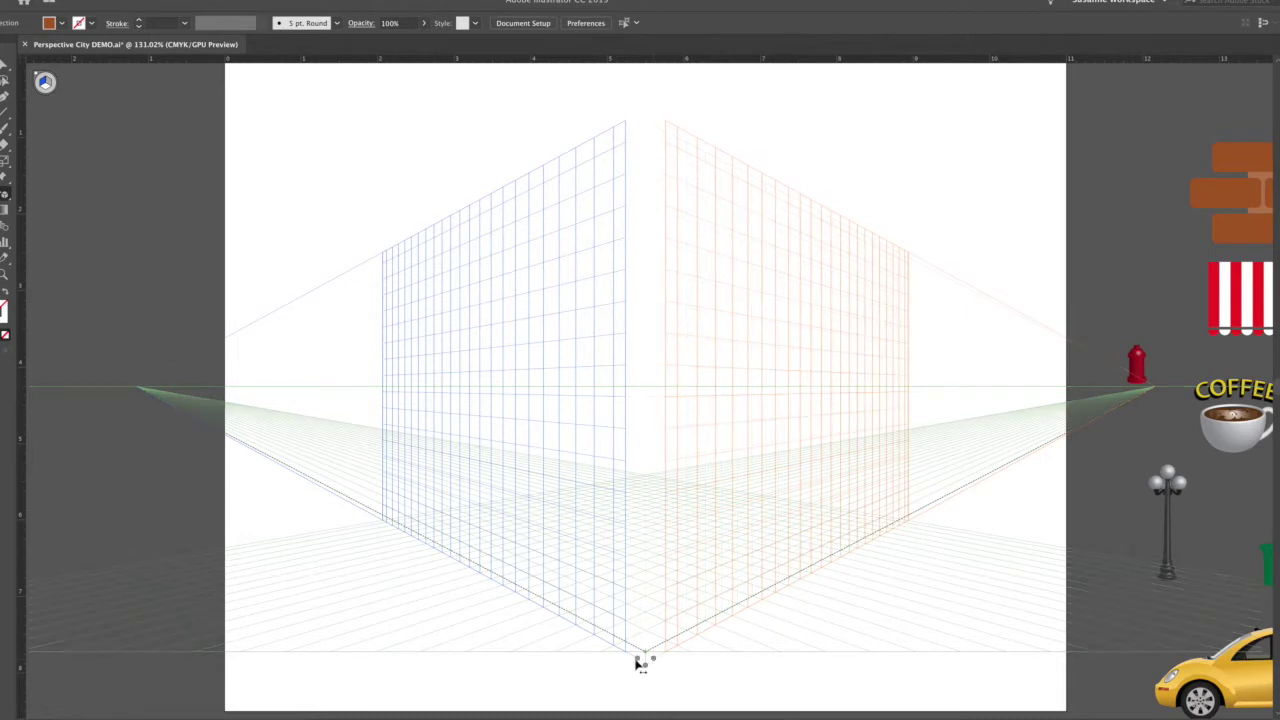
- With no grid plane active, draw a flat brown rectangle about 0.53 × 1.70 in across the gap between the two planes
scroll(1134, 578, down, 2)
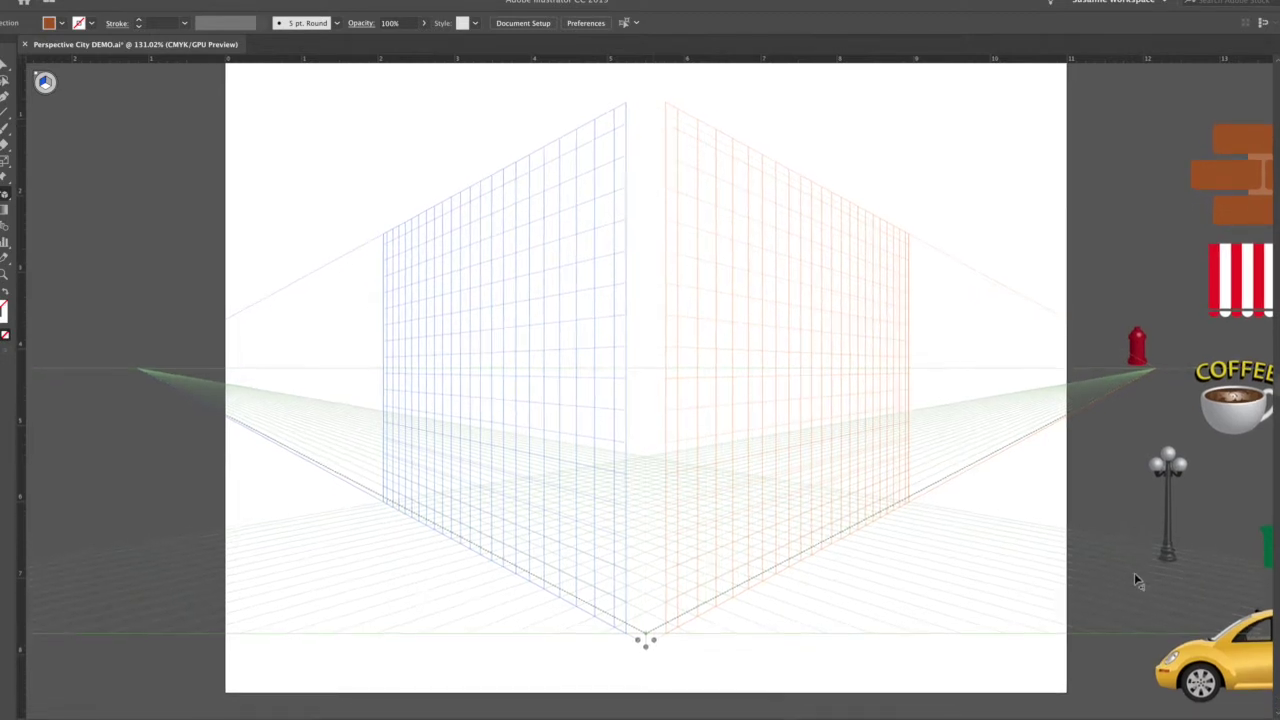
scroll(1140, 580, down, 1)
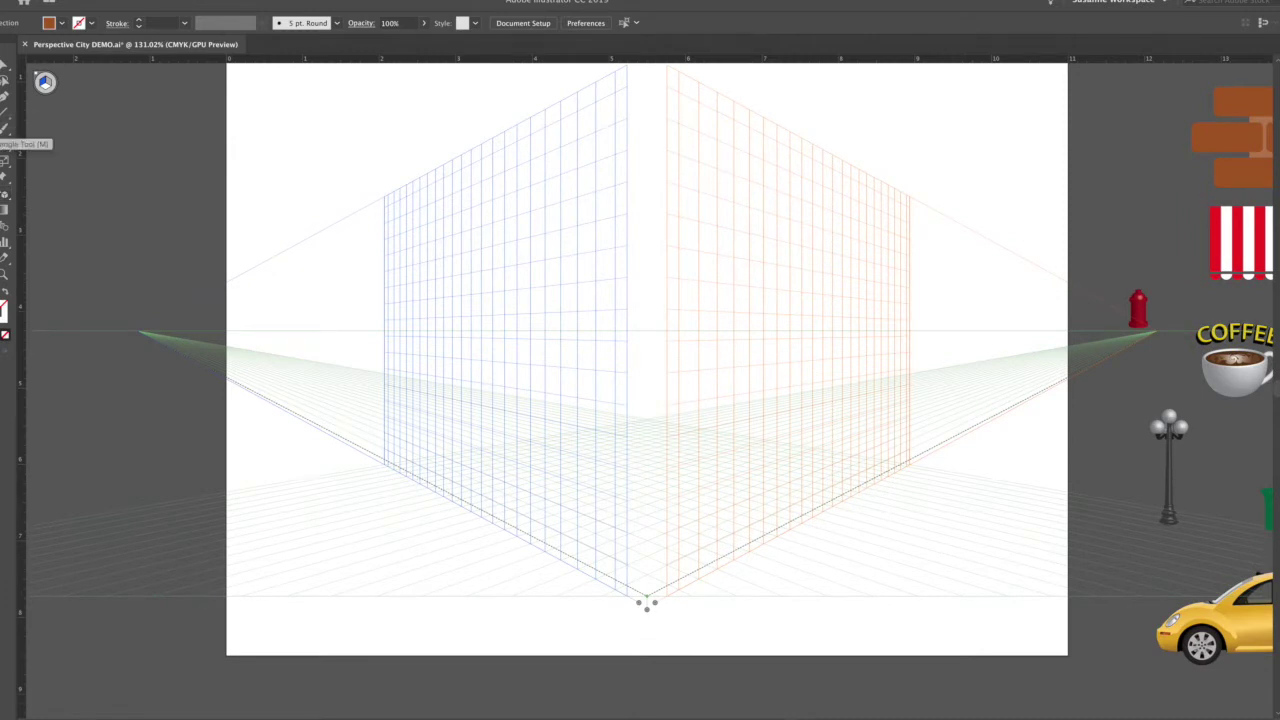
click(48, 88)
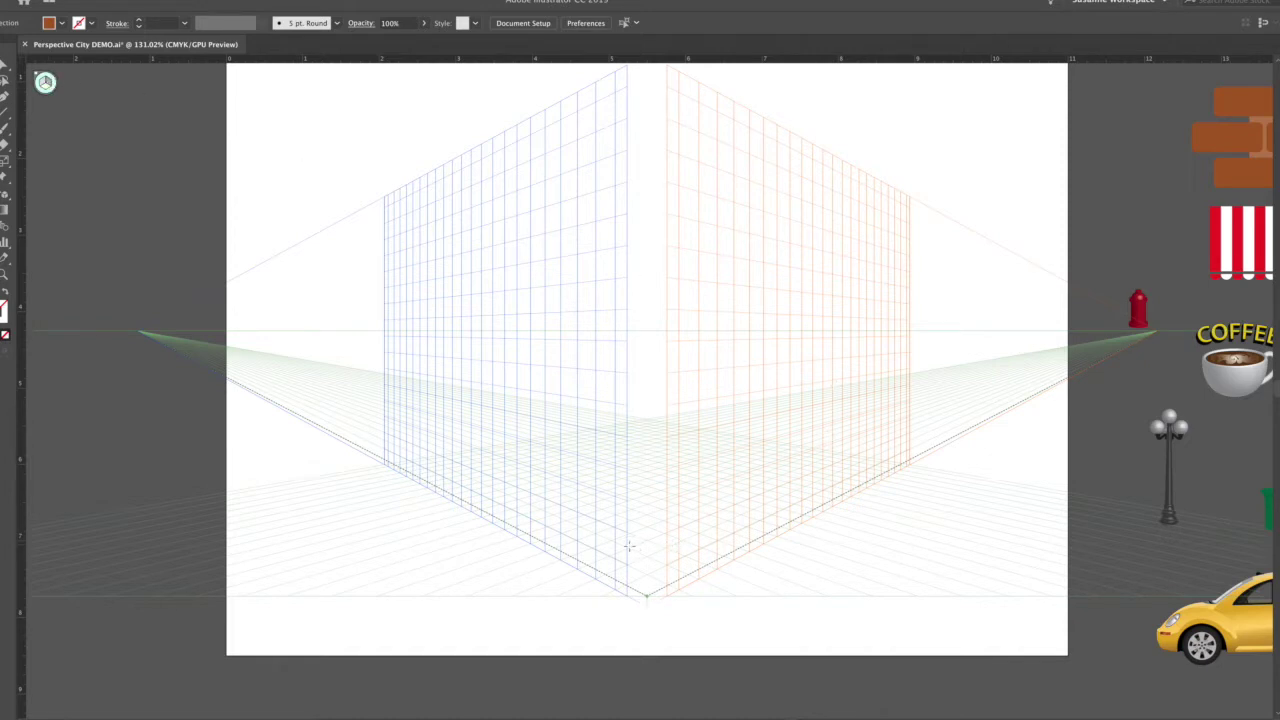
drag(627, 548, 667, 419)
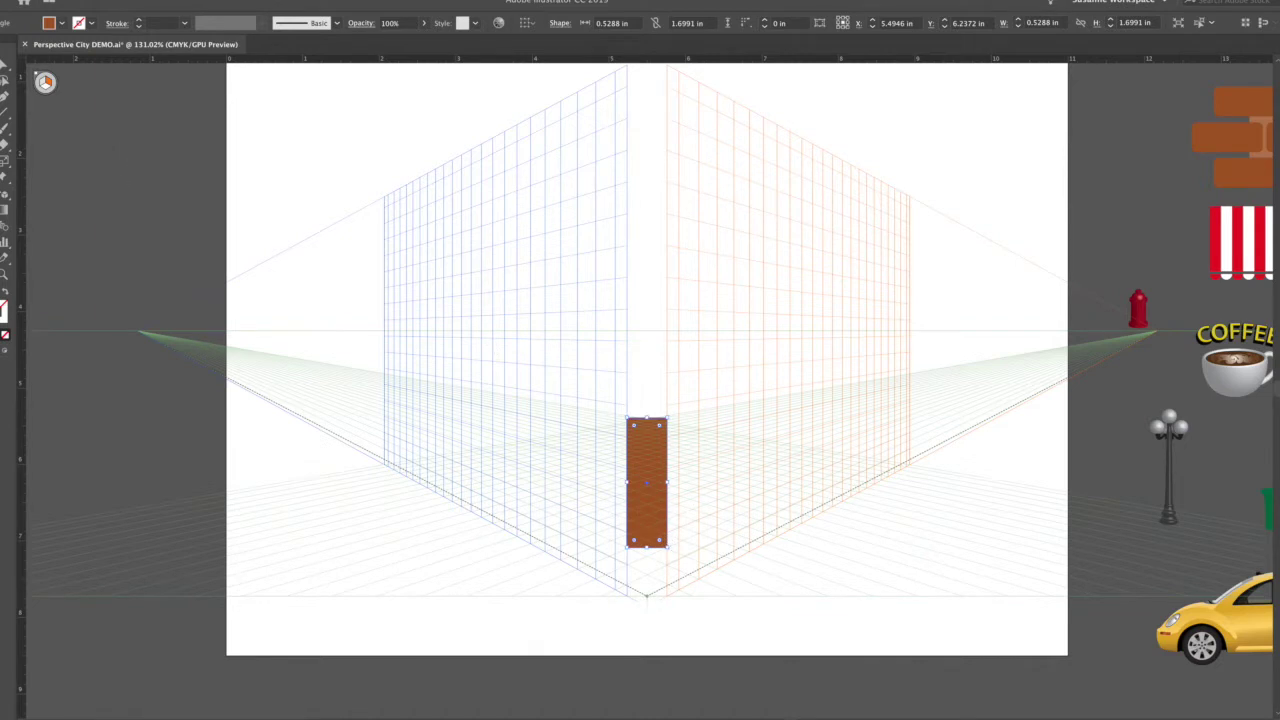
click(126, 166)
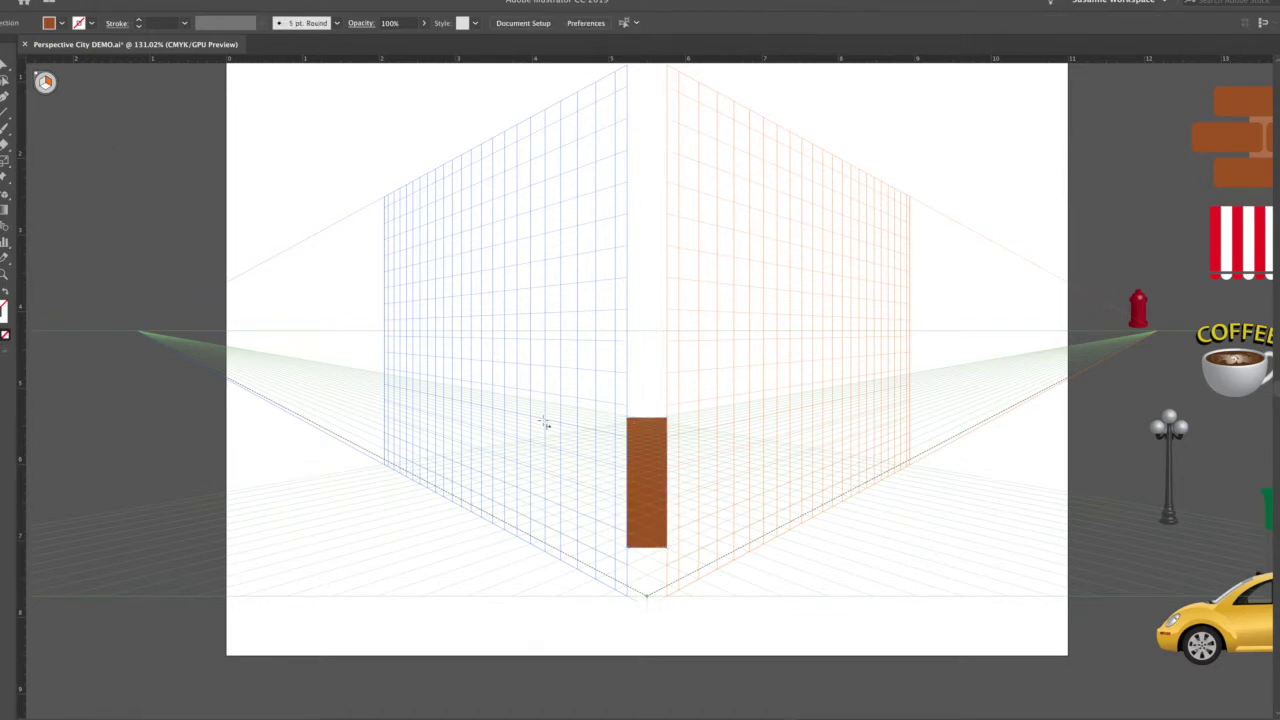
- Draw a wall about 197 × 122 pt on the right grid plane beside the flat rectangle and turn off the perspective grid's Snap to Grid
drag(676, 543, 782, 401)
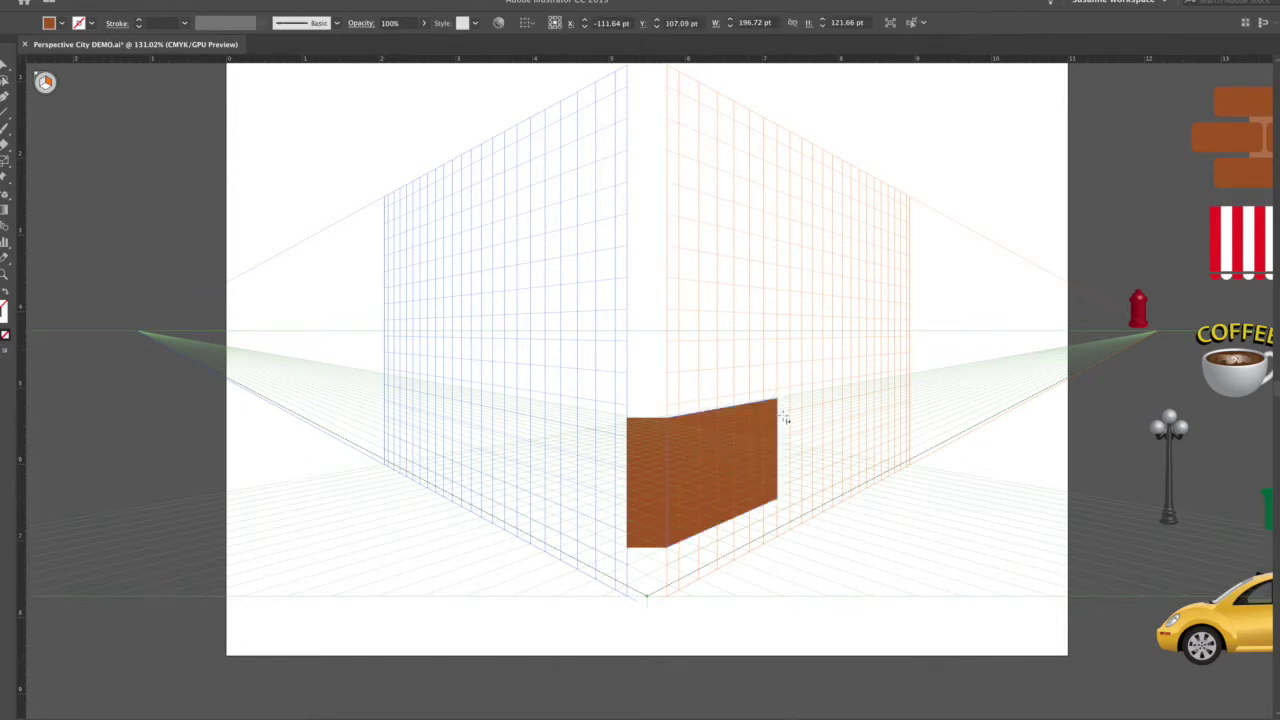
click(186, 1)
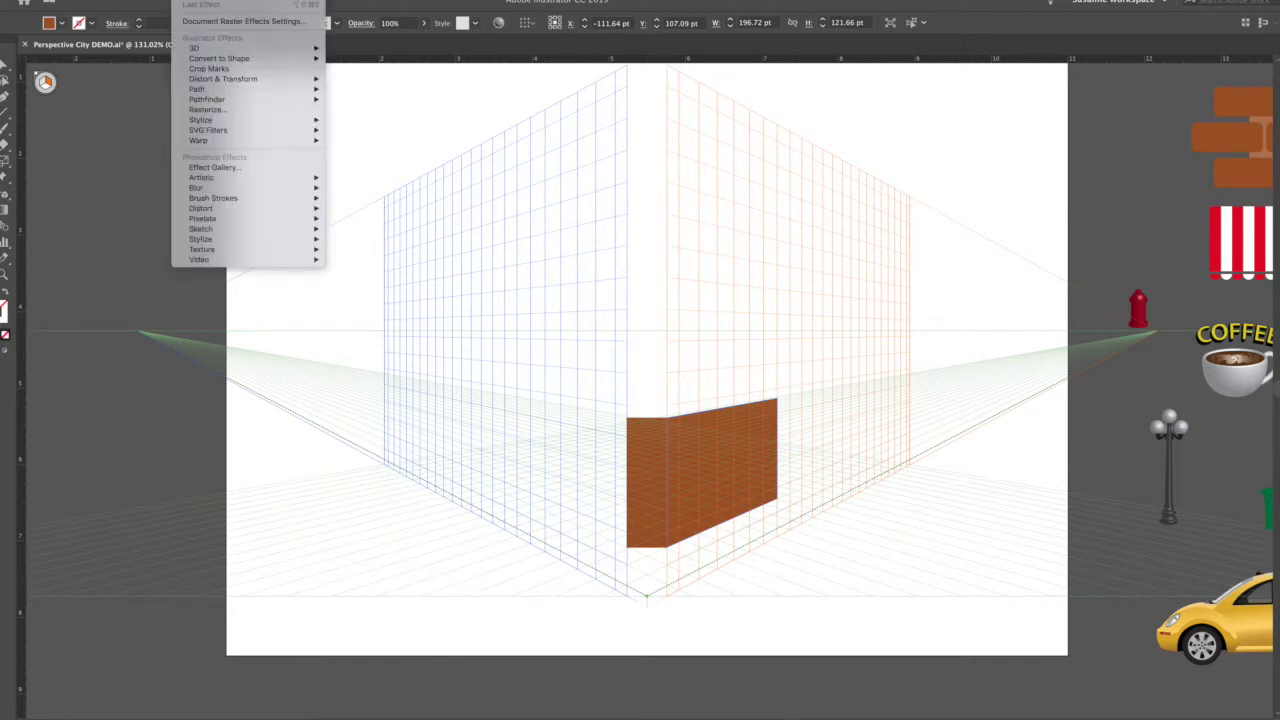
mouse_move(225, 0)
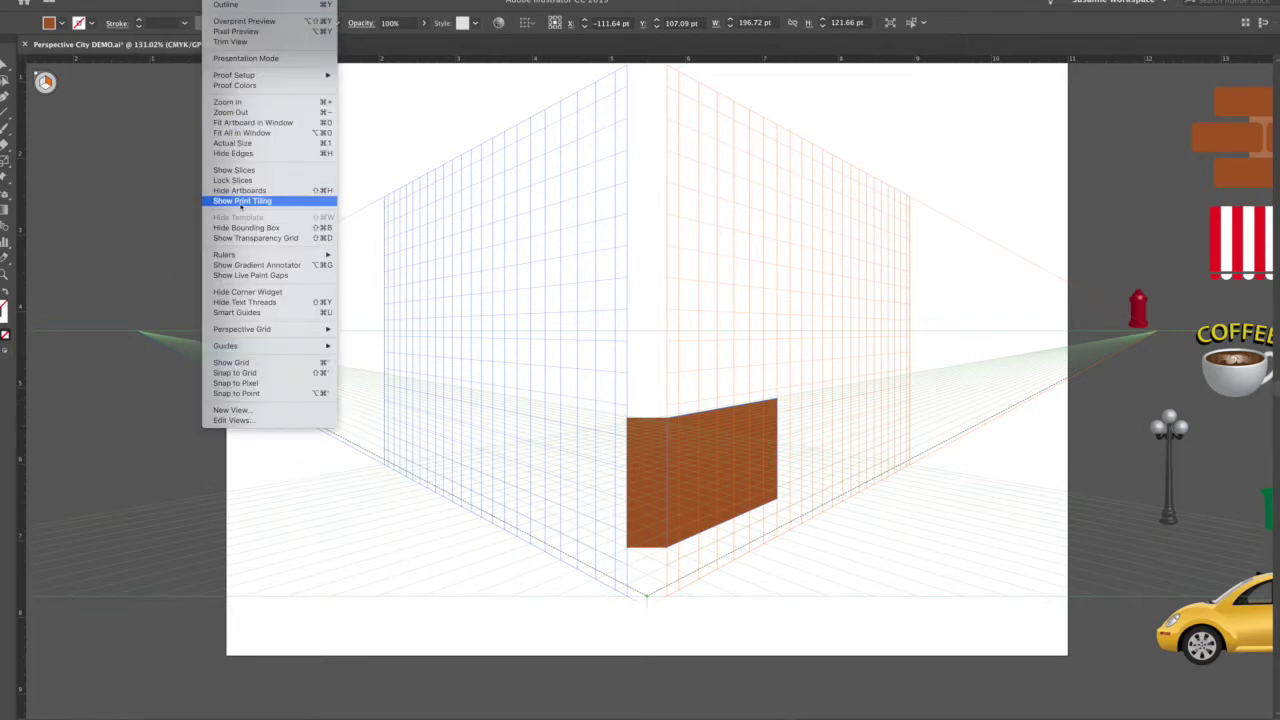
mouse_move(290, 329)
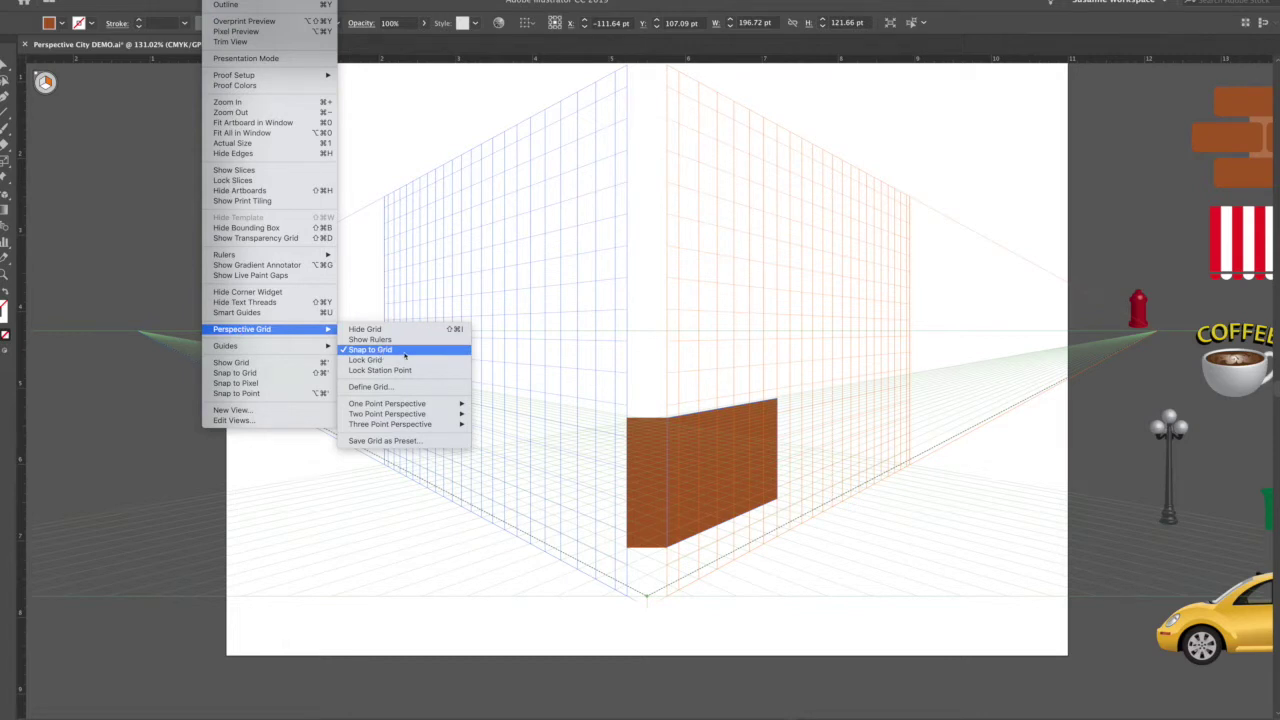
click(404, 350)
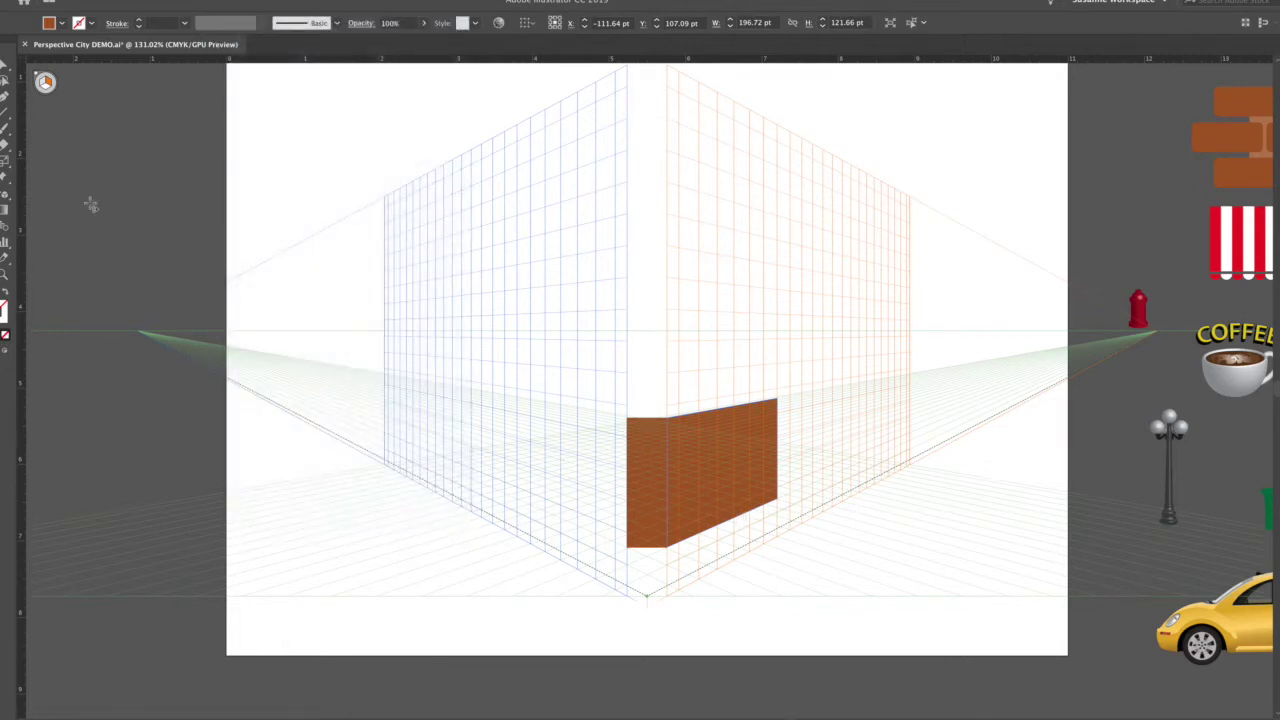
- Make the left grid plane active and draw a wall about 208 × 122 pt on it, adjoining the flat corner rectangle
click(45, 83)
click(645, 603)
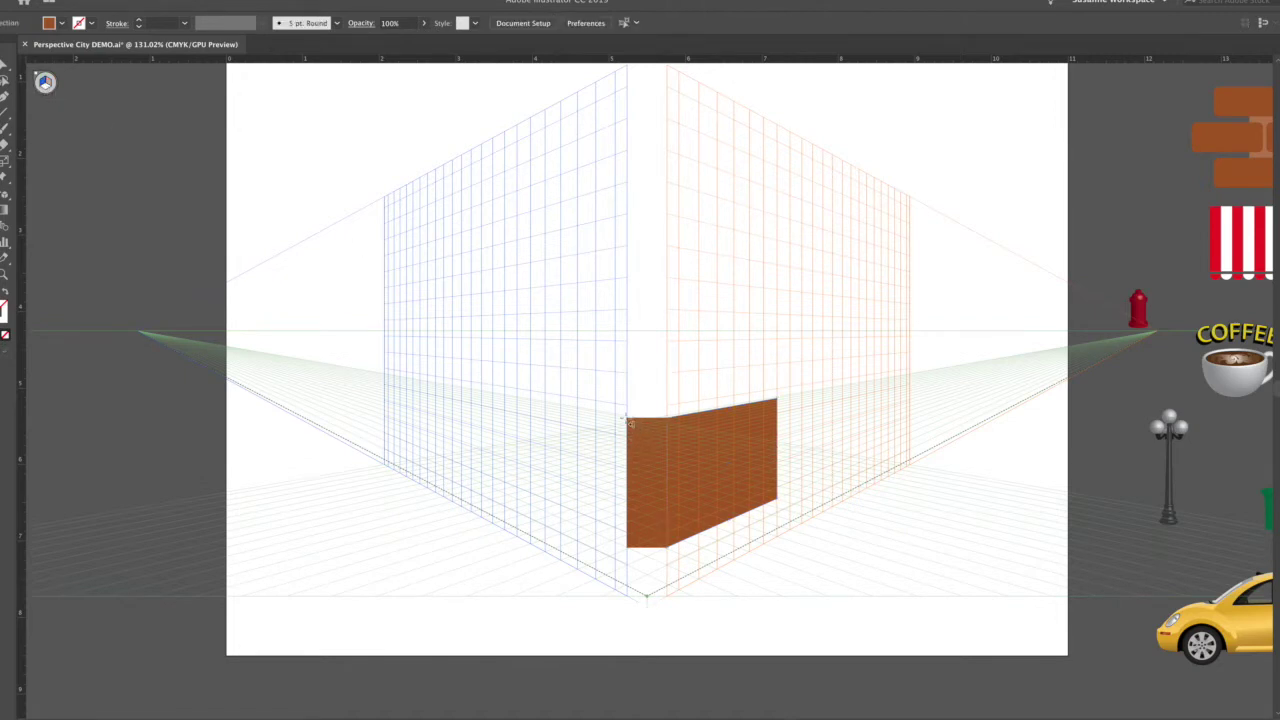
drag(626, 425, 513, 499)
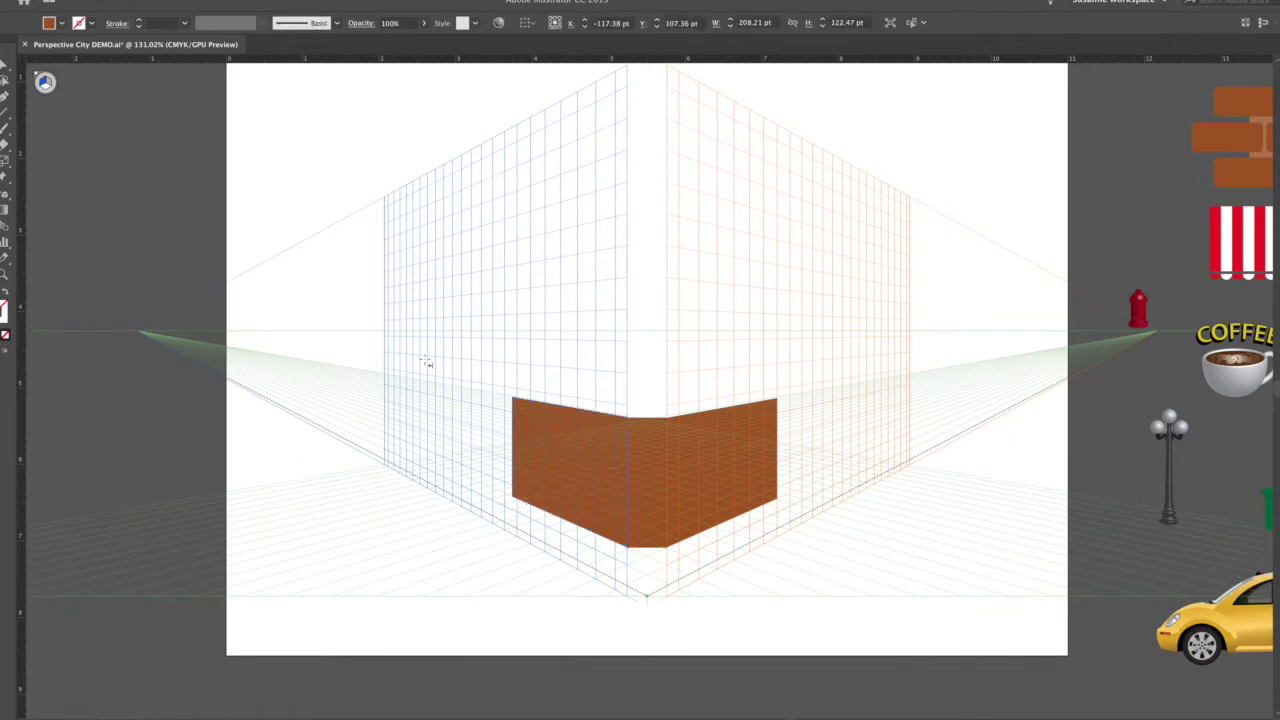
click(112, 119)
- Float the swatches next to the artwork and add the small brick group as a new pattern swatch
scroll(1233, 173, right, 5)
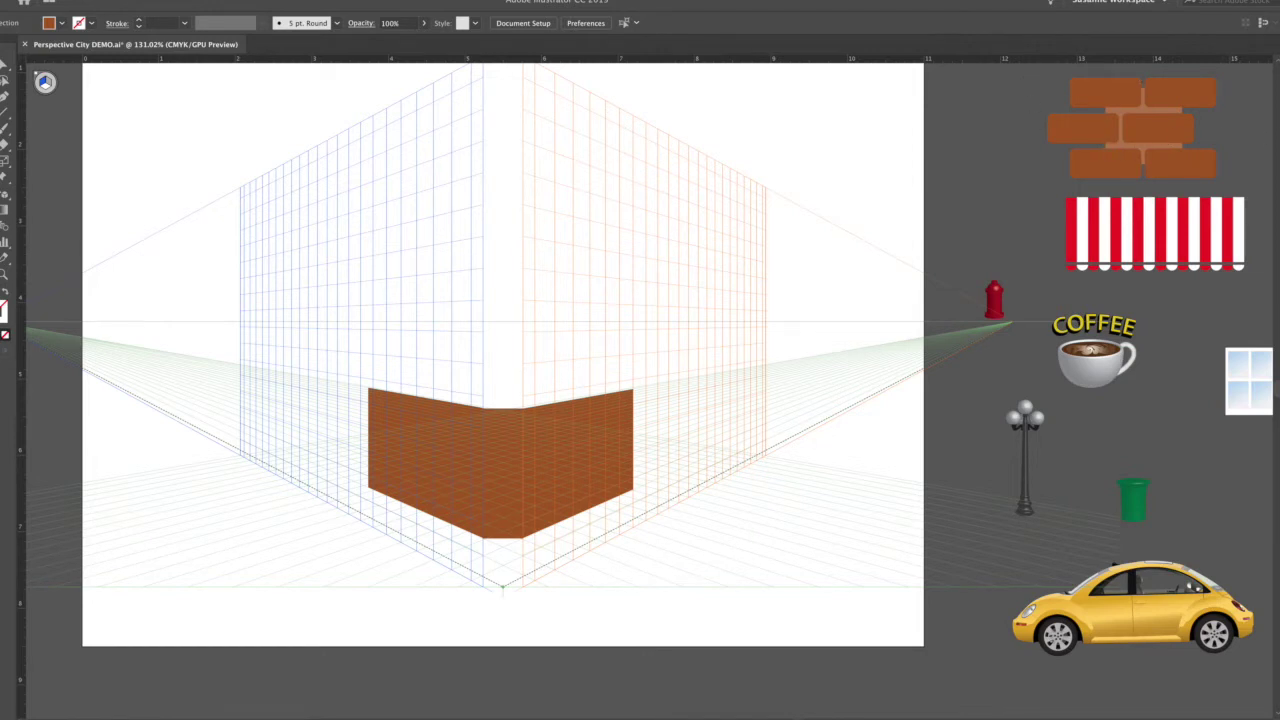
drag(1276, 122, 902, 91)
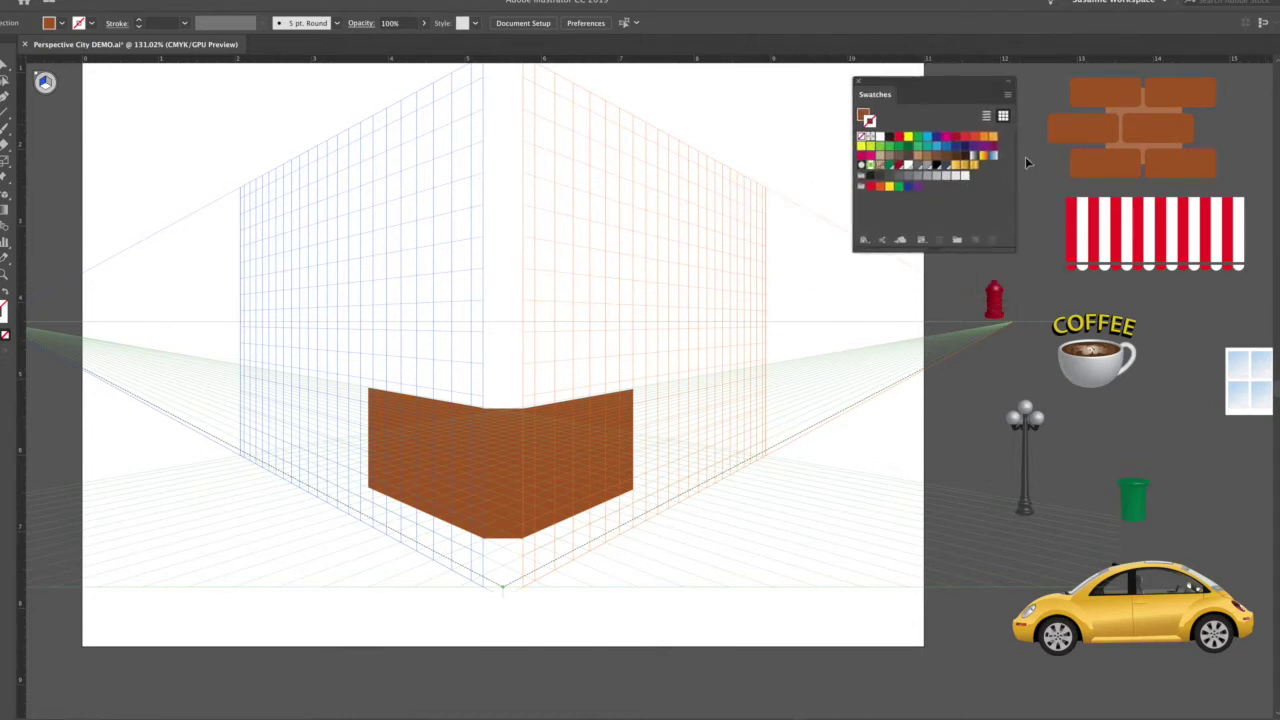
click(1184, 169)
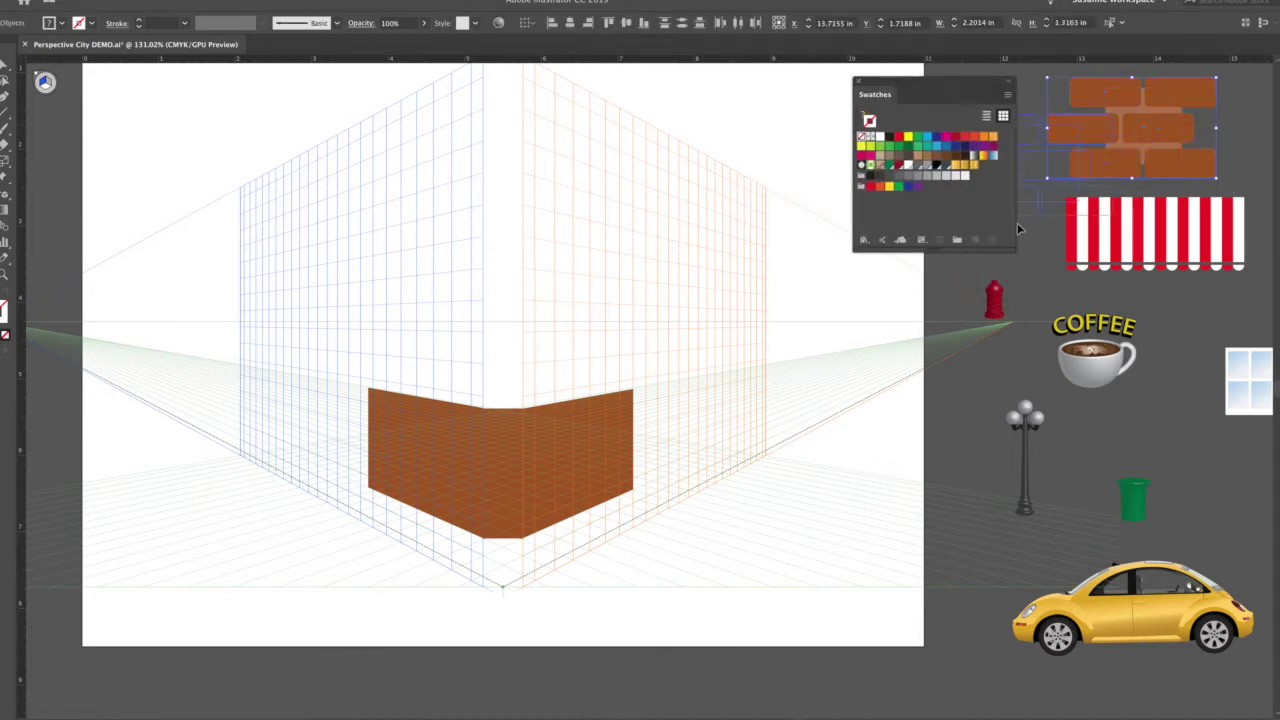
click(1100, 145)
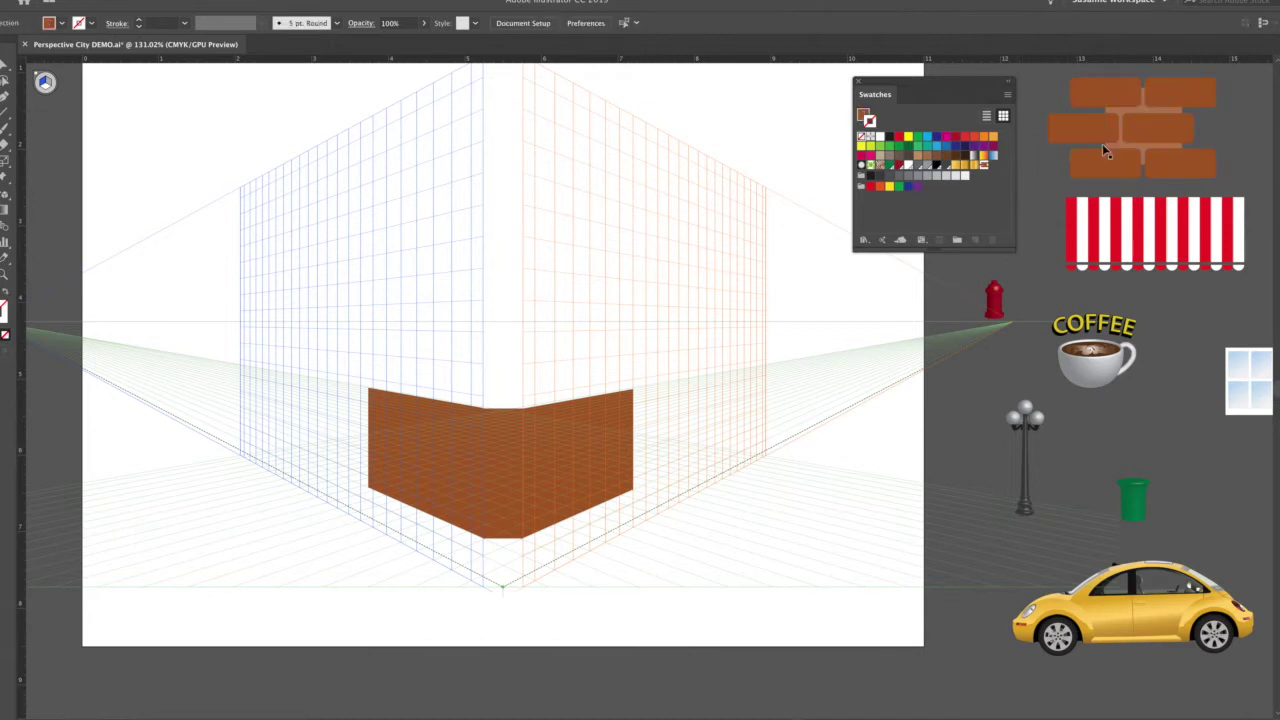
- Edit the brick pattern swatch to a tile width of 1 in and height of 1 in, and save the pattern
double_click(984, 166)
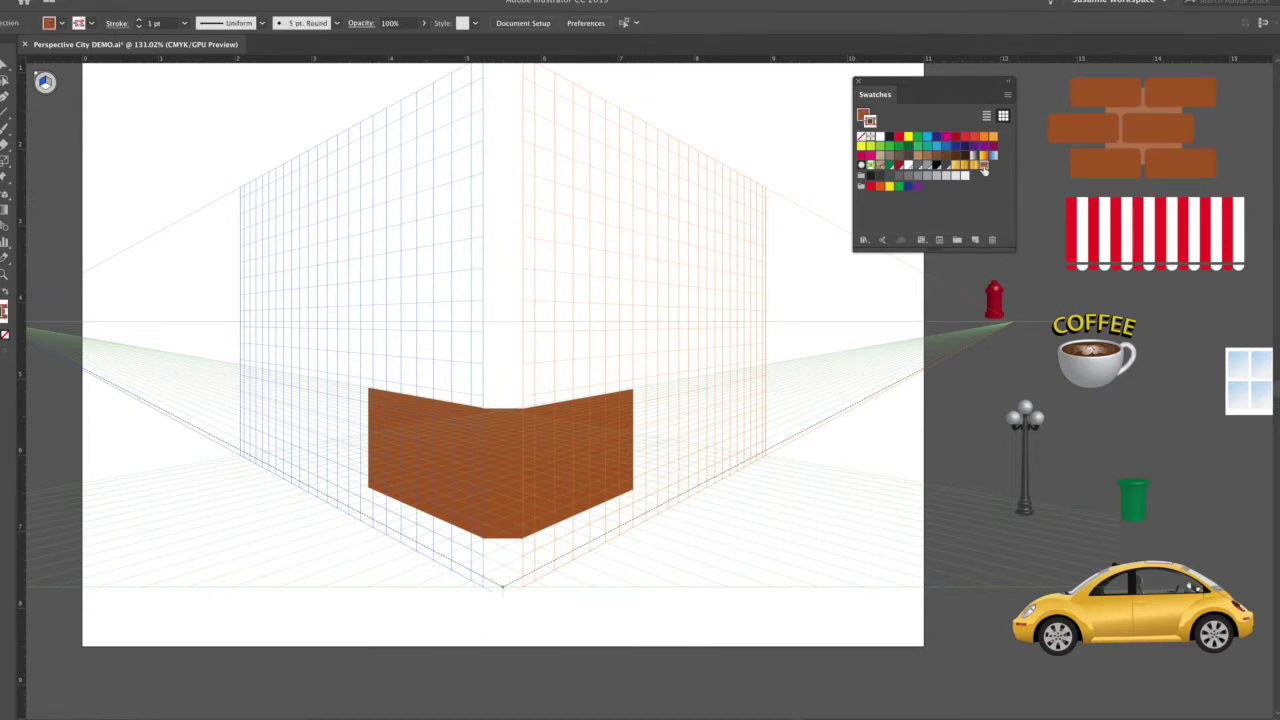
click(245, 256)
text(1)
key(Tab)
text(1)
key(Tab)
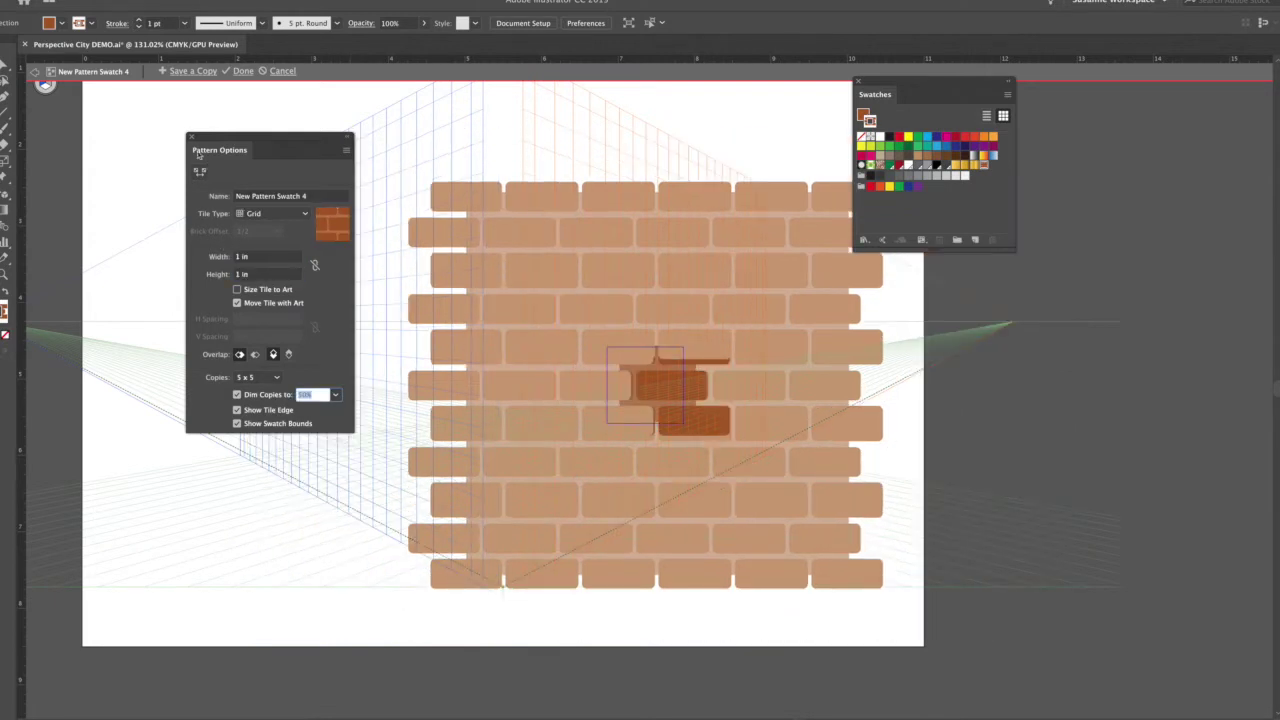
click(191, 137)
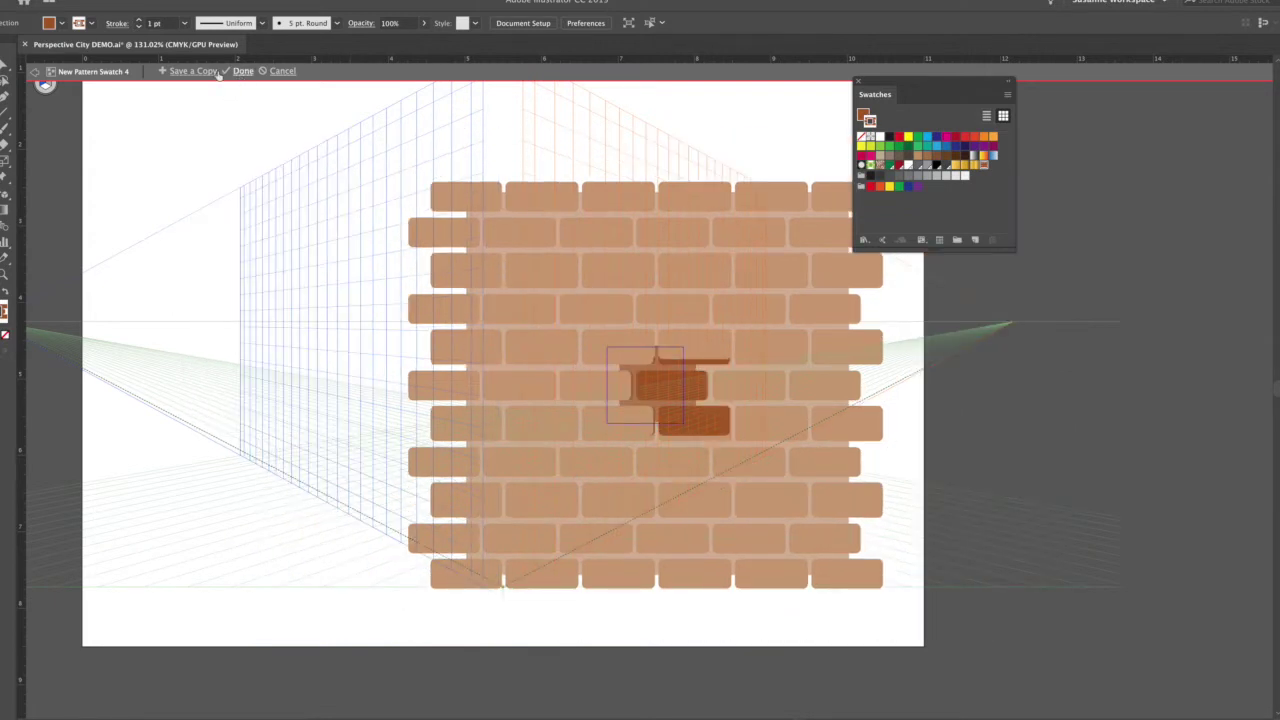
click(243, 71)
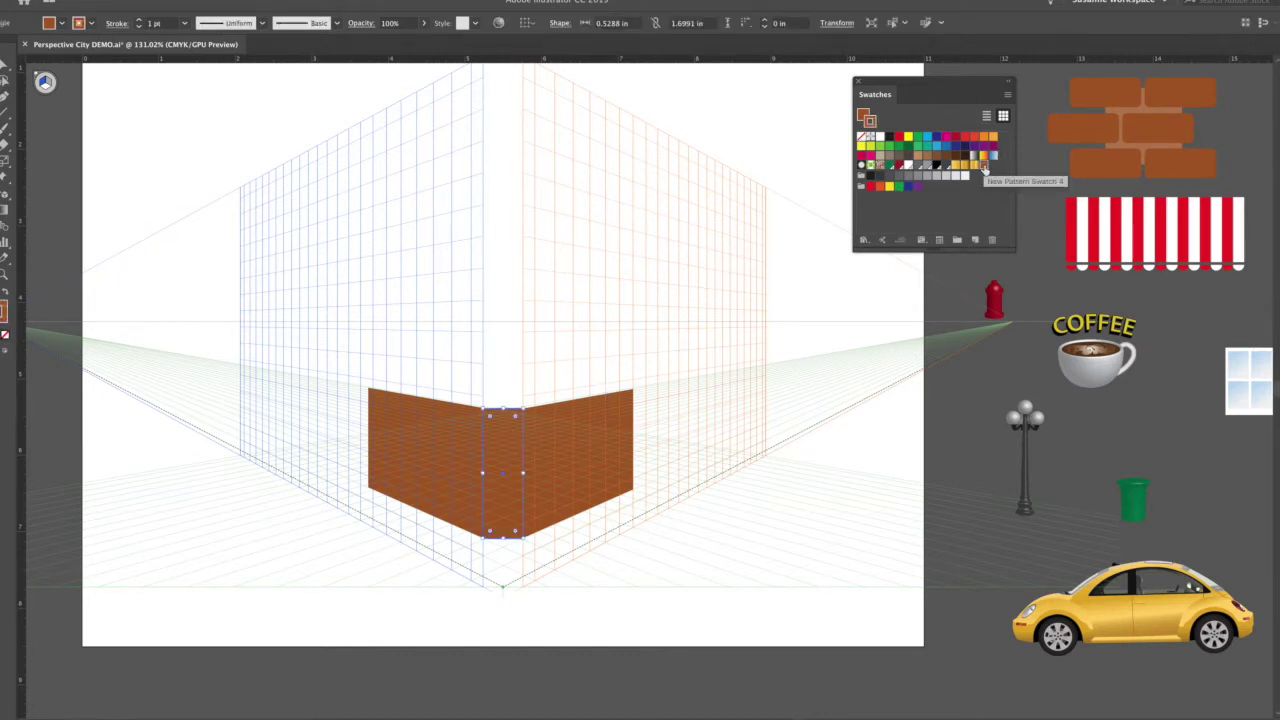
- Remove the stroke from the flat corner rectangle and fill it with the brick pattern swatch
click(6, 336)
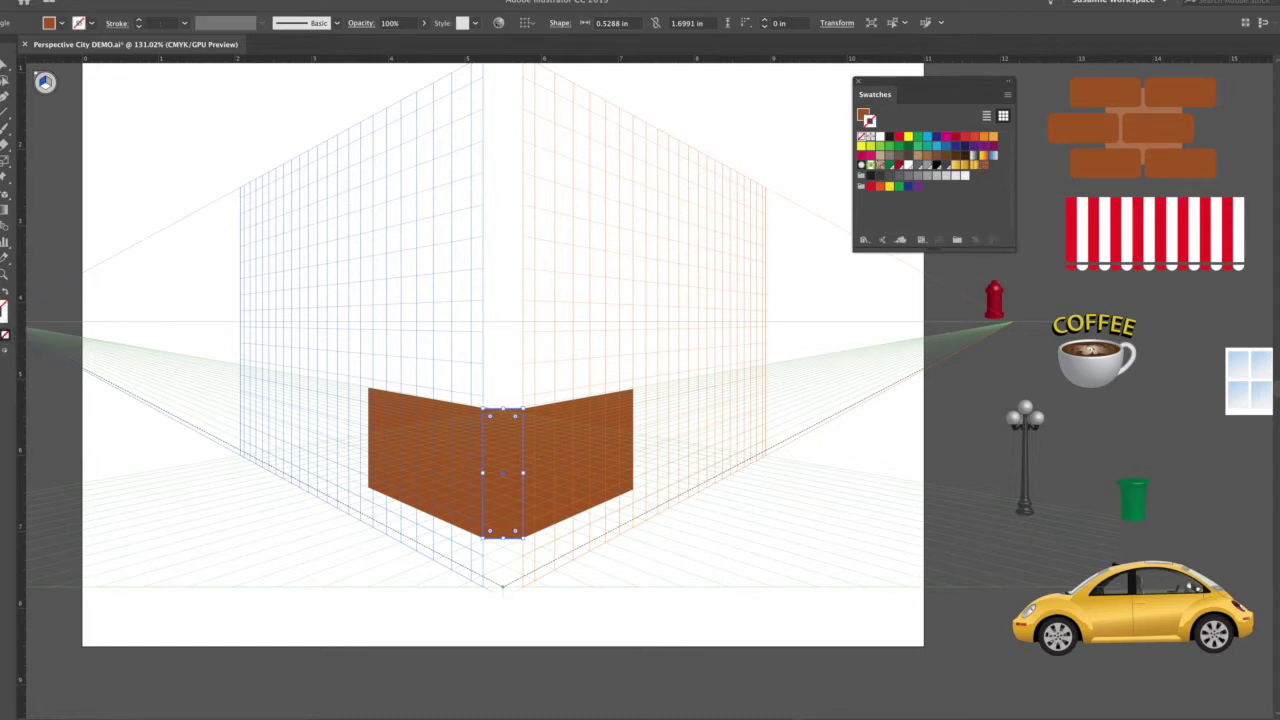
click(985, 168)
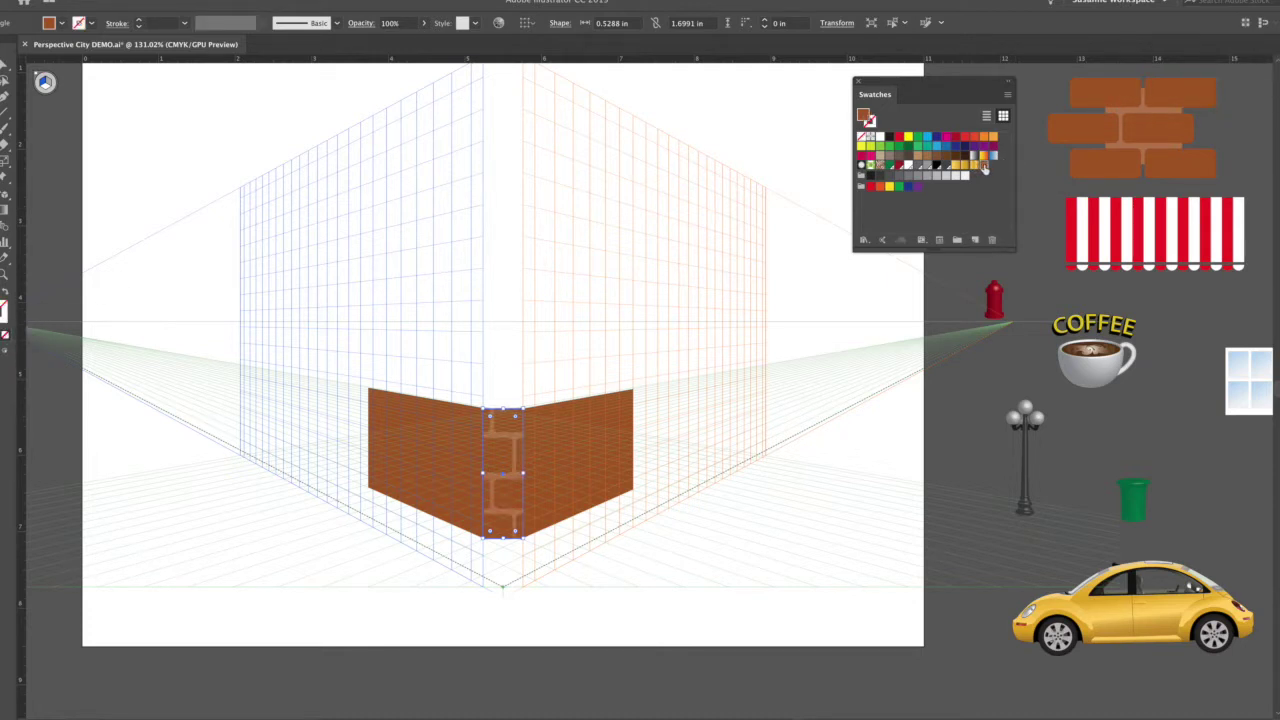
click(8, 62)
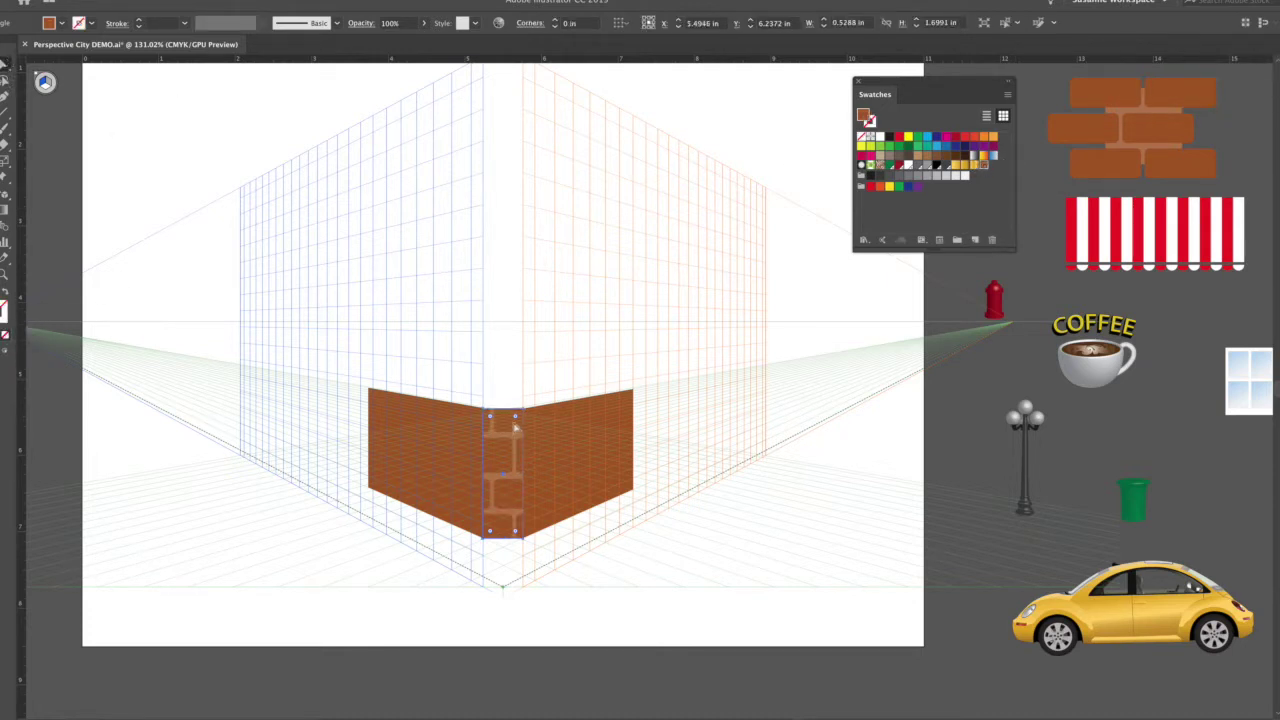
- Scale only the corner rectangle's brick pattern uniformly to 20%, with Transform Objects off and Transform Patterns on
double_click(5, 160)
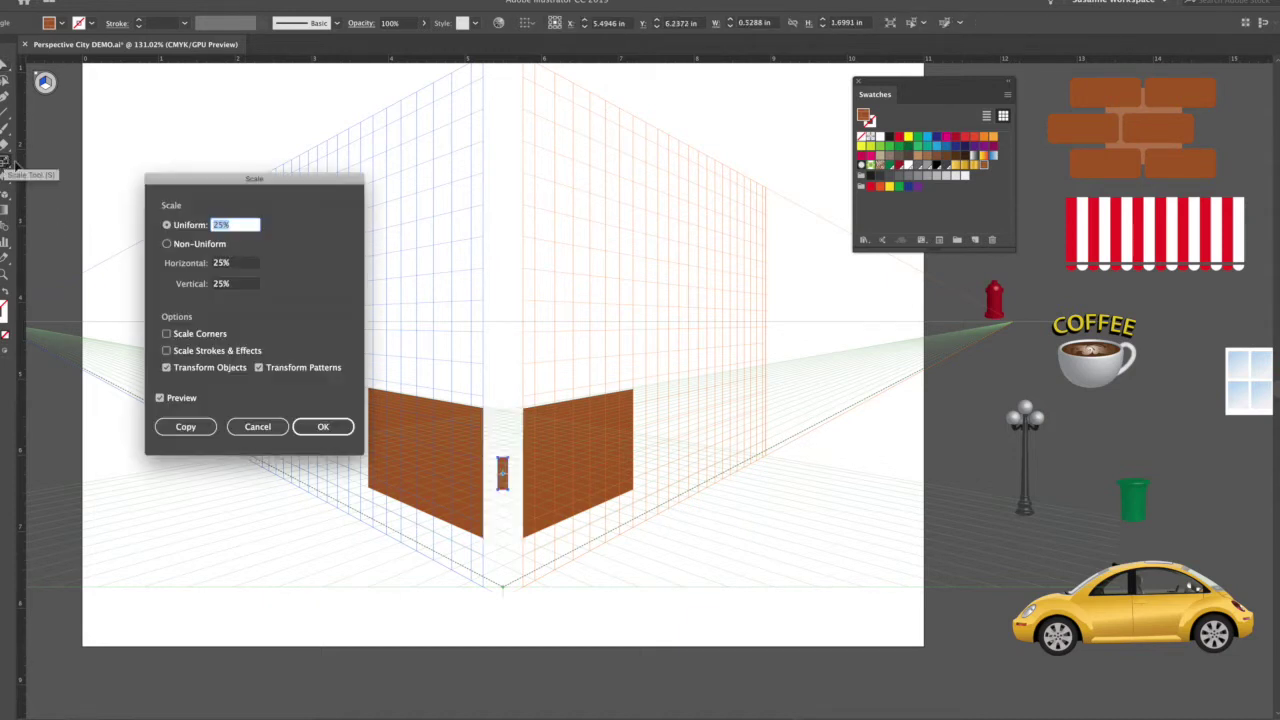
click(166, 367)
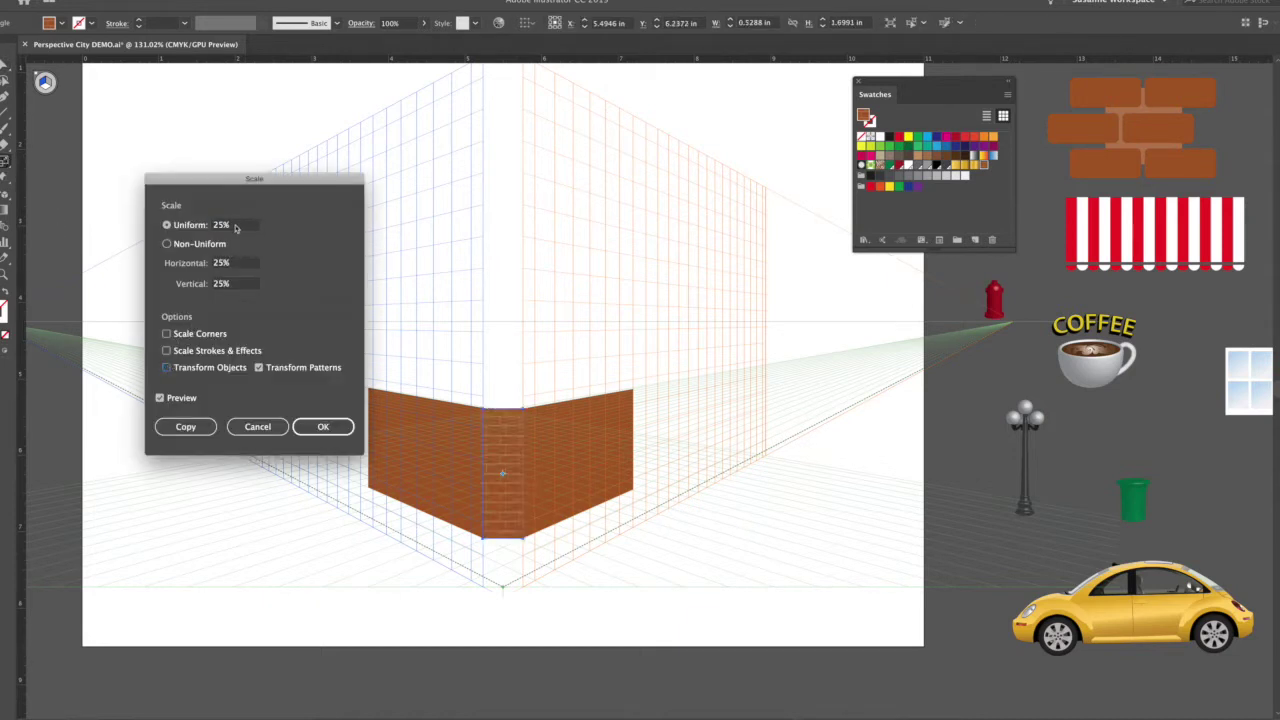
drag(241, 226, 207, 224)
text(20)
key(Tab)
click(332, 427)
- Try to fill the left perspective wall with the brick pattern swatch
click(20, 70)
click(391, 446)
click(971, 165)
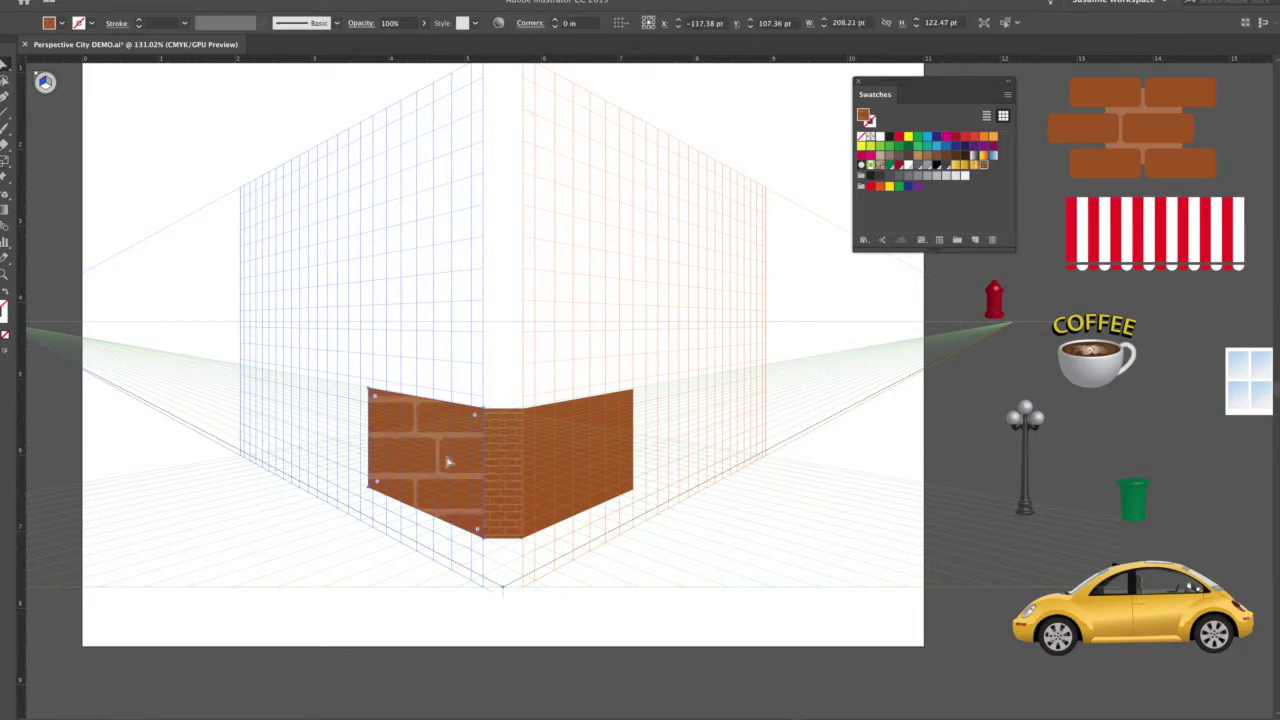
click(365, 203)
- Examine the large brick wall artwork beside the artboard together with the building and the other street objects
scroll(577, 275, right, 5)
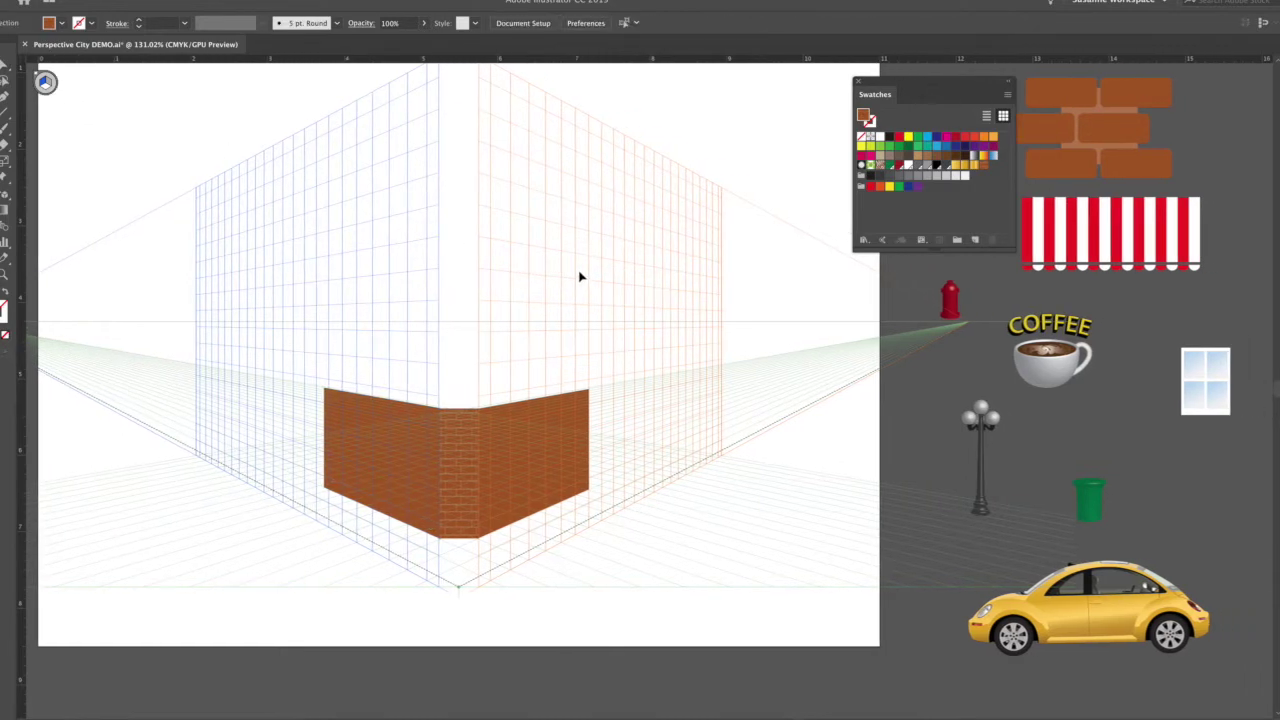
scroll(580, 278, right, 15)
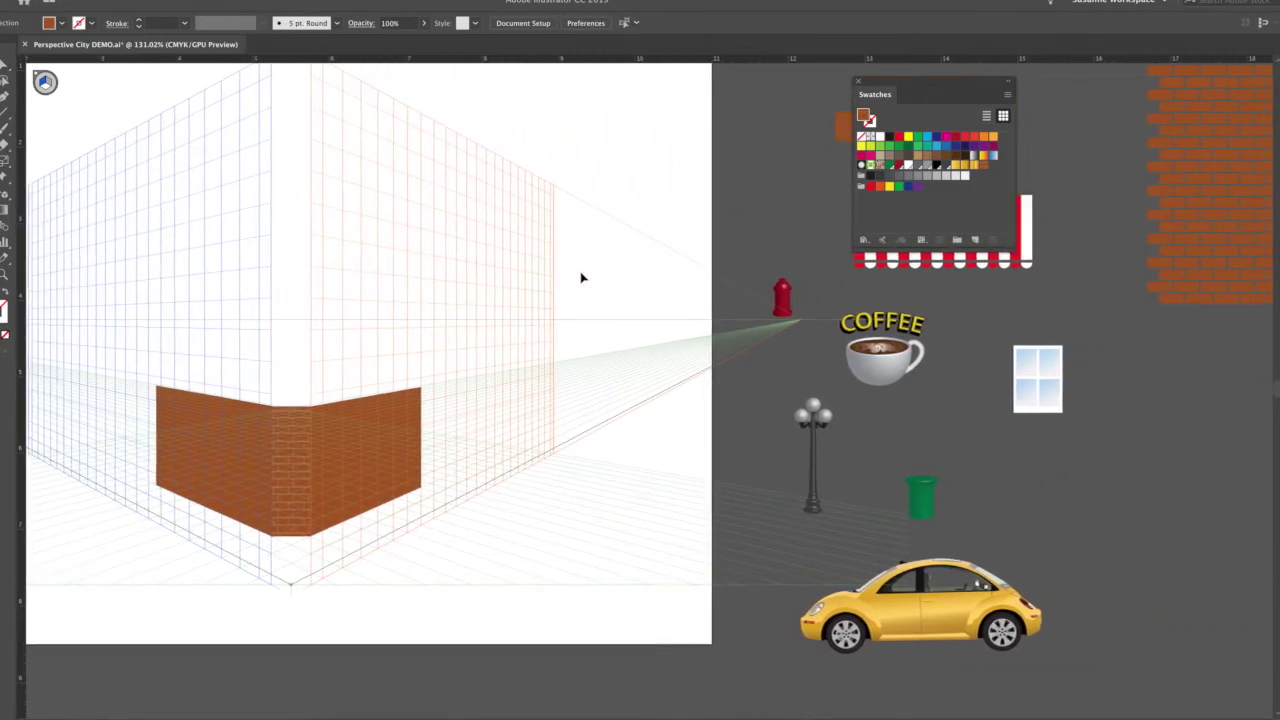
scroll(900, 320, right, 12)
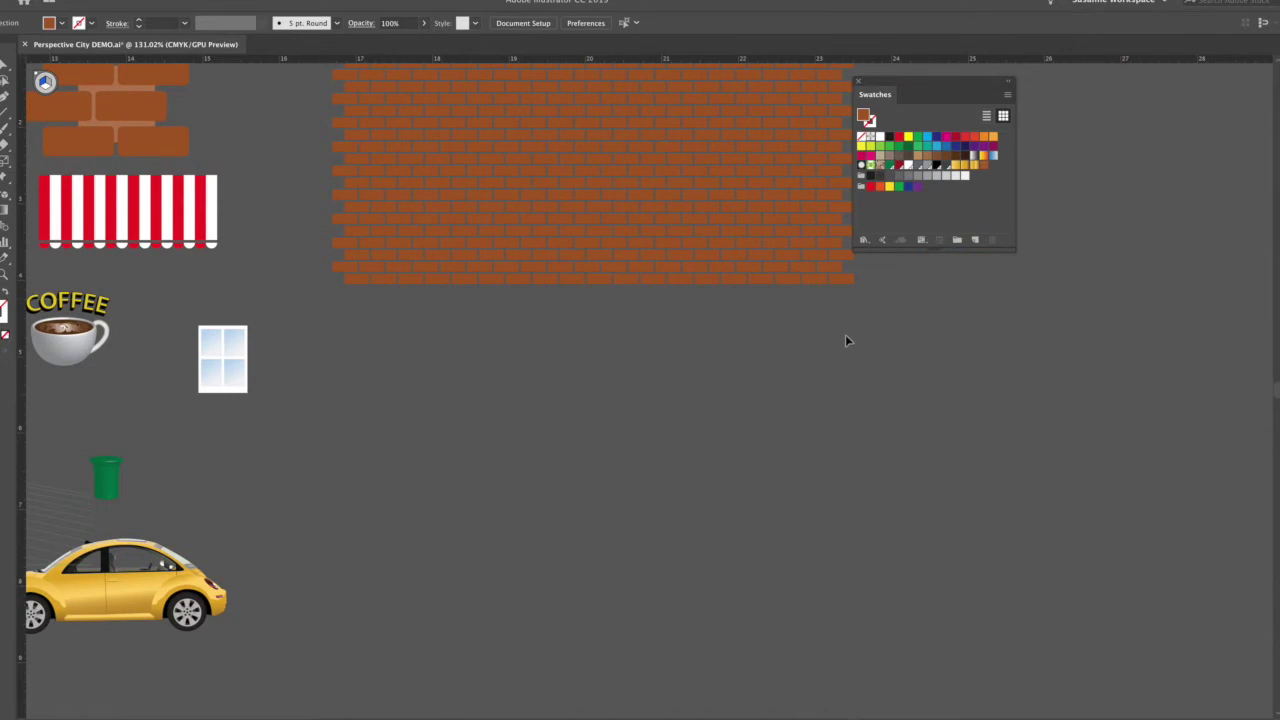
scroll(846, 340, up, 2)
scroll(867, 348, up, 1)
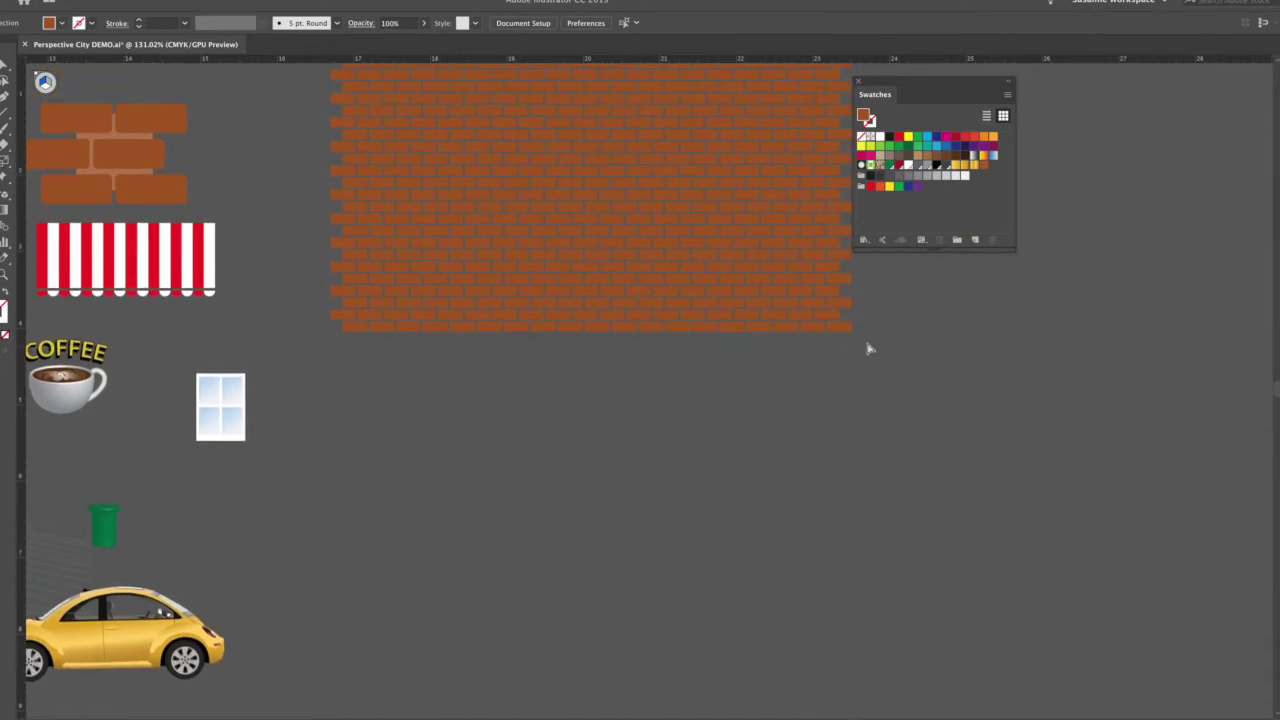
key(ctrl+minus)
key(ctrl+minus)
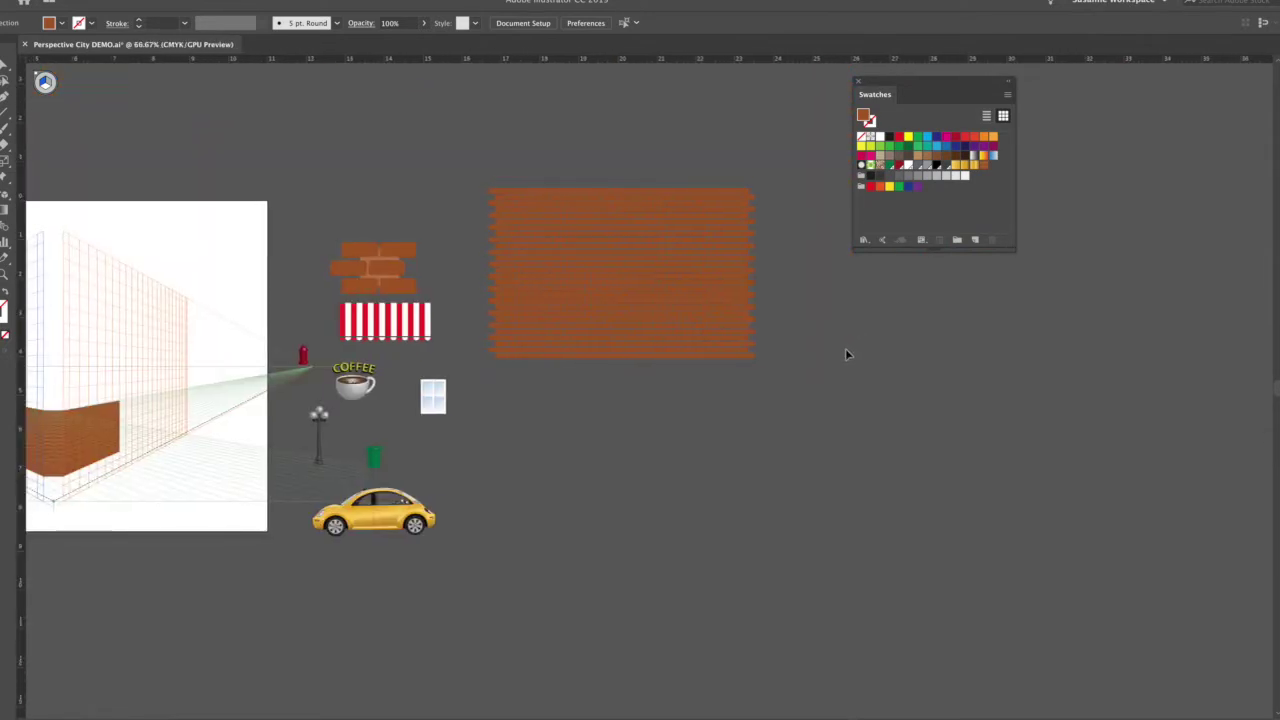
scroll(846, 354, left, 5)
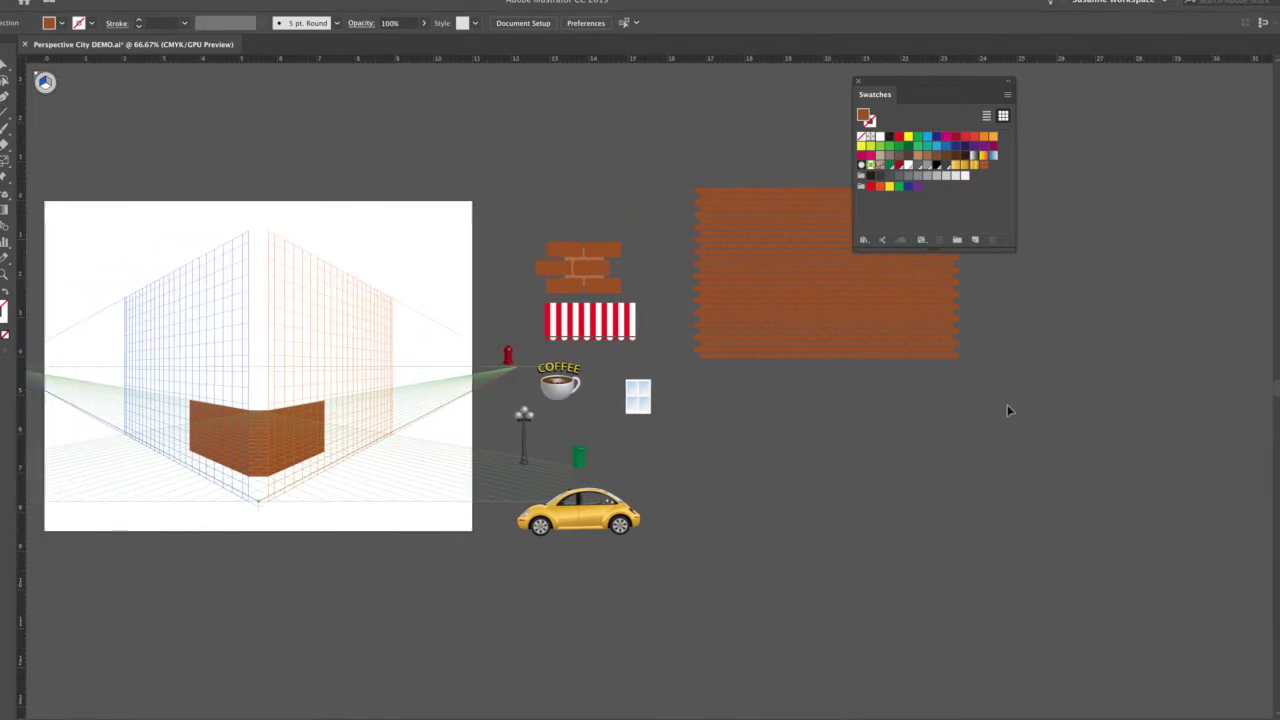
- Move the large brick wall artwork lower beside the artboard and scale it down proportionally to about 5.4 × 3.5 in
drag(699, 188, 703, 316)
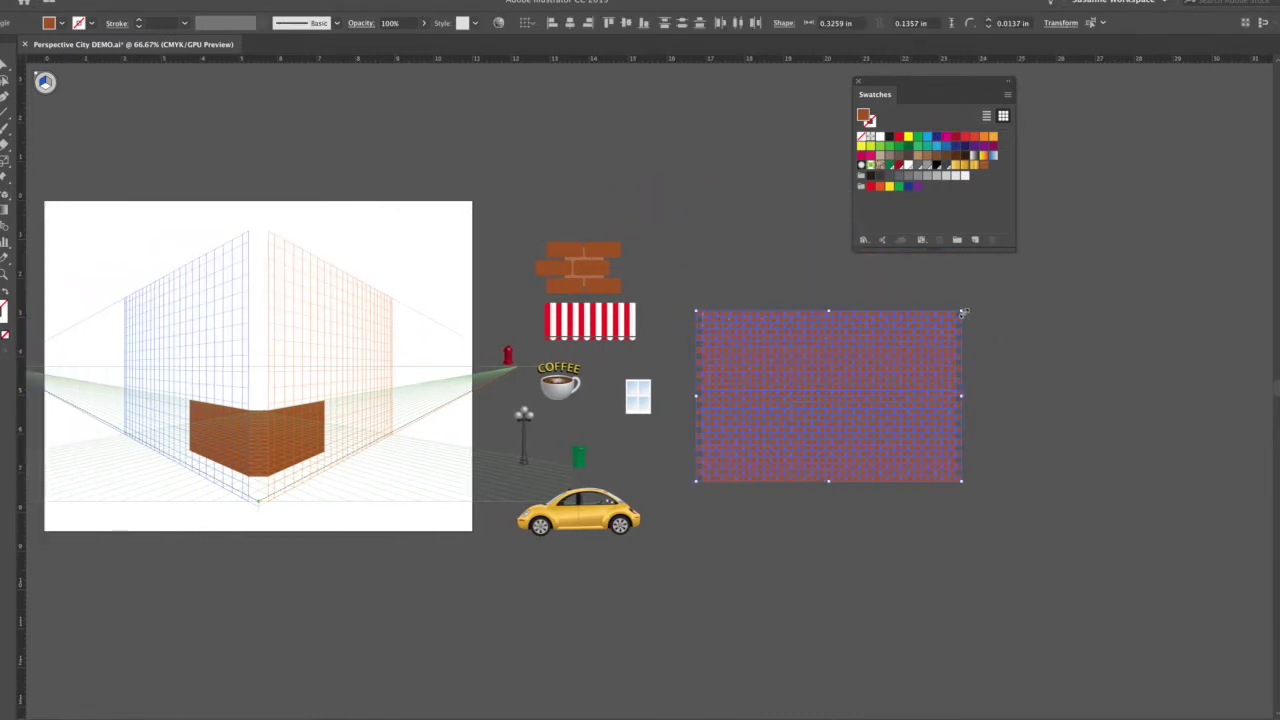
drag(962, 313, 934, 328)
click(993, 315)
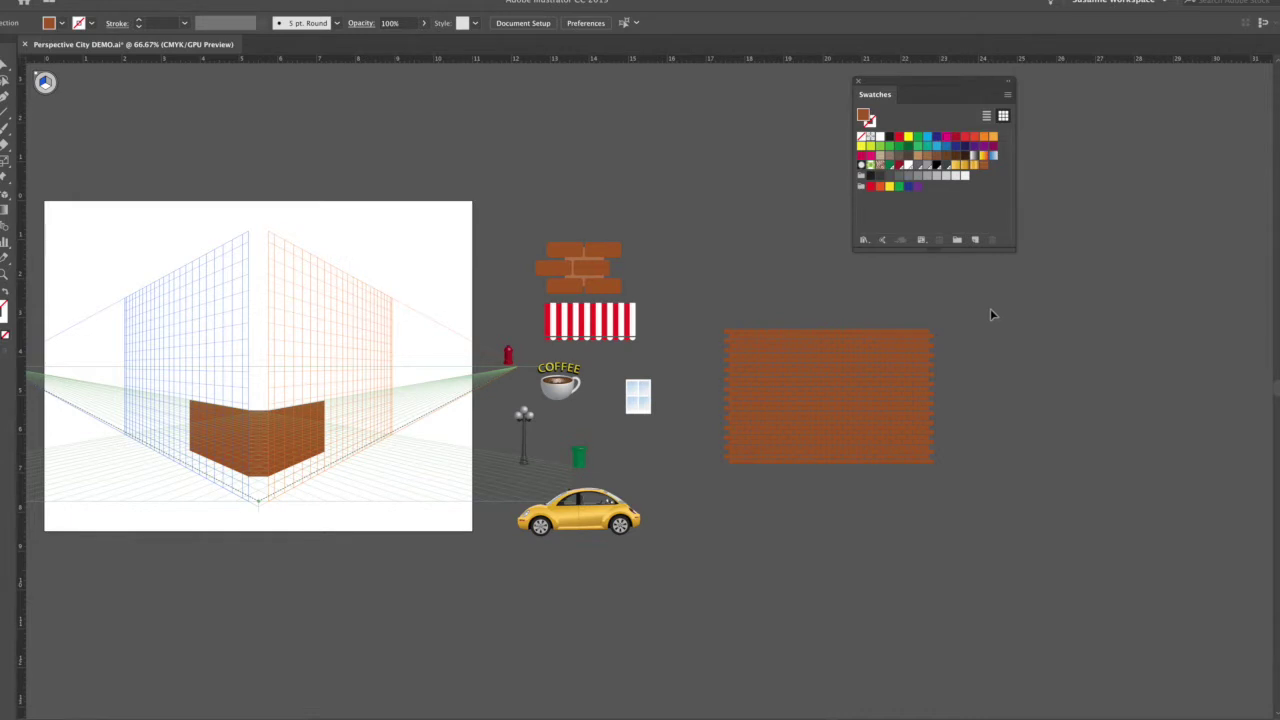
- Try to sample the mortar colour from the small brick artwork onto the left and right perspective walls
click(224, 450)
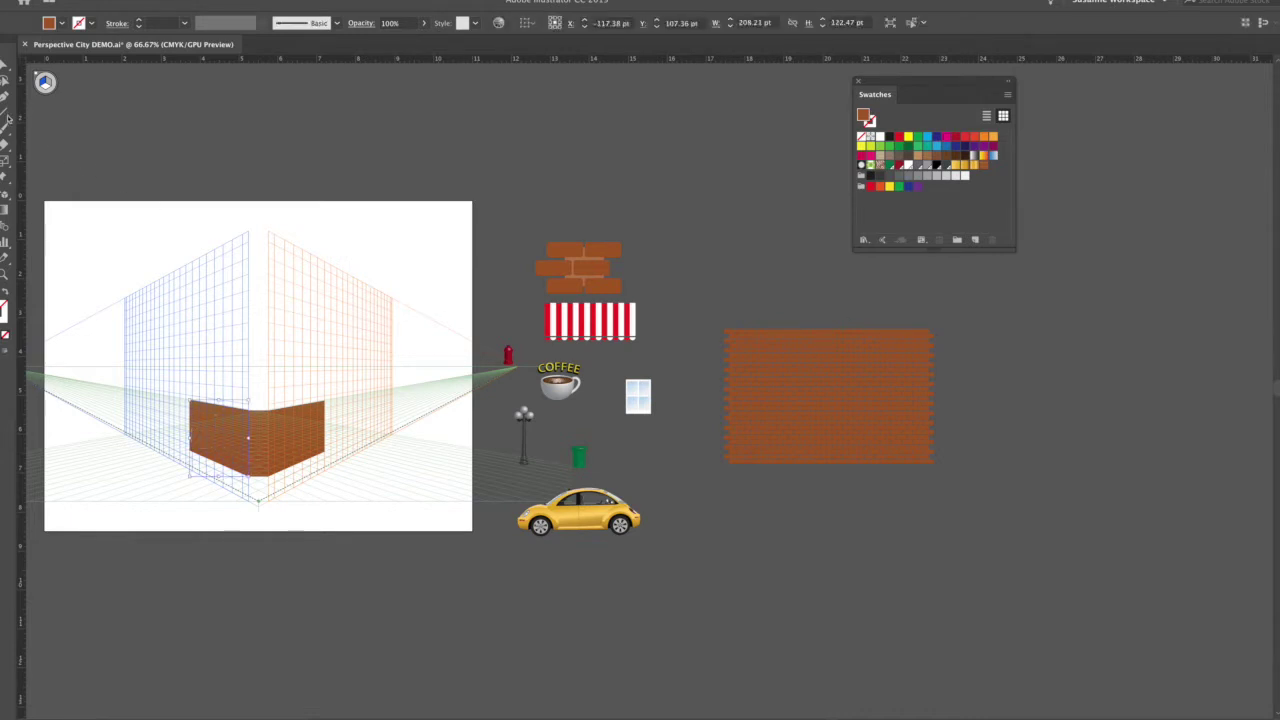
shift+click(313, 418)
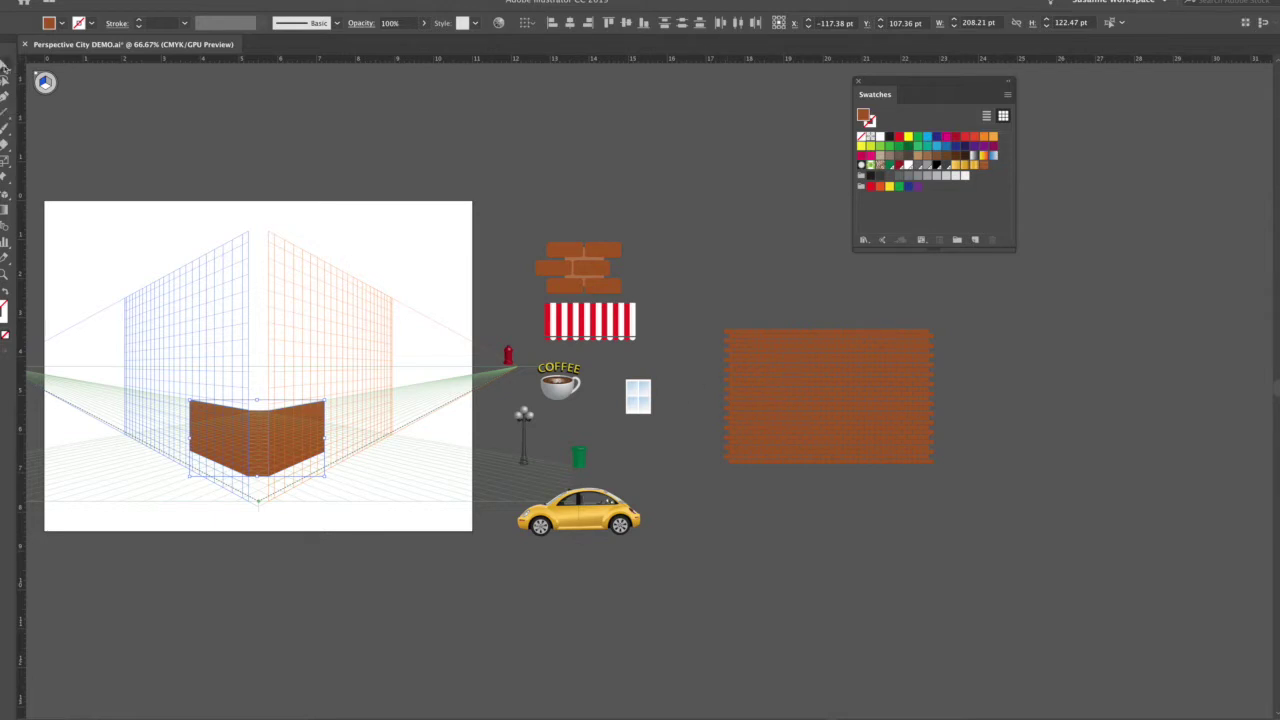
click(3, 65)
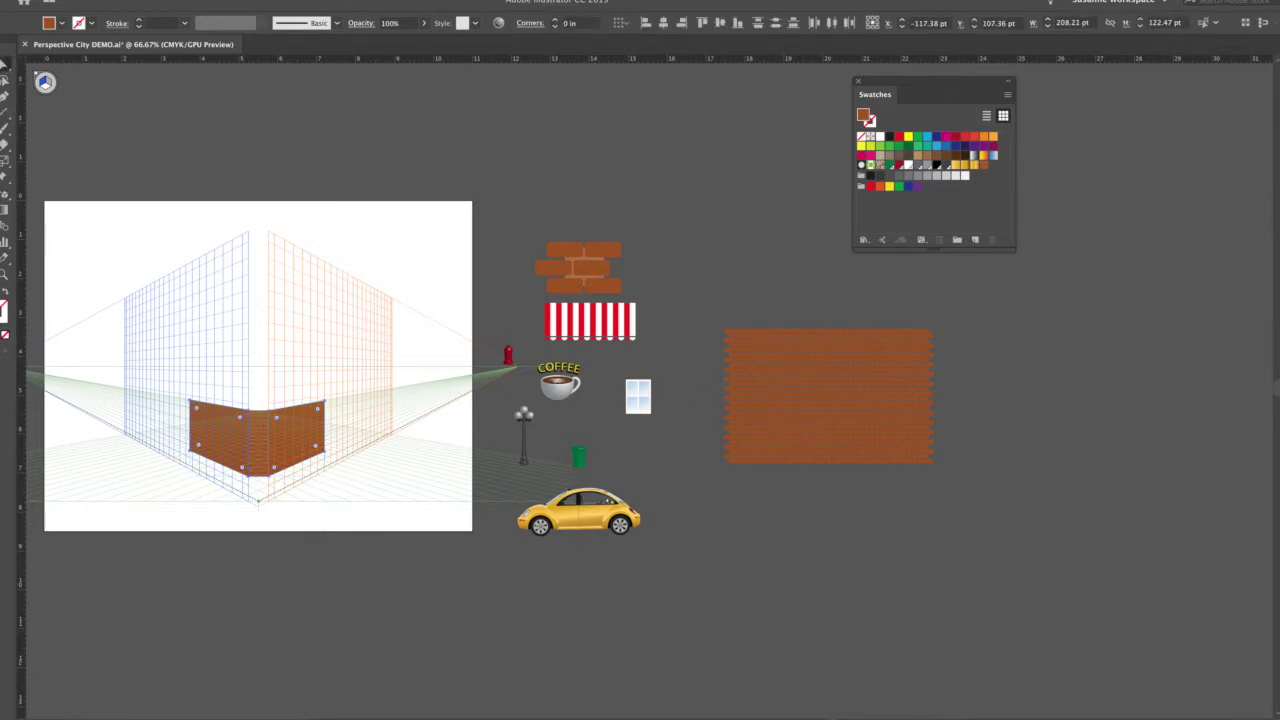
click(3, 258)
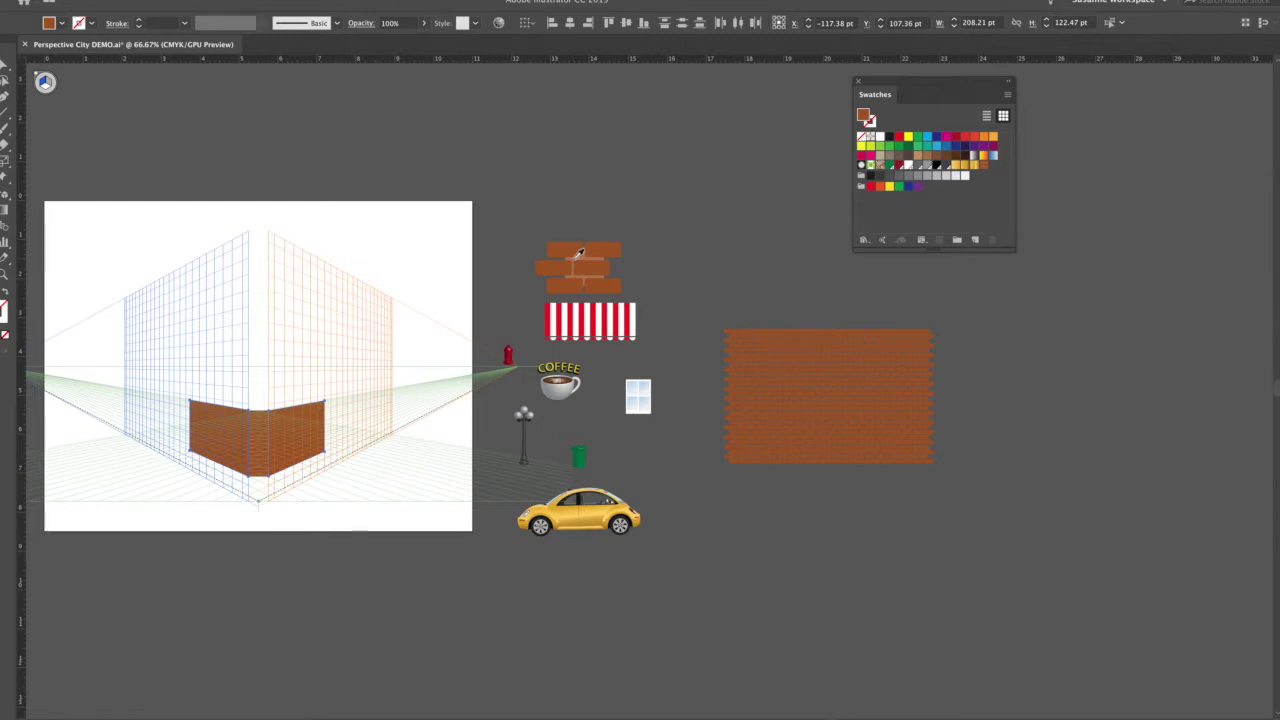
key(ctrl+h)
click(4, 66)
click(154, 487)
click(225, 454)
click(226, 455)
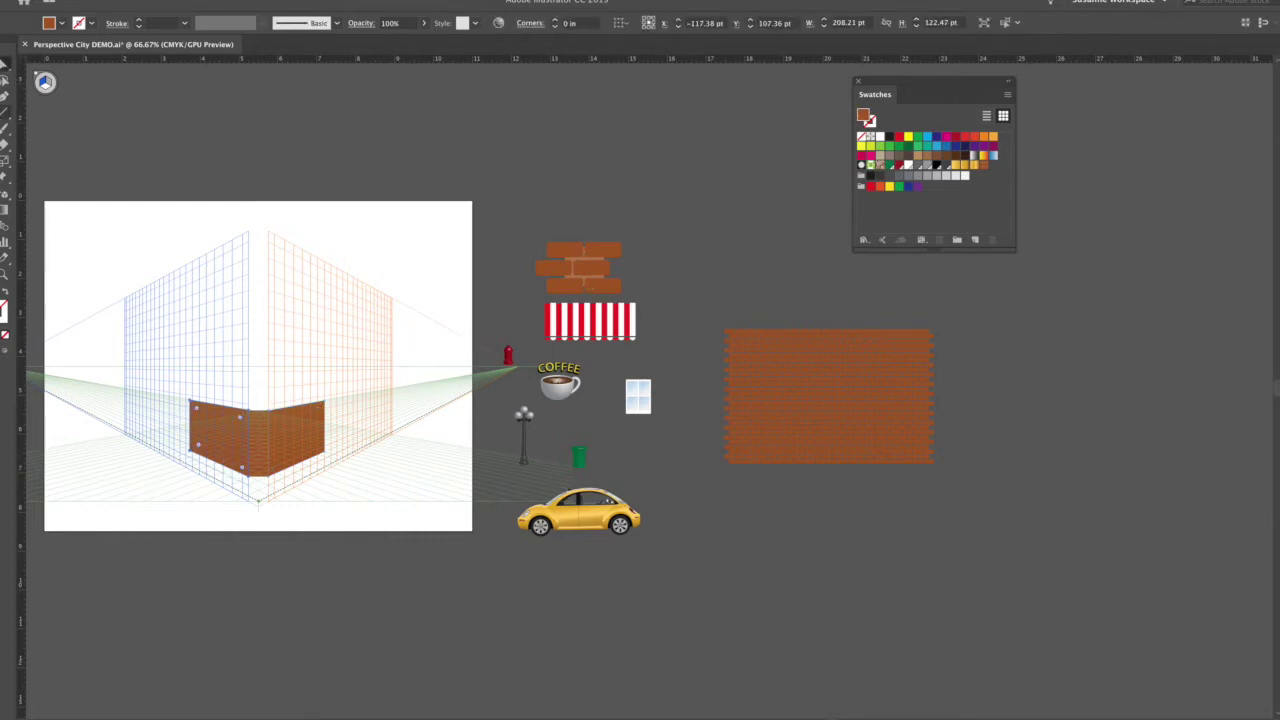
click(8, 226)
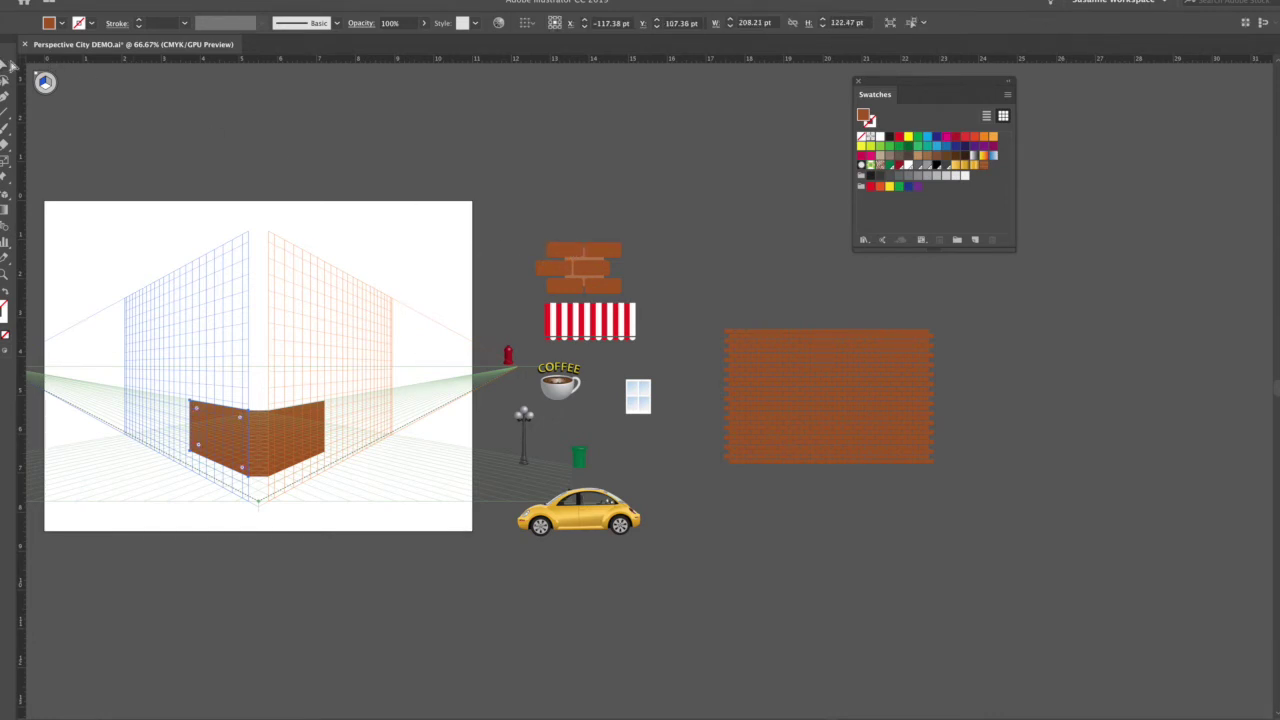
key(ctrl+shift+a)
- Hide the bottom row of the small brick artwork to expose its mortar, and place a 1 × 1 in mortar-coloured square beside it
drag(581, 257, 582, 215)
key(ctrl+z)
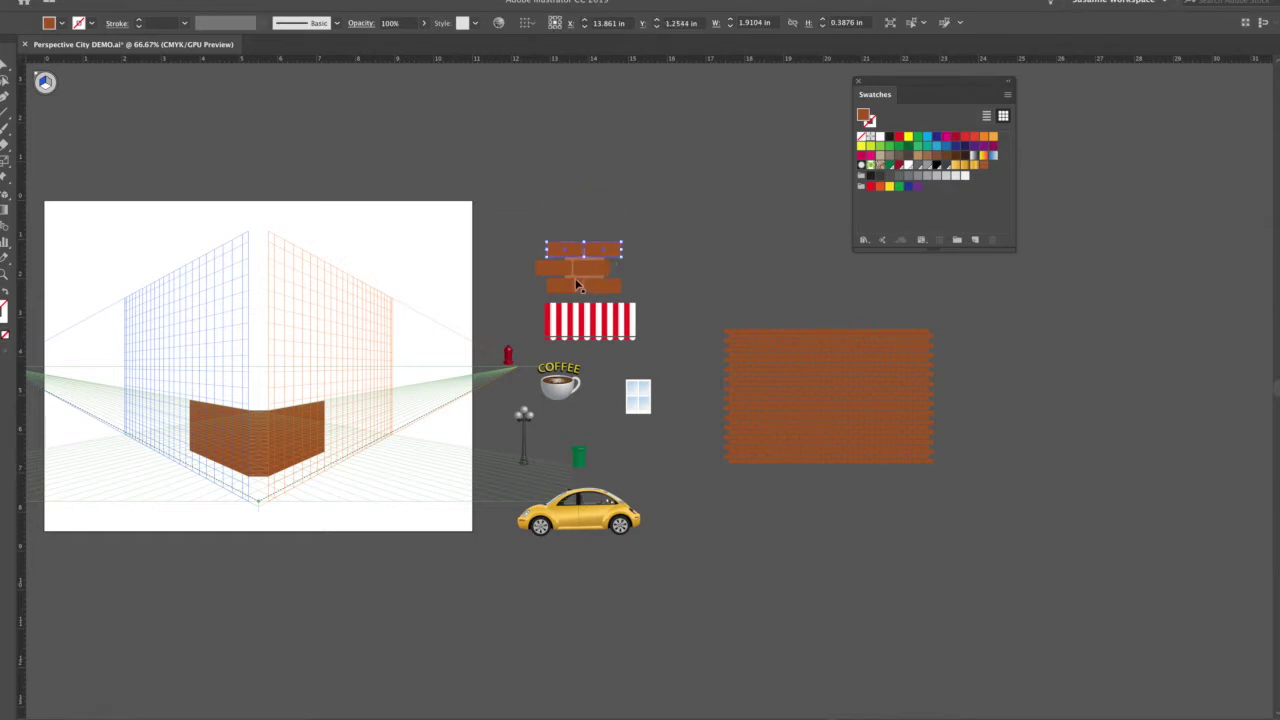
click(577, 285)
key(Delete)
click(576, 283)
drag(578, 283, 730, 283)
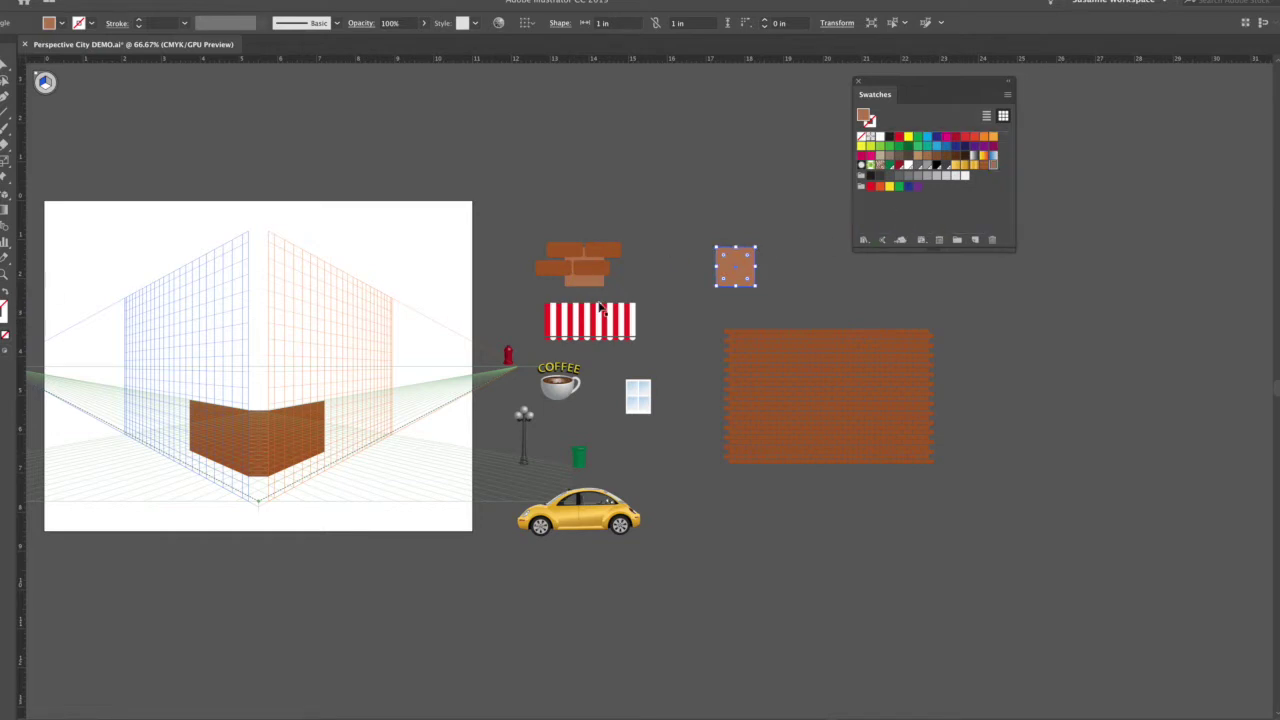
- Fill both the left and right perspective walls with the mortar colour sampled from the square
click(211, 418)
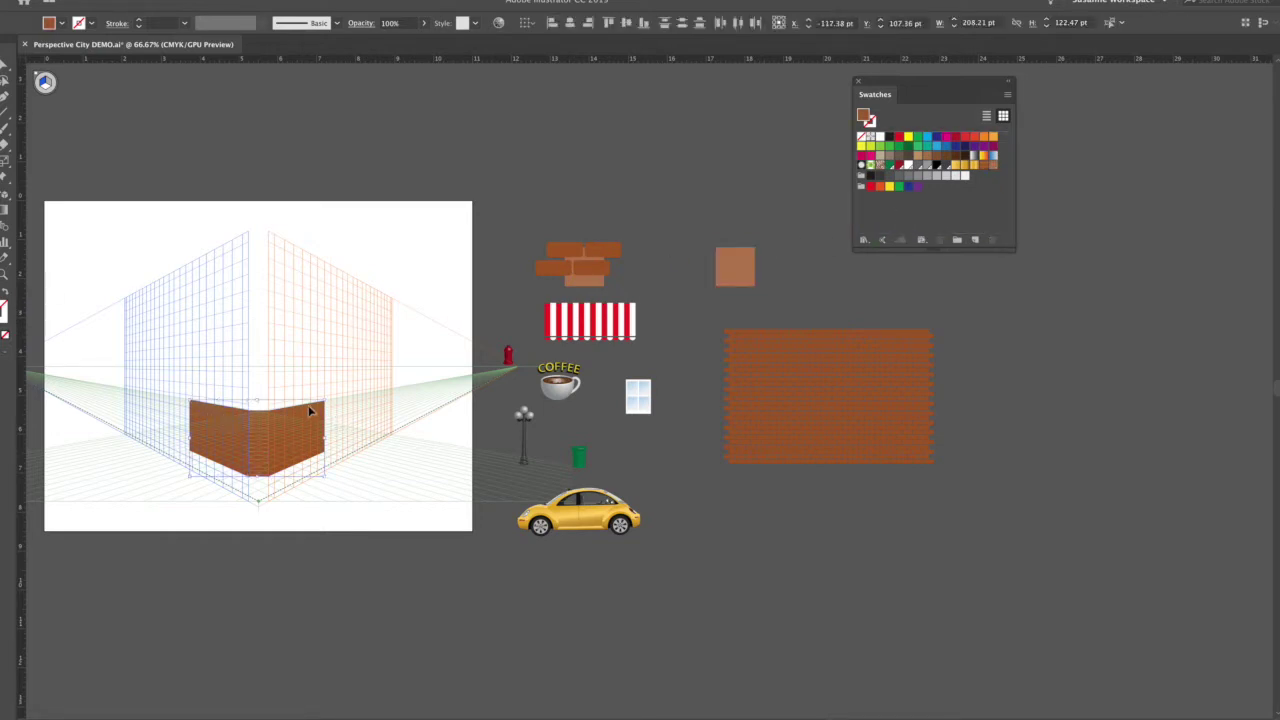
click(734, 265)
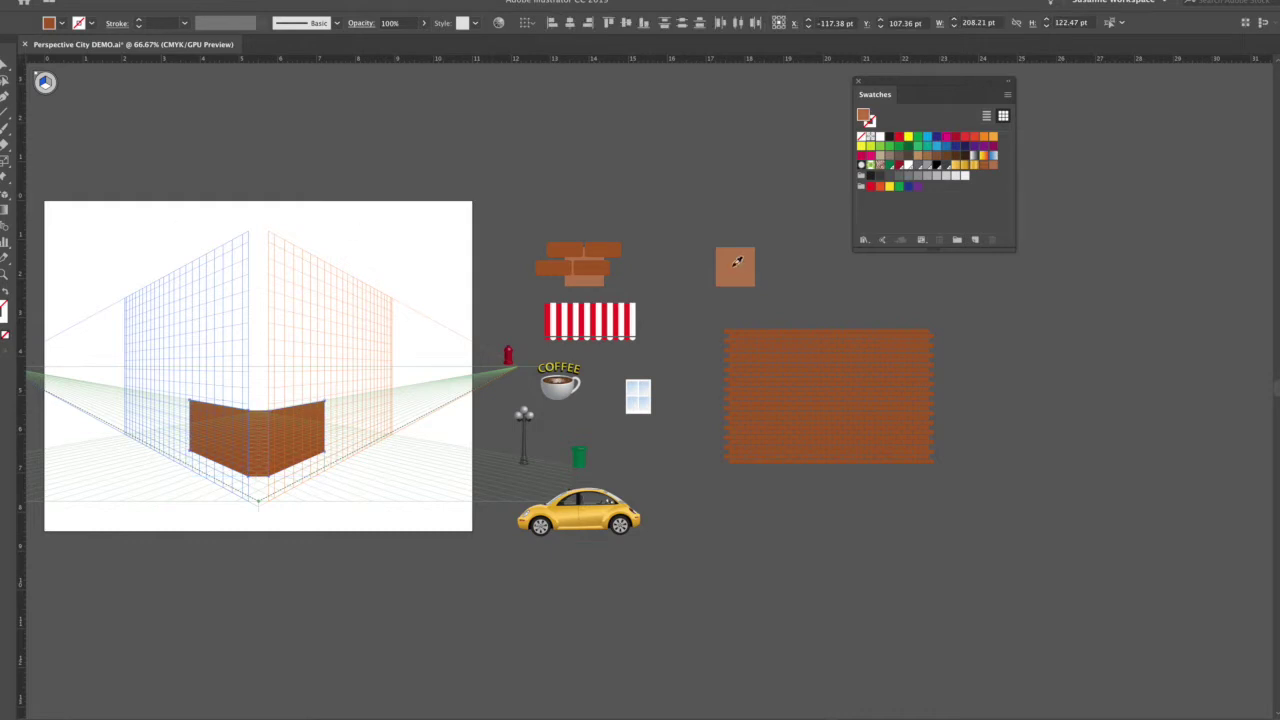
click(4, 65)
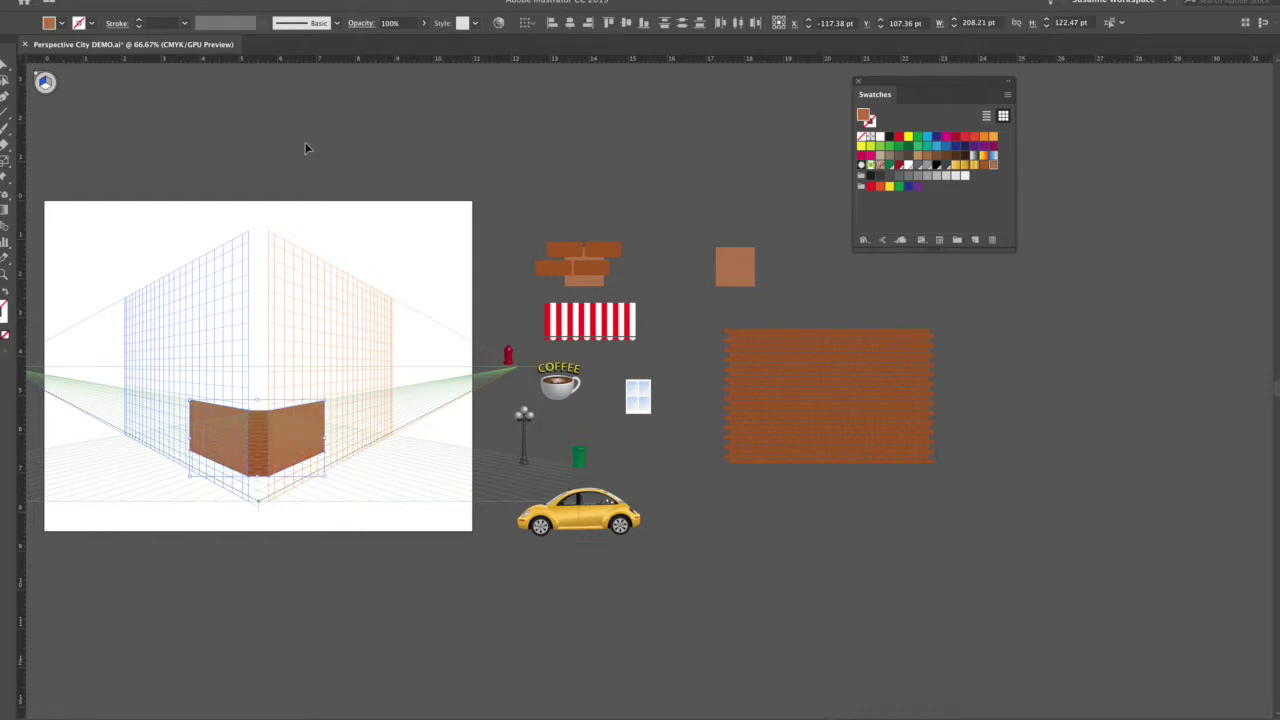
click(303, 146)
- Duplicate the large brick wall artwork and move the copy over the artboard's upper right edge
click(763, 355)
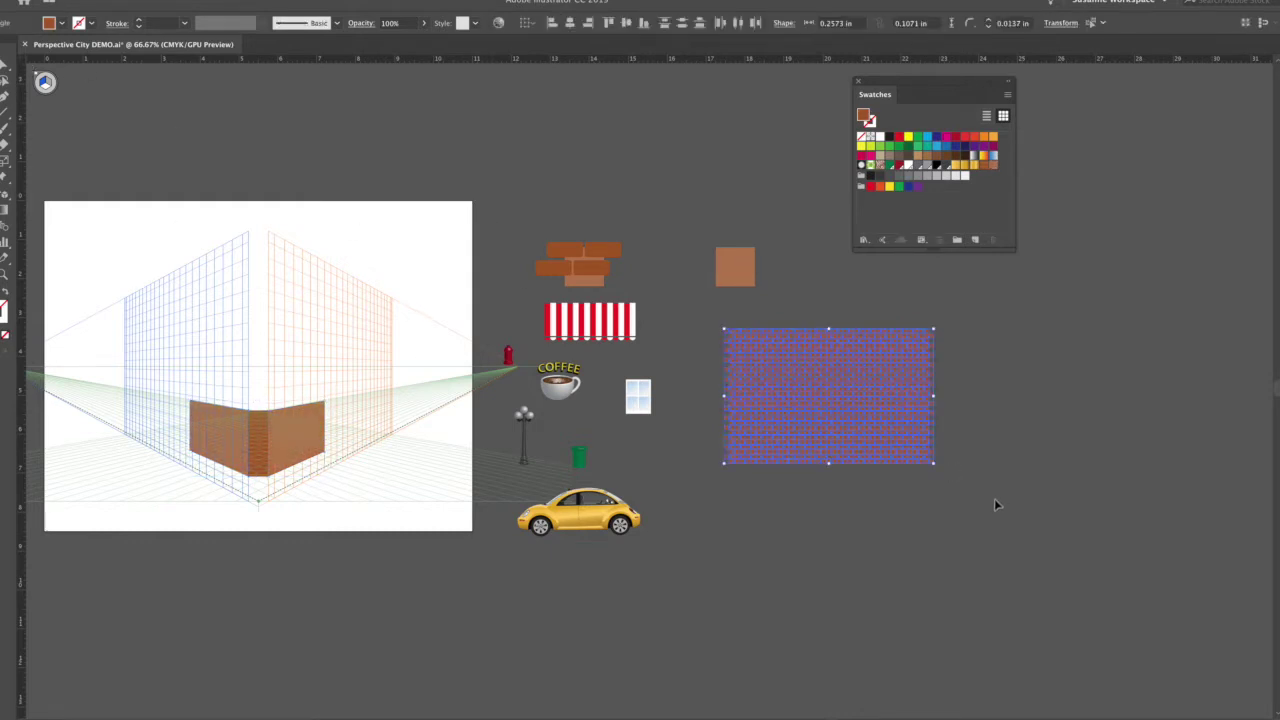
key(shift+v)
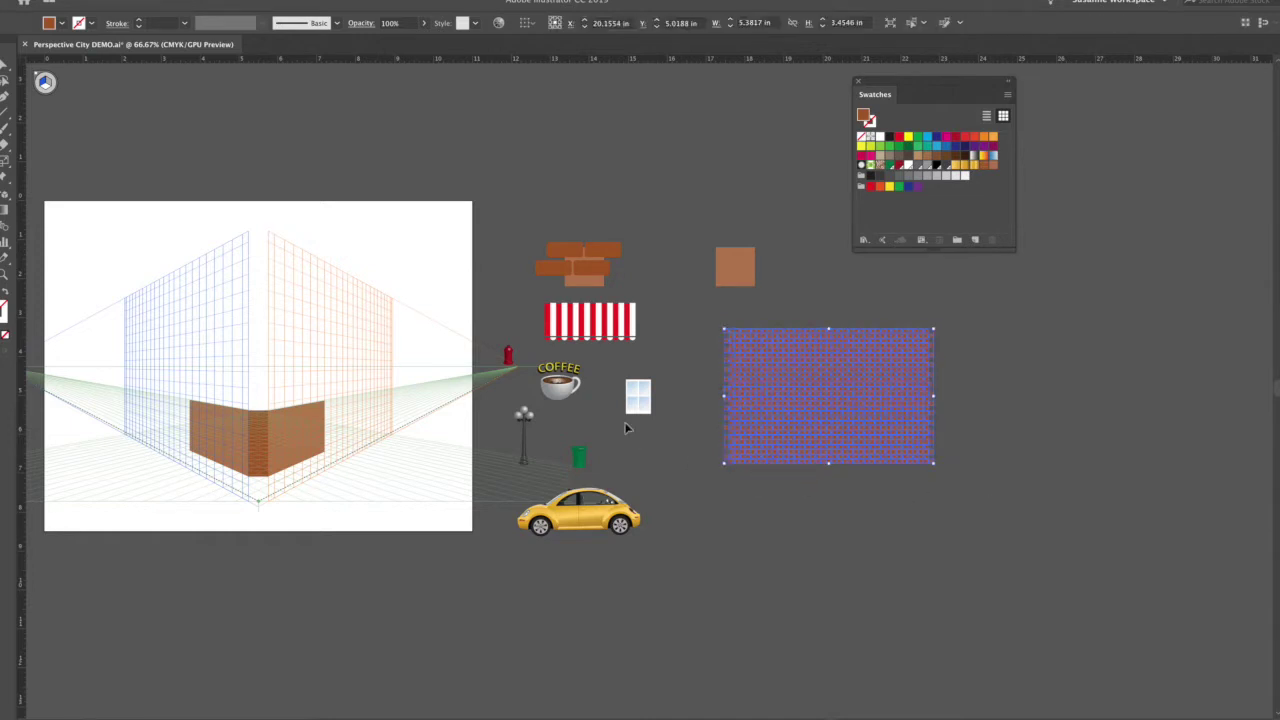
key(ctrl+v)
drag(584, 387, 468, 218)
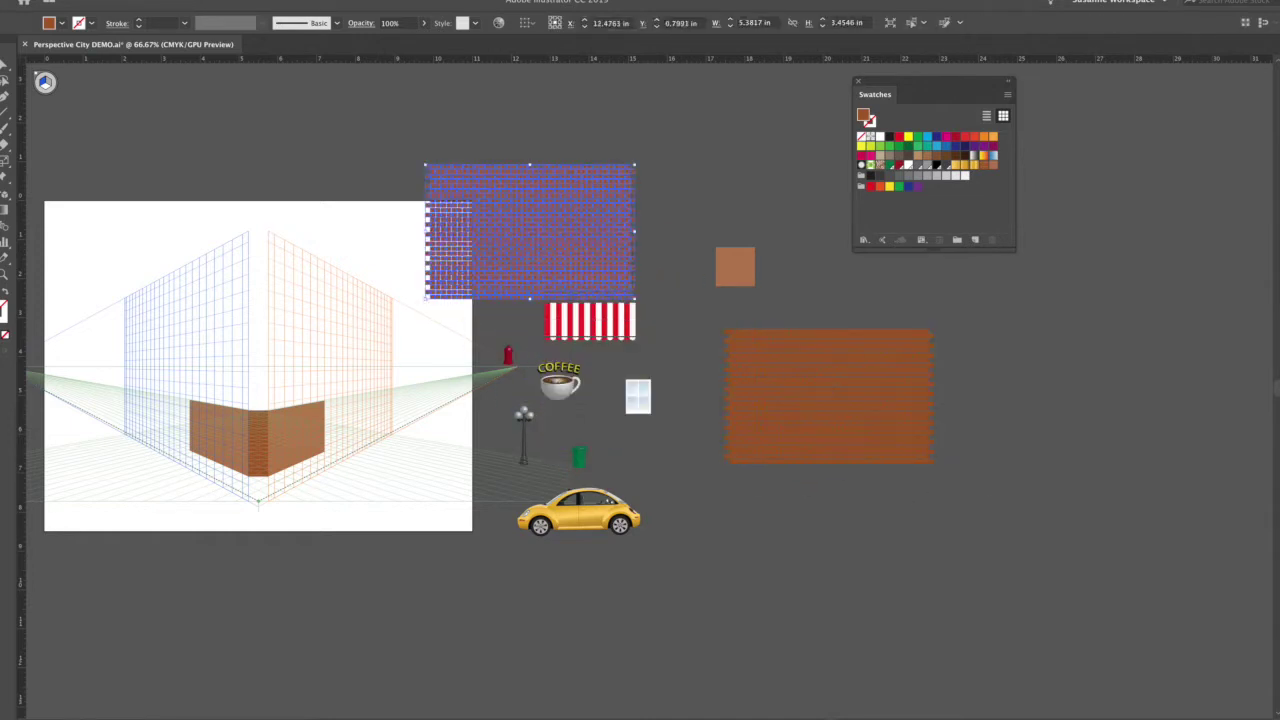
- Attach the brick wall copy to the left perspective plane with the Perspective Selection tool, over the building walls
click(5, 194)
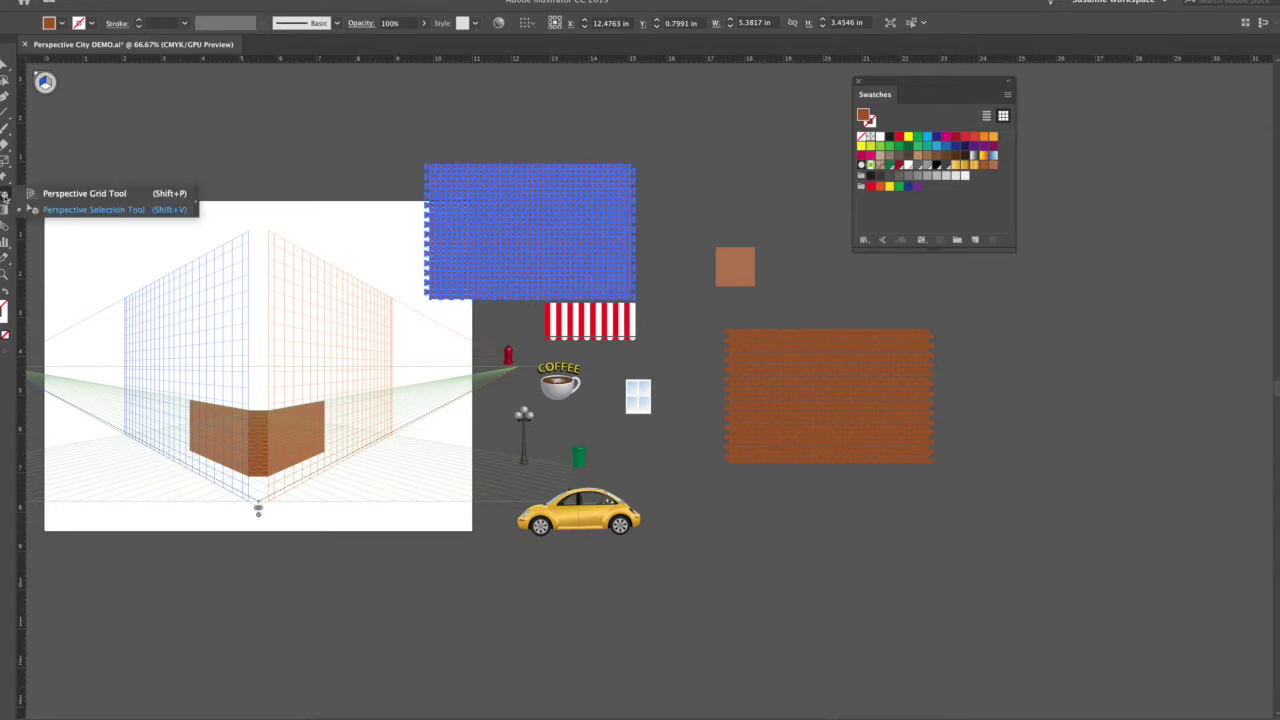
click(60, 210)
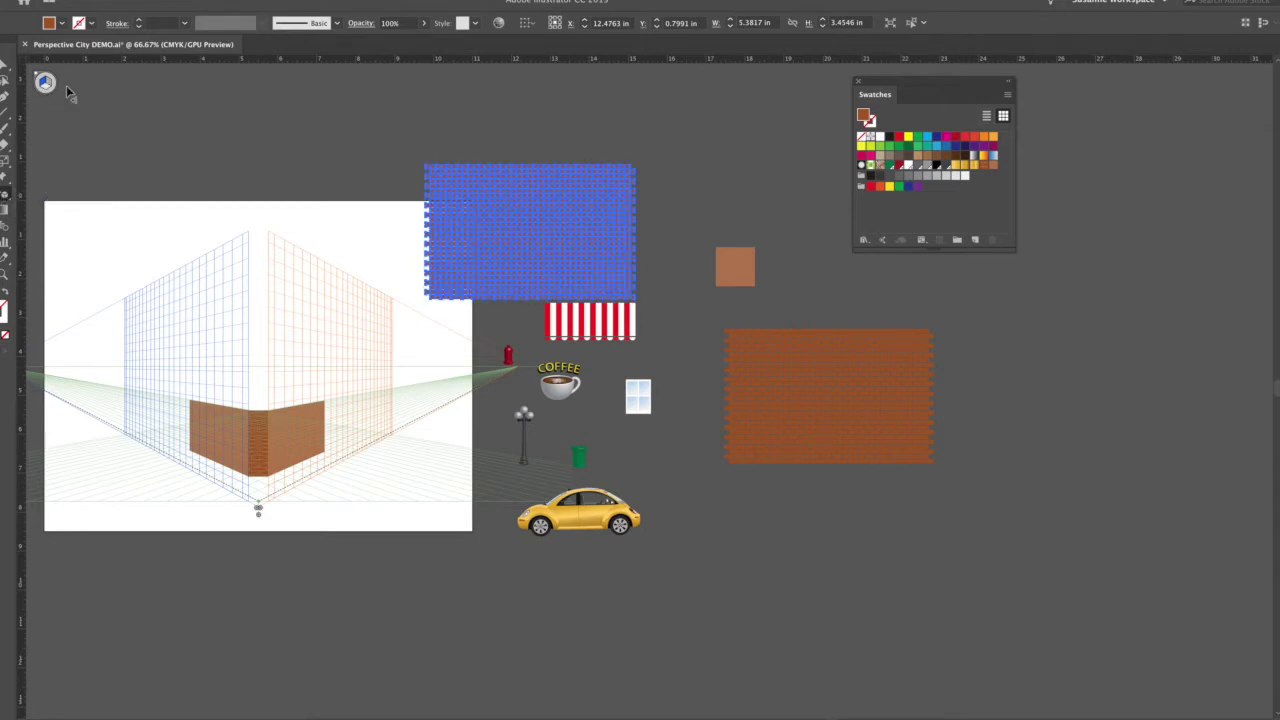
key(super+0)
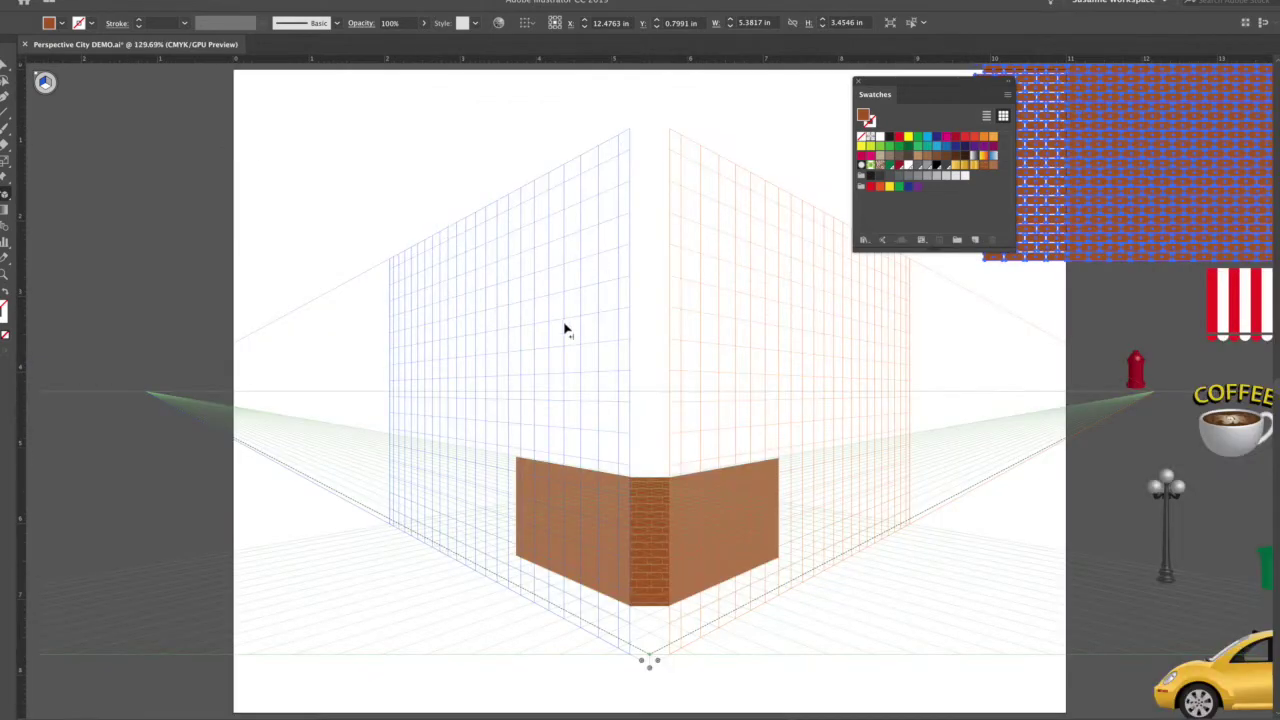
click(970, 294)
drag(1134, 170, 780, 366)
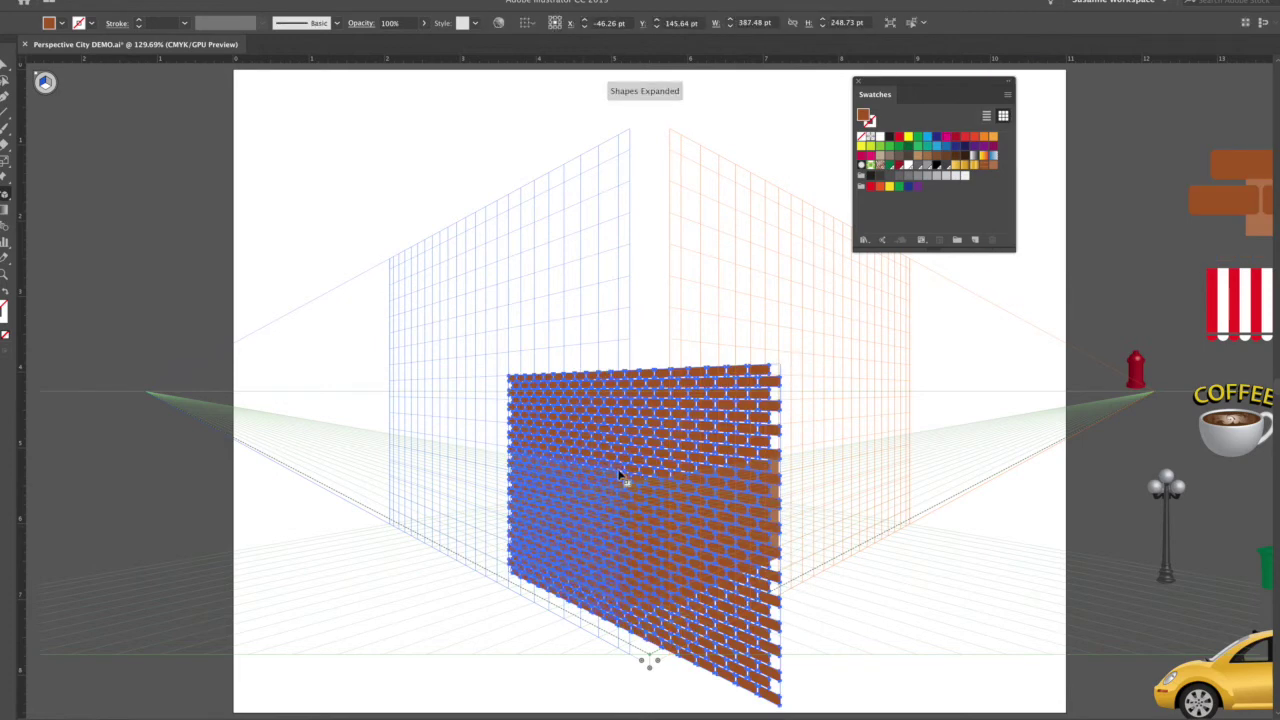
- Scale the perspective brick artwork to about 225 × 126 pt and position it to cover the left wall
key(ctrl+z)
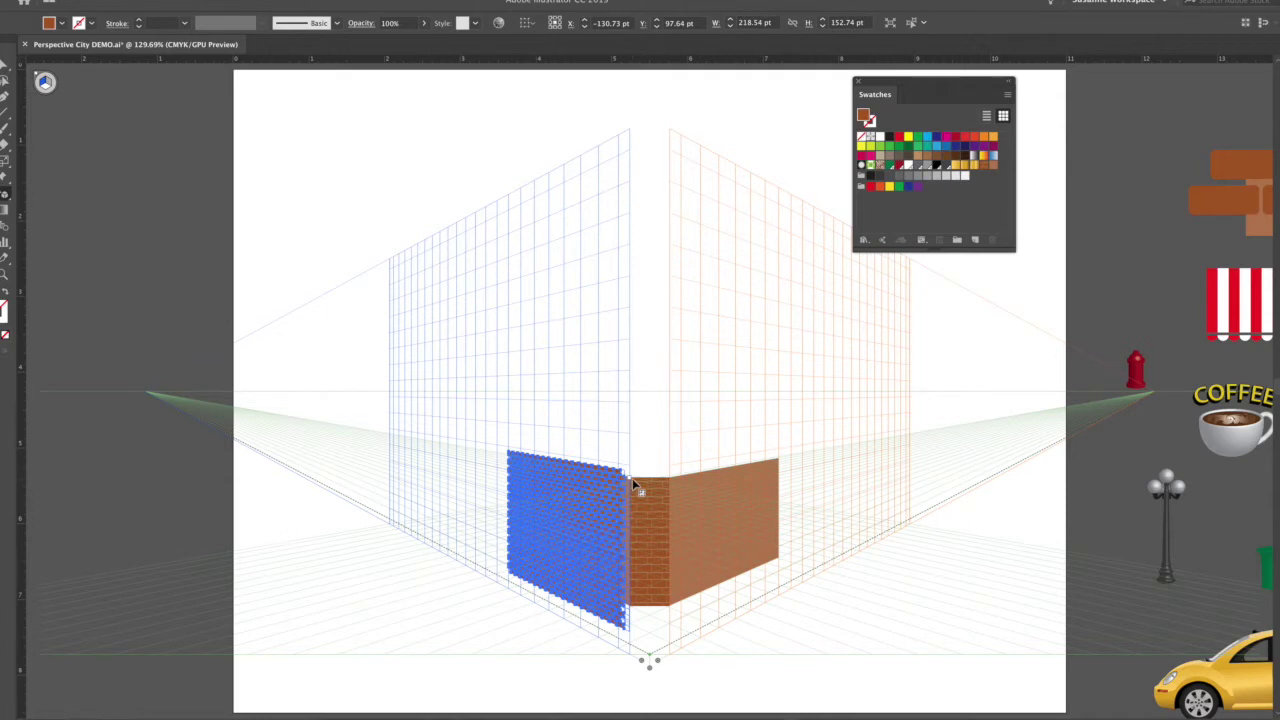
drag(628, 634, 634, 608)
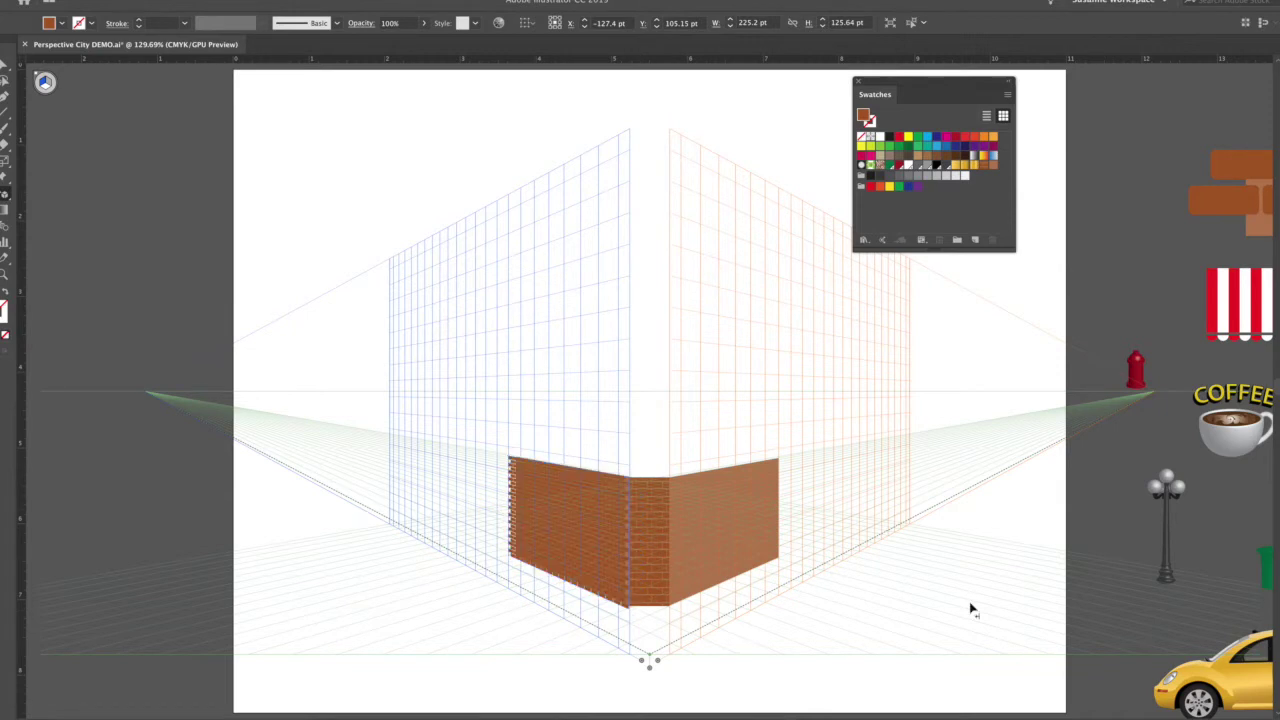
click(908, 687)
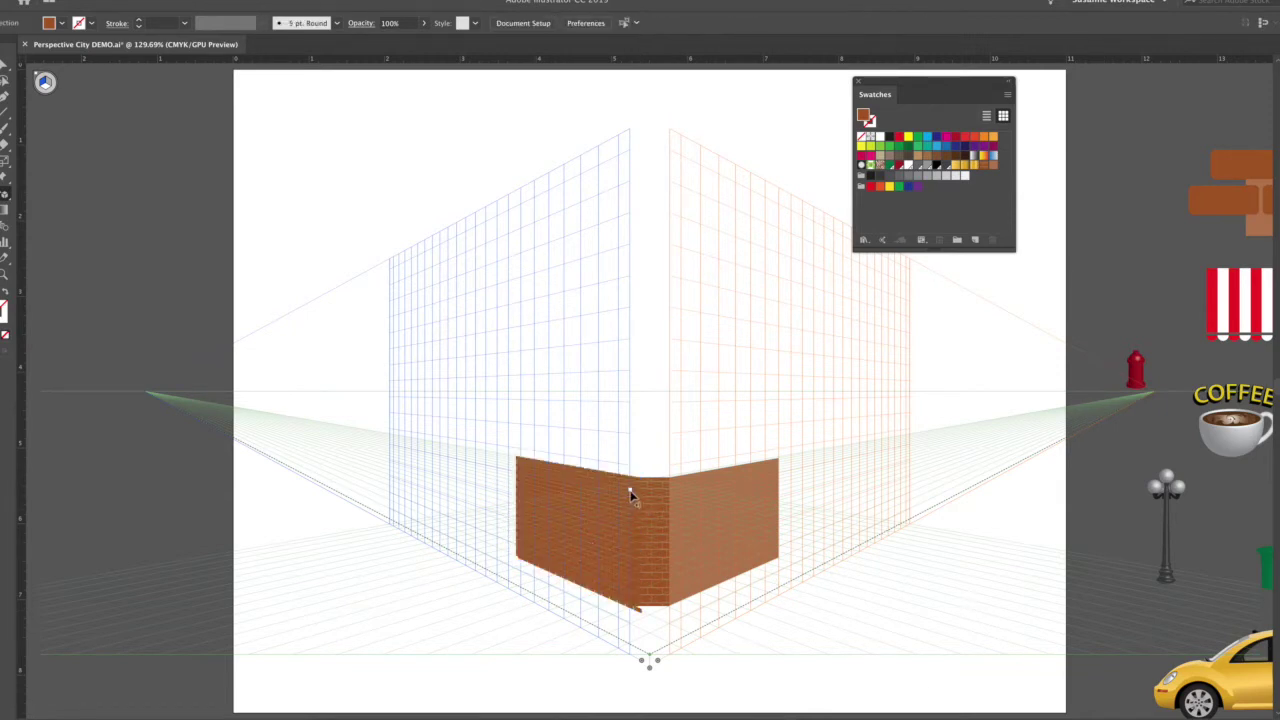
- Hide the corner rectangle and the perspective brick artwork, and select the mortar-coloured left wall shape
click(656, 583)
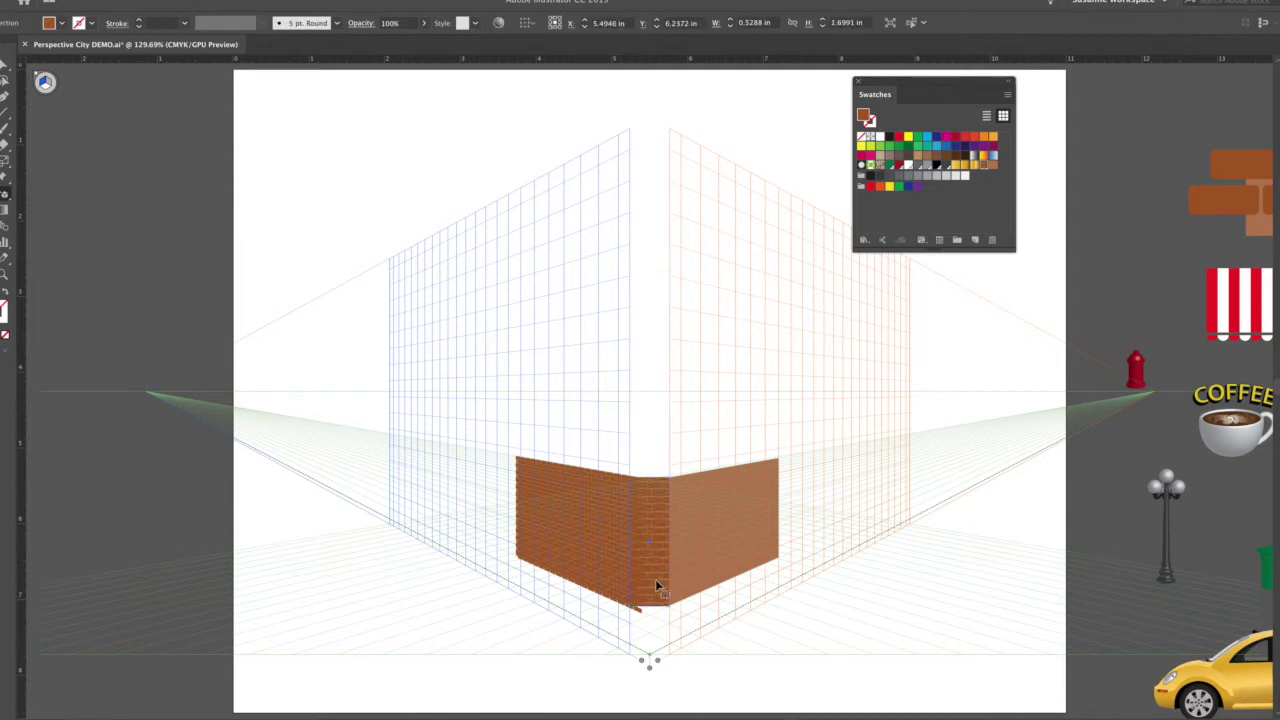
key(Delete)
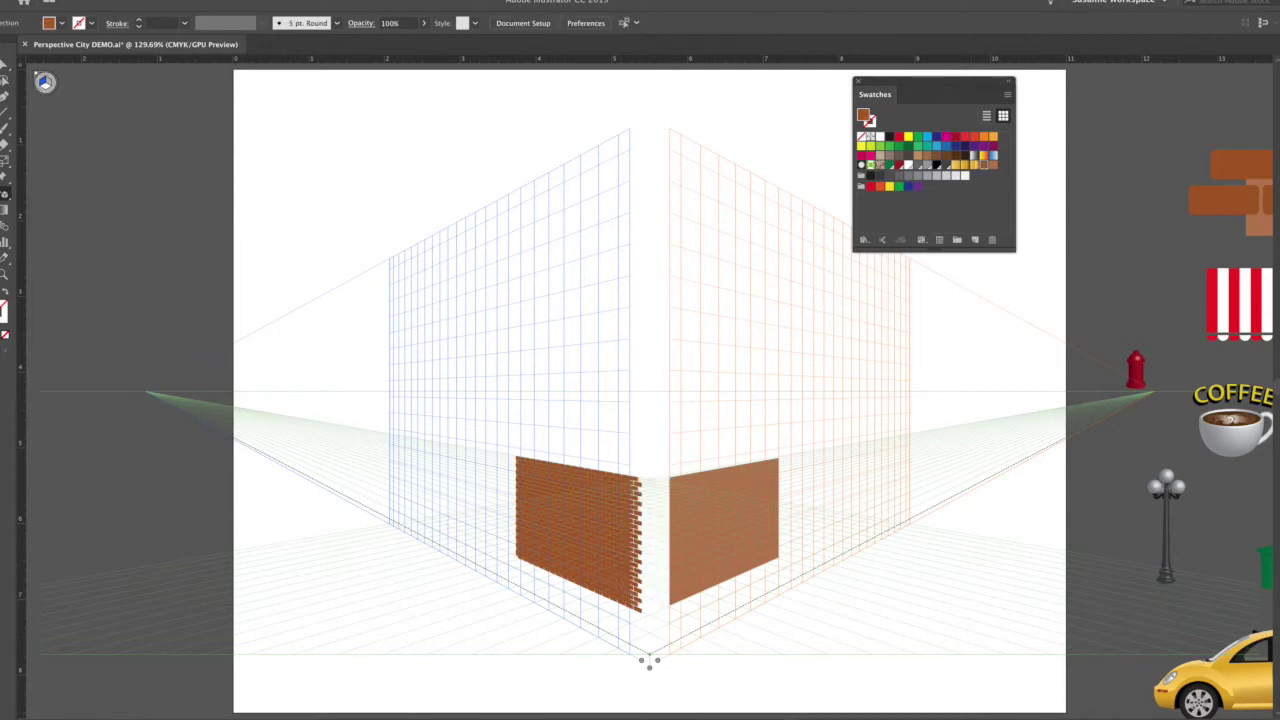
double_click(572, 512)
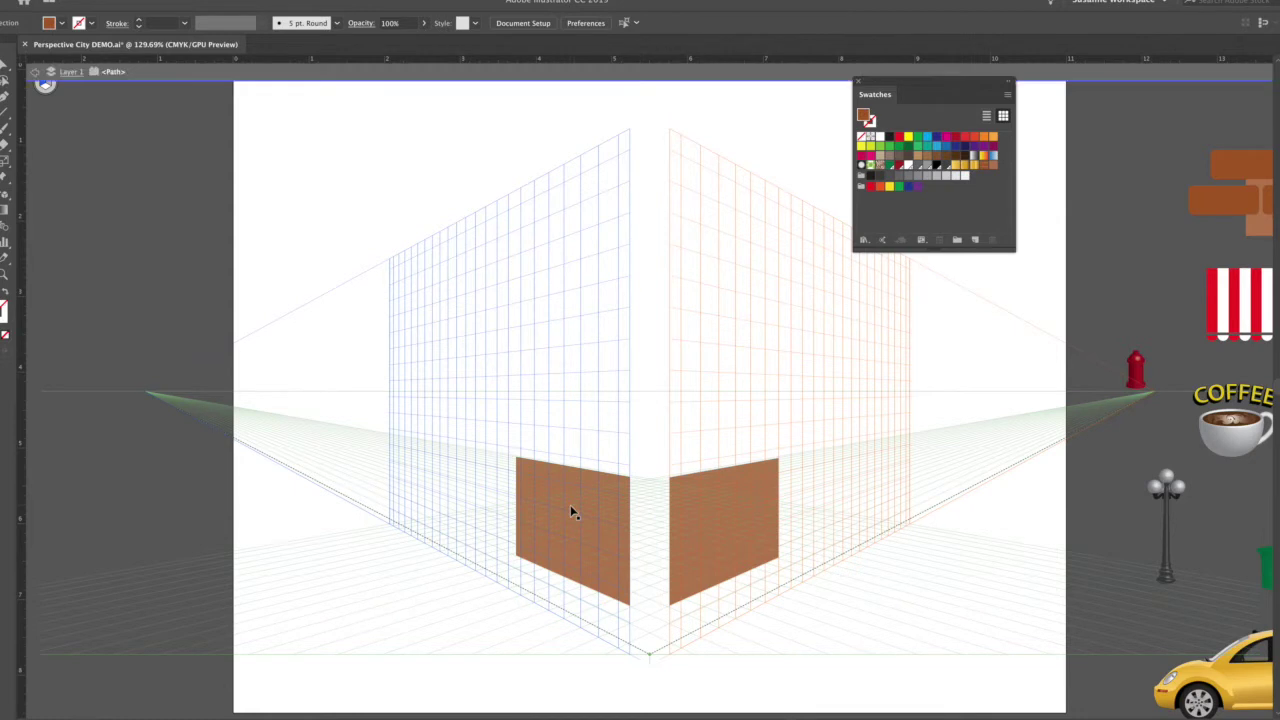
double_click(536, 198)
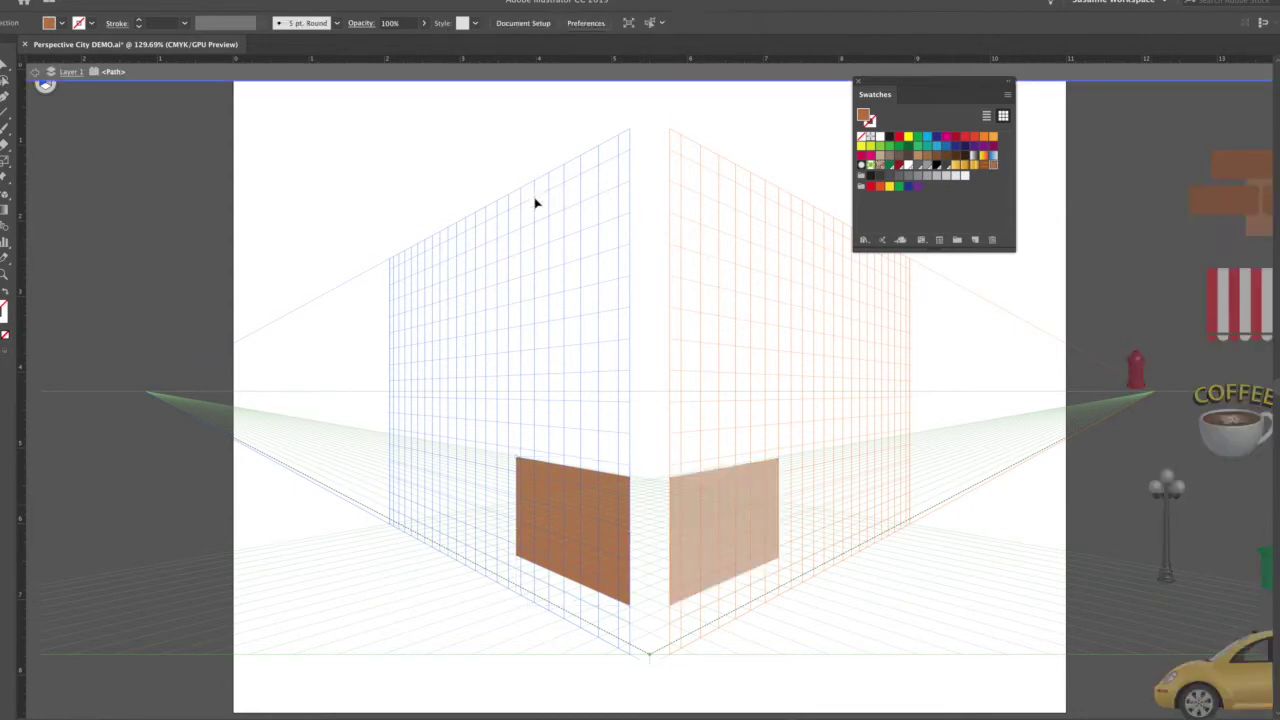
click(584, 542)
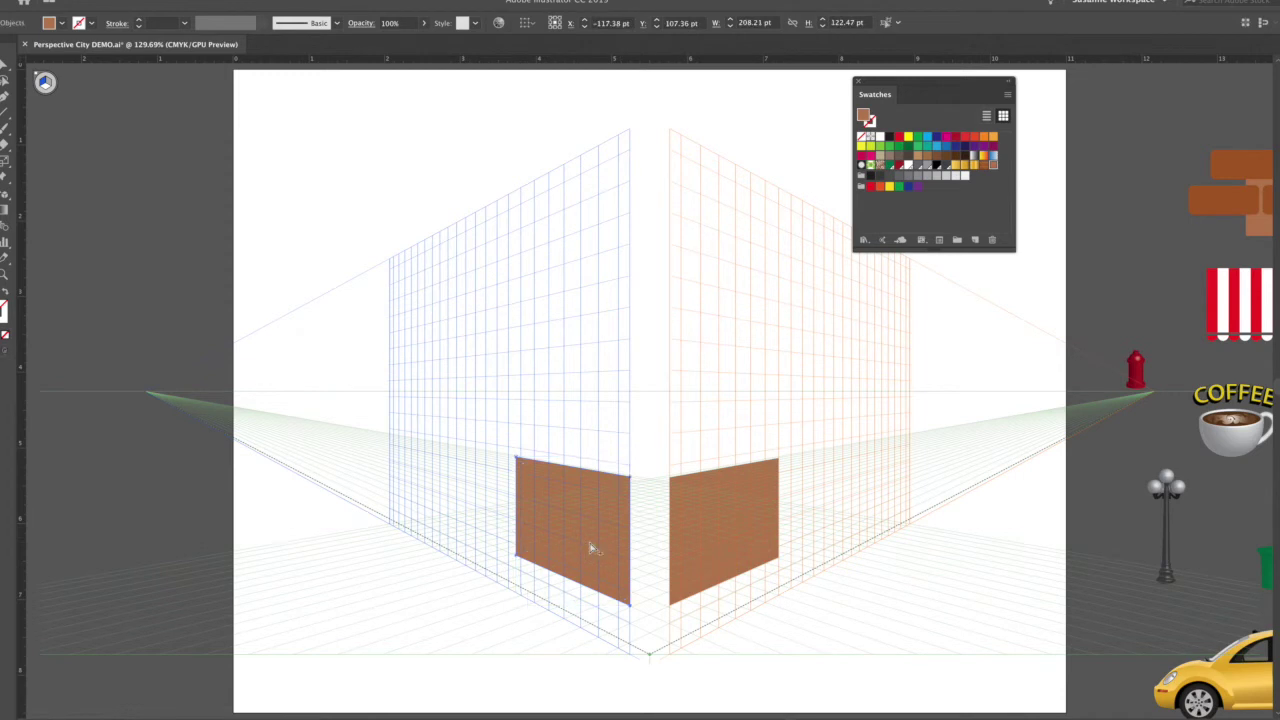
- Show all hidden objects and clip the perspective brick artwork to the left wall's outline with a clipping mask
key(alt+super+3)
scroll(592, 549, up, 2)
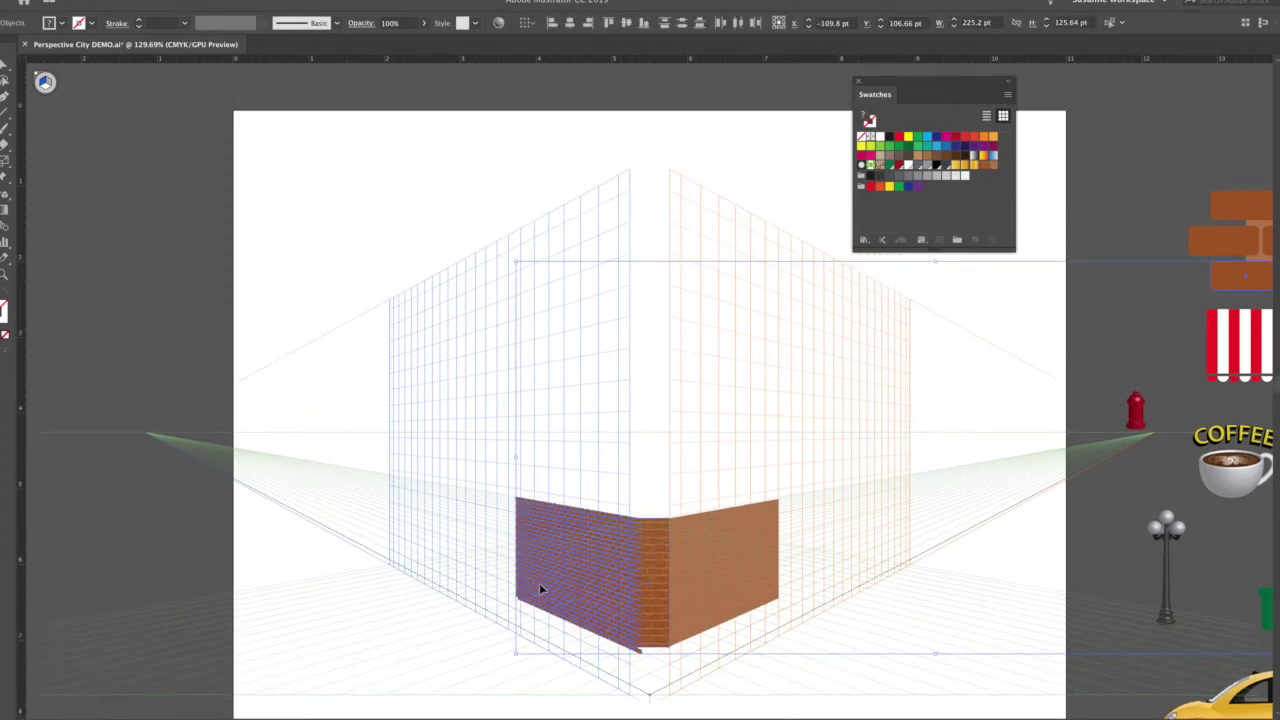
click(446, 578)
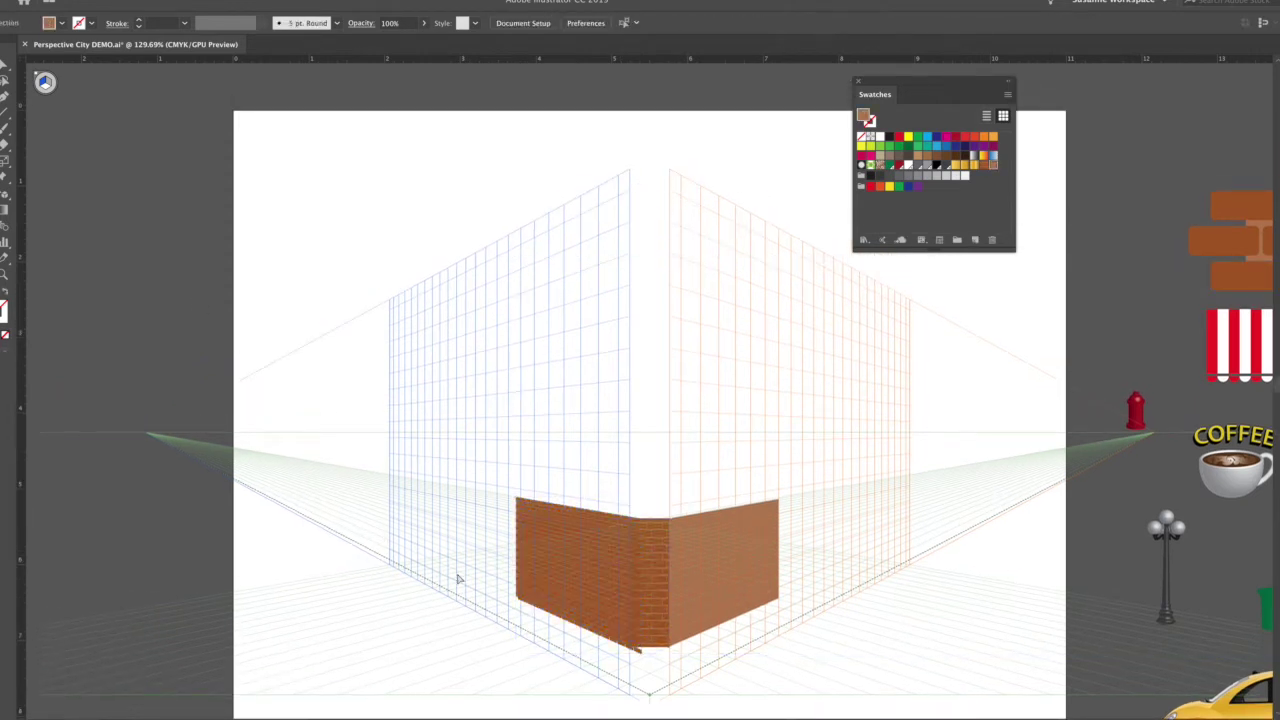
click(523, 591)
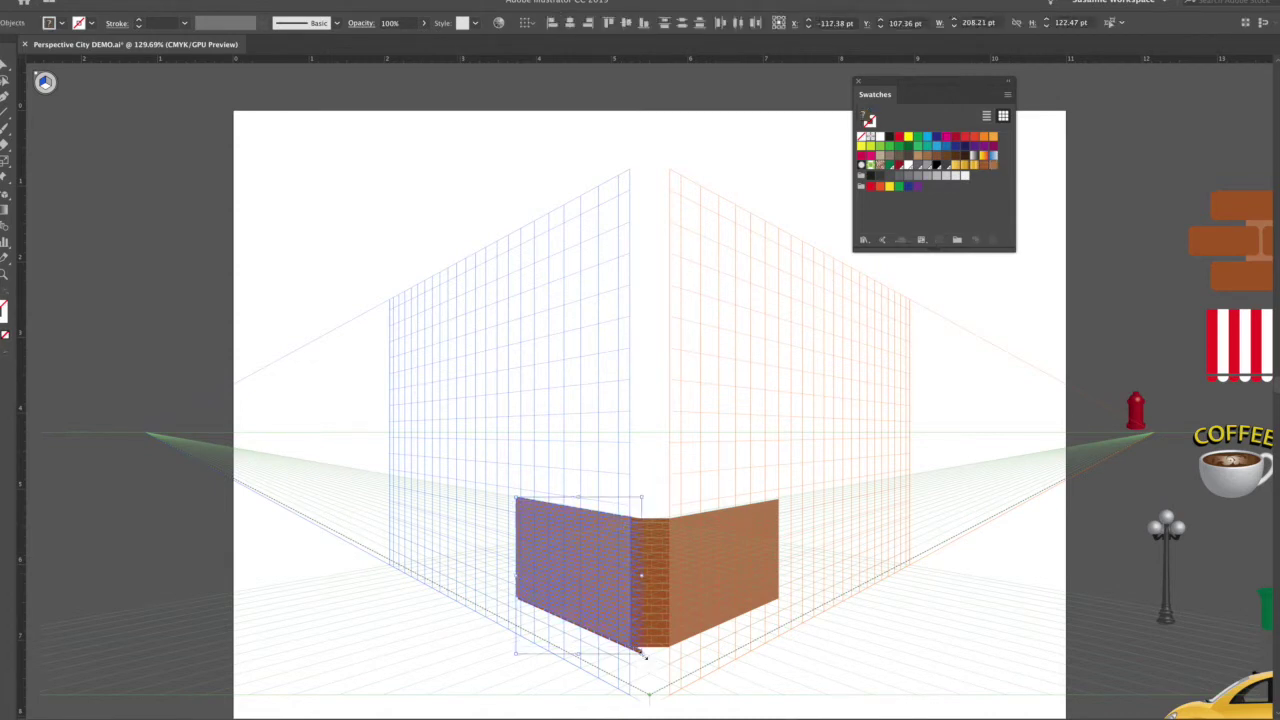
drag(645, 656, 659, 656)
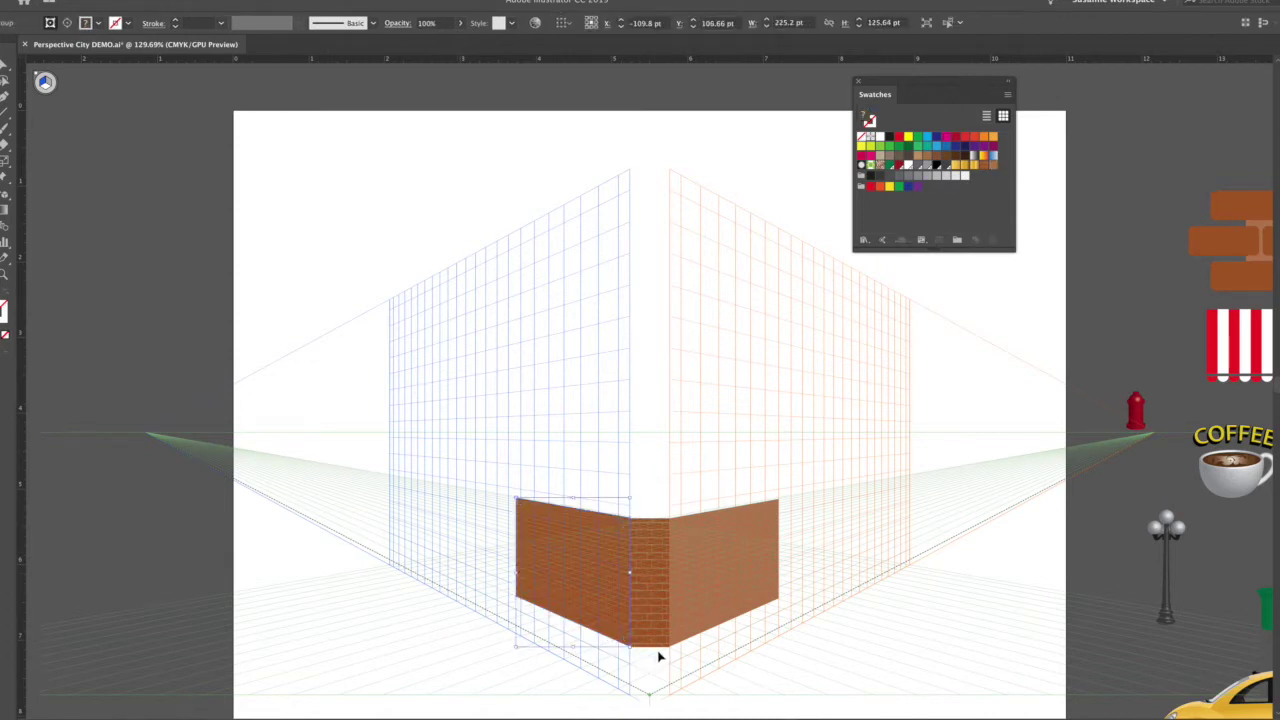
click(98, 0)
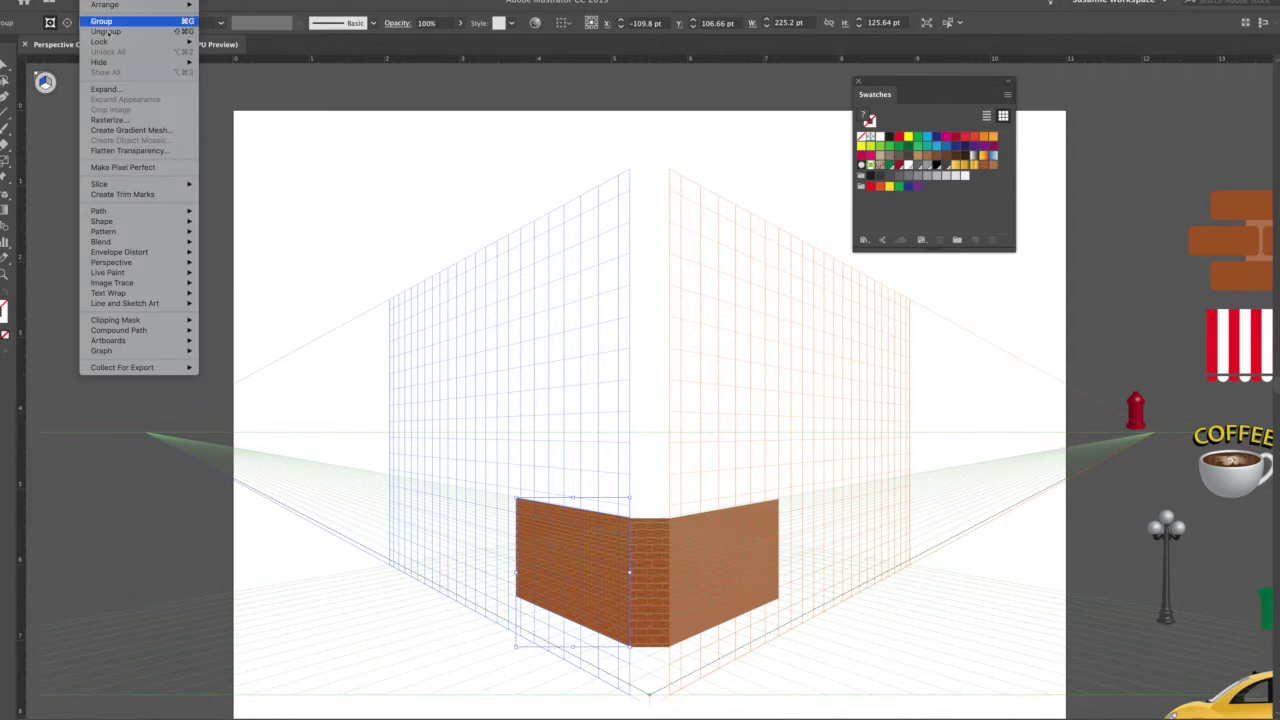
mouse_move(104, 323)
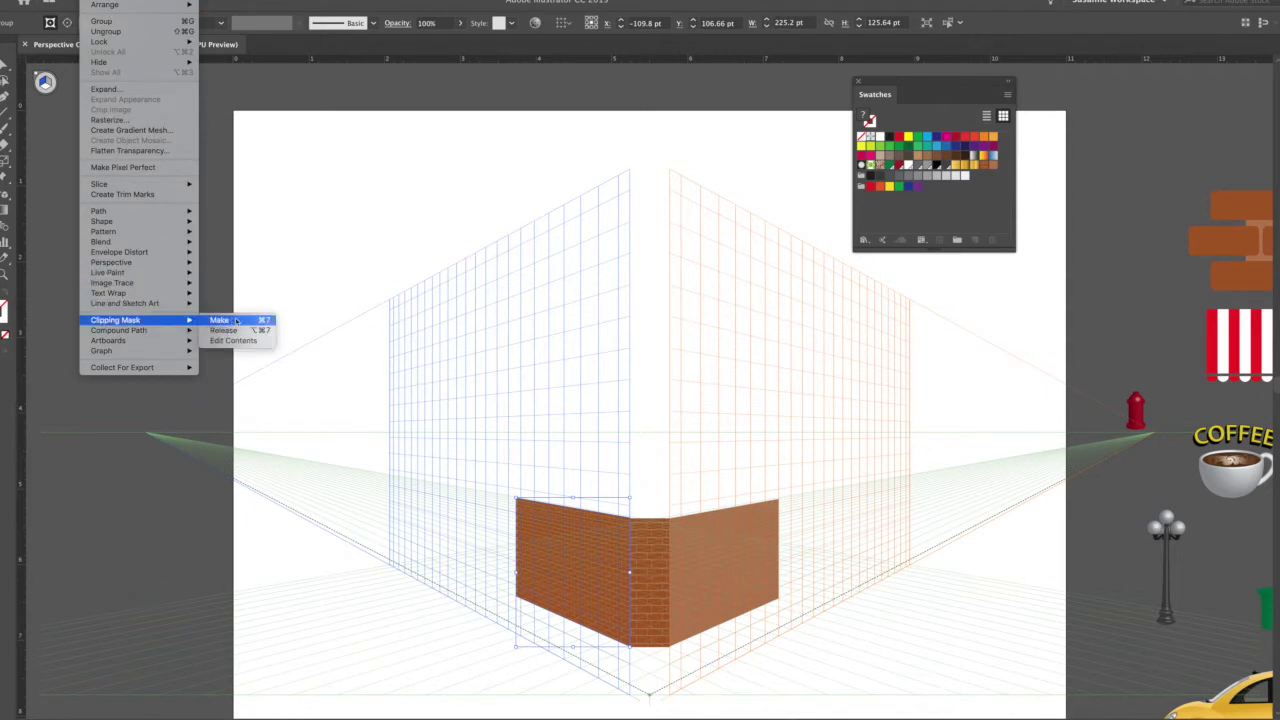
click(481, 287)
- Duplicate the flat brick wall artwork and place the copy next to the right perspective plane
click(711, 523)
key(a)
key(v)
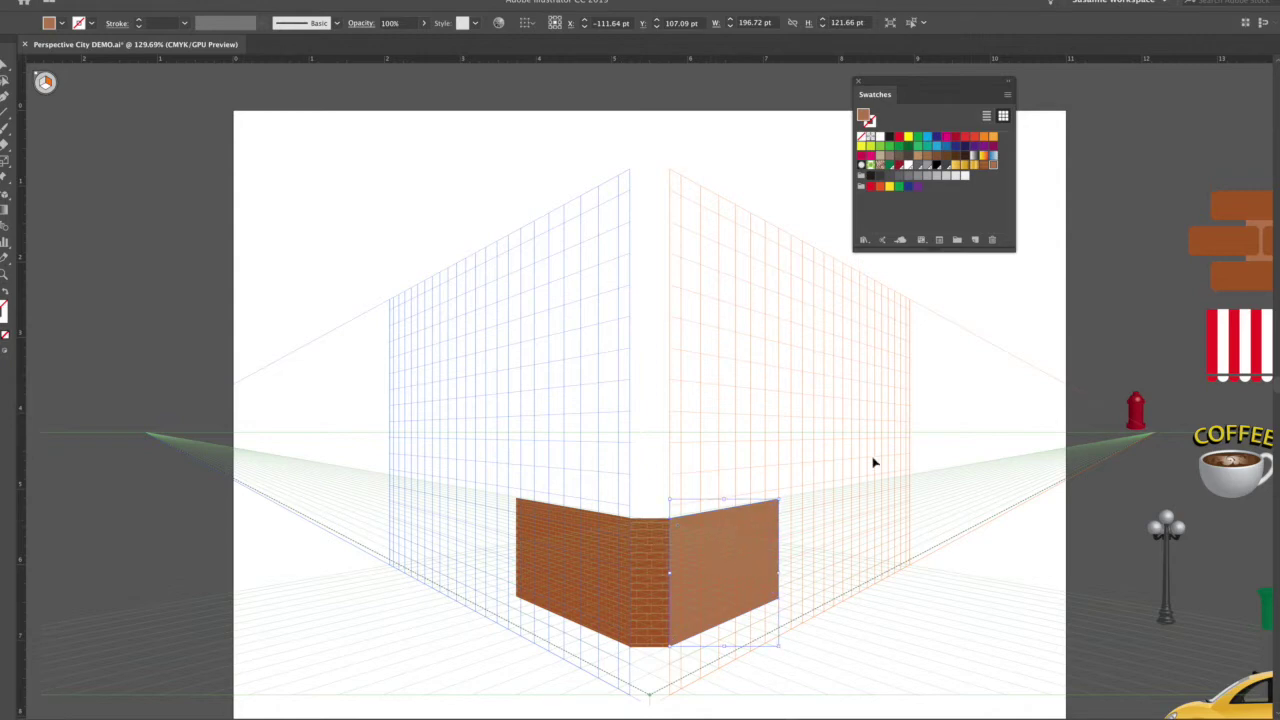
scroll(1078, 360, right, 1)
scroll(1077, 356, right, 10)
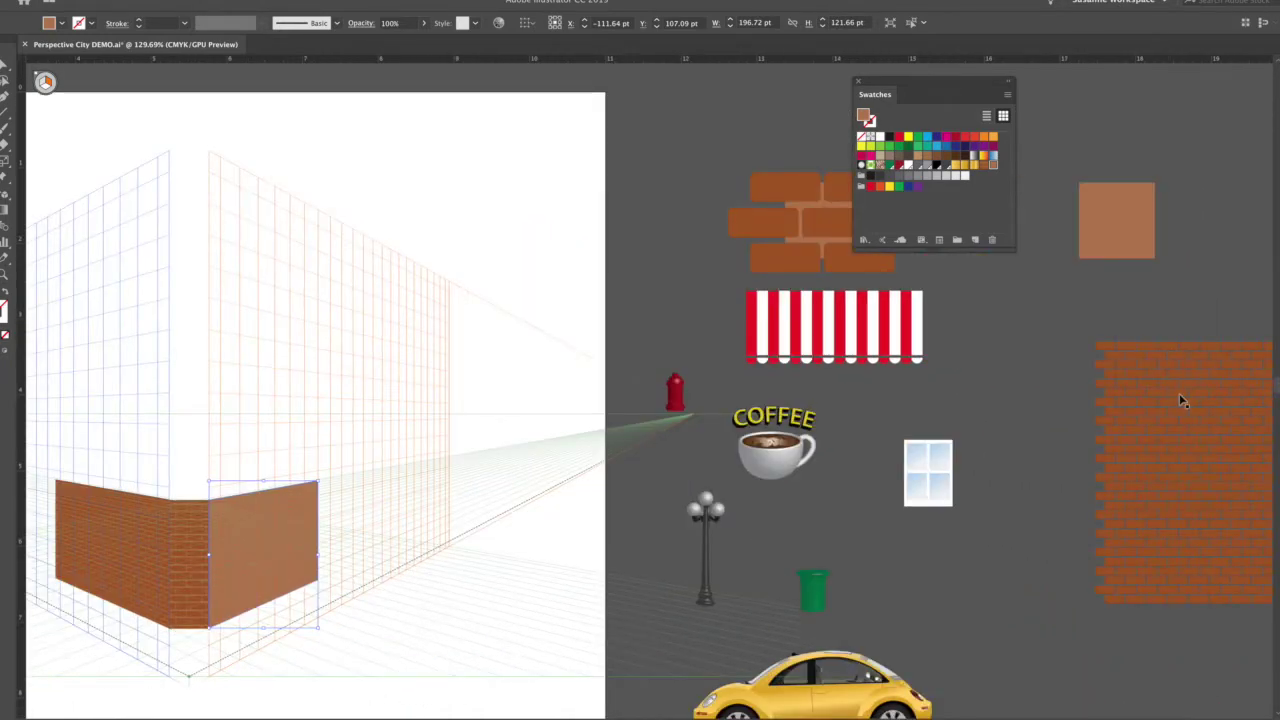
drag(1179, 400, 209, 130)
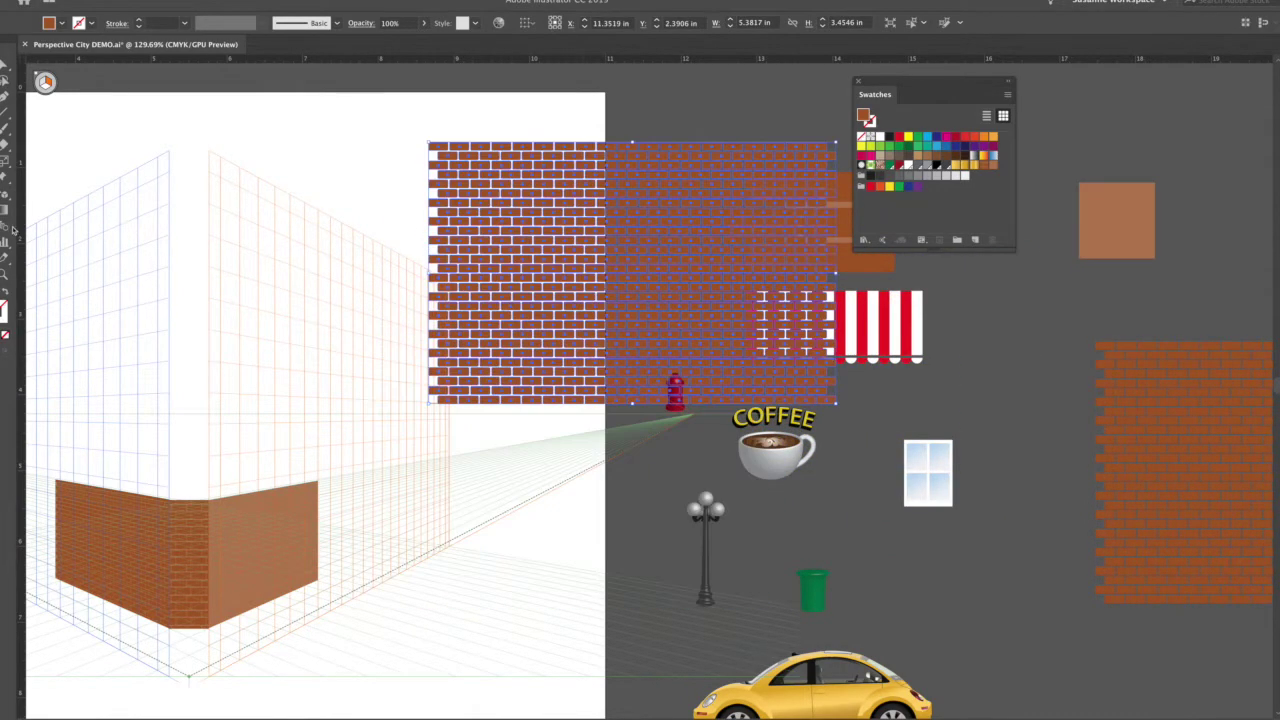
- Attach the brick wall copy to the right perspective plane with the Perspective Selection tool, over the right wall
drag(6, 193, 60, 210)
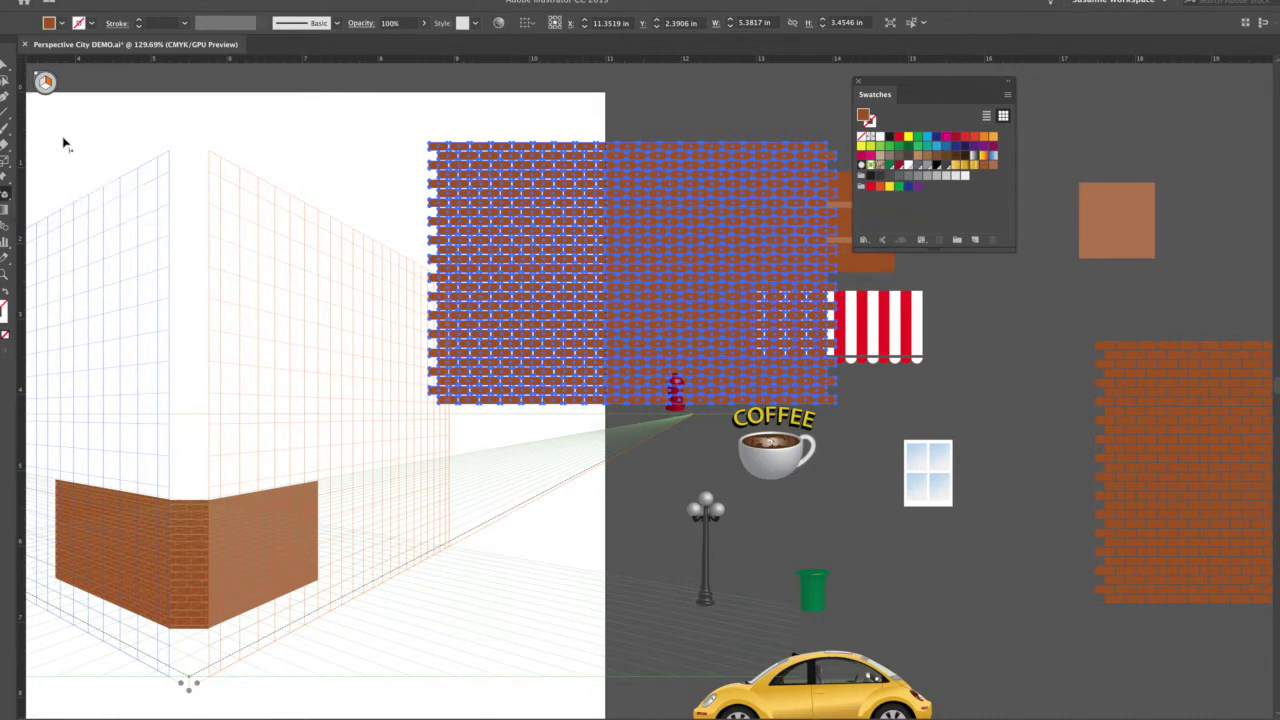
drag(660, 200, 312, 473)
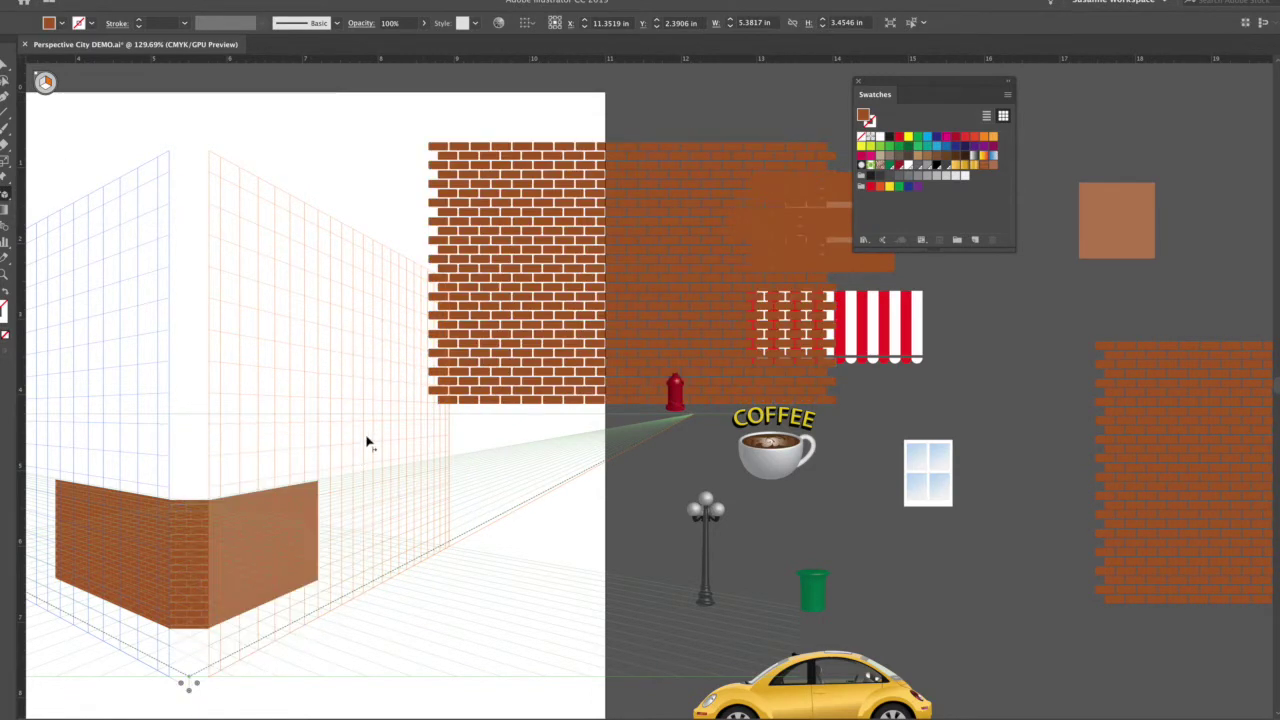
drag(371, 426, 328, 476)
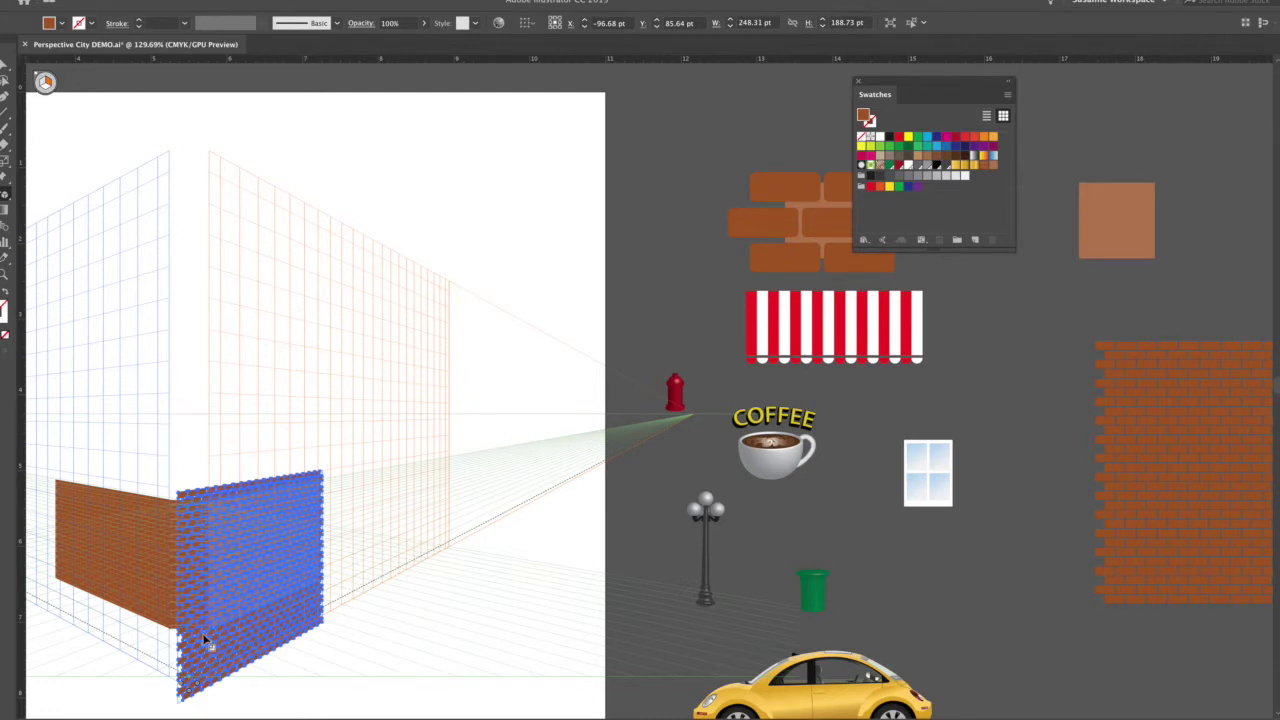
- Scale the right perspective bricks to about 216 × 136 pt over the right wall, and place the mortar-coloured wall shape in front of them
drag(205, 640, 203, 632)
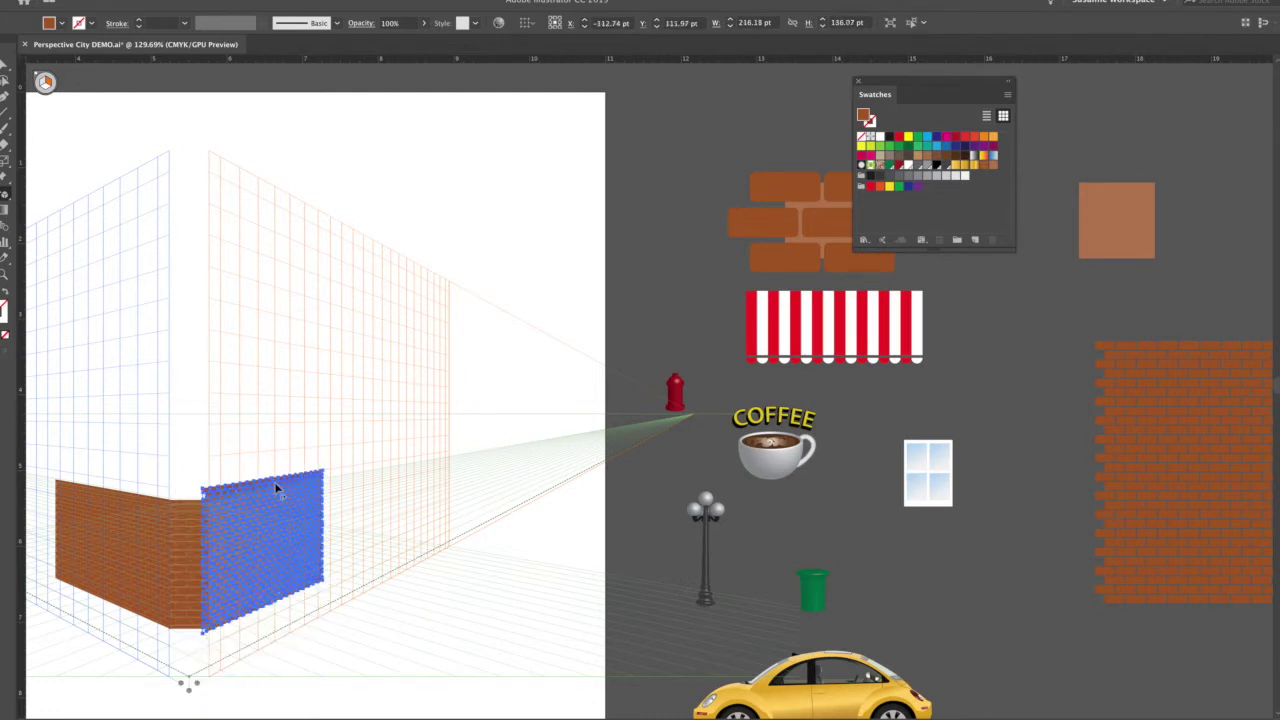
drag(272, 484, 266, 486)
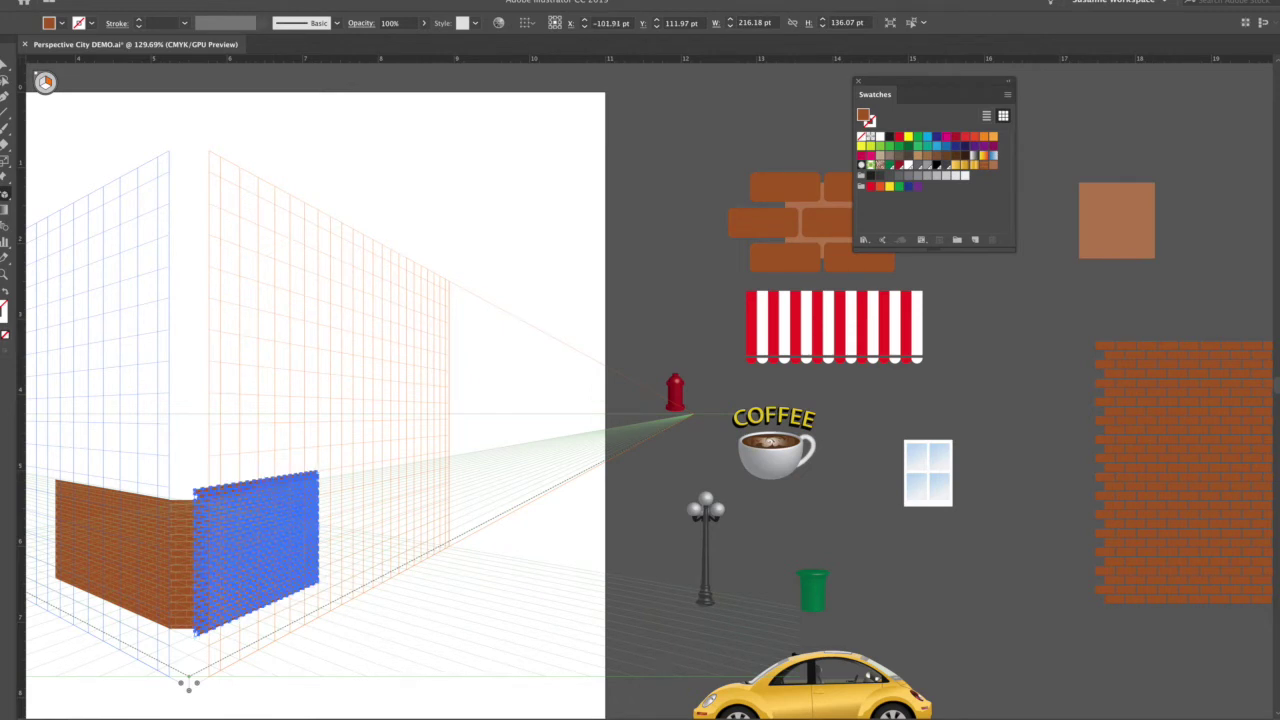
key(super+f)
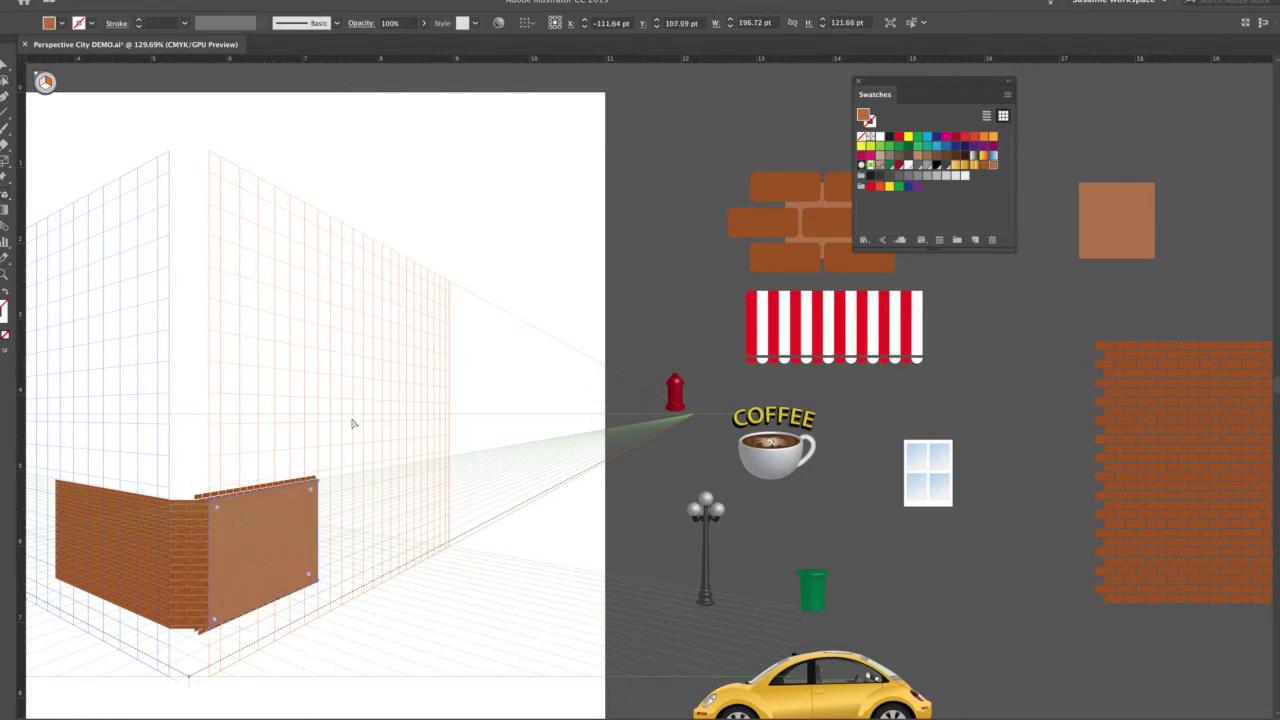
- Try to clip the right perspective bricks to the wall shape, undo the attempt and clear the selection
shift+click(203, 497)
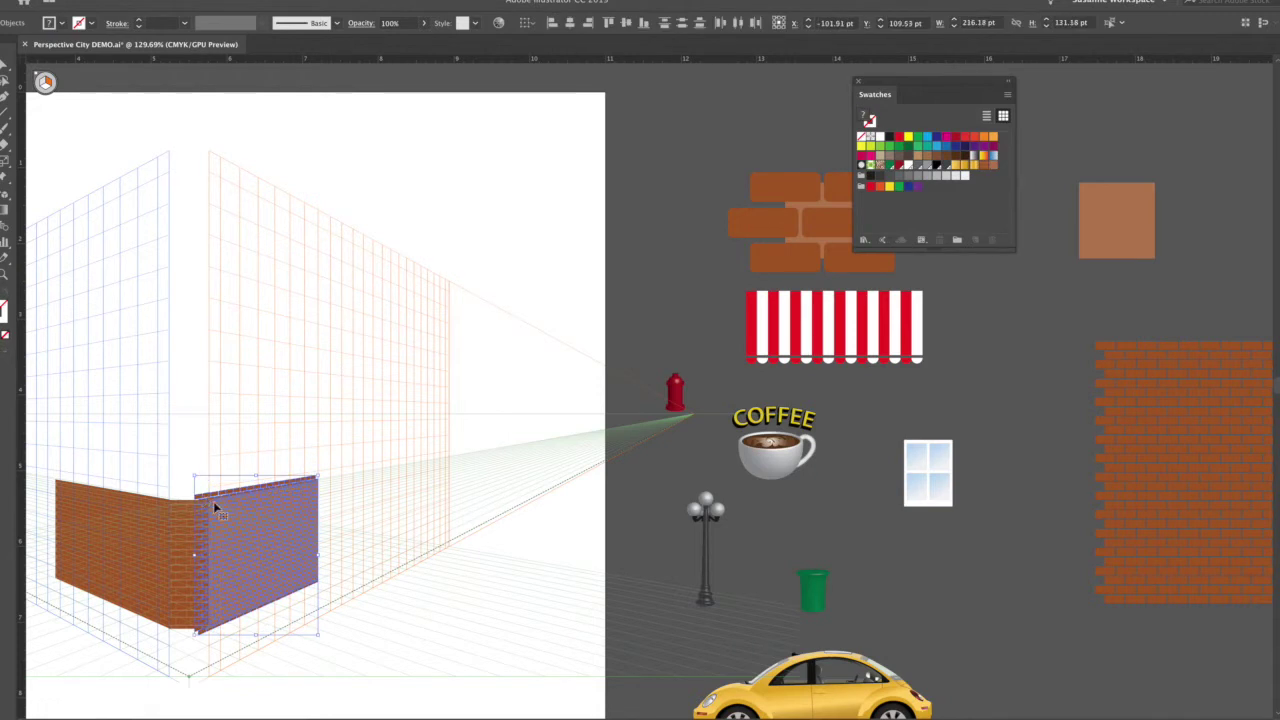
click(340, 512)
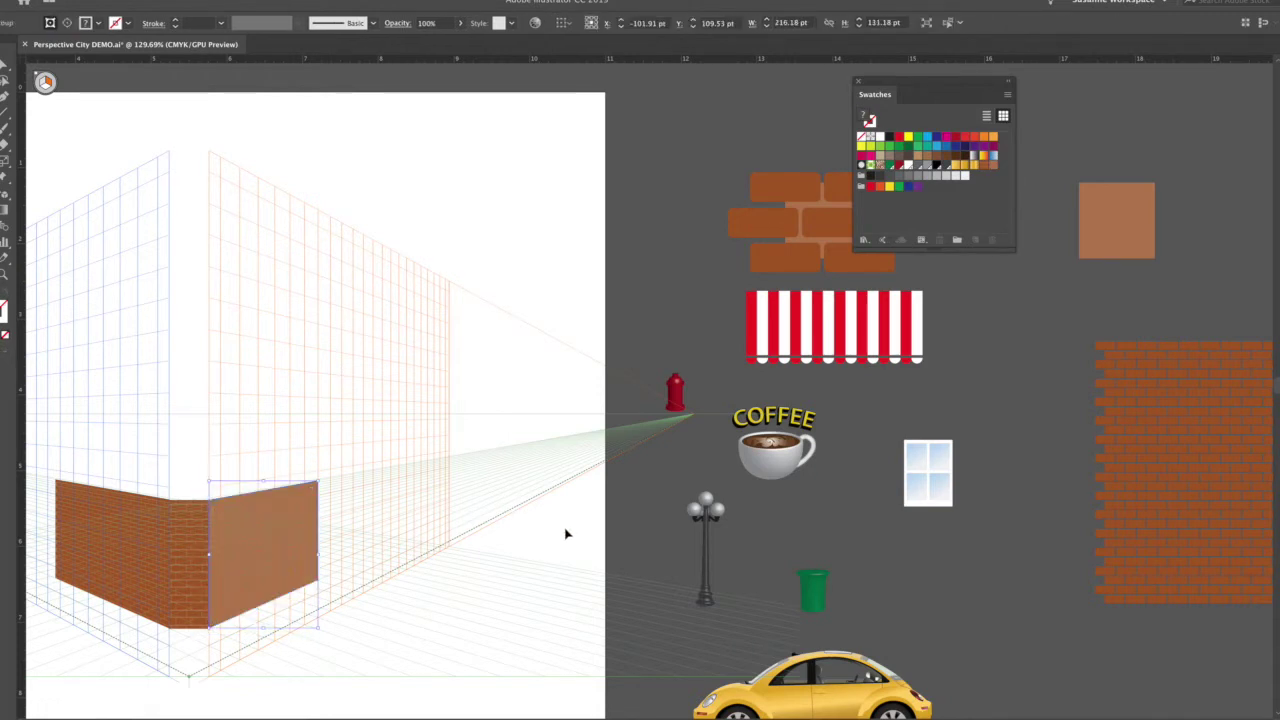
key(super+z)
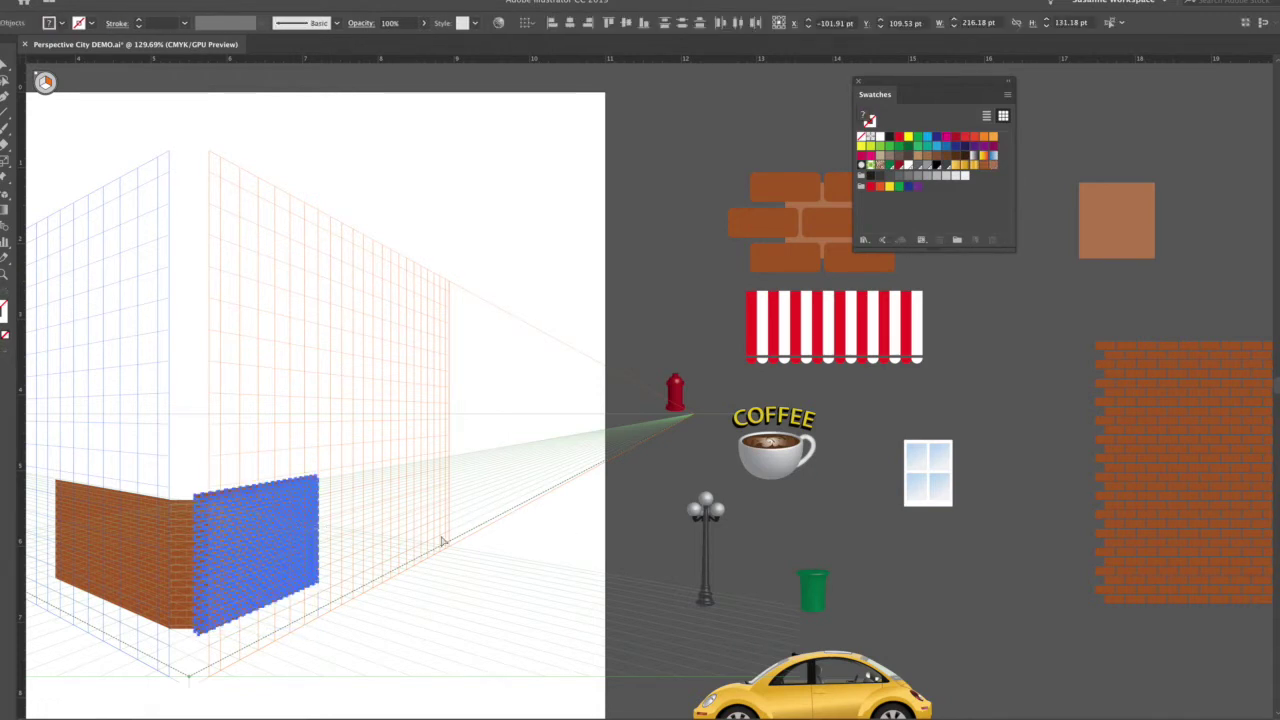
click(558, 543)
scroll(470, 540, left, 5)
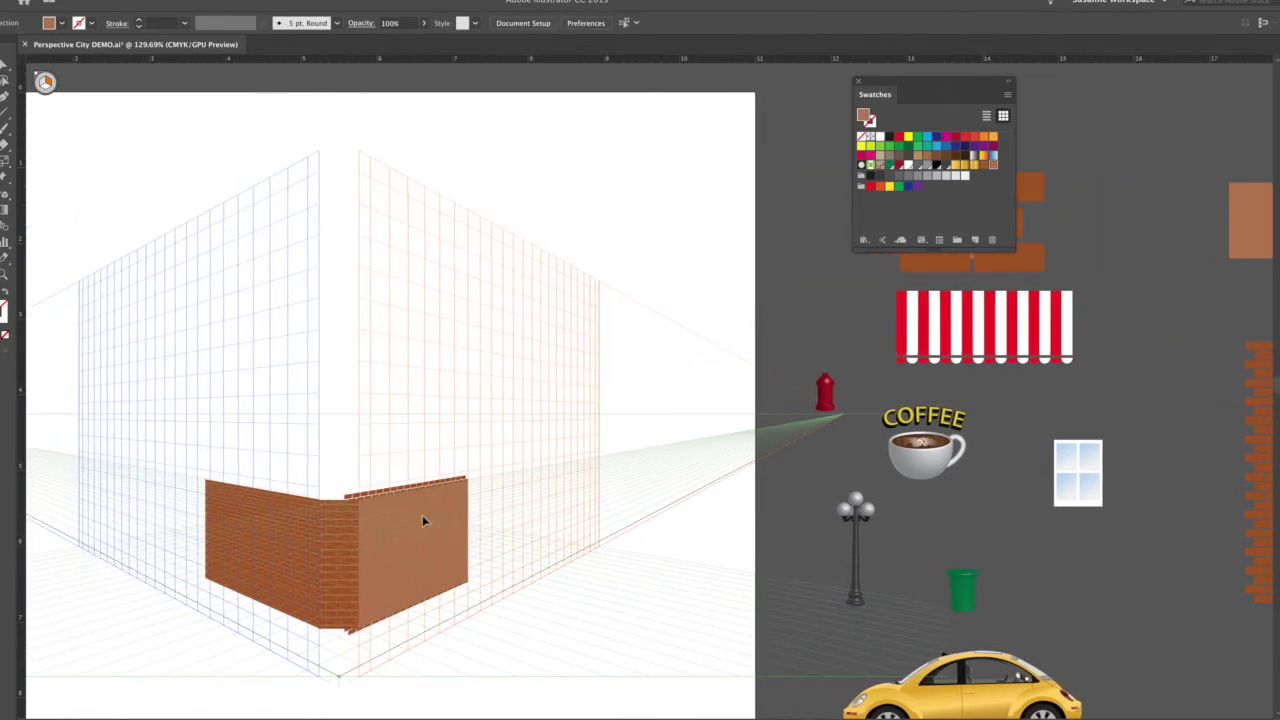
- Select the mortar-coloured right wall together with its perspective bricks and make a clipping mask
click(443, 511)
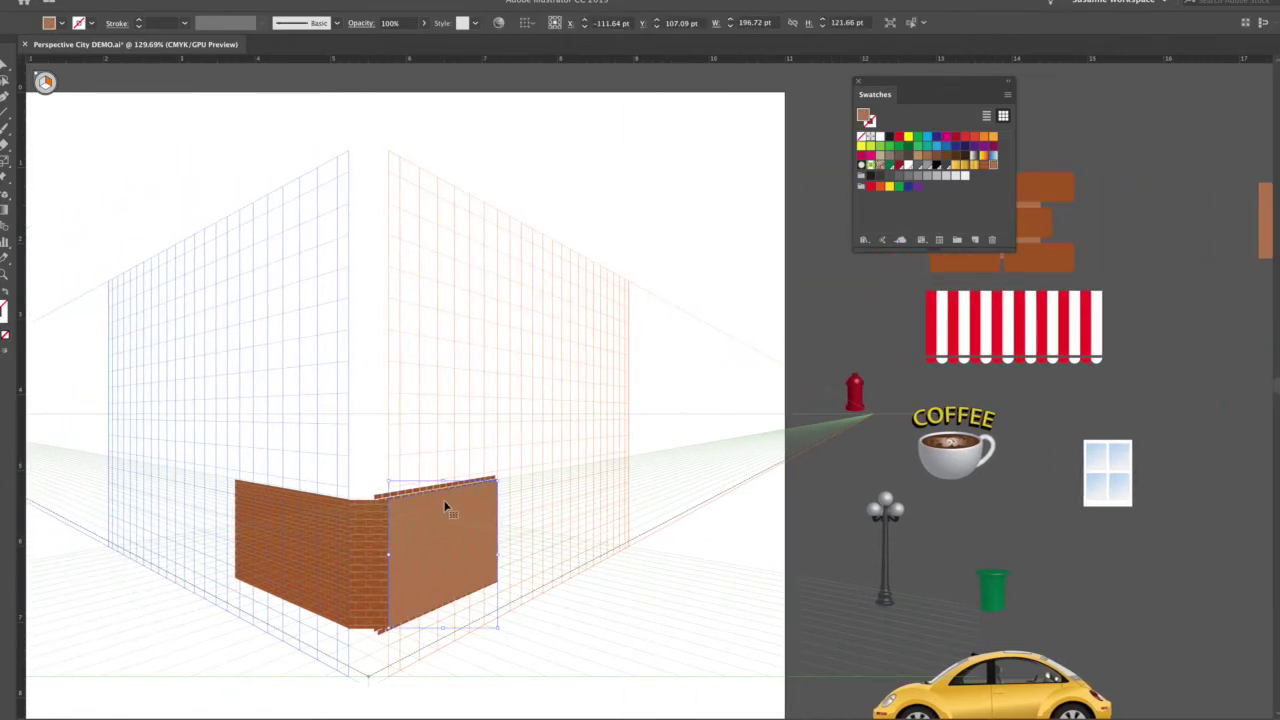
shift+click(380, 496)
key(super+7)
drag(383, 500, 383, 500)
click(741, 577)
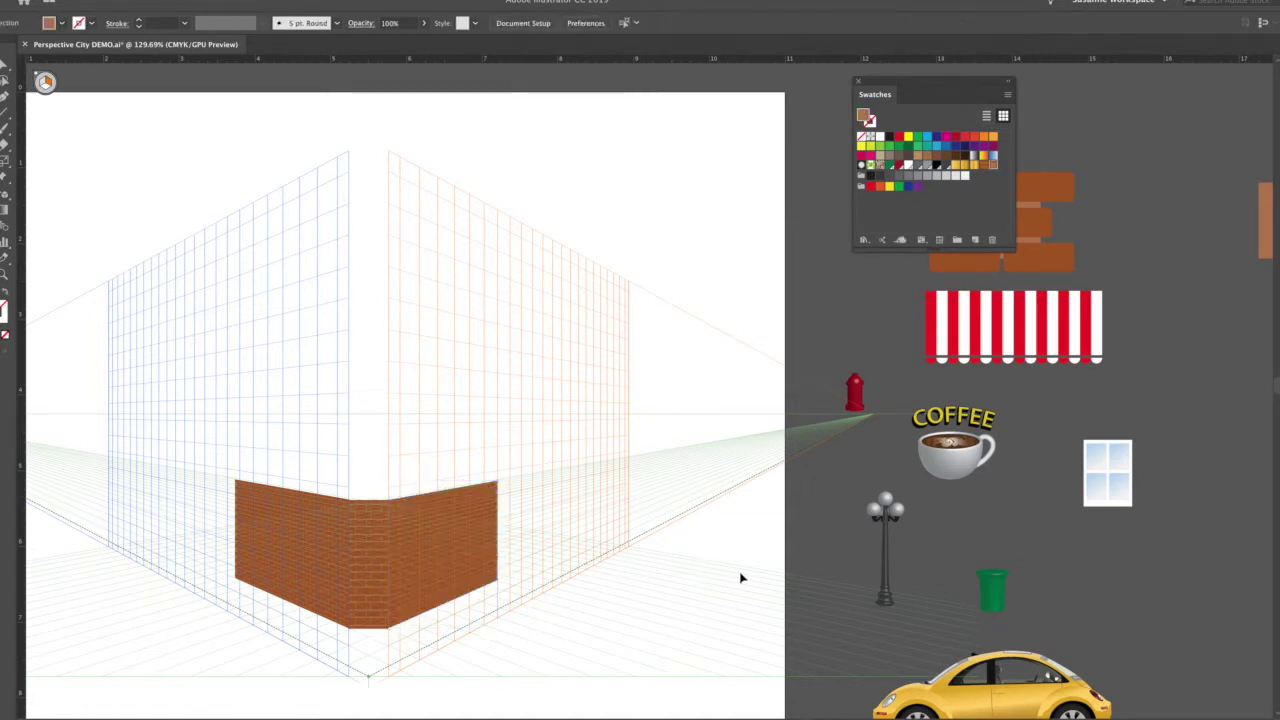
- Scale the corner rectangle's brick pattern uniformly to 60%, transforming only the pattern and not the object
click(7, 74)
click(378, 553)
double_click(7, 160)
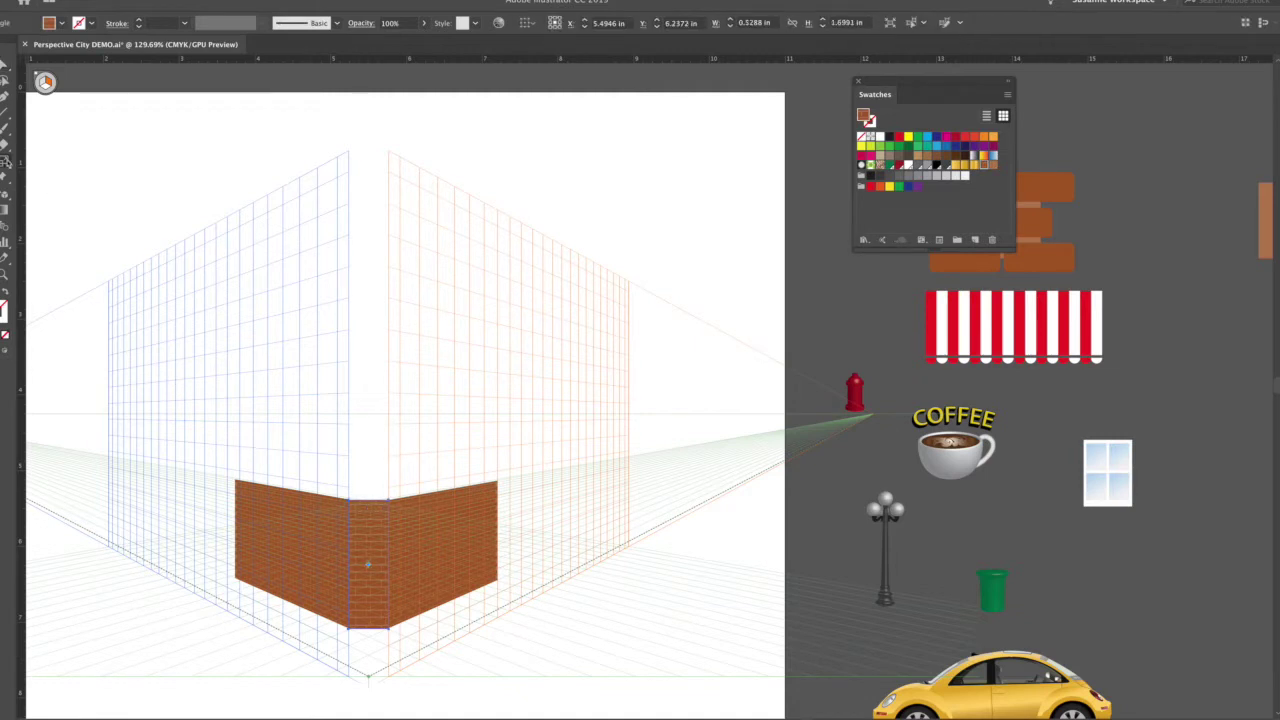
click(166, 367)
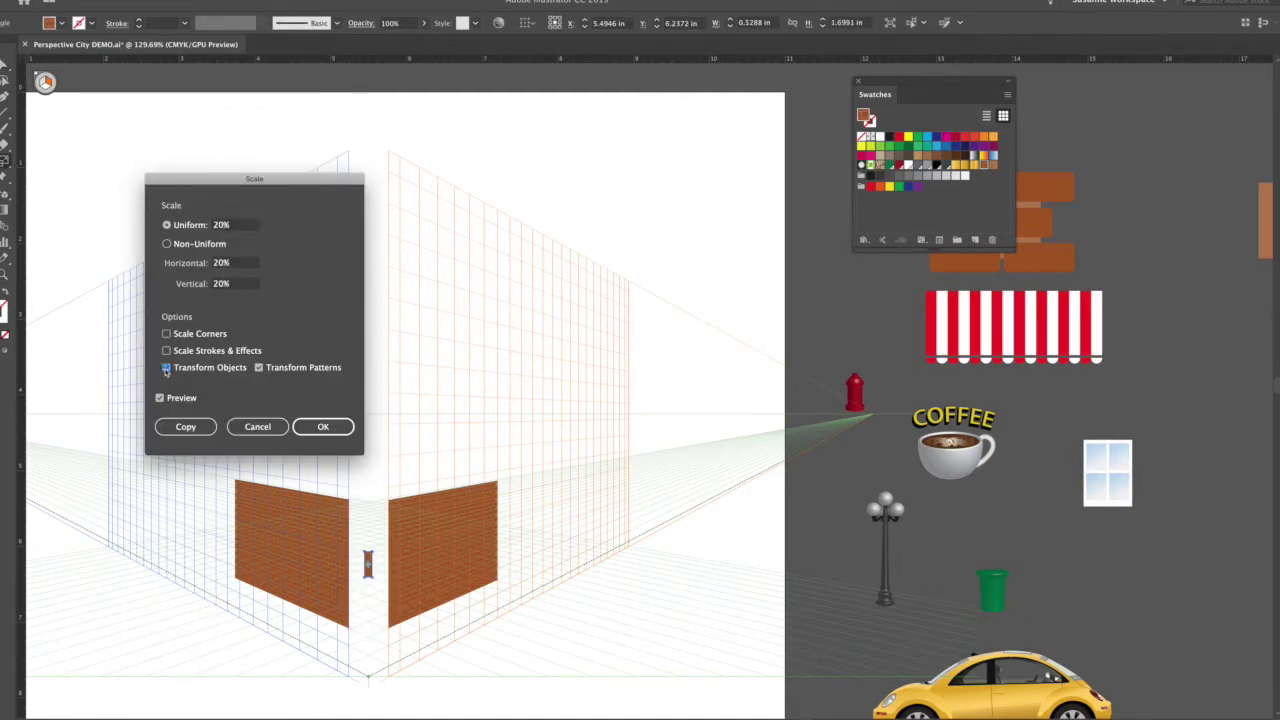
text(75)
key(Tab)
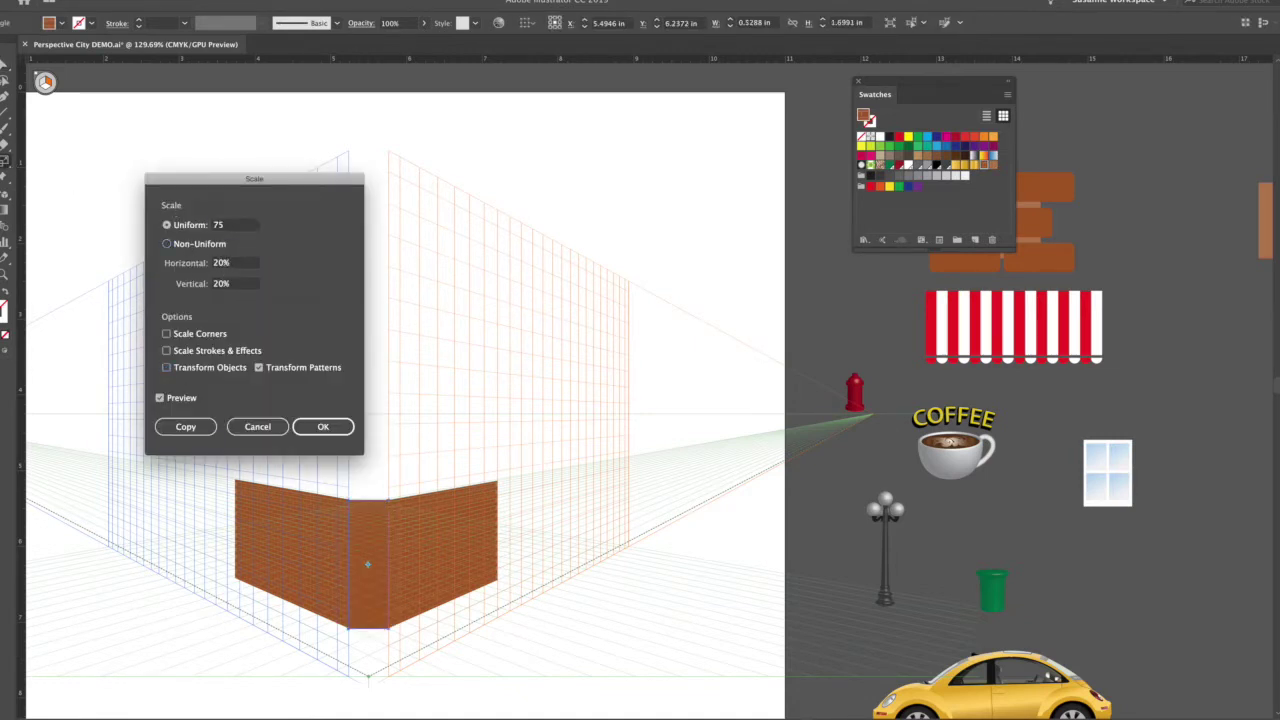
key(shift+Tab)
text(50)
key(Tab)
key(shift+Tab)
text(60)
key(Tab)
click(316, 428)
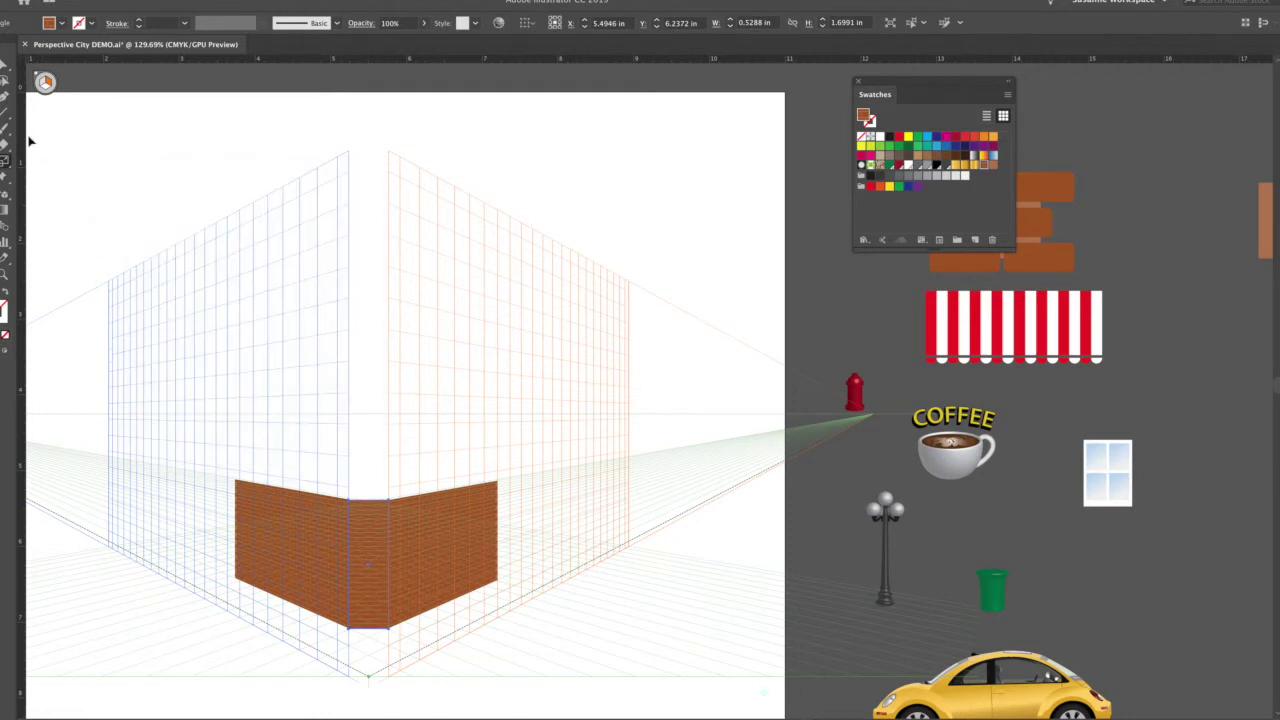
- Hide the perspective grid to examine the brick building without a selection, and show the grid again
click(5, 194)
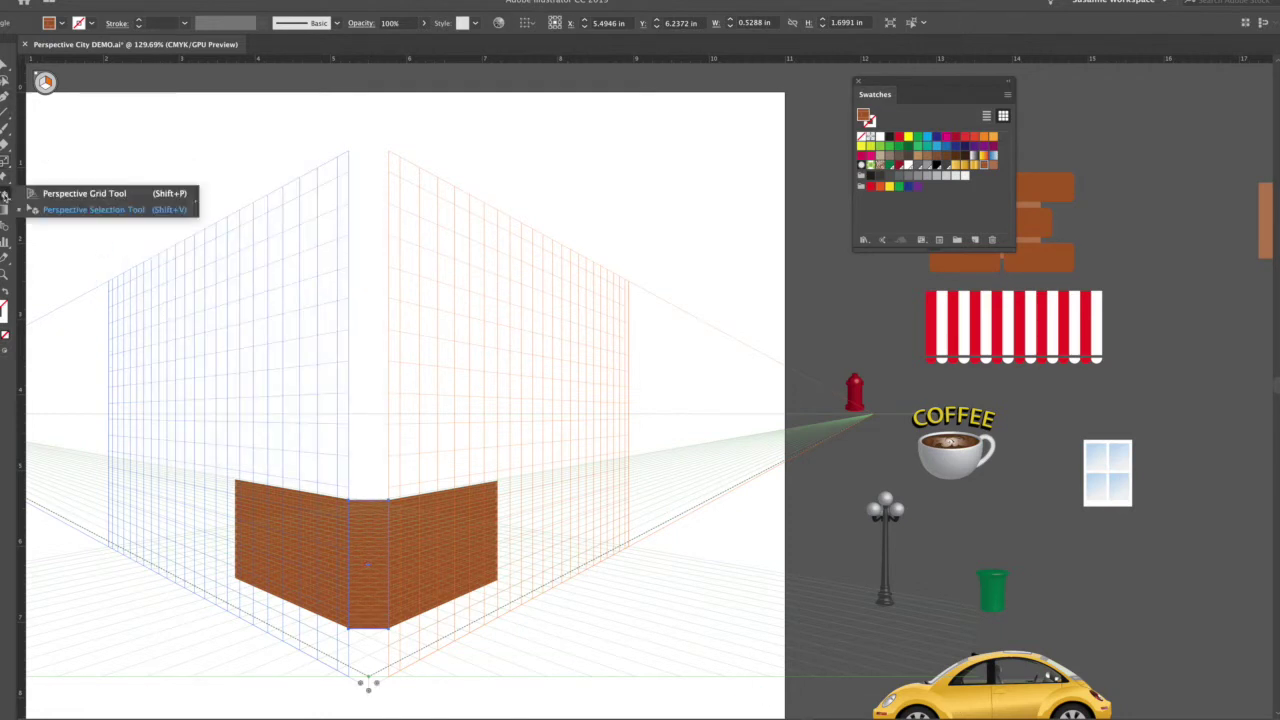
click(84, 193)
click(36, 77)
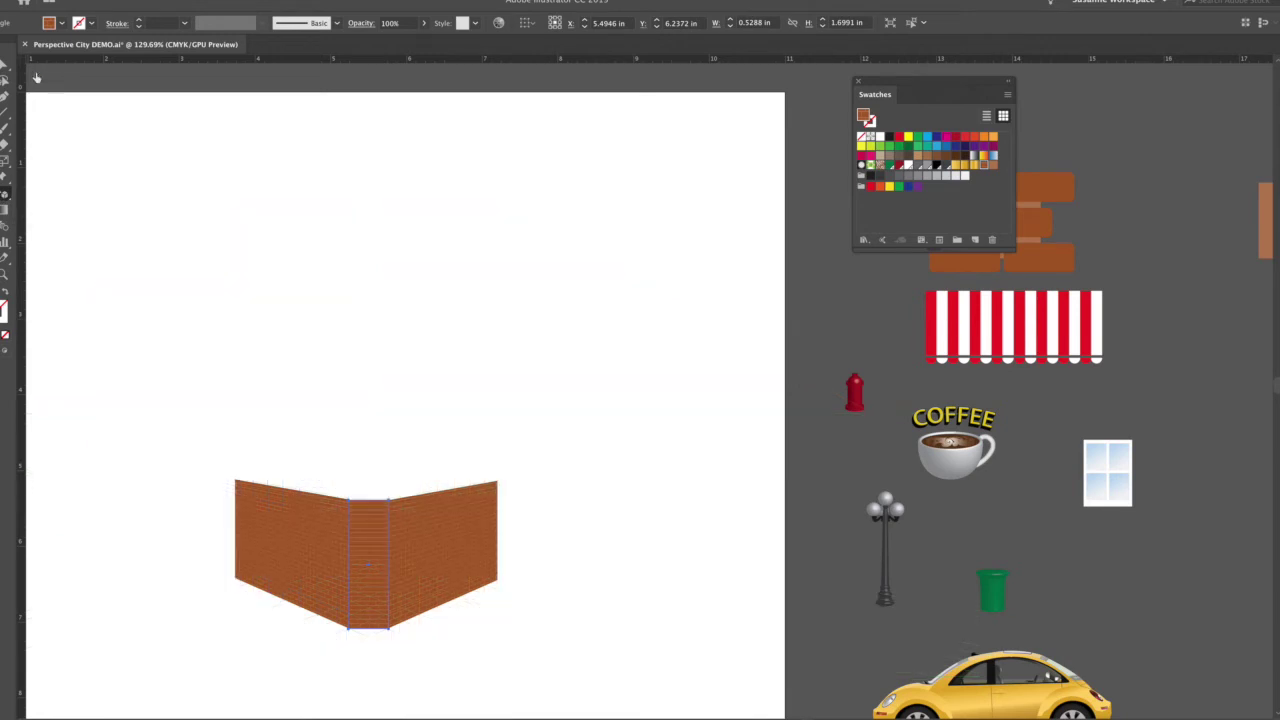
click(103, 149)
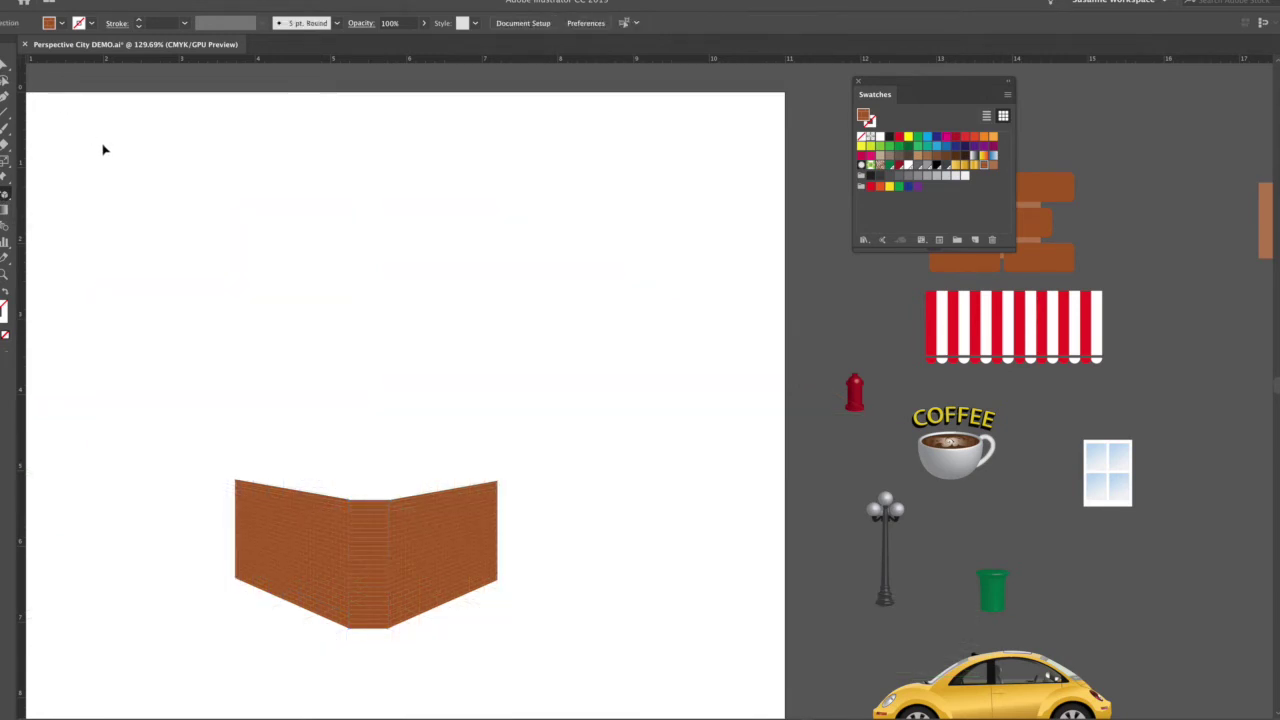
click(5, 194)
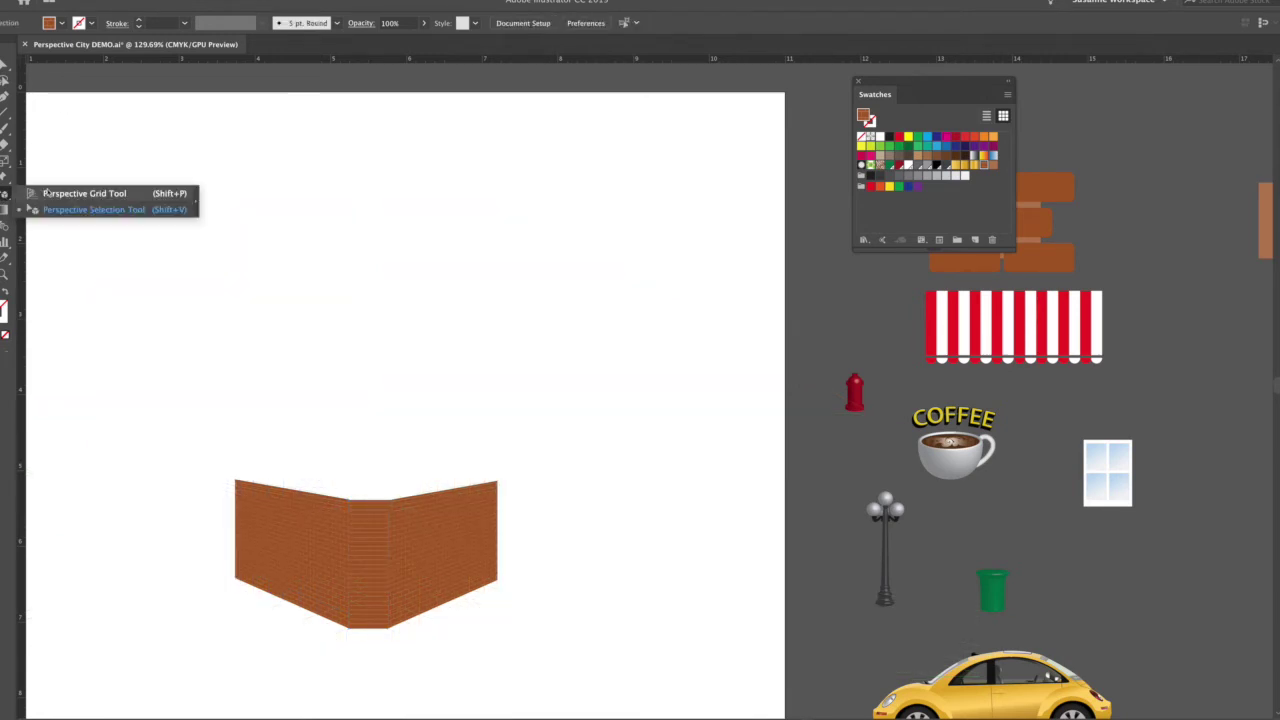
click(51, 195)
click(4, 64)
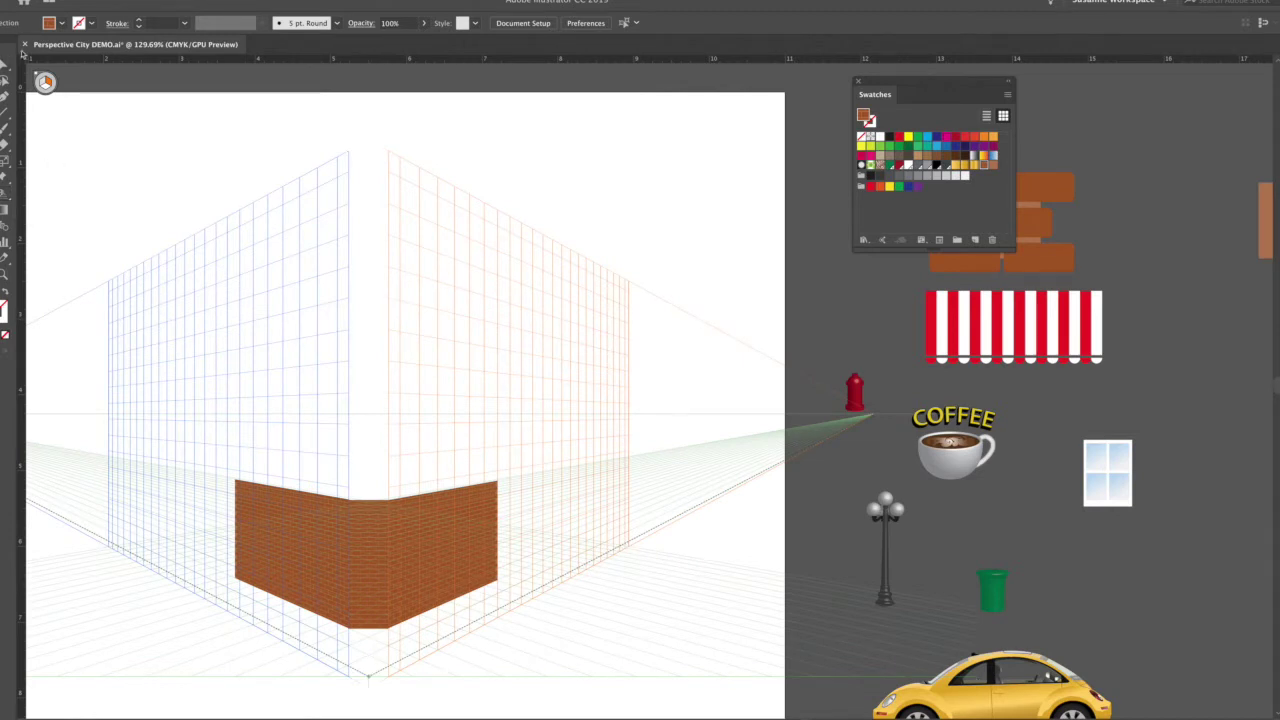
- Save the Perspective City DEMO.ai document
click(62, 1)
mouse_move(42, 1)
click(58, 63)
- Draw a window rectangle about 101 × 32 pt in perspective on the lower part of the right brick wall
scroll(626, 457, left, 2)
scroll(626, 457, down, 5)
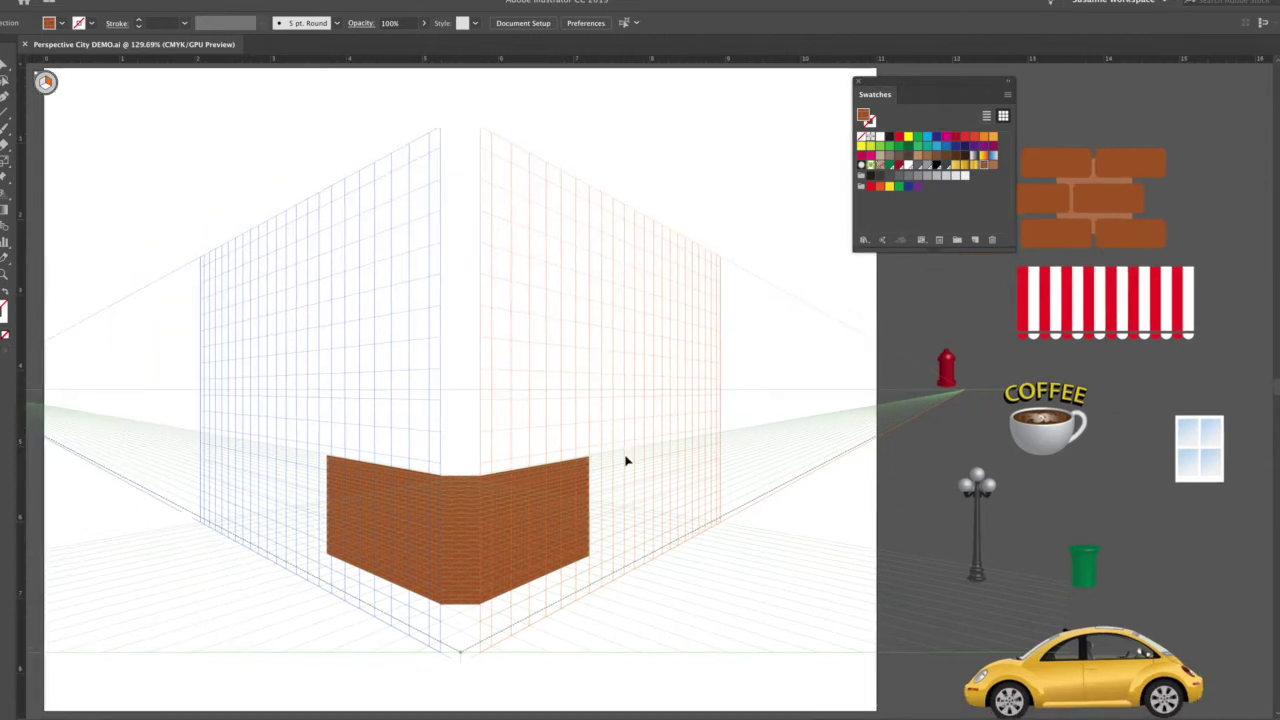
scroll(626, 458, down, 3)
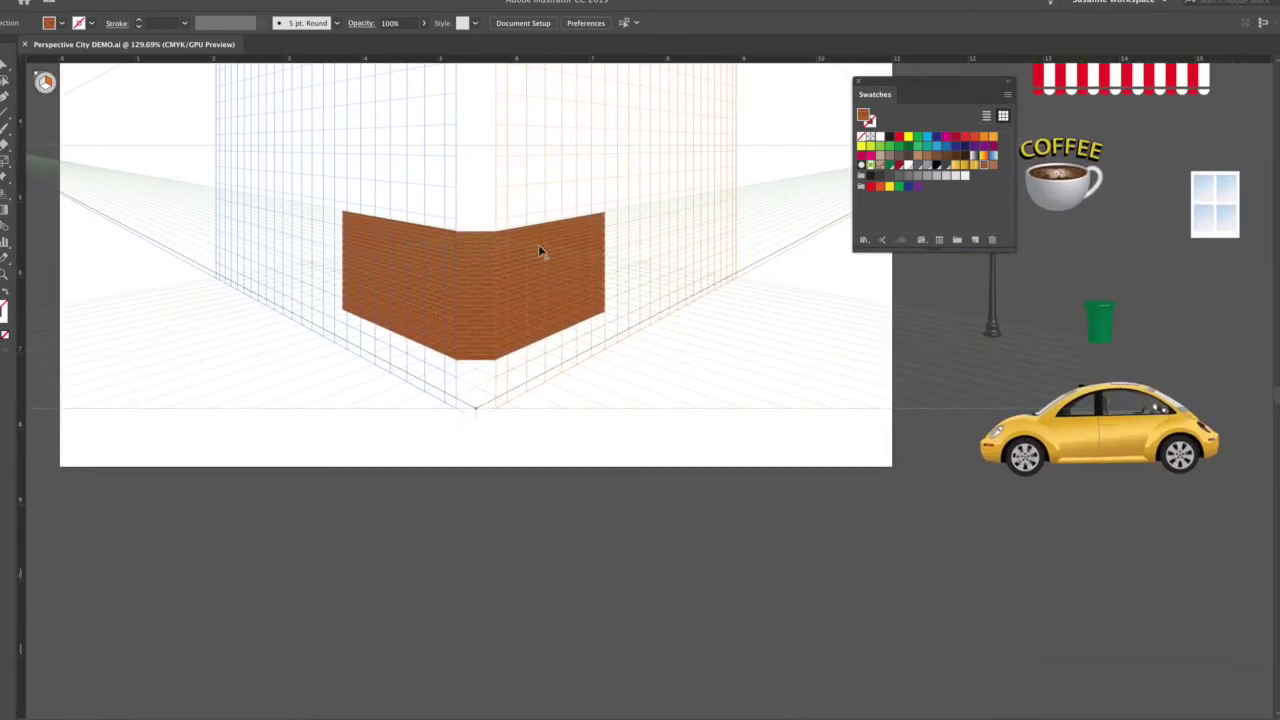
key(super+equal)
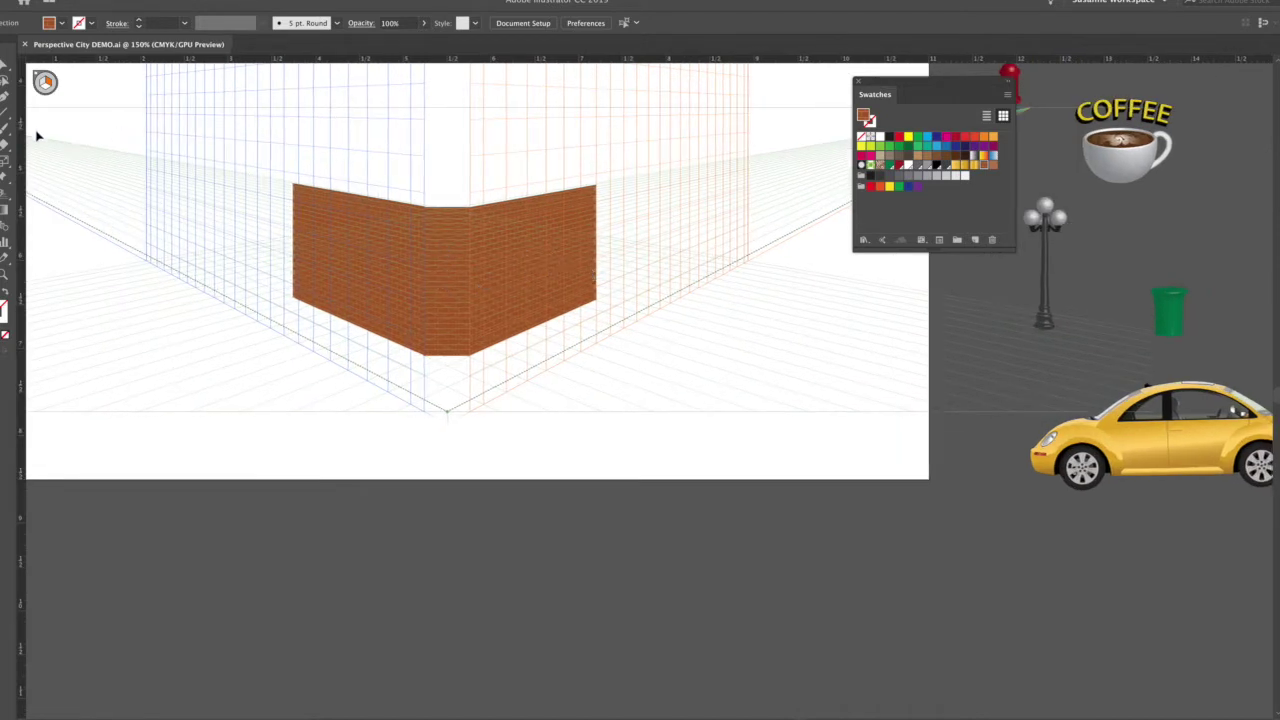
key(shift+v)
key(m)
drag(498, 274, 564, 288)
- Fill the window rectangle with the light blue gradient sampled from the window artwork's pane using the Eyedropper
scroll(1135, 293, right, 1)
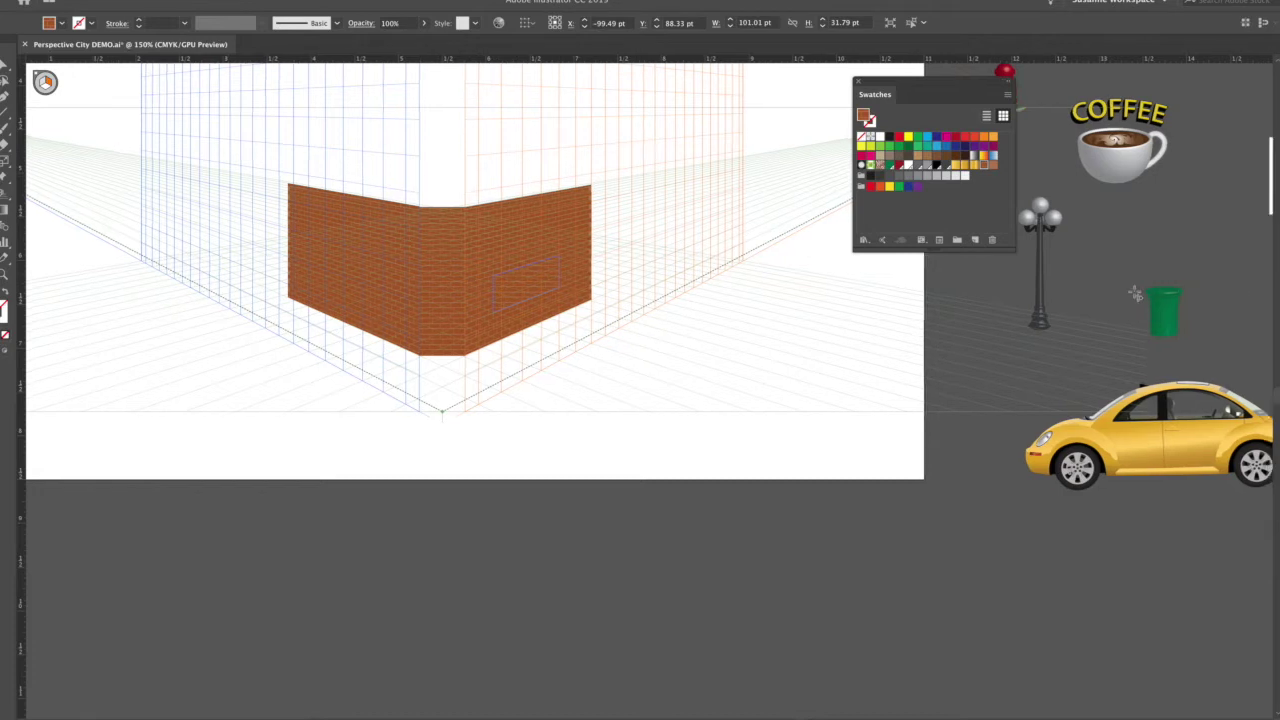
scroll(1135, 293, right, 5)
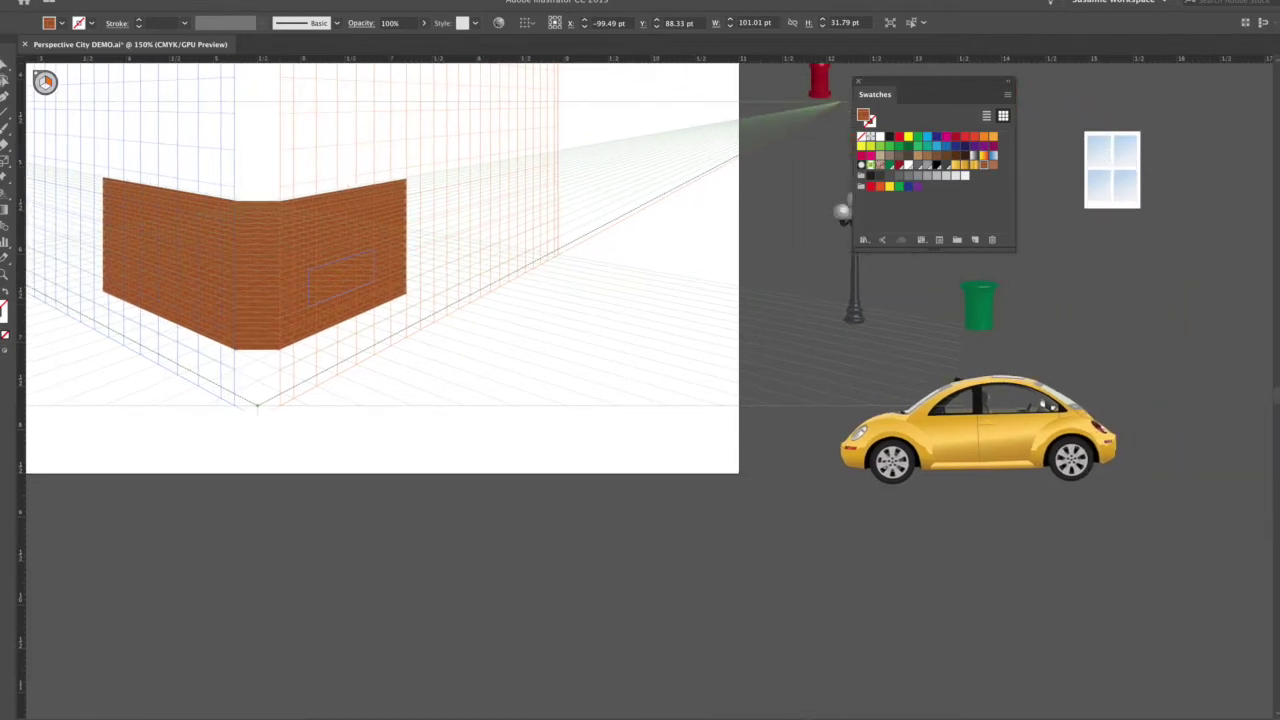
click(4, 64)
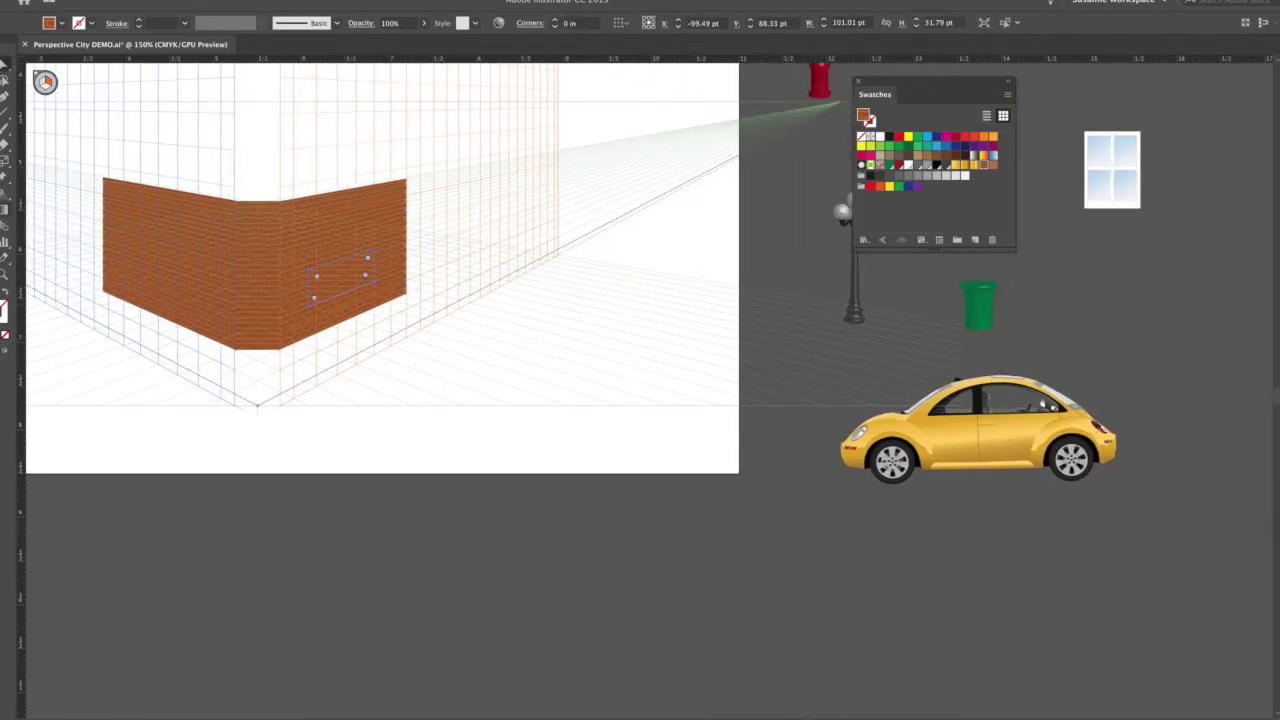
key(i)
click(1106, 144)
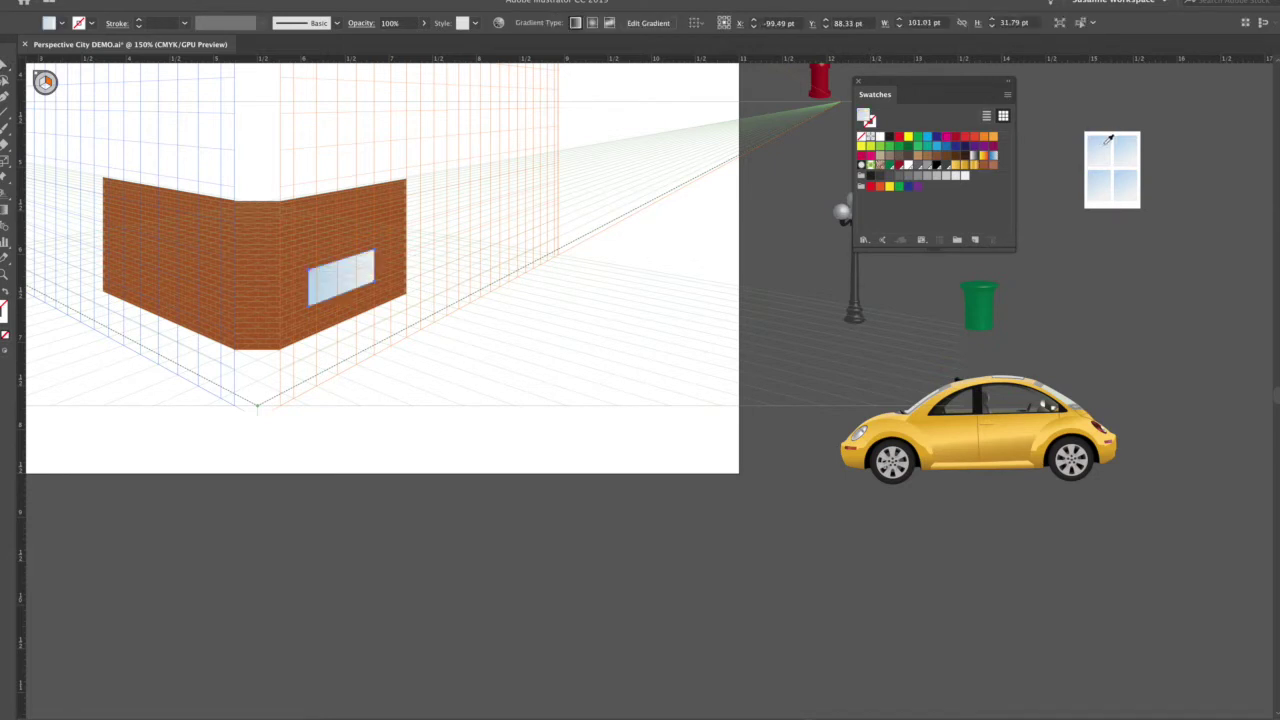
click(9, 66)
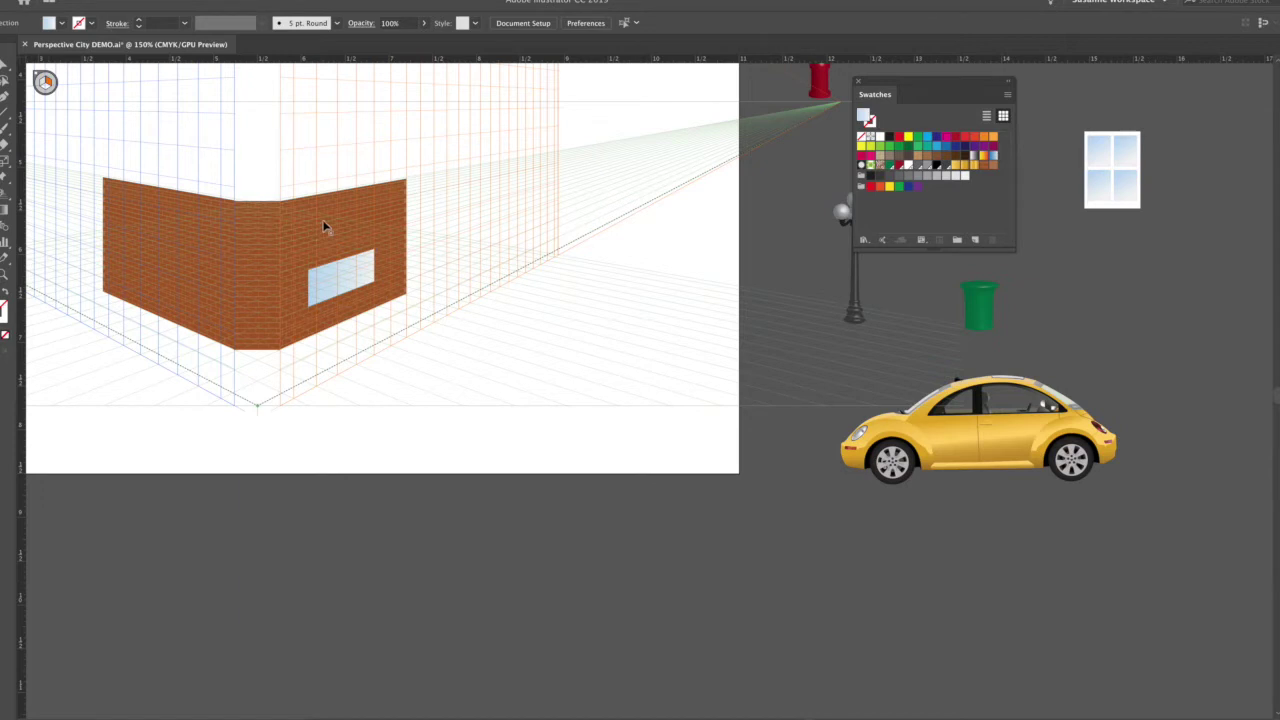
- Copy the four-pane window artwork and paste a duplicate onto the artboard to the right of the brick building
click(346, 274)
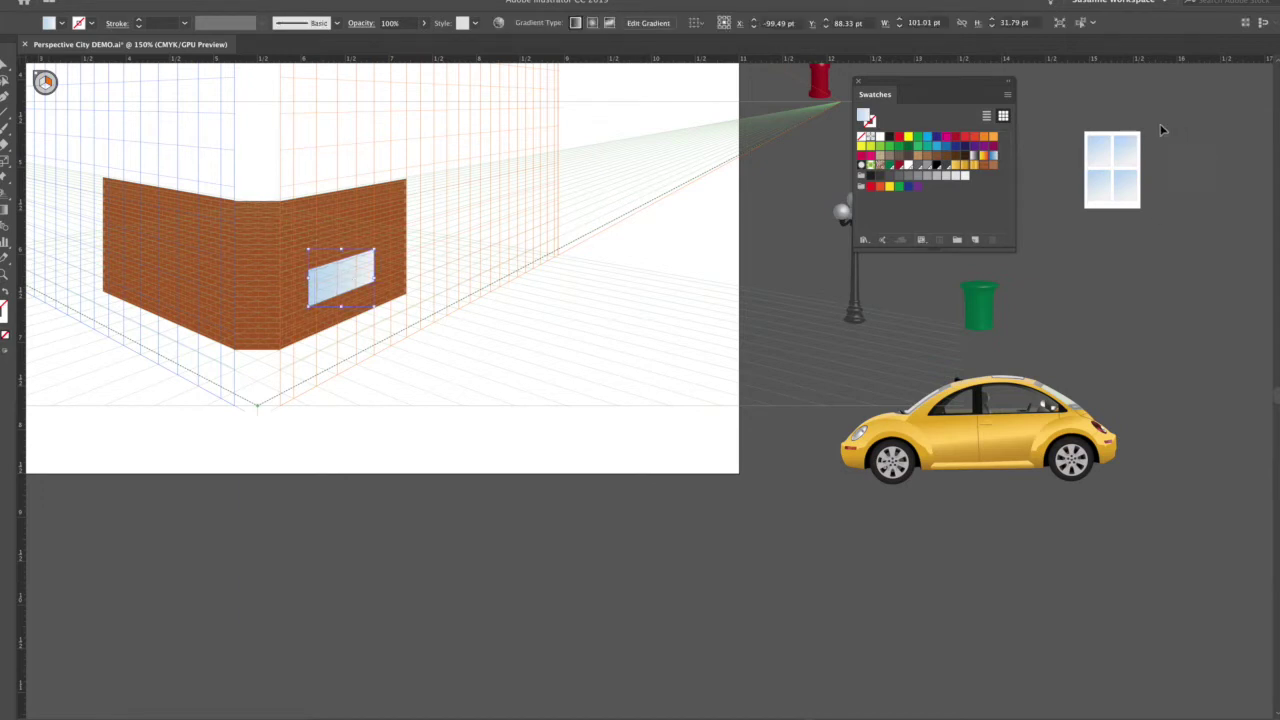
drag(1077, 218, 1146, 126)
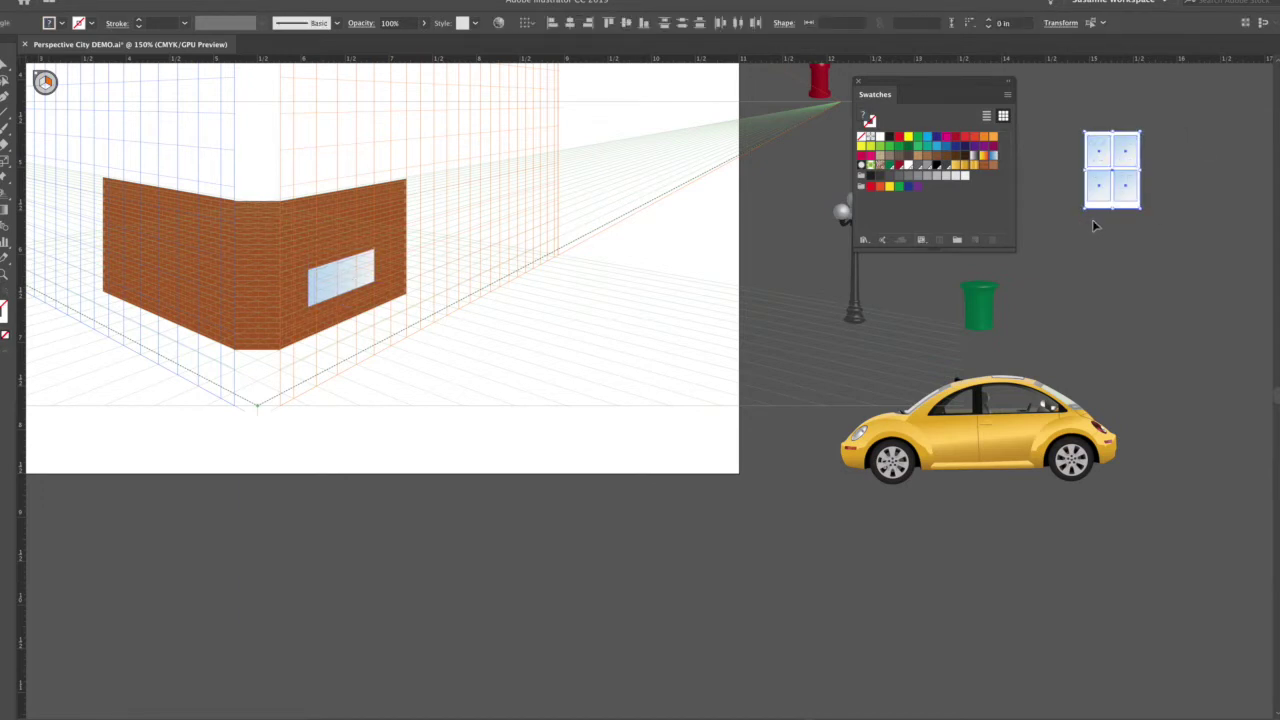
key(ctrl+c)
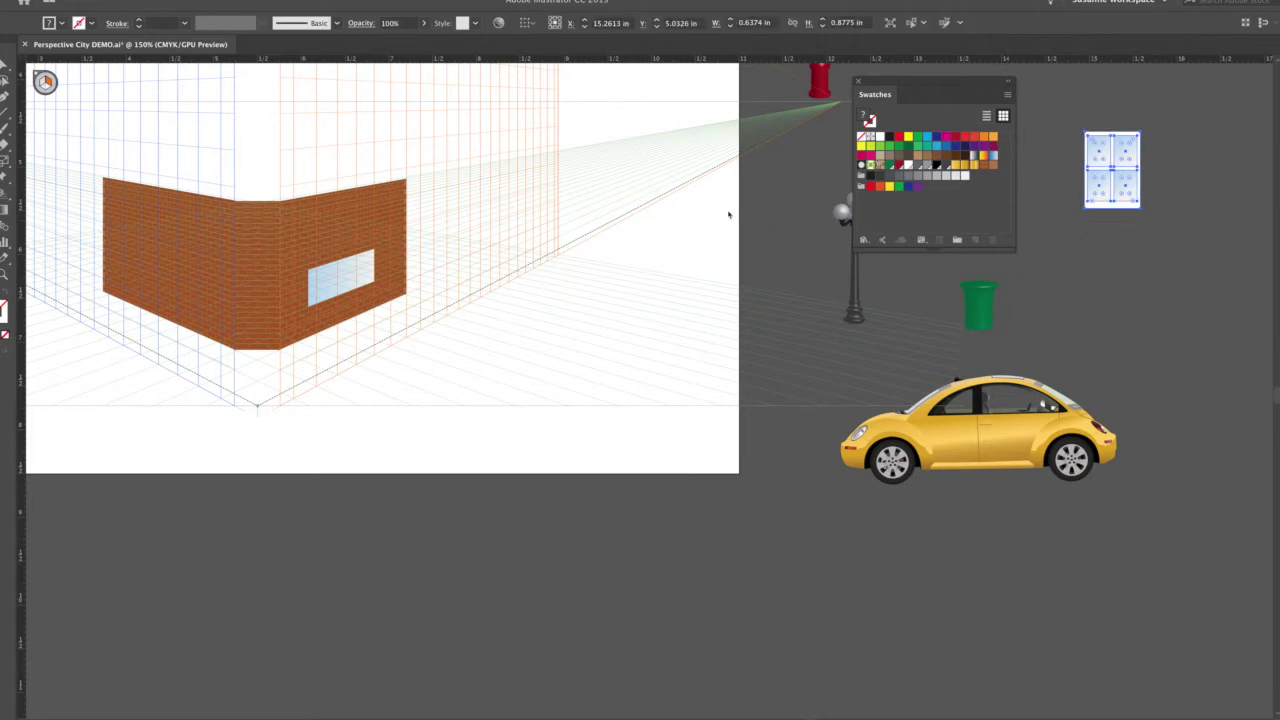
key(ctrl+v)
drag(660, 363, 666, 206)
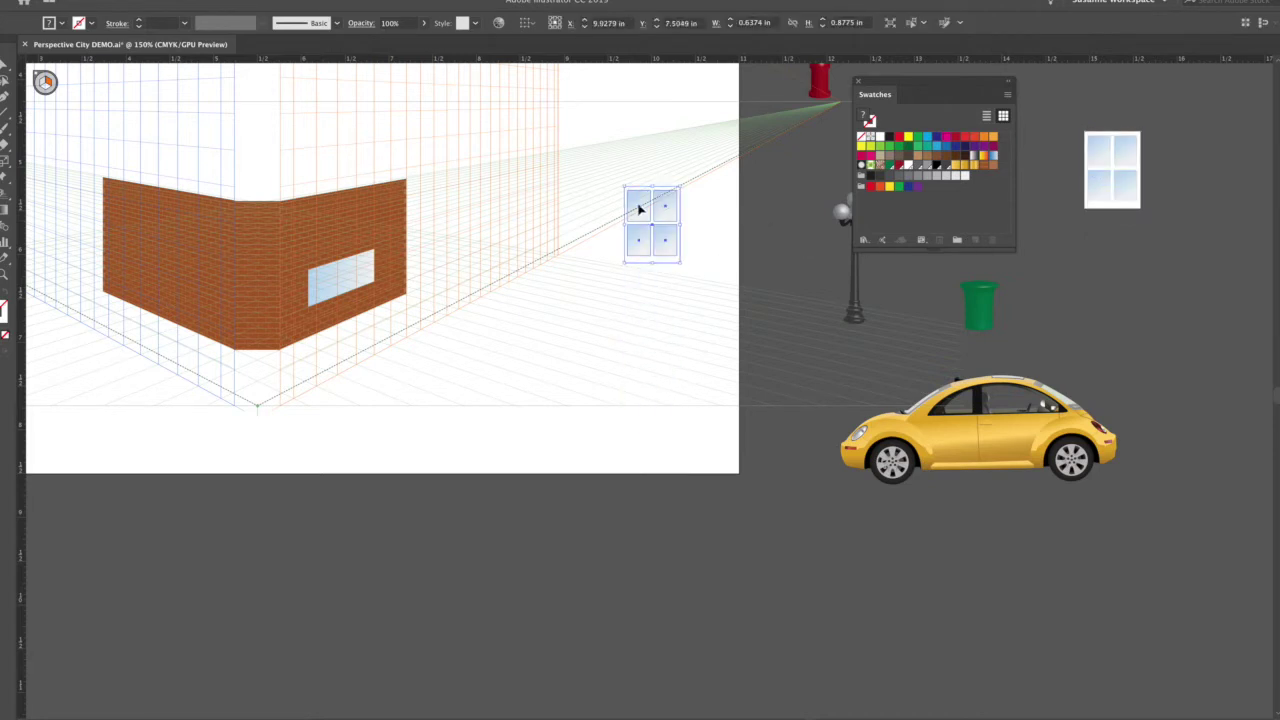
- Attach the duplicated window in perspective to the upper part of the right brick wall, near the building's corner
click(6, 197)
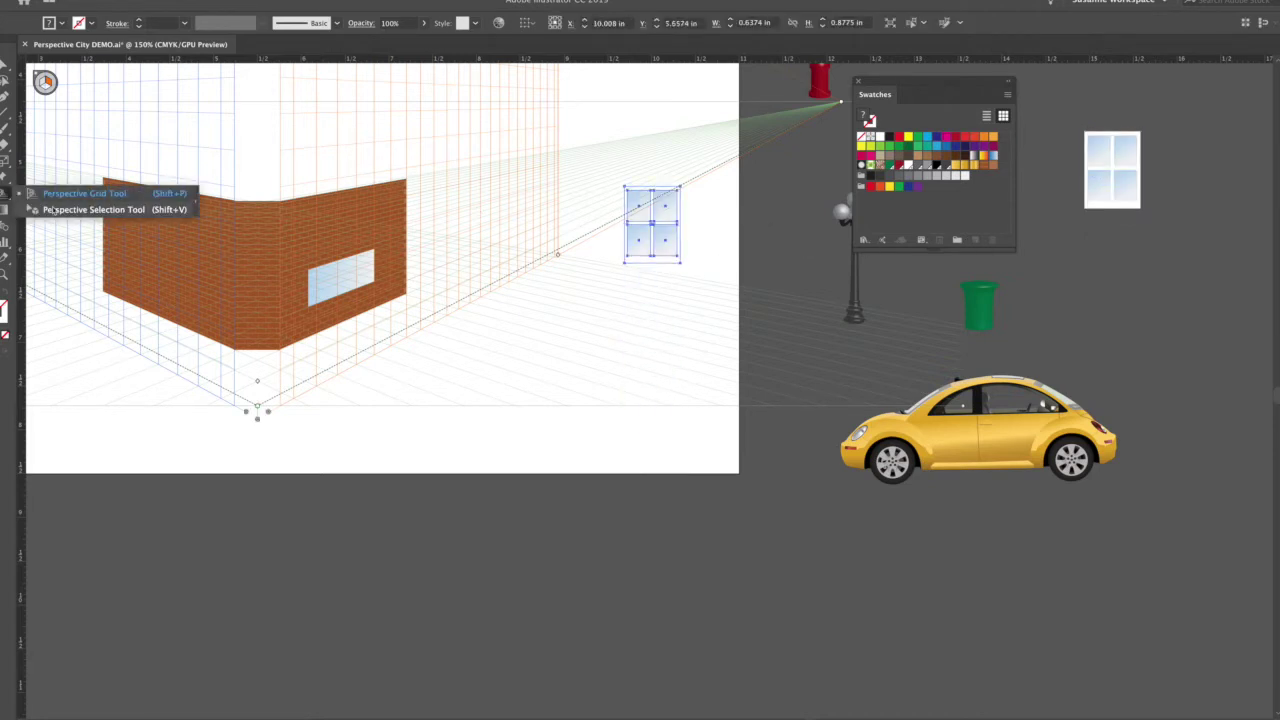
drag(645, 222, 323, 211)
key(super+z)
- Duplicate the window beside itself in perspective and repeat the duplication to make a long row receding toward the right vanishing point
drag(311, 240, 336, 235)
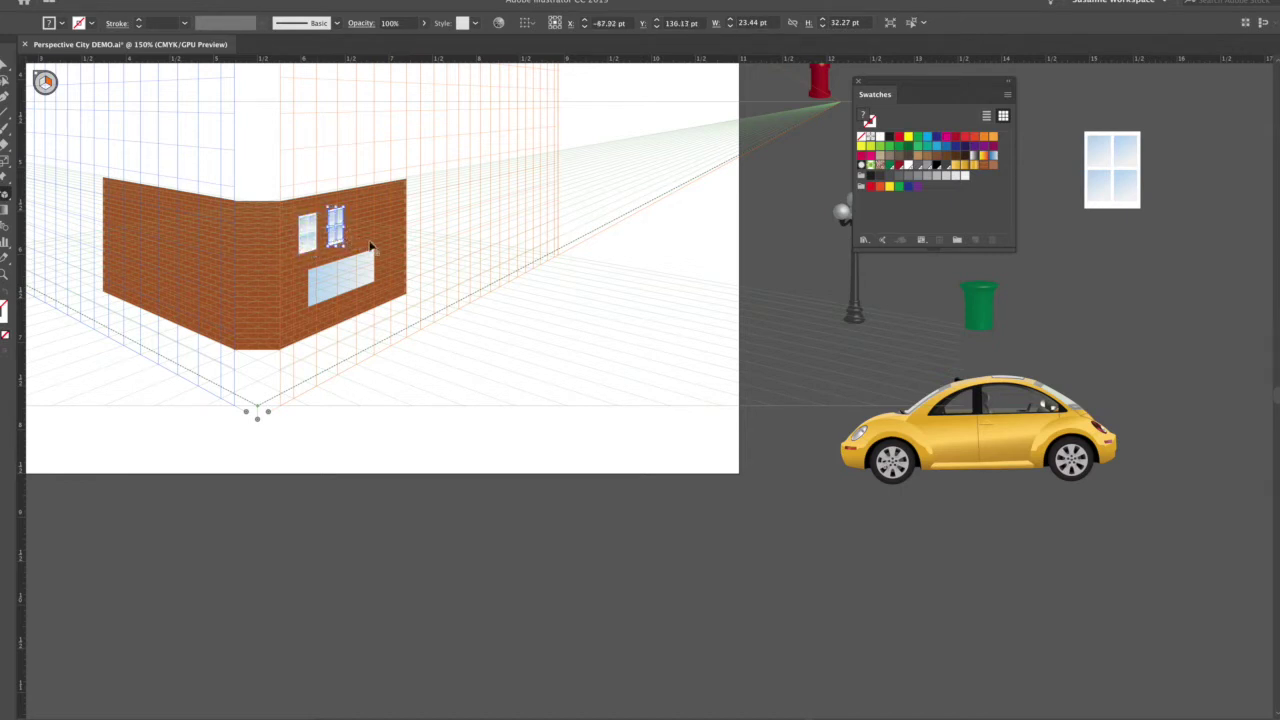
key(ctrl+d)
key(ctrl+d)
key(ctrl+d)
key(ctrl+d)
key(ctrl+d)
key(ctrl+d)
key(ctrl+d)
key(ctrl+d)
key(ctrl+d)
key(ctrl+d)
key(ctrl+d)
key(ctrl+d)
key(ctrl+d)
key(ctrl+d)
key(ctrl+d)
key(ctrl+d)
key(ctrl+d)
key(ctrl+d)
key(ctrl+d)
key(ctrl+d)
key(ctrl+d)
key(ctrl+d)
key(ctrl+d)
click(692, 127)
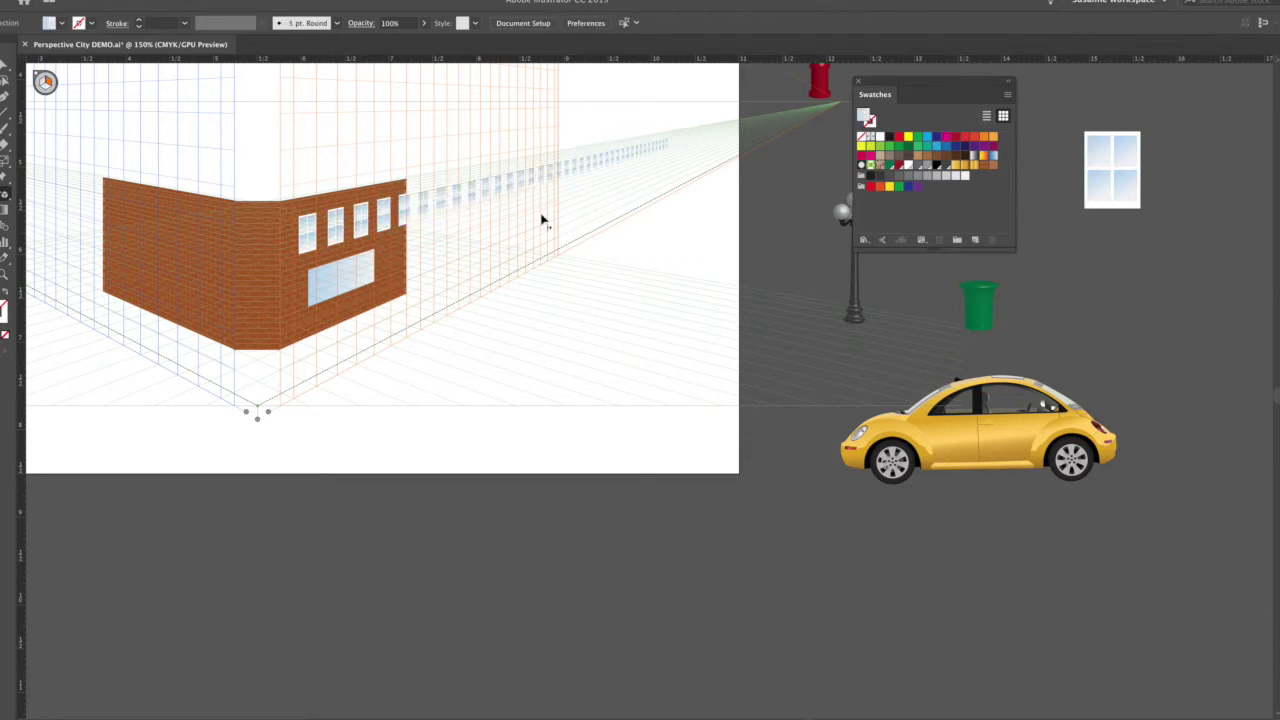
- Delete the surplus windows at and beyond the right wall's far edge, keeping the four nearest the corner
click(415, 232)
key(Delete)
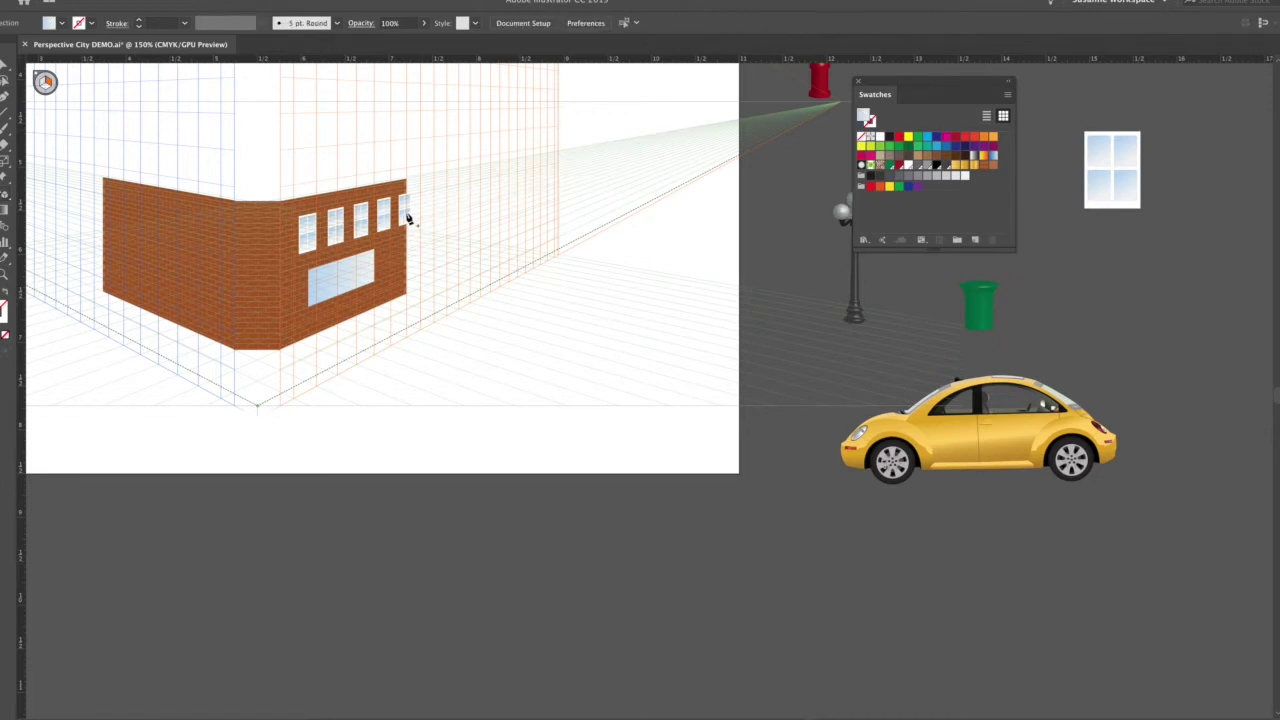
click(417, 221)
key(Delete)
- Draw a flower box front about 32 × 6.6 pt in perspective across the first upper window's sill, using the default fill and stroke
scroll(237, 250, left, 3)
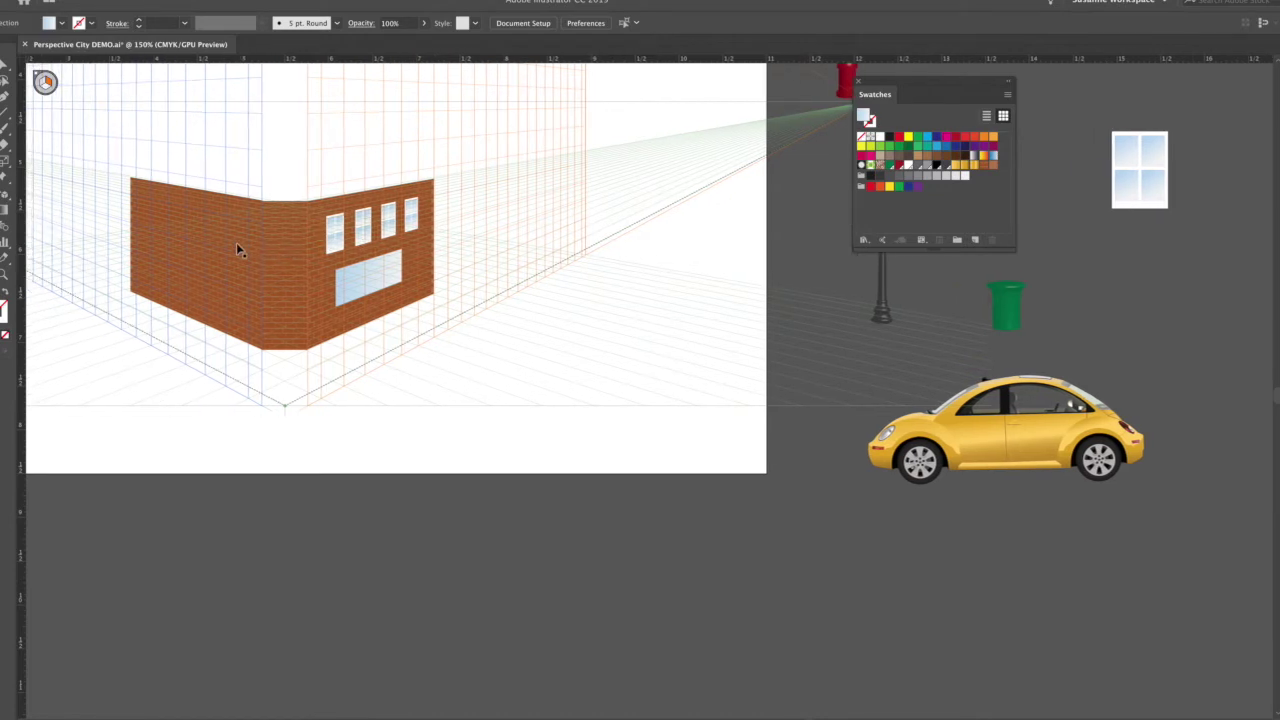
scroll(237, 250, left, 3)
key(super+equal)
key(super+equal)
key(super+equal)
key(super+equal)
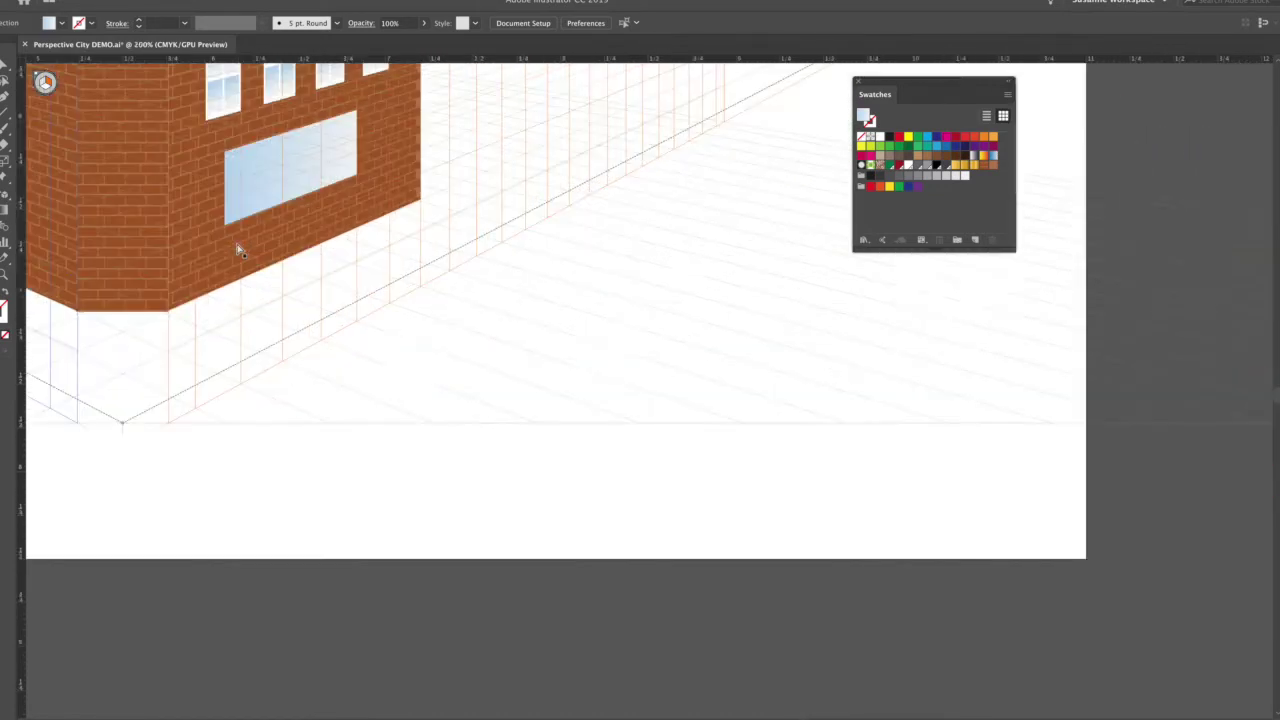
scroll(238, 250, left, 10)
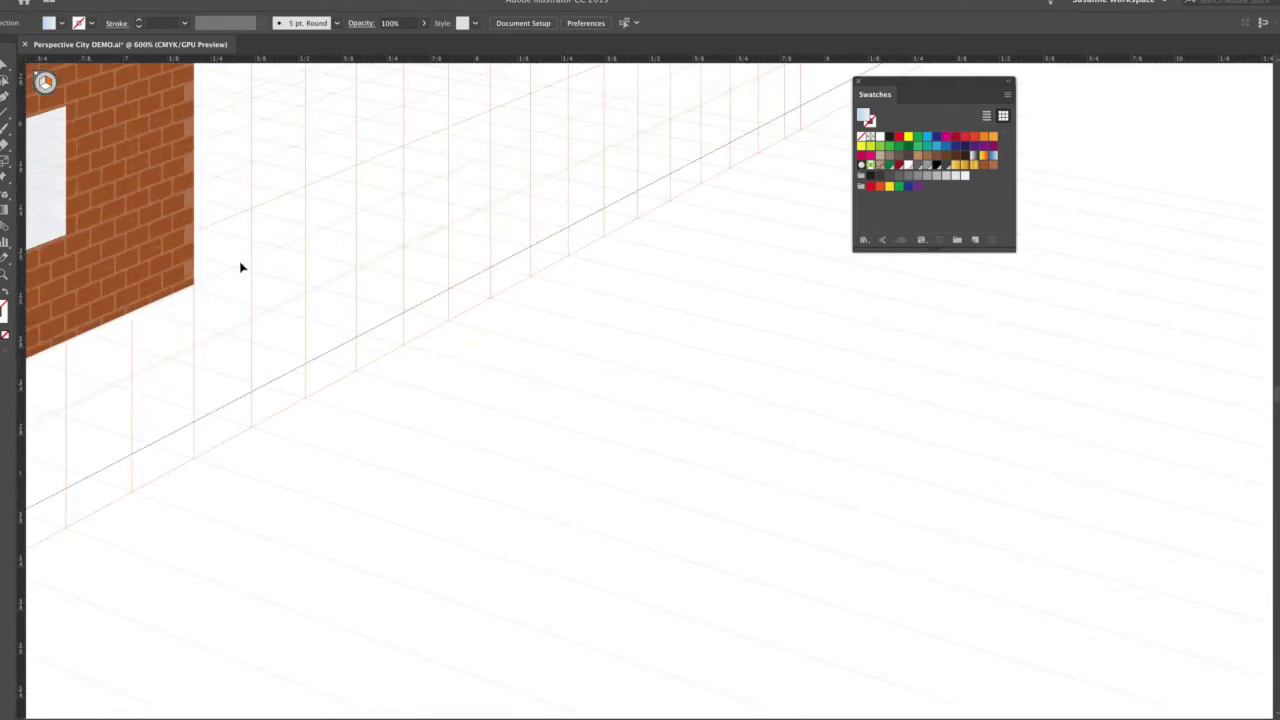
scroll(239, 268, left, 10)
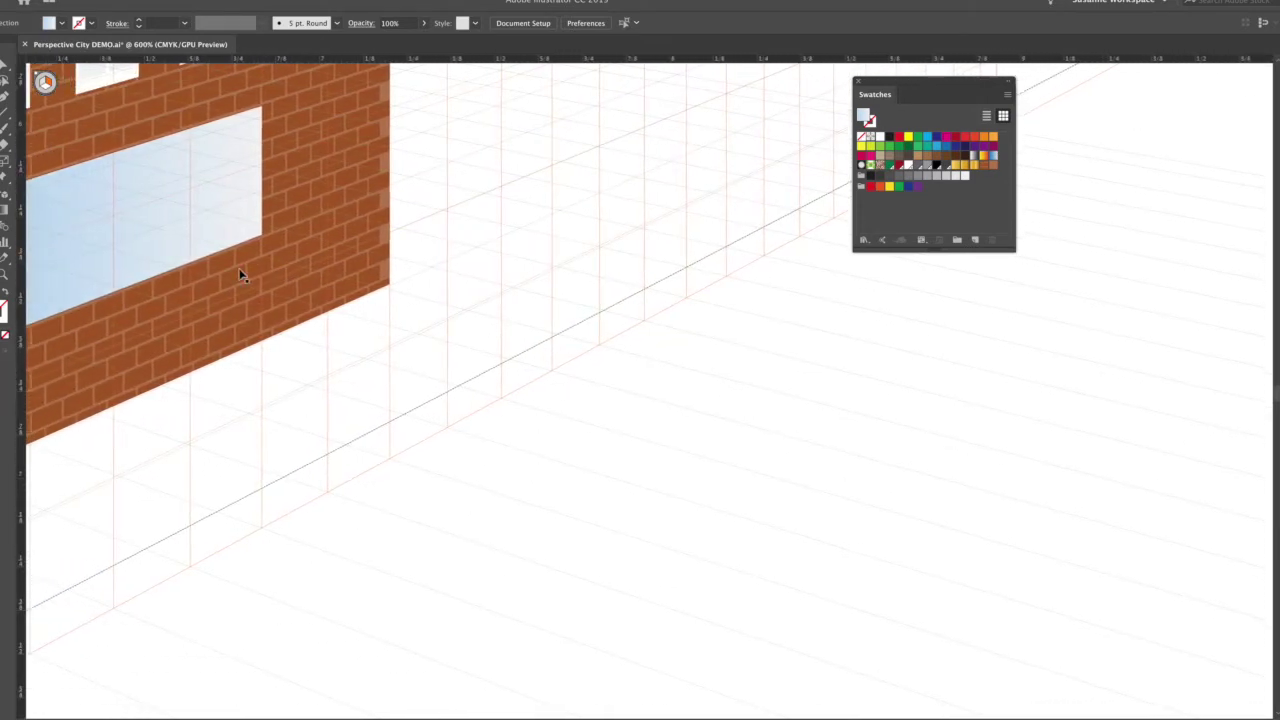
scroll(241, 277, left, 10)
scroll(241, 277, up, 2)
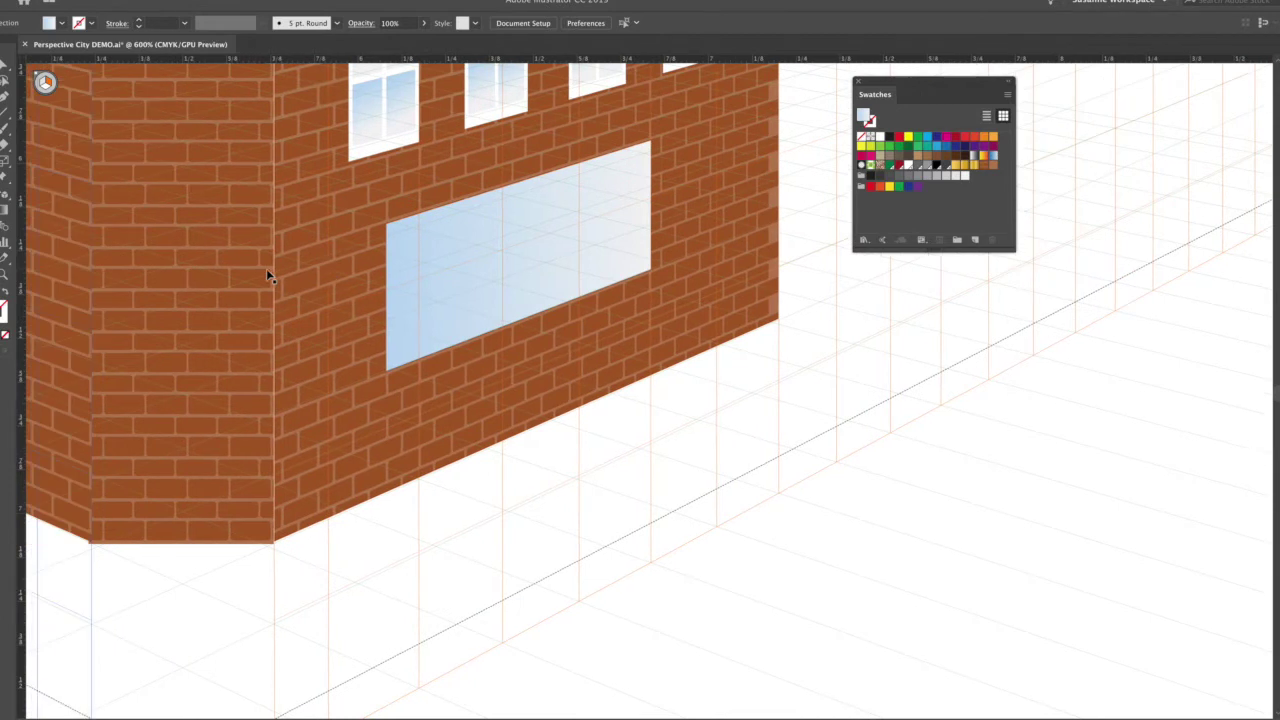
scroll(507, 287, up, 6)
scroll(507, 287, left, 3)
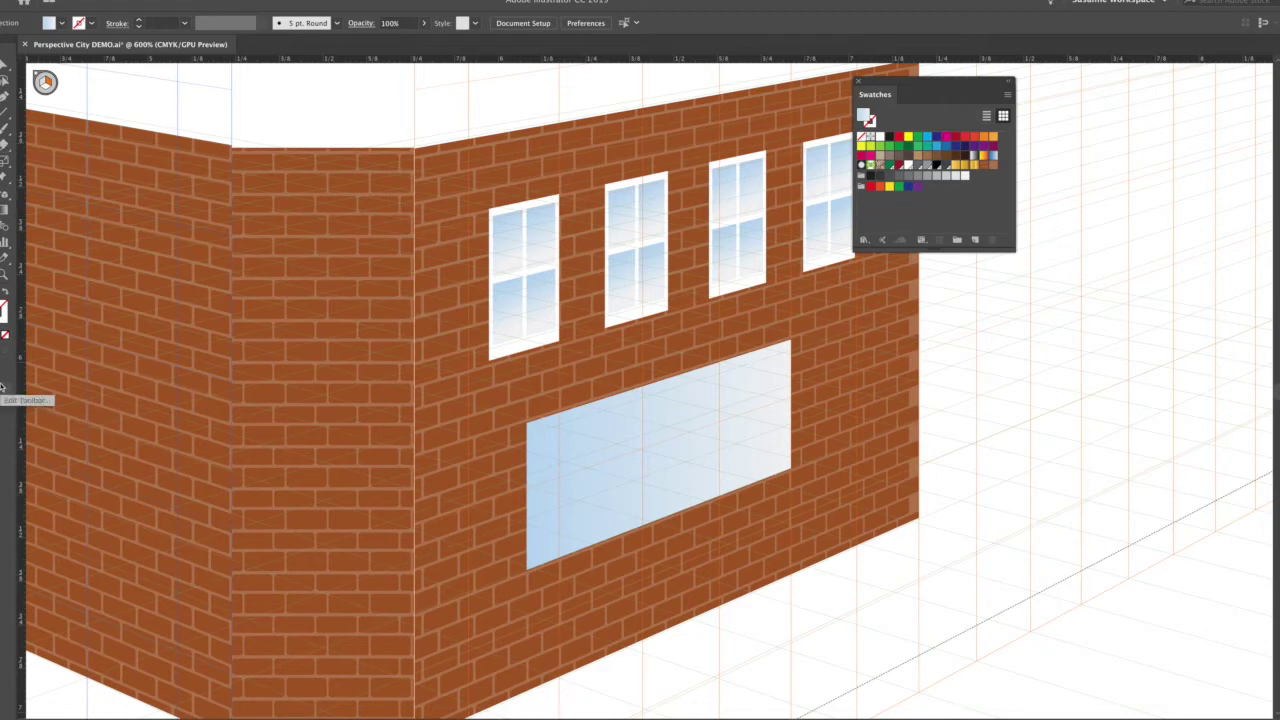
key(d)
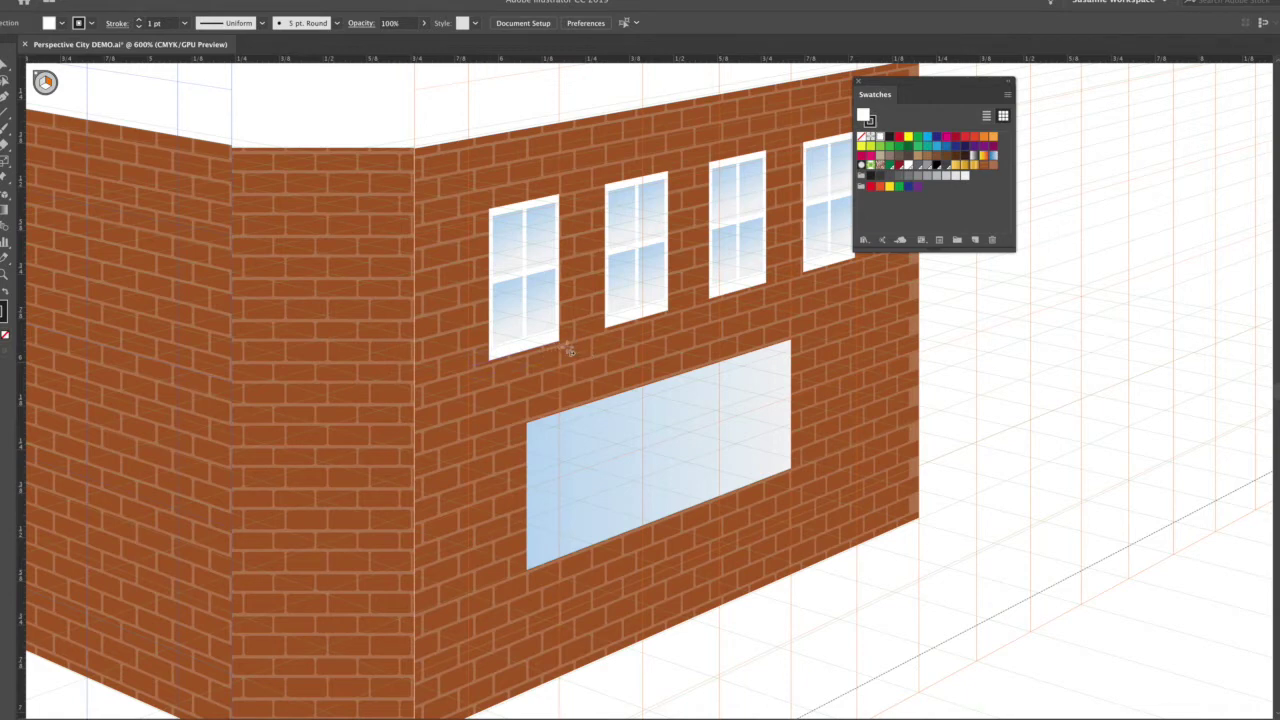
drag(568, 349, 565, 348)
key(super+z)
drag(484, 347, 554, 357)
- Remove the stroke from the flower box front and fill it with white
key(slash)
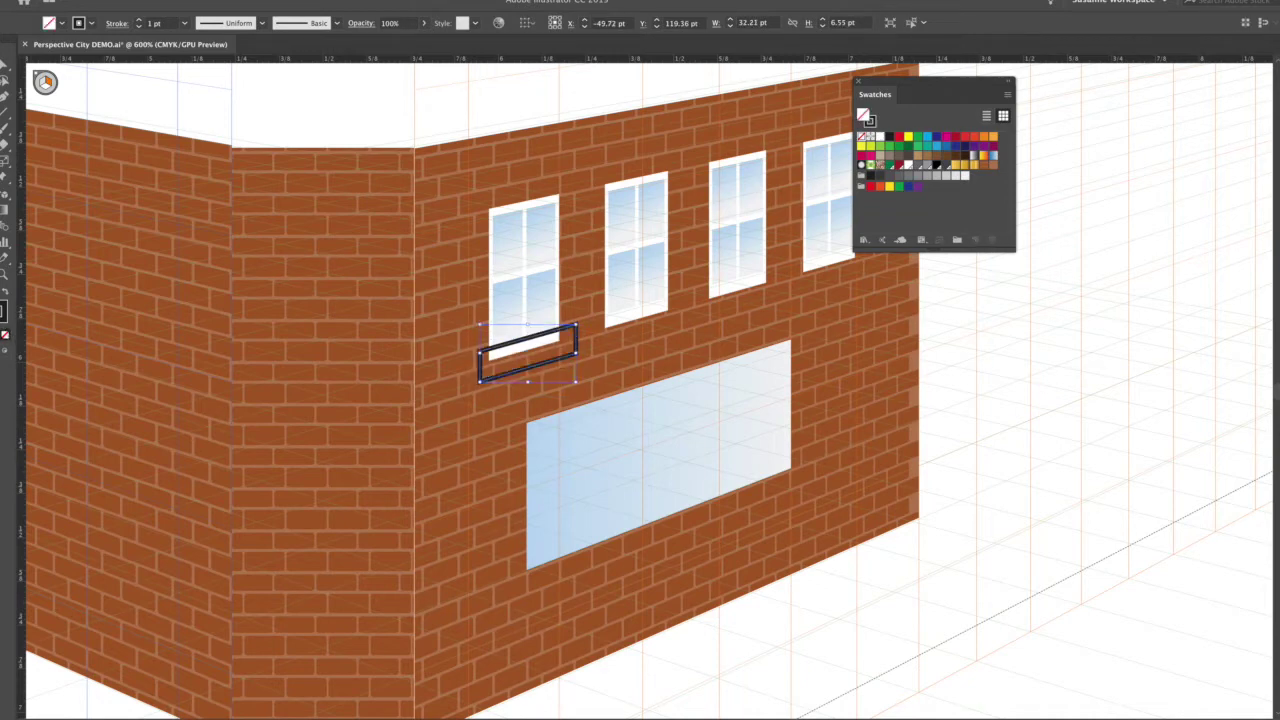
key(x)
key(slash)
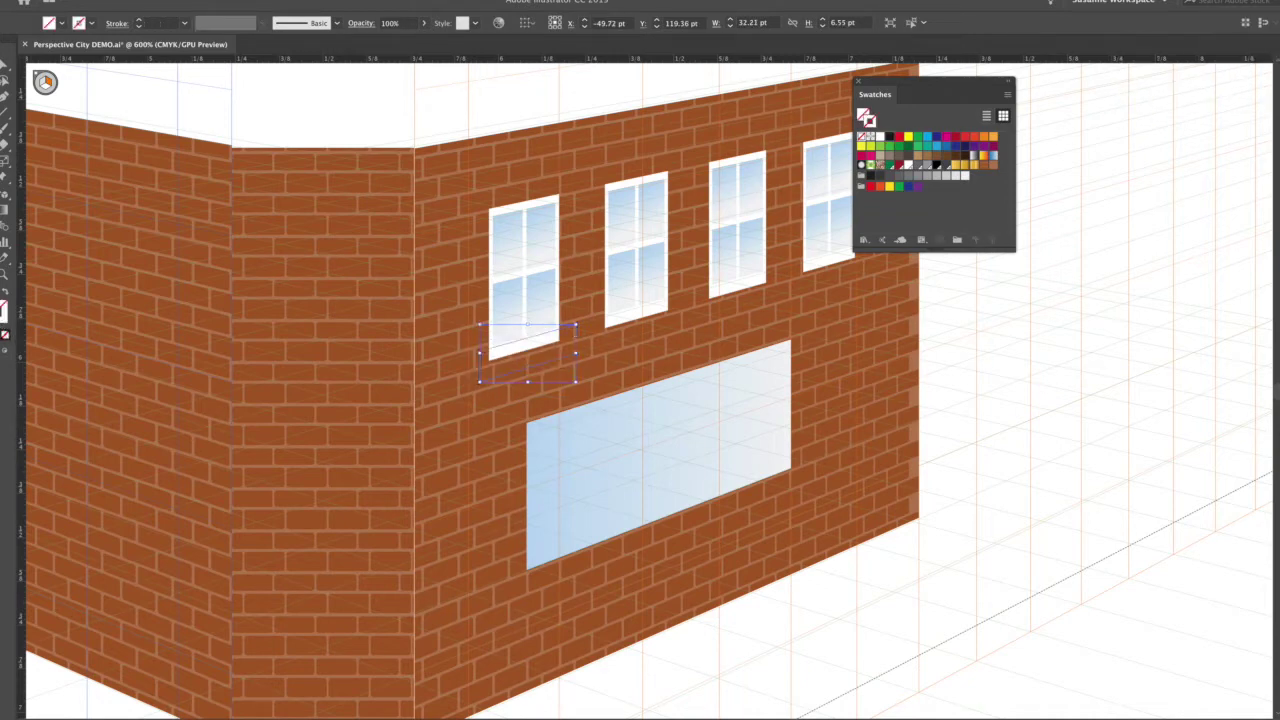
key(slash)
click(880, 138)
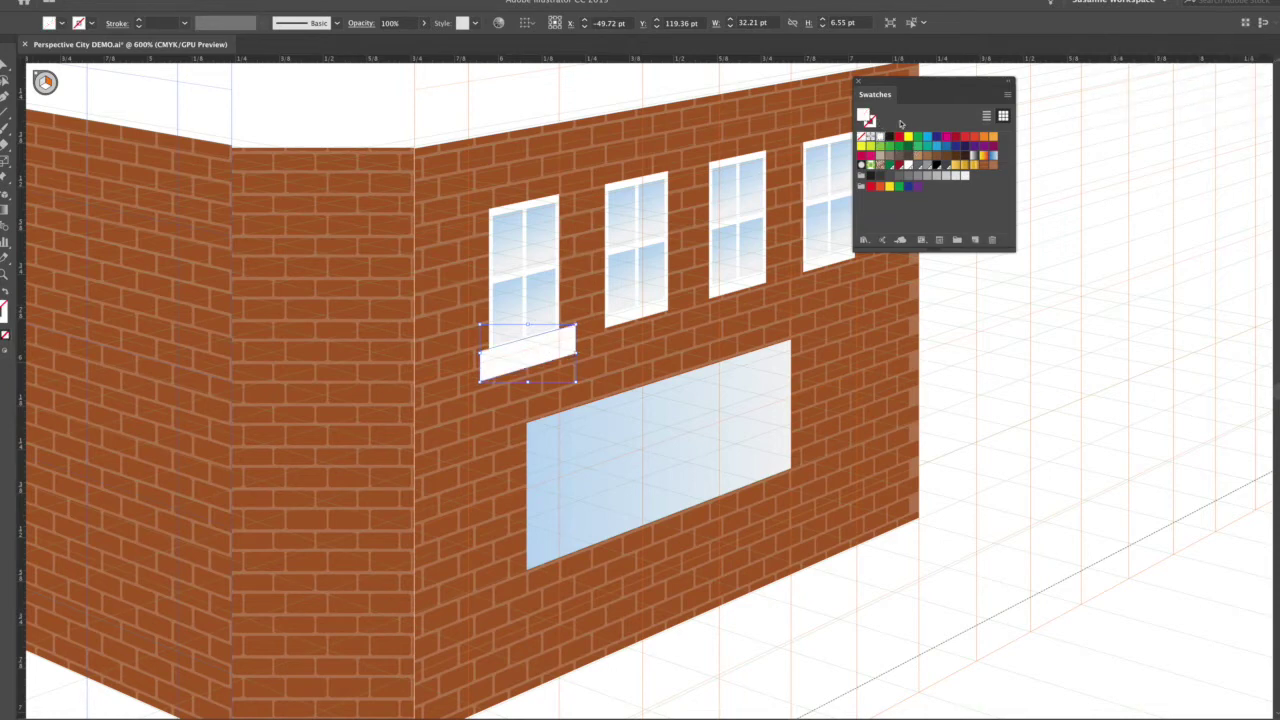
- Draw an end panel about 3.7 × 5.6 pt on the left grid plane at the flower box's near end and fill it light grey
drag(897, 84, 1045, 114)
click(45, 86)
drag(5, 194, 44, 208)
click(44, 209)
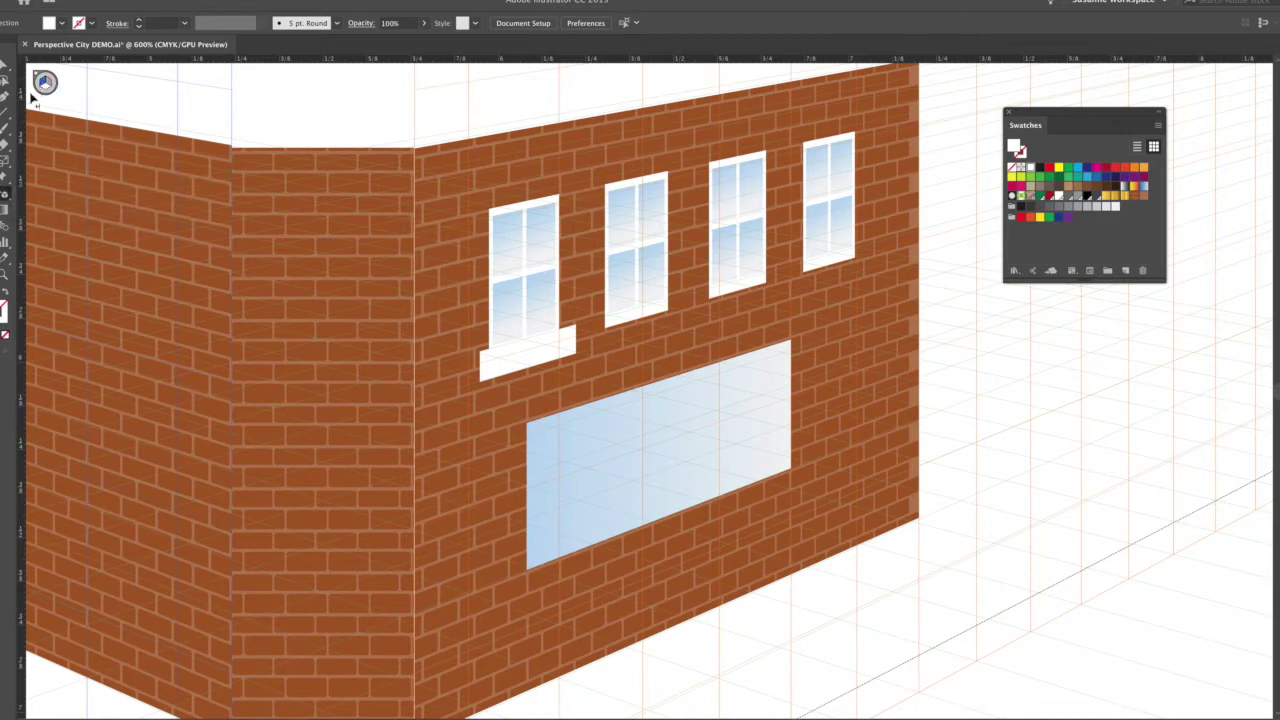
click(467, 378)
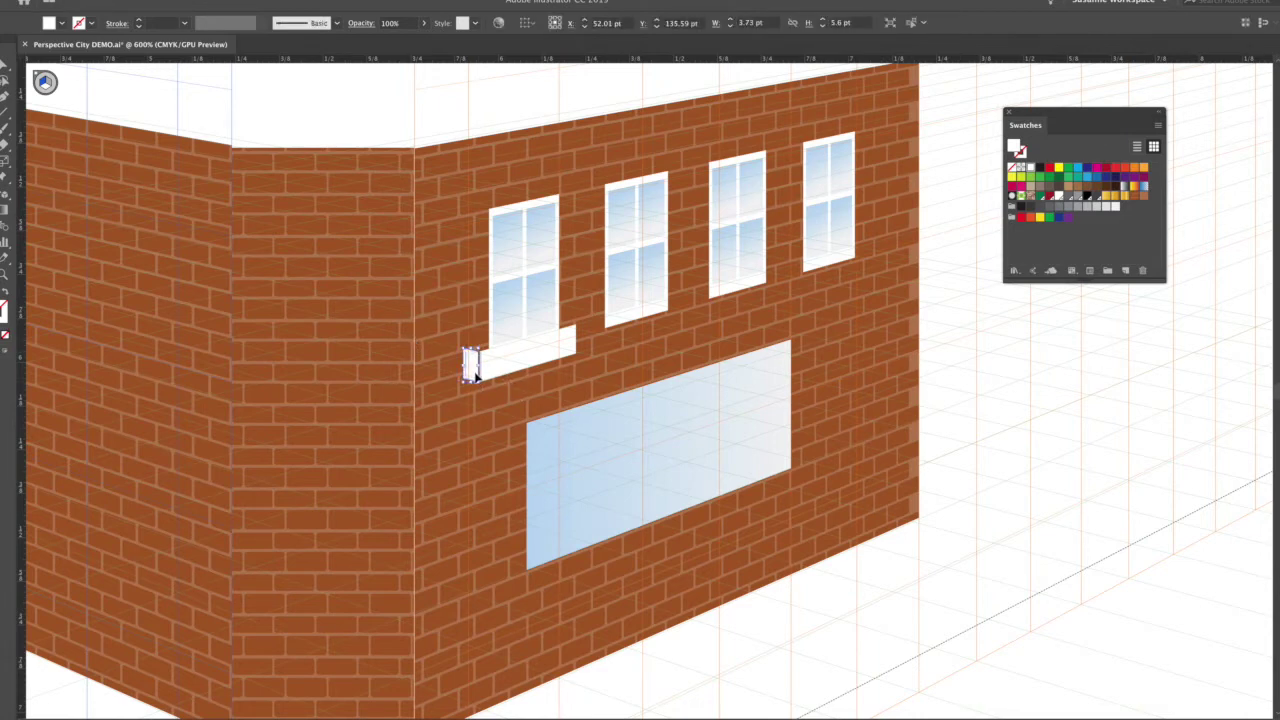
drag(475, 377, 477, 378)
click(1094, 207)
- Draw a matching light grey panel about 3.5 × 5 pt on the left grid plane at the flower box's far end
click(461, 387)
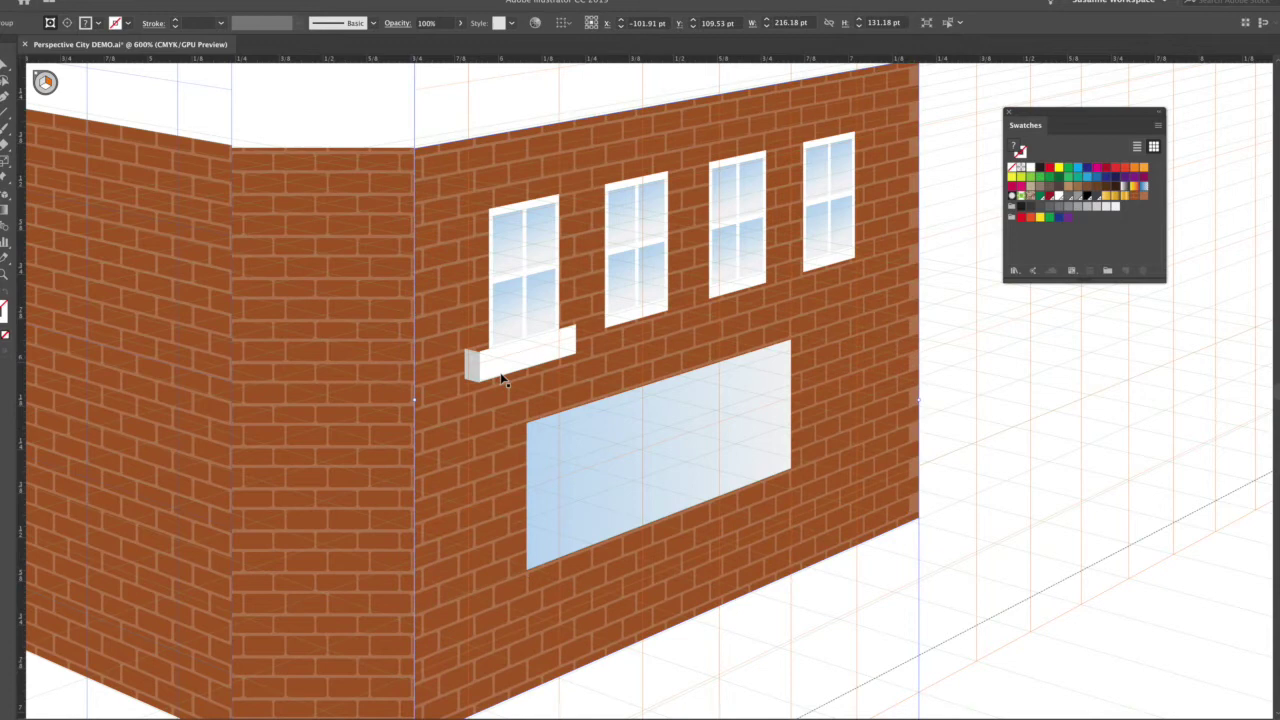
click(473, 365)
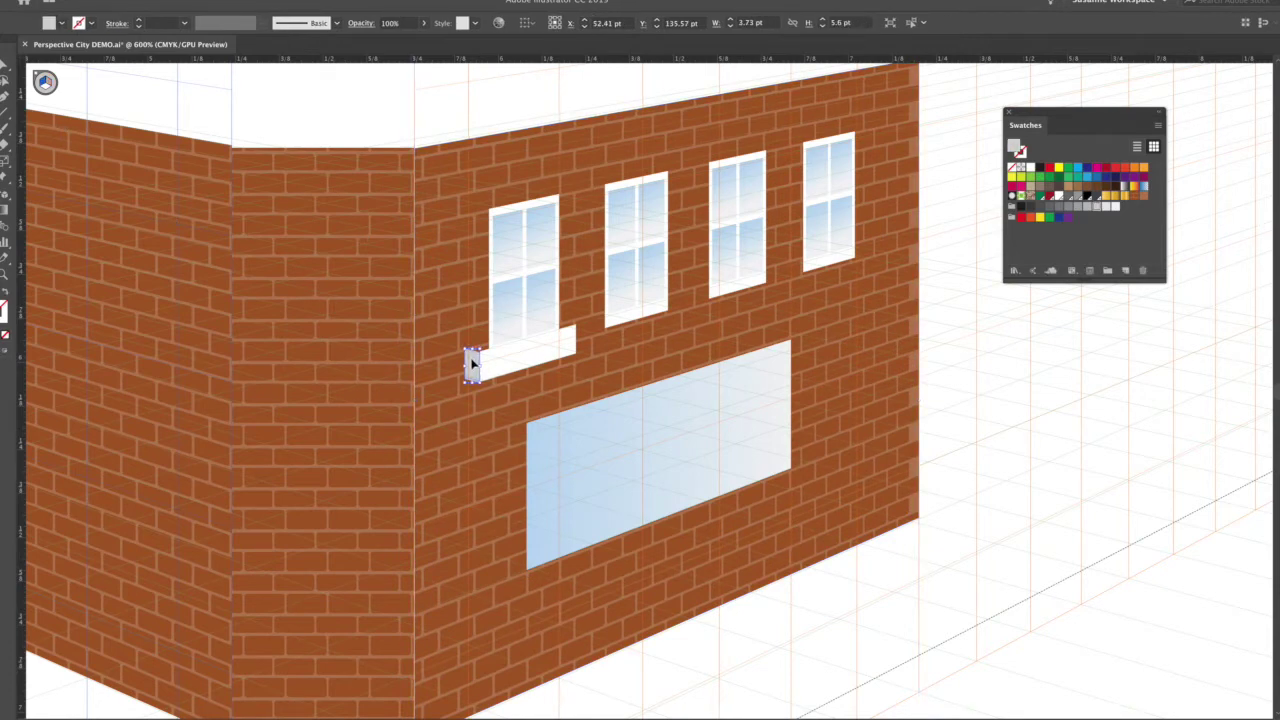
click(640, 366)
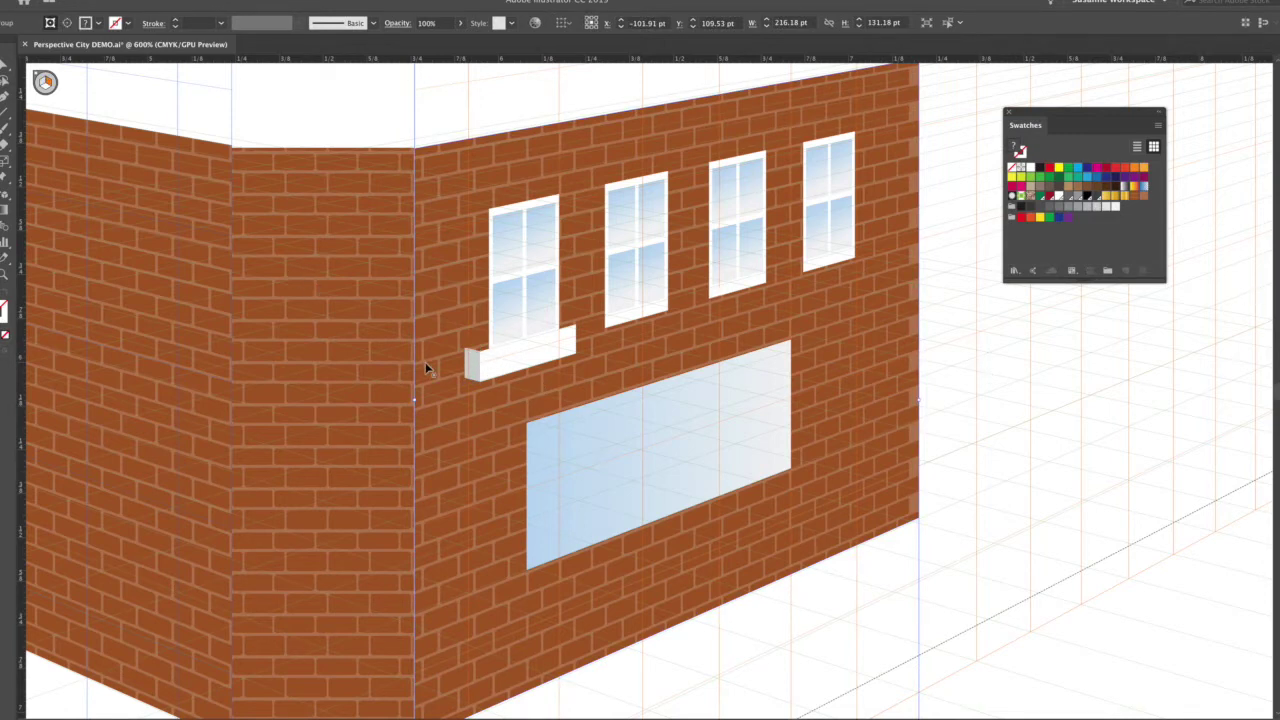
click(577, 329)
click(422, 295)
key(shift+v)
click(42, 86)
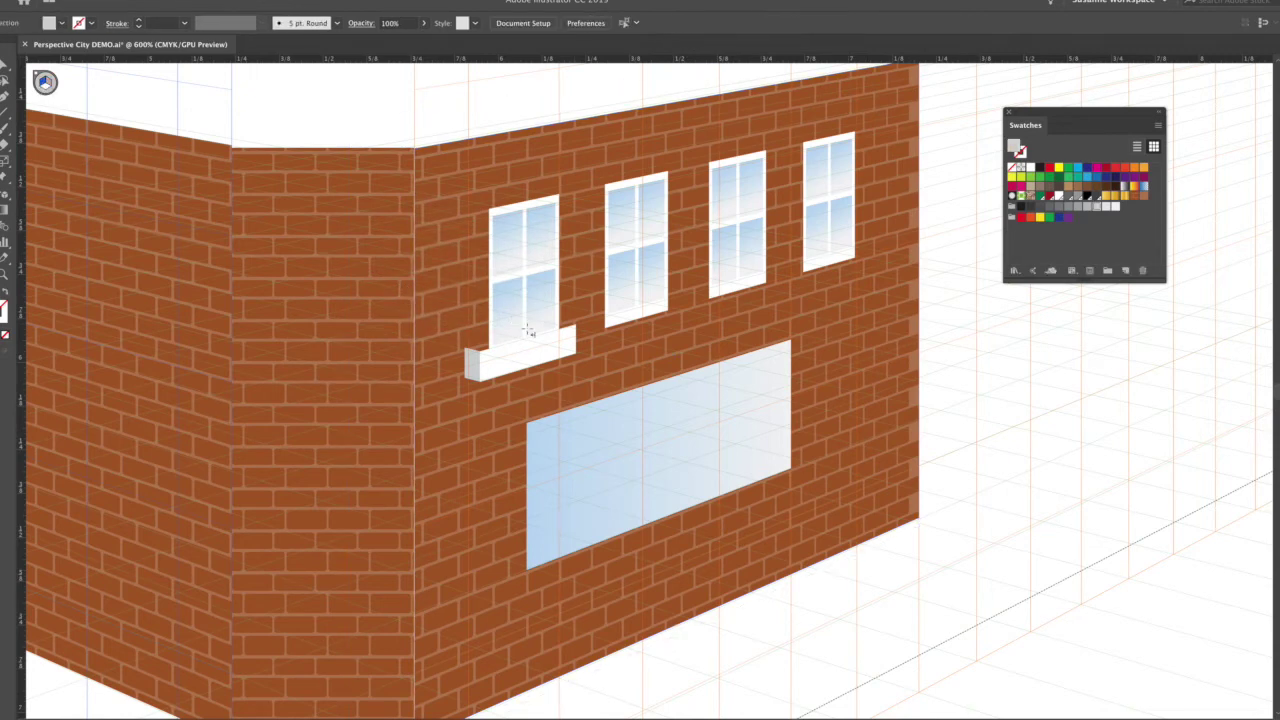
mouse_move(576, 325)
mouse_down()
mouse_move(556, 344)
mouse_move(566, 352)
mouse_up()
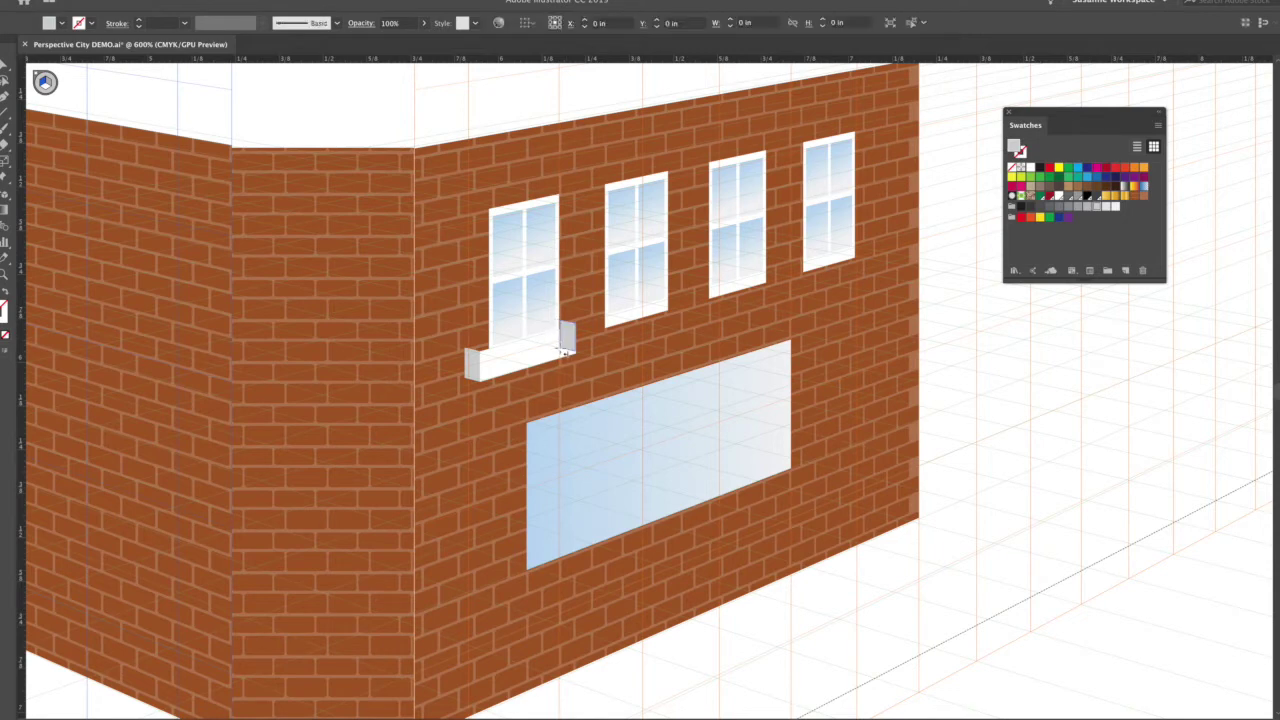
- Bring the white flower box front in front of the grey far-end panel, and select the box parts together
click(529, 362)
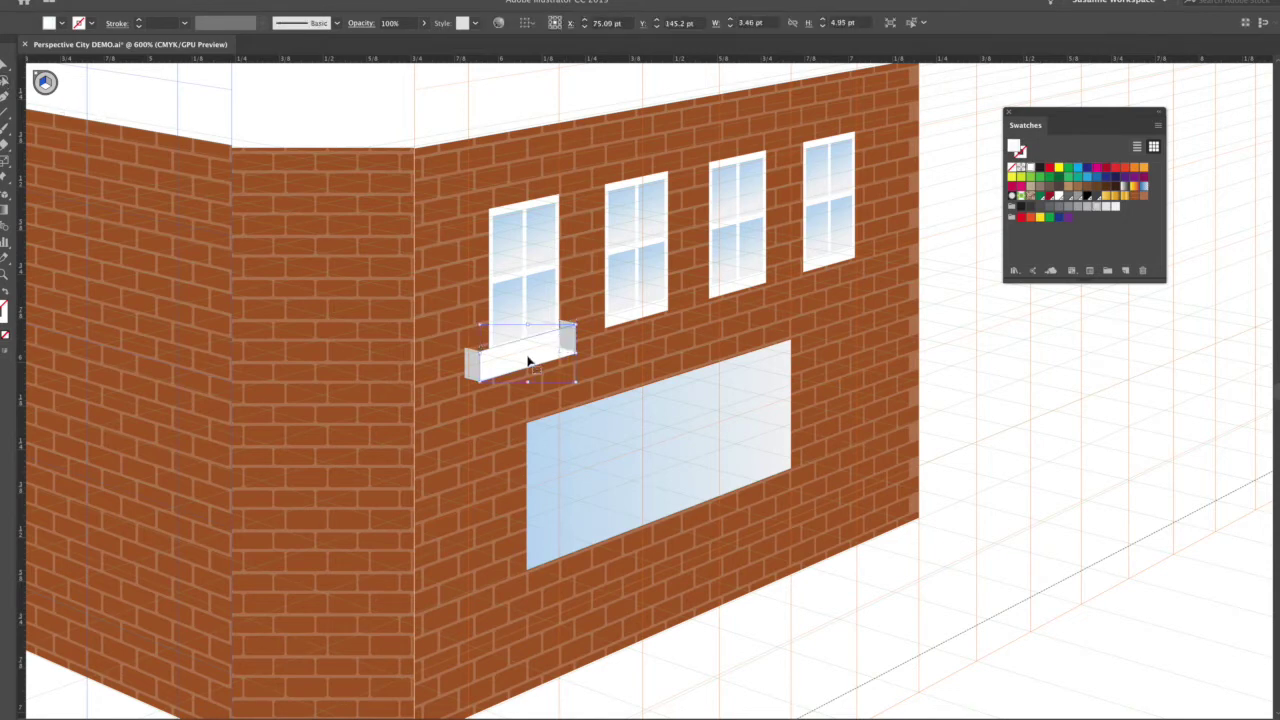
click(1005, 406)
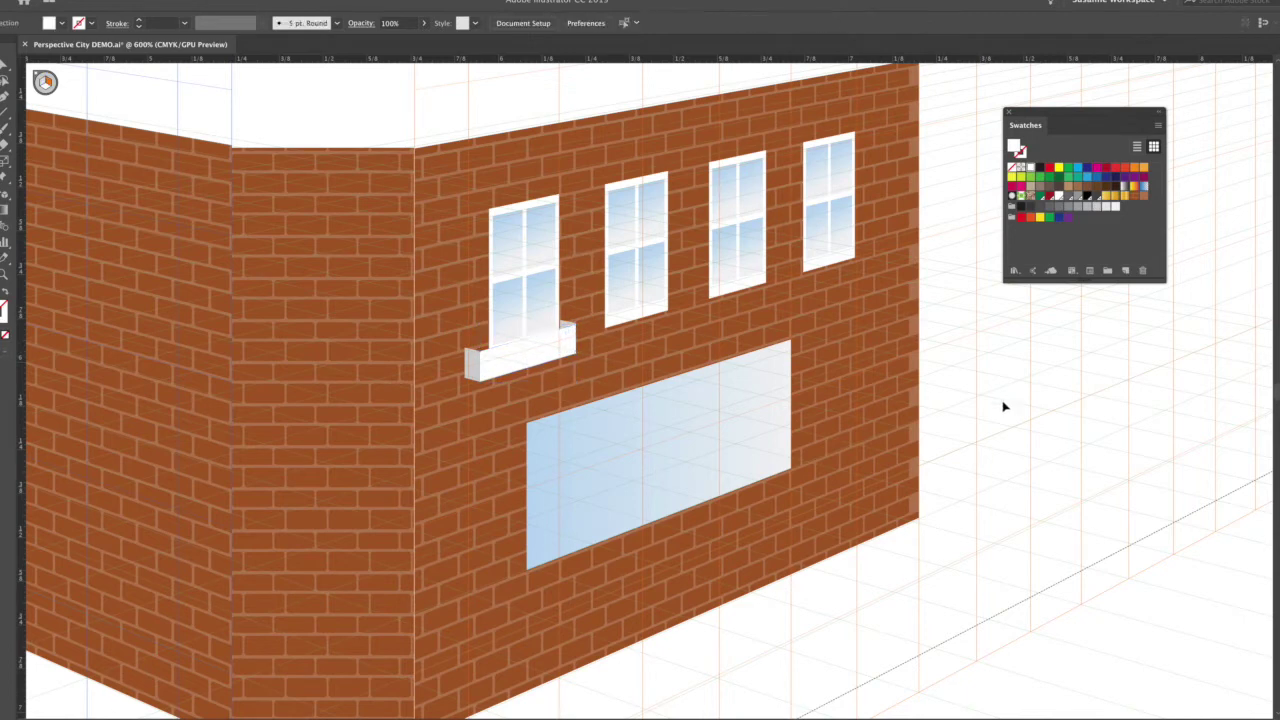
click(571, 336)
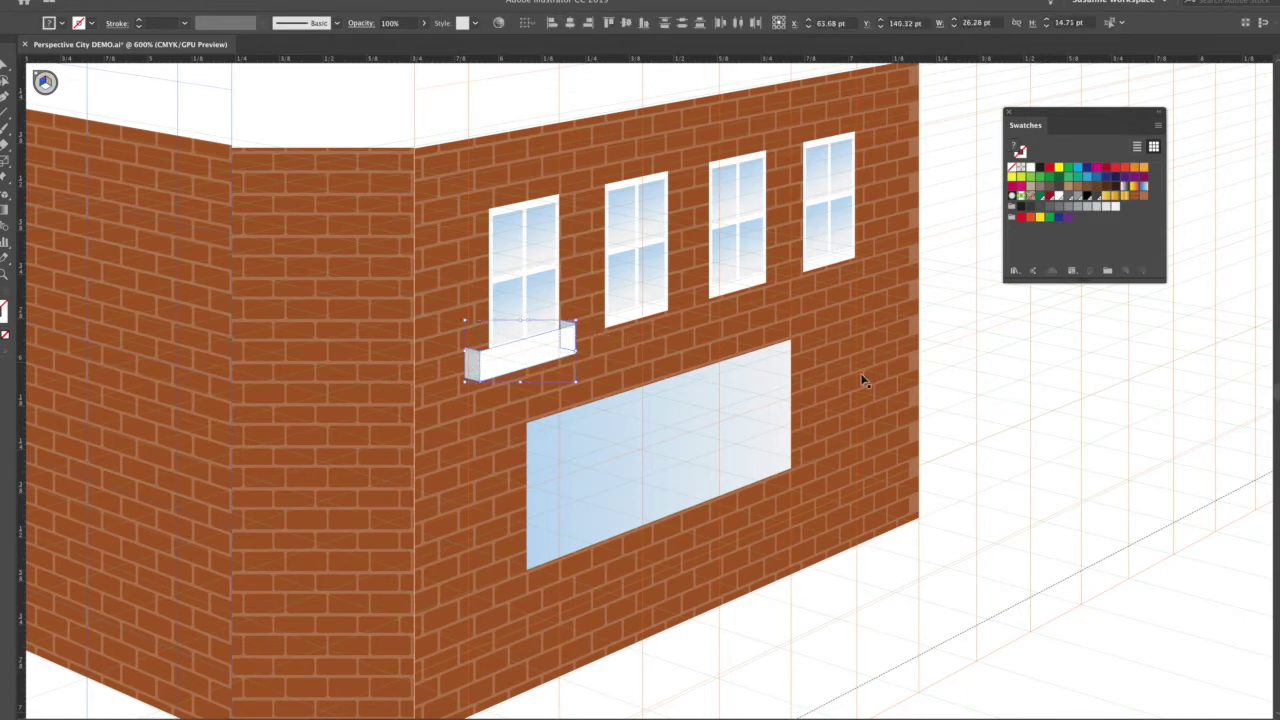
click(952, 492)
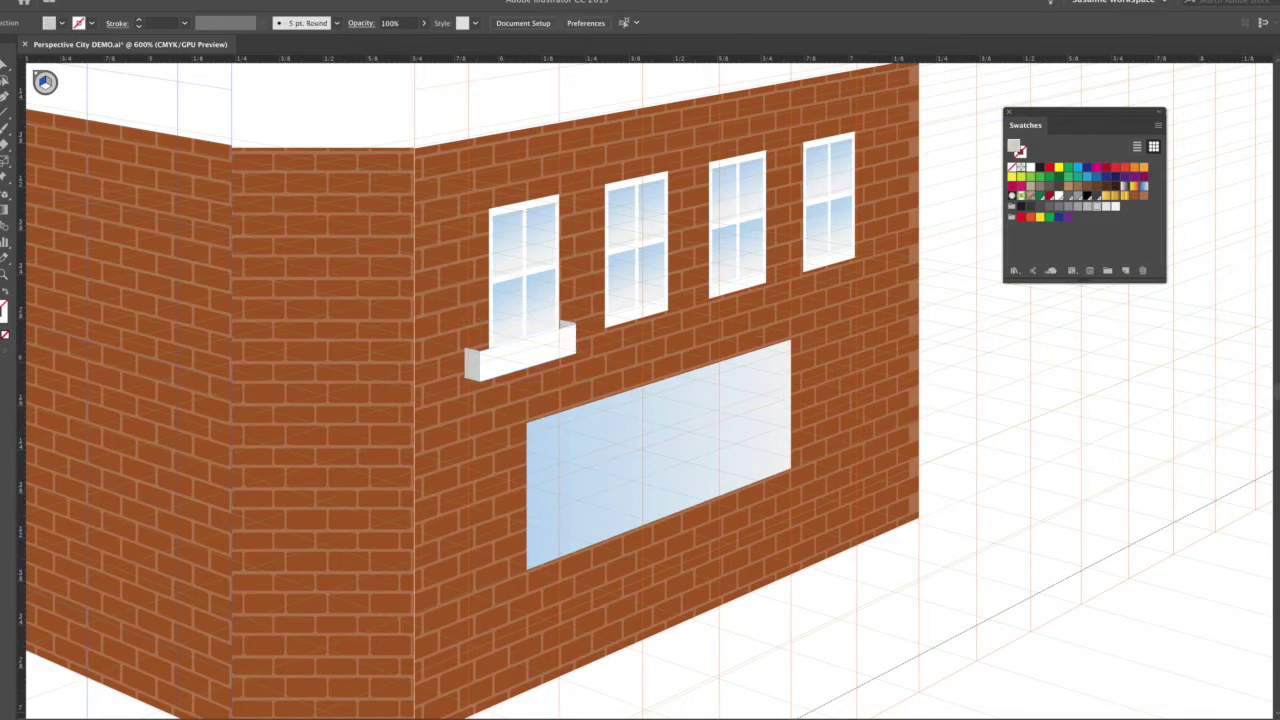
- Open the Flowers symbol library and place it beside the building, clear of the artwork
click(1269, 144)
click(1270, 118)
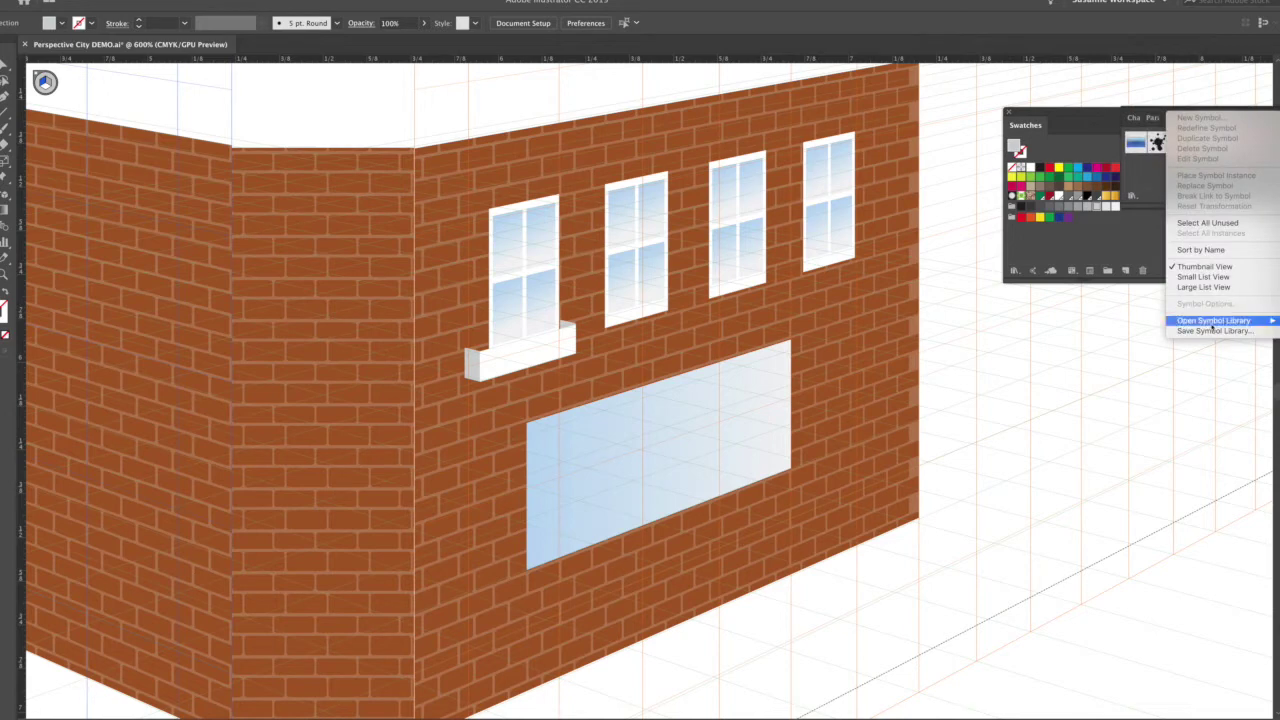
mouse_move(1220, 321)
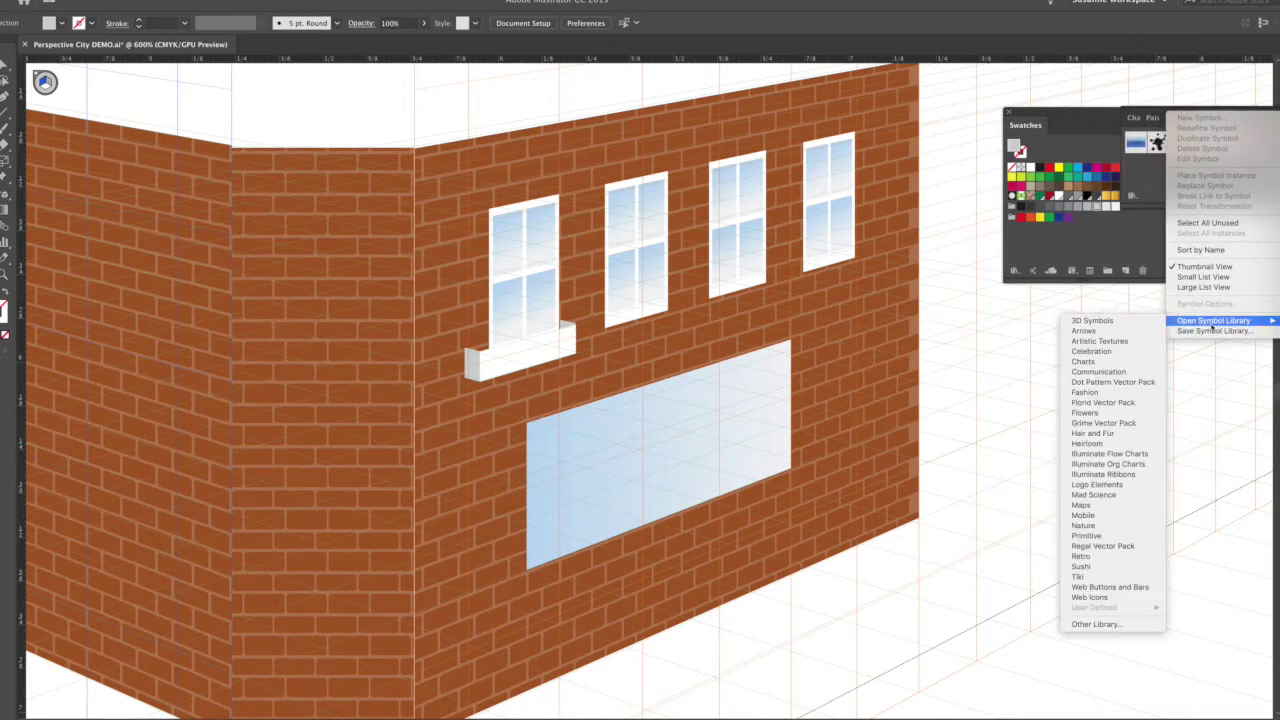
click(1093, 413)
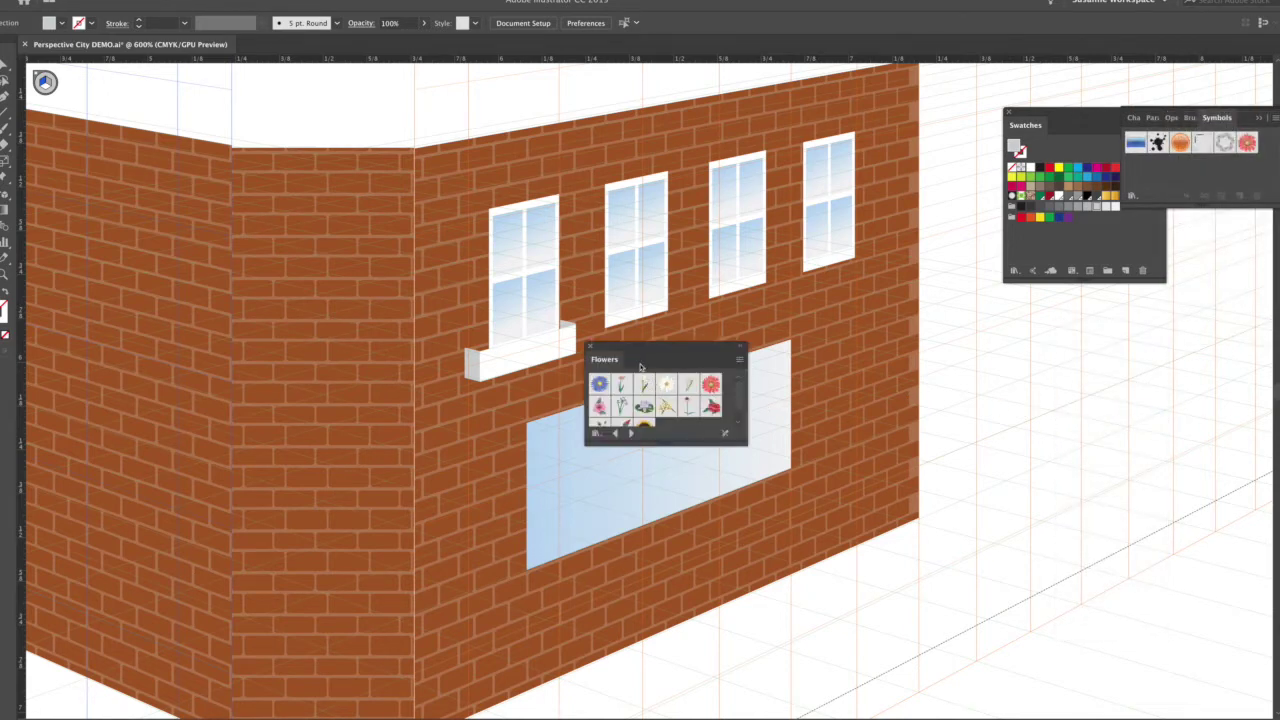
drag(700, 352, 1075, 321)
- Add a Bird of Paradise symbol, scale it to about 0.08 × 0.16 in, and position it in the first window's flower box
drag(997, 352, 490, 295)
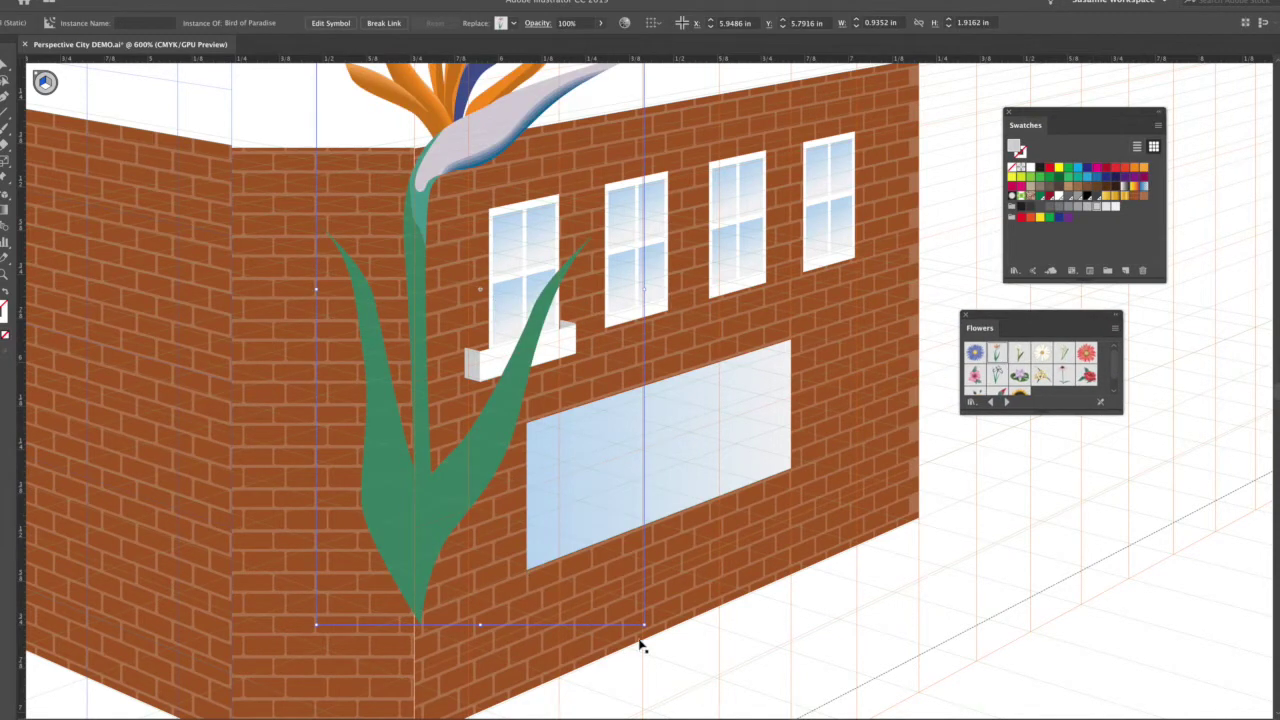
drag(645, 627, 494, 350)
drag(487, 290, 545, 324)
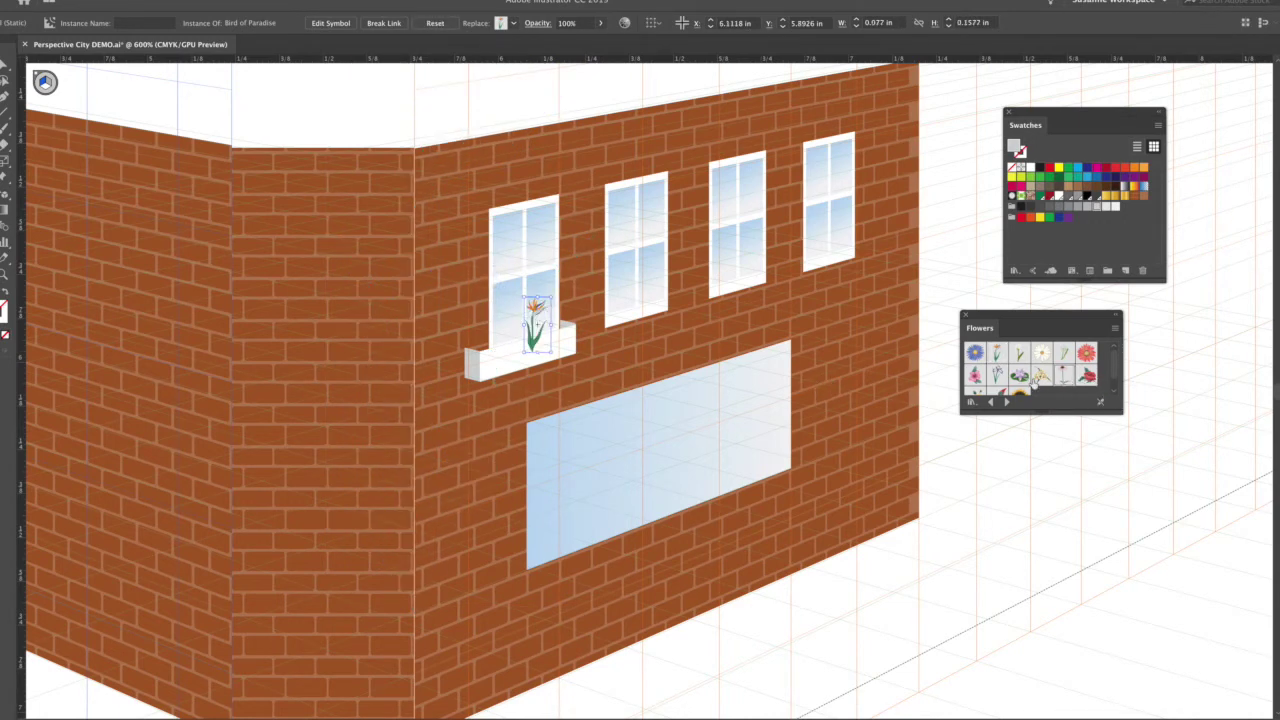
- Add a Purple Coneflower symbol scaled down to flower-box size and an Iris symbol about 0.11 × 0.20 in, and place both in the flower box
drag(1065, 377, 706, 366)
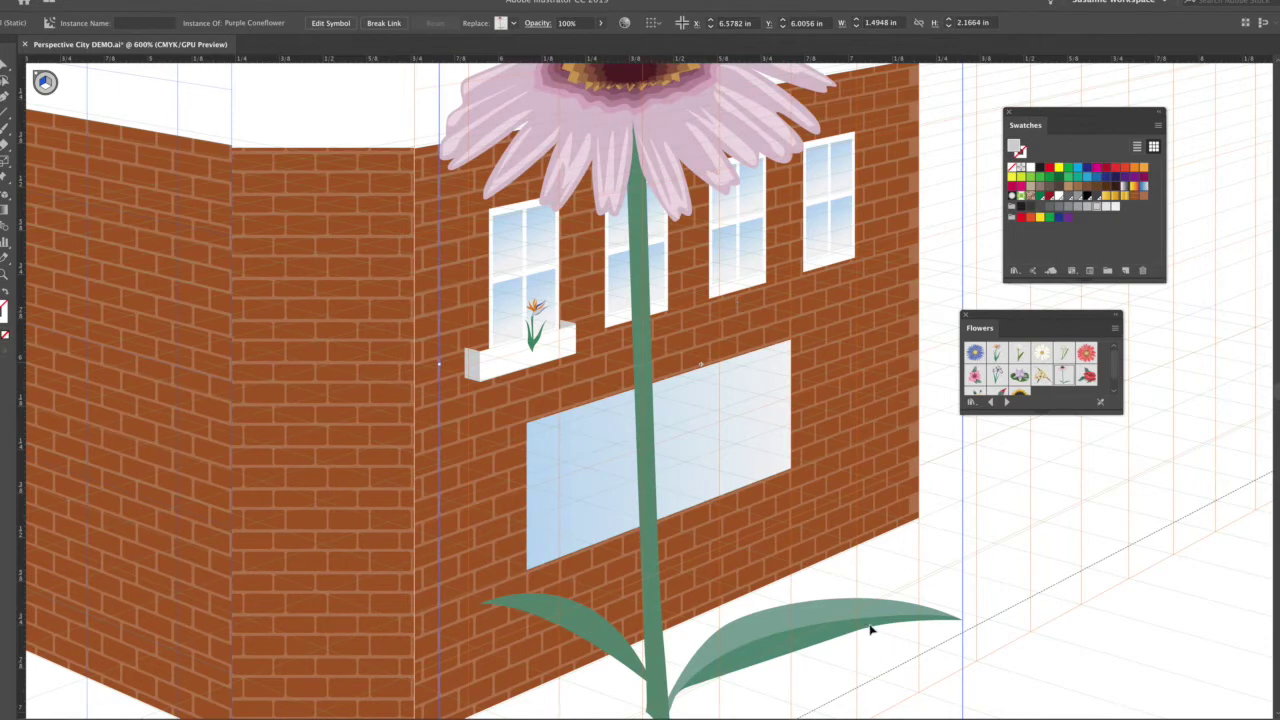
key(super+minus)
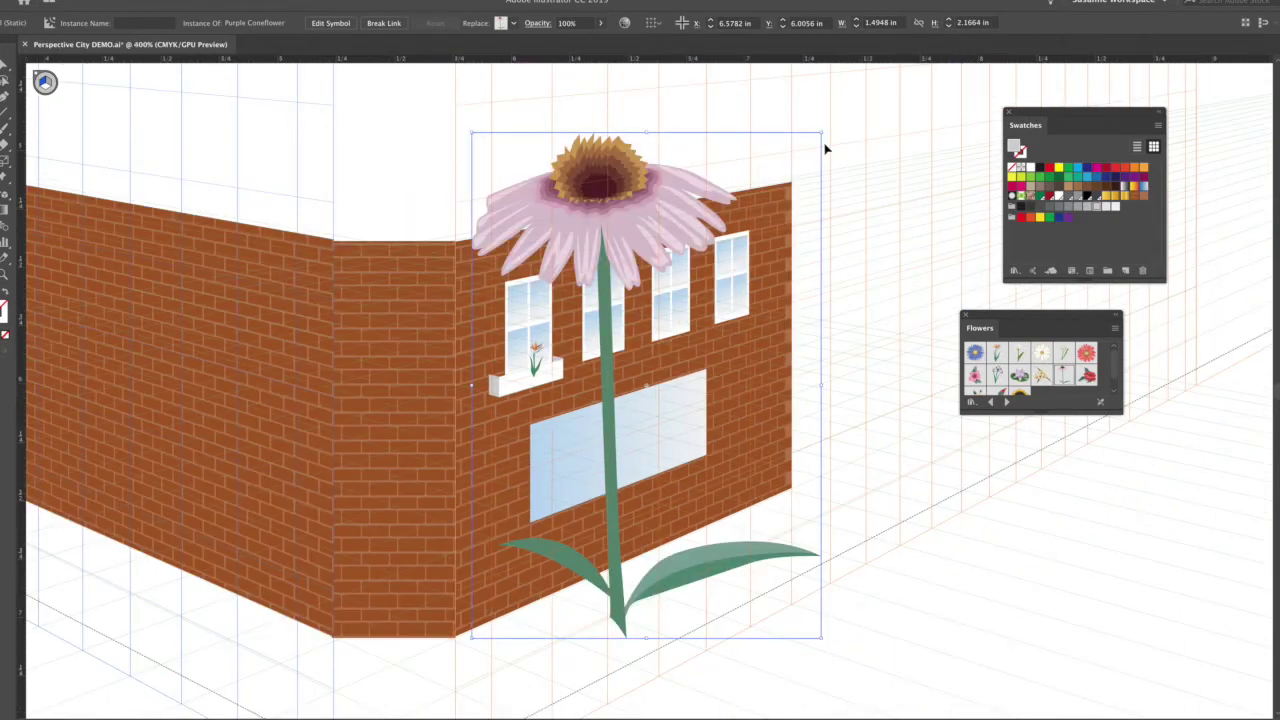
drag(822, 132, 662, 338)
drag(645, 385, 520, 366)
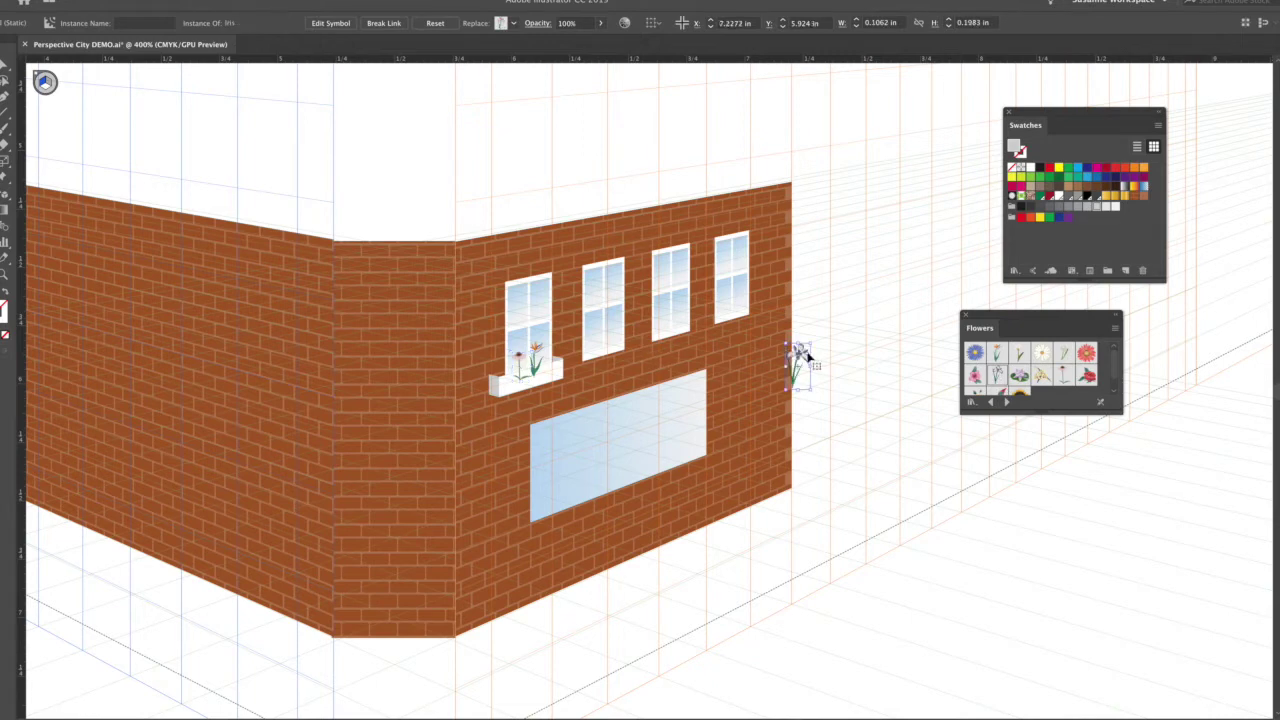
drag(796, 355, 550, 357)
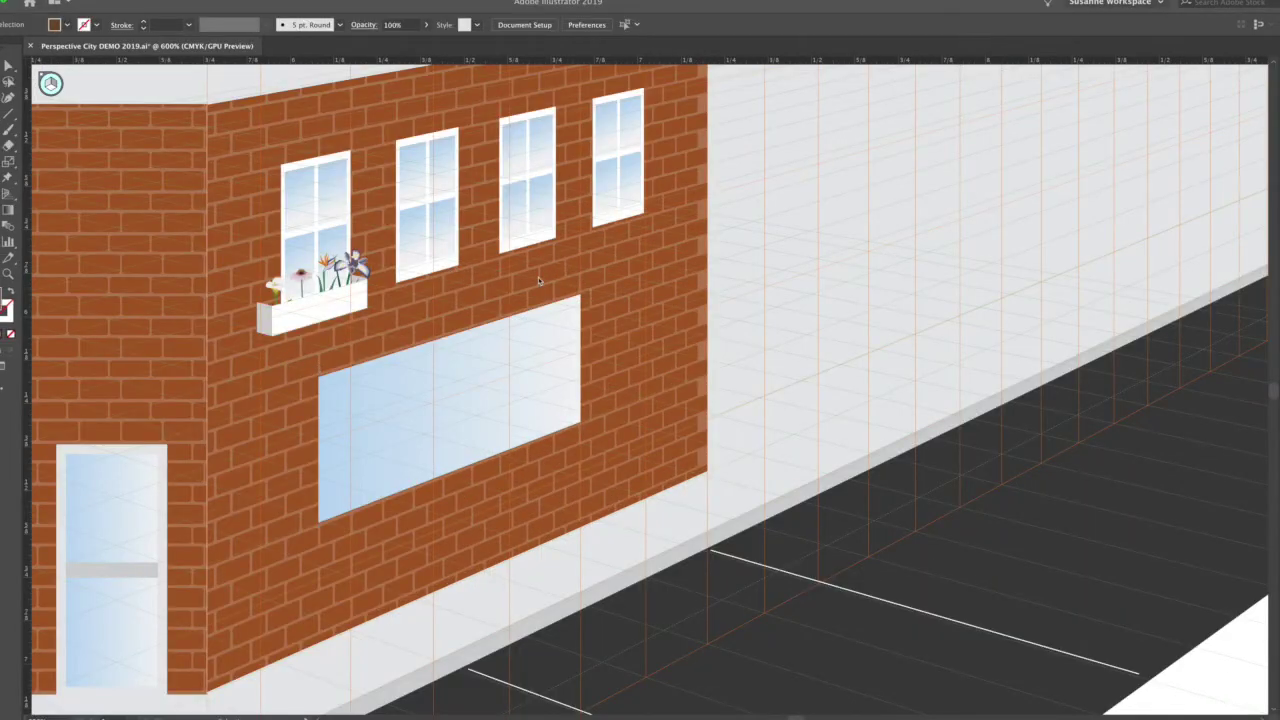
- Select all four flower symbols together with the front and end panels of the first window's flower box
key(shift+Tab)
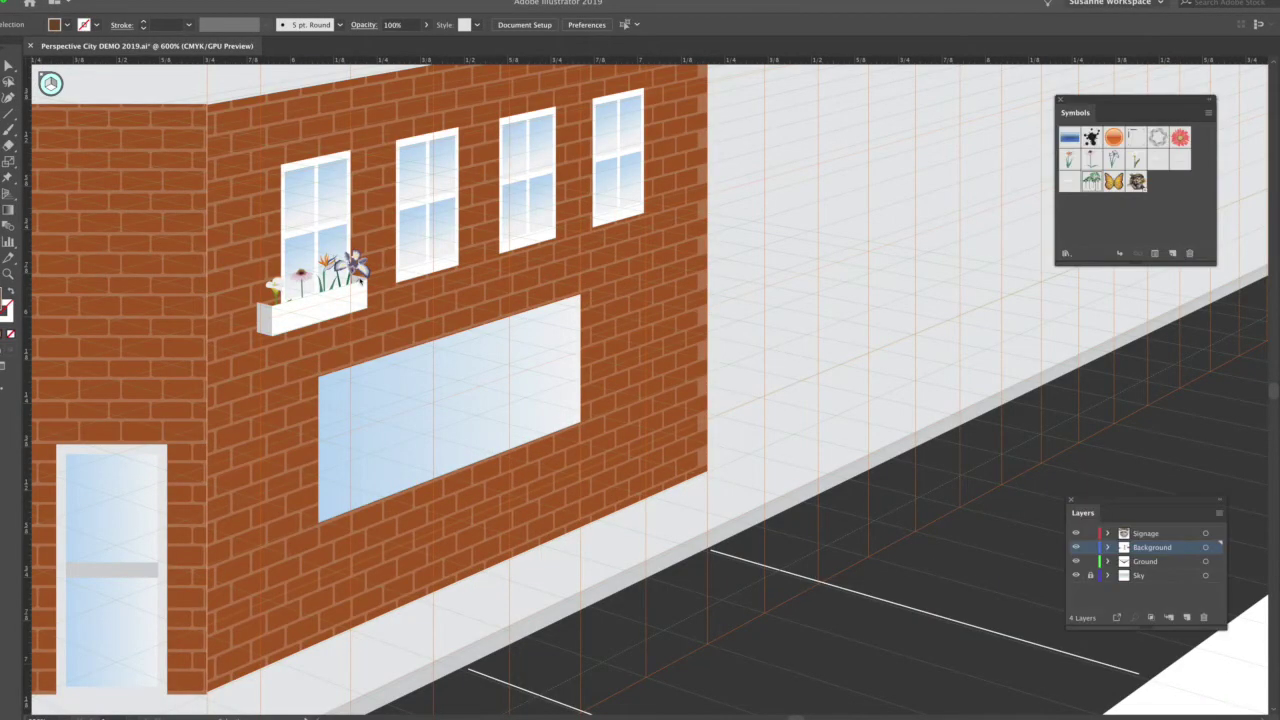
double_click(363, 285)
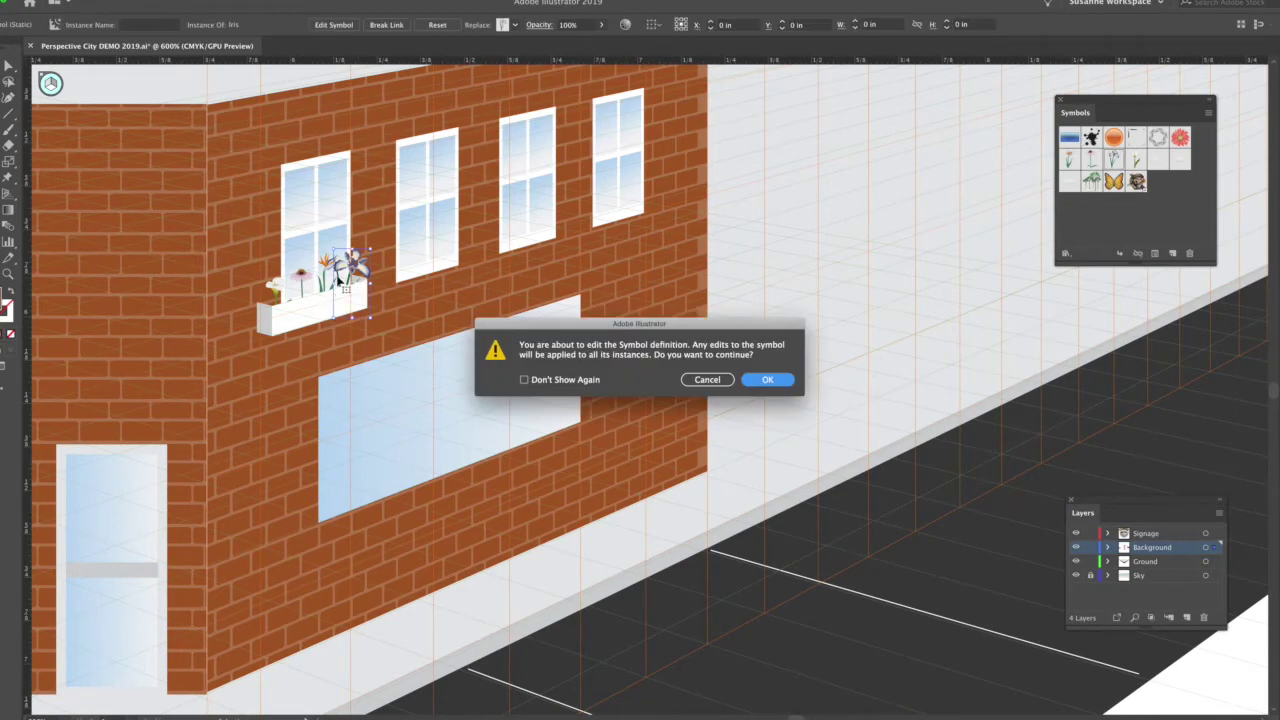
key(Return)
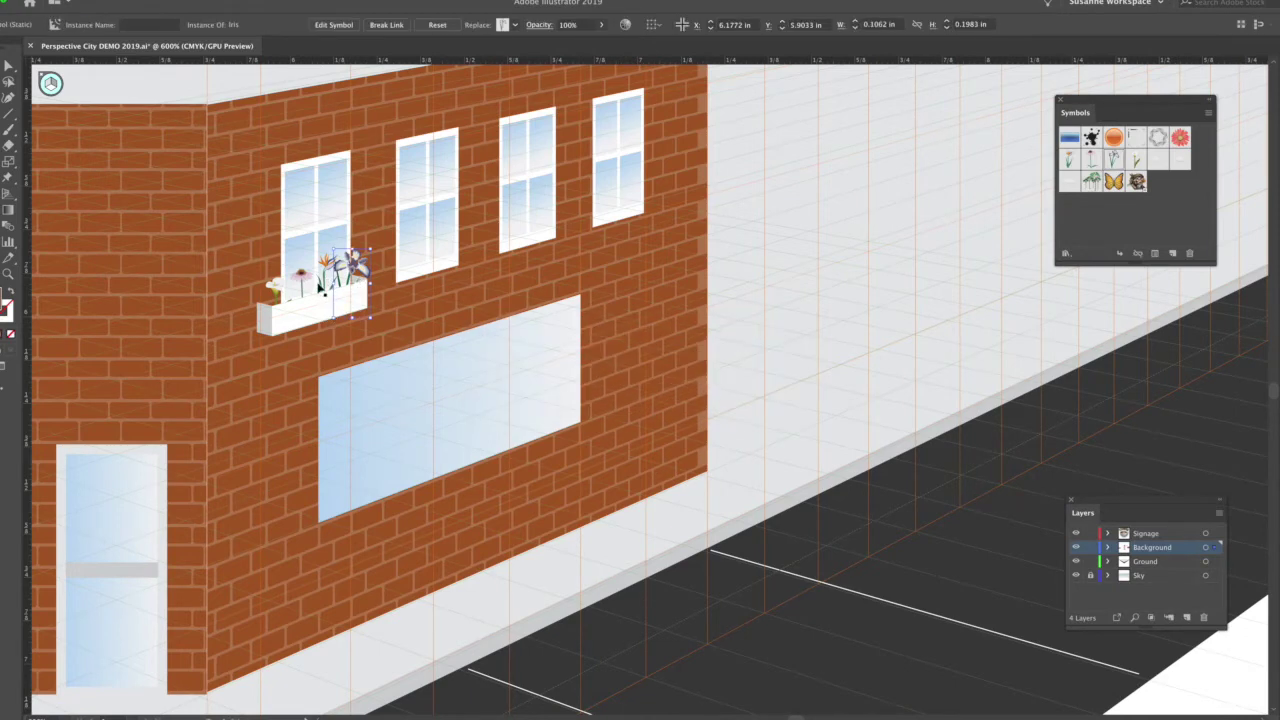
shift+click(326, 279)
shift+click(303, 279)
shift+click(276, 291)
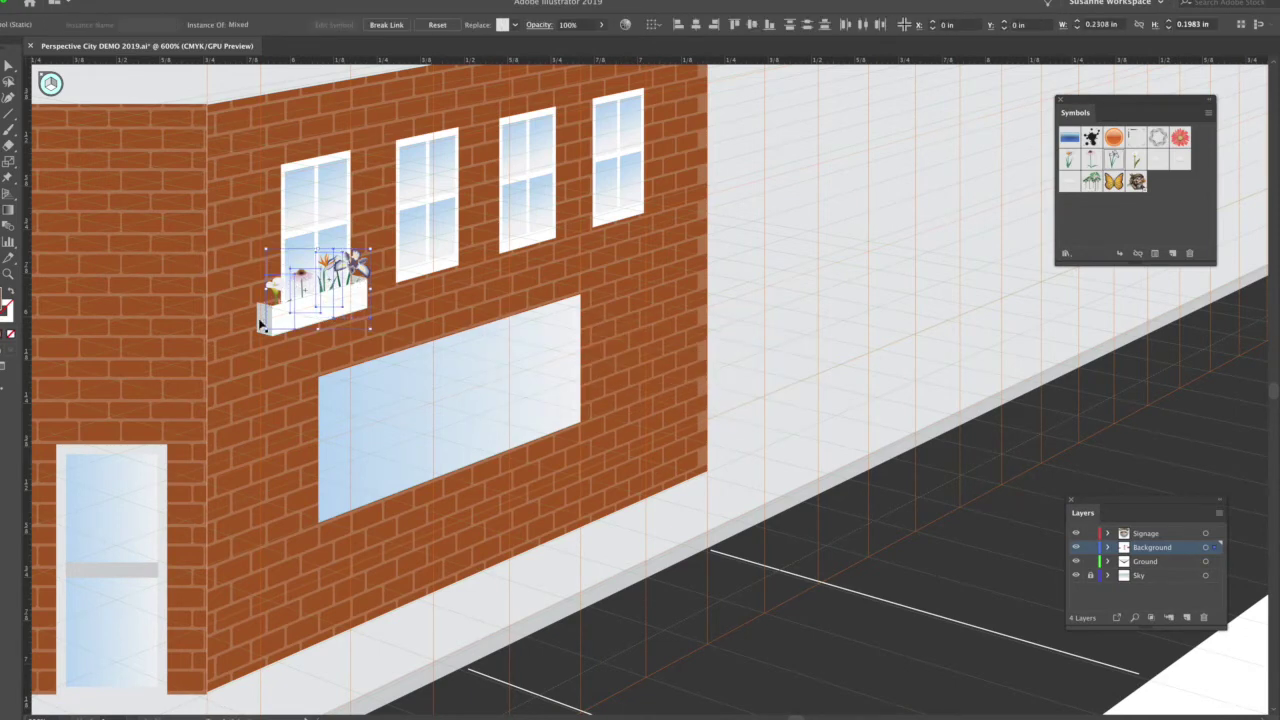
shift+click(266, 328)
shift+click(284, 330)
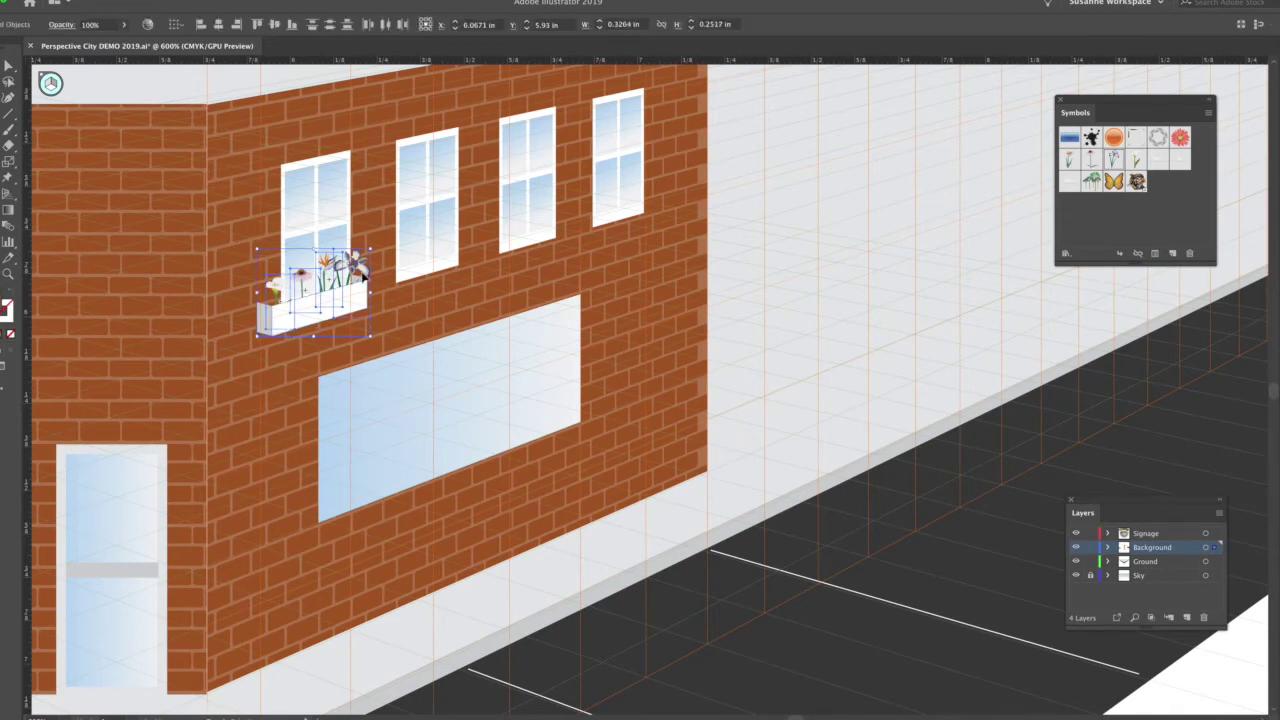
- Duplicate the filled flower box under the second window, scaling the copy to about 0.26 × 0.20 in and centring it there
drag(330, 300, 447, 278)
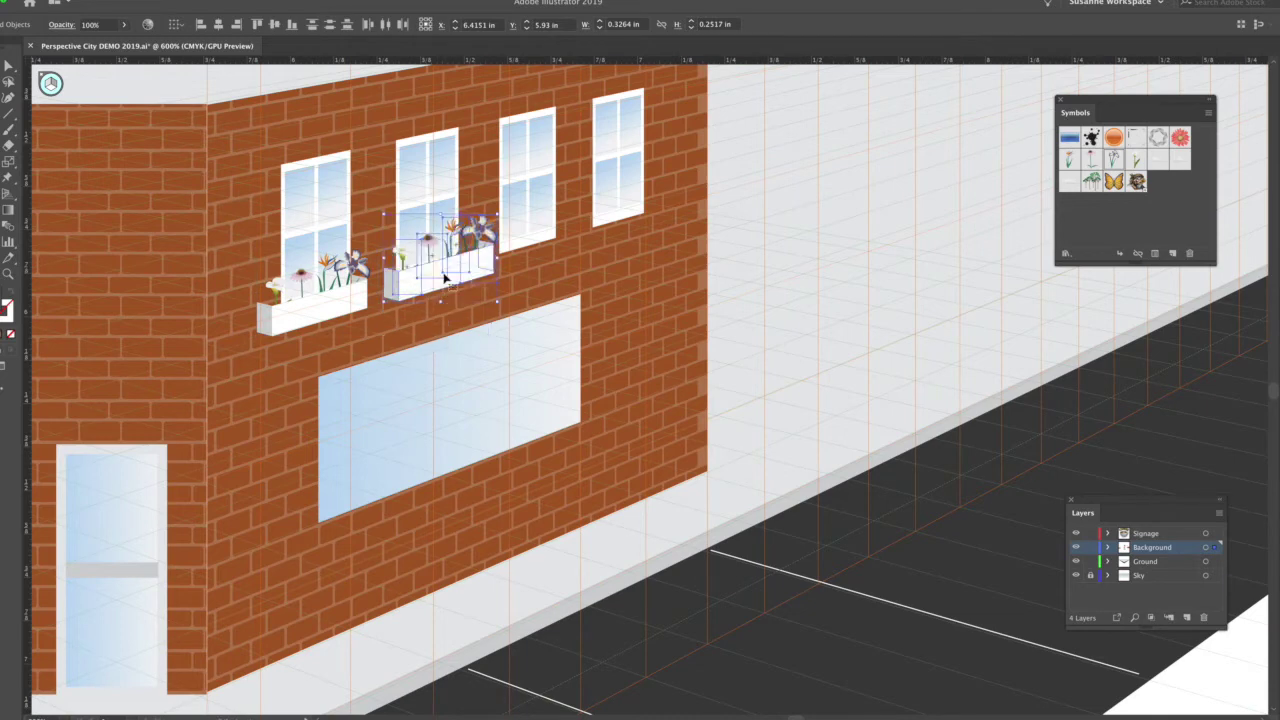
drag(443, 279, 433, 282)
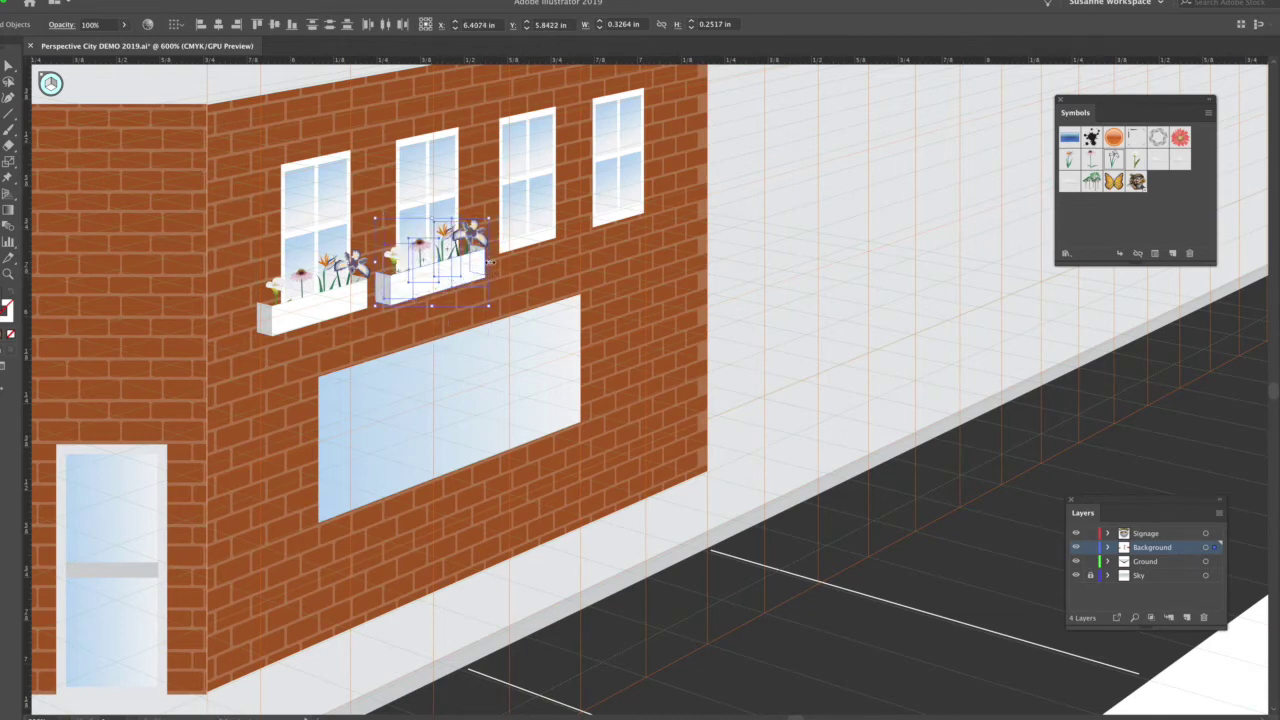
drag(490, 218, 481, 228)
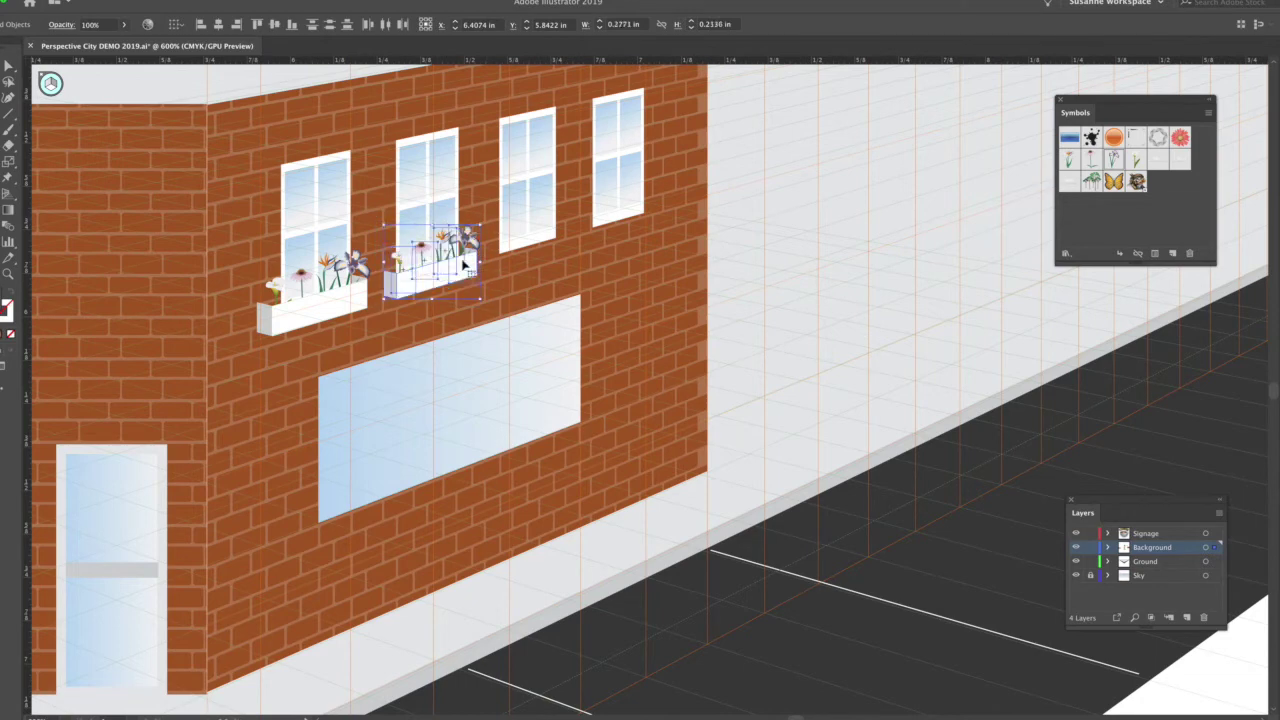
drag(462, 270, 464, 269)
drag(483, 224, 465, 262)
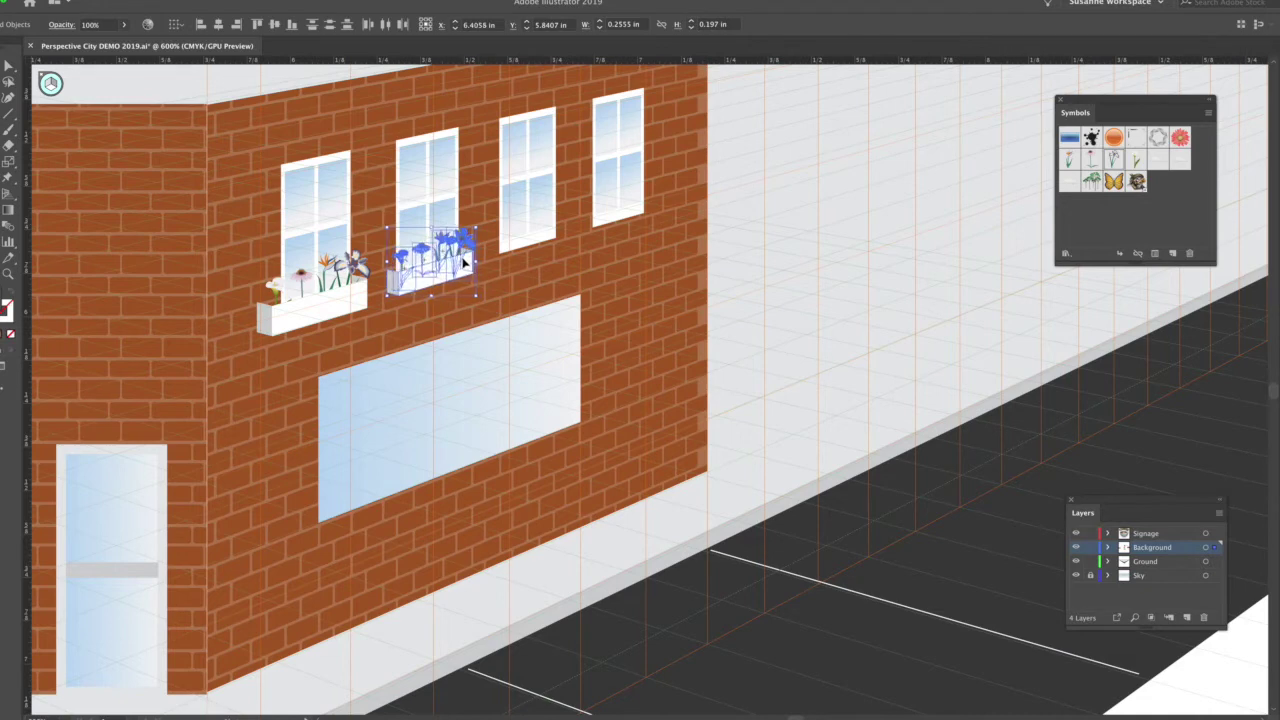
- Check the Background layer's contents by toggling its visibility, and rename the layer as Buildings
click(757, 295)
key(ctrl+0)
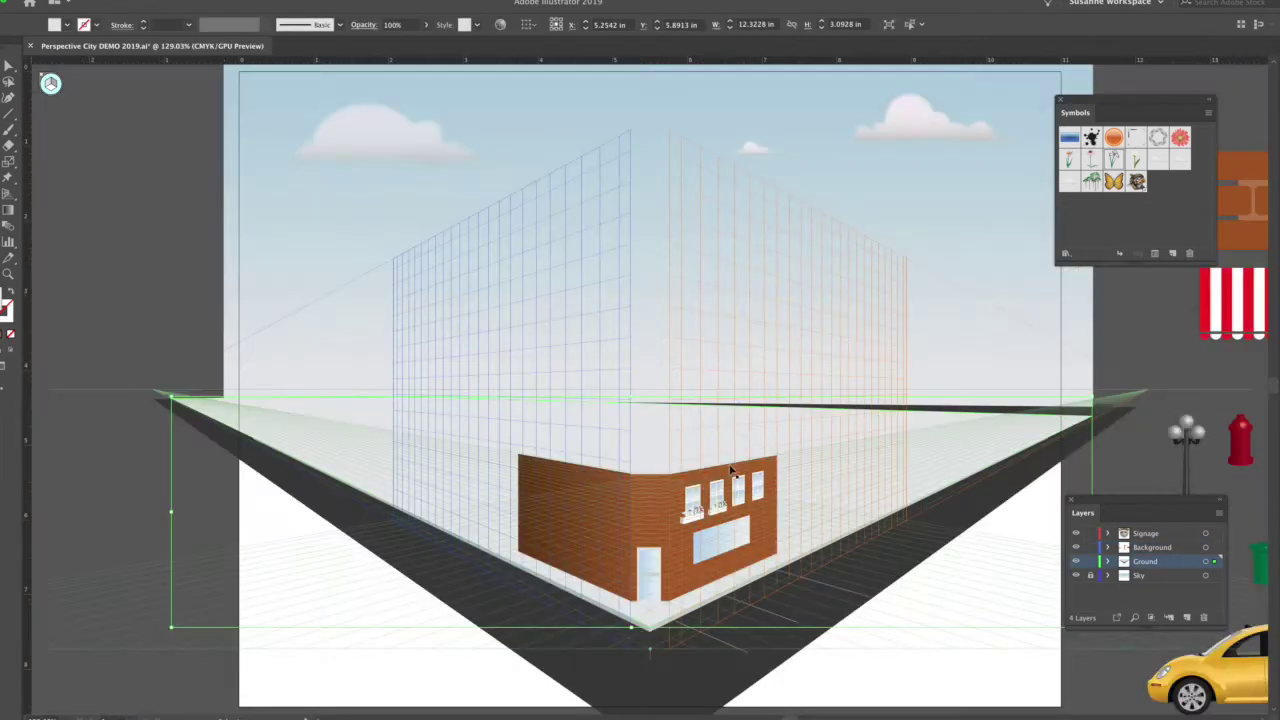
click(1148, 553)
click(1076, 548)
click(1076, 548)
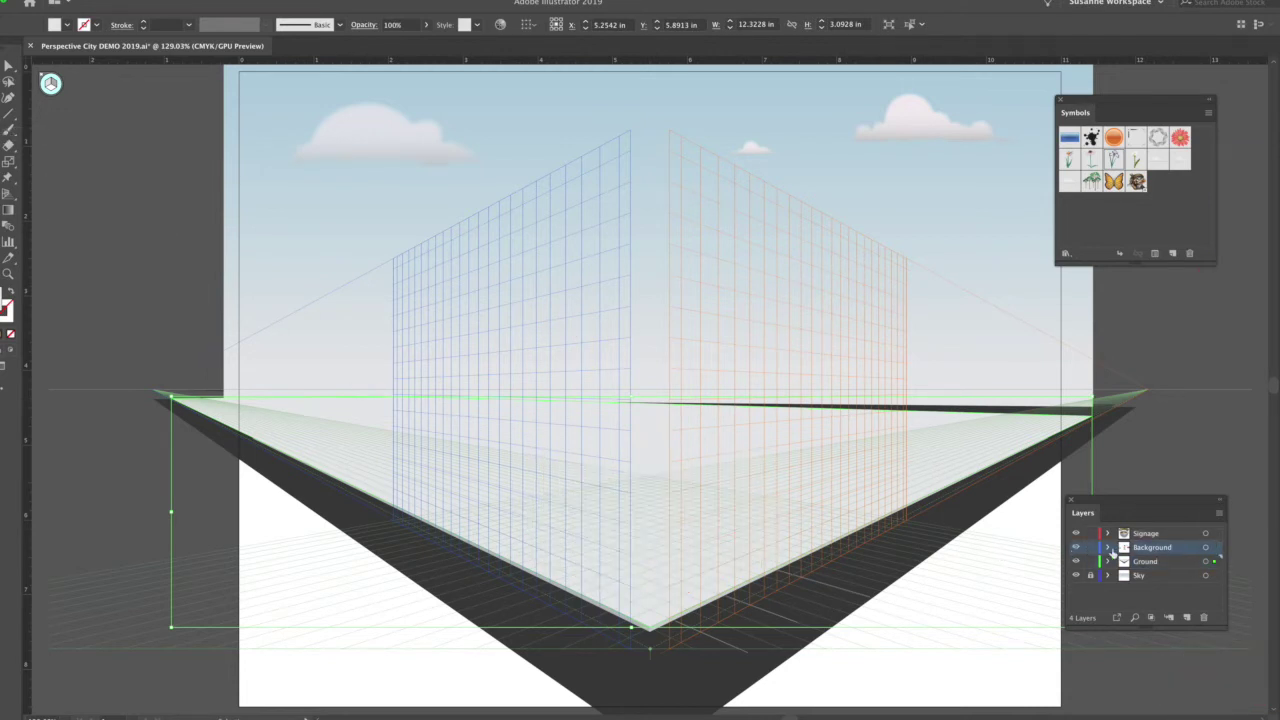
double_click(1143, 549)
text(Buildings)
key(Return)
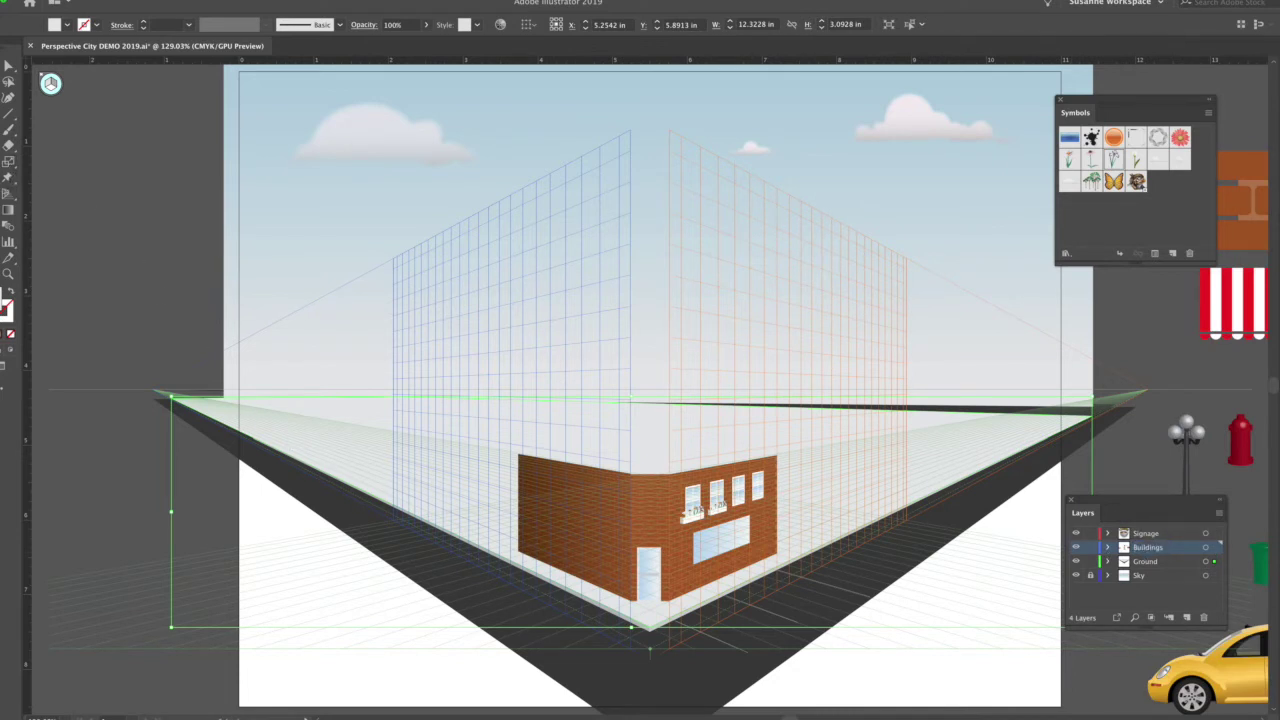
- Draw a roof about 732 × 665 pt on the horizontal grid plane across the building's top and fill it dark brown
key(shift+v)
click(51, 90)
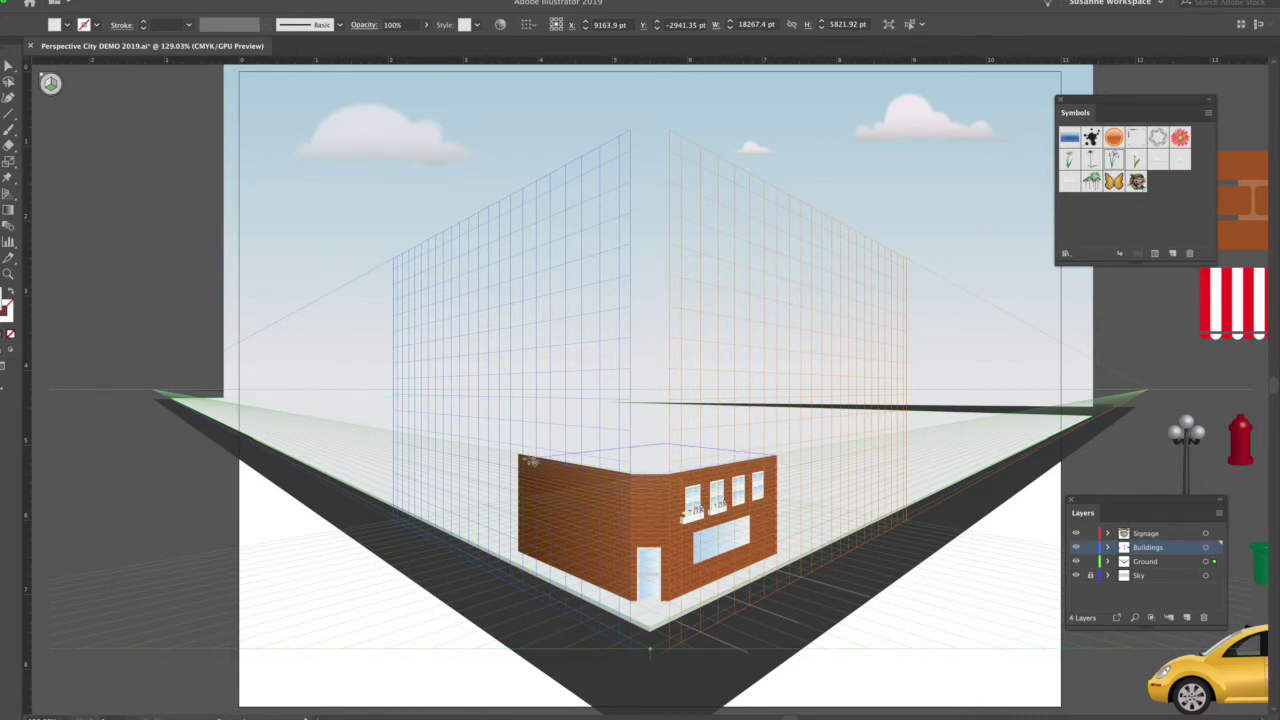
click(521, 457)
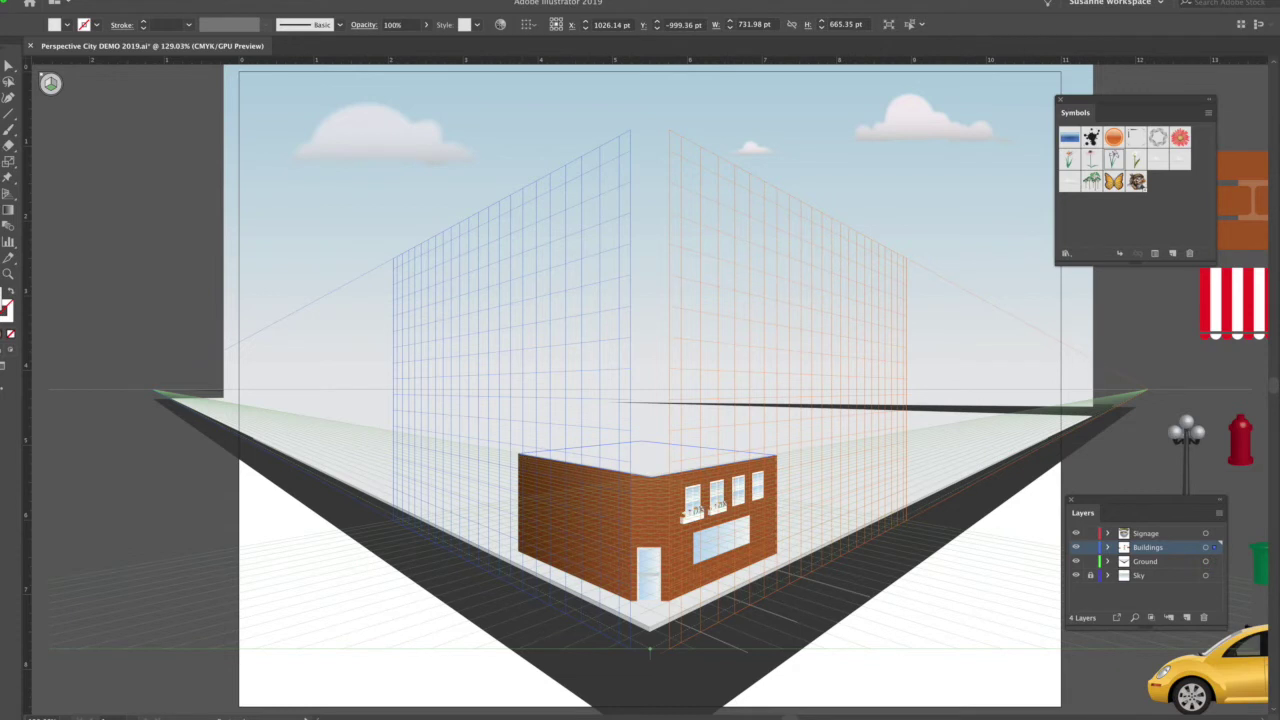
click(1275, 137)
click(1210, 118)
click(1217, 117)
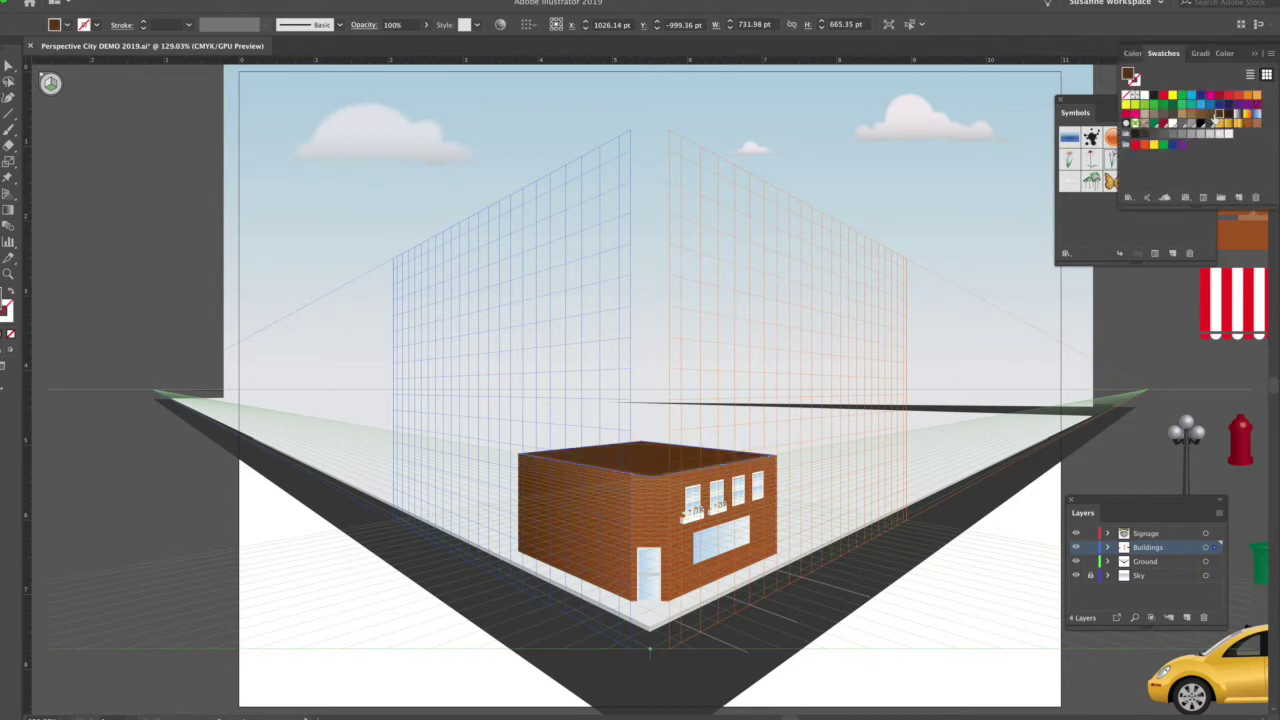
- Adjust the roof's front edge to meet the top of the brick corner walls
click(8, 66)
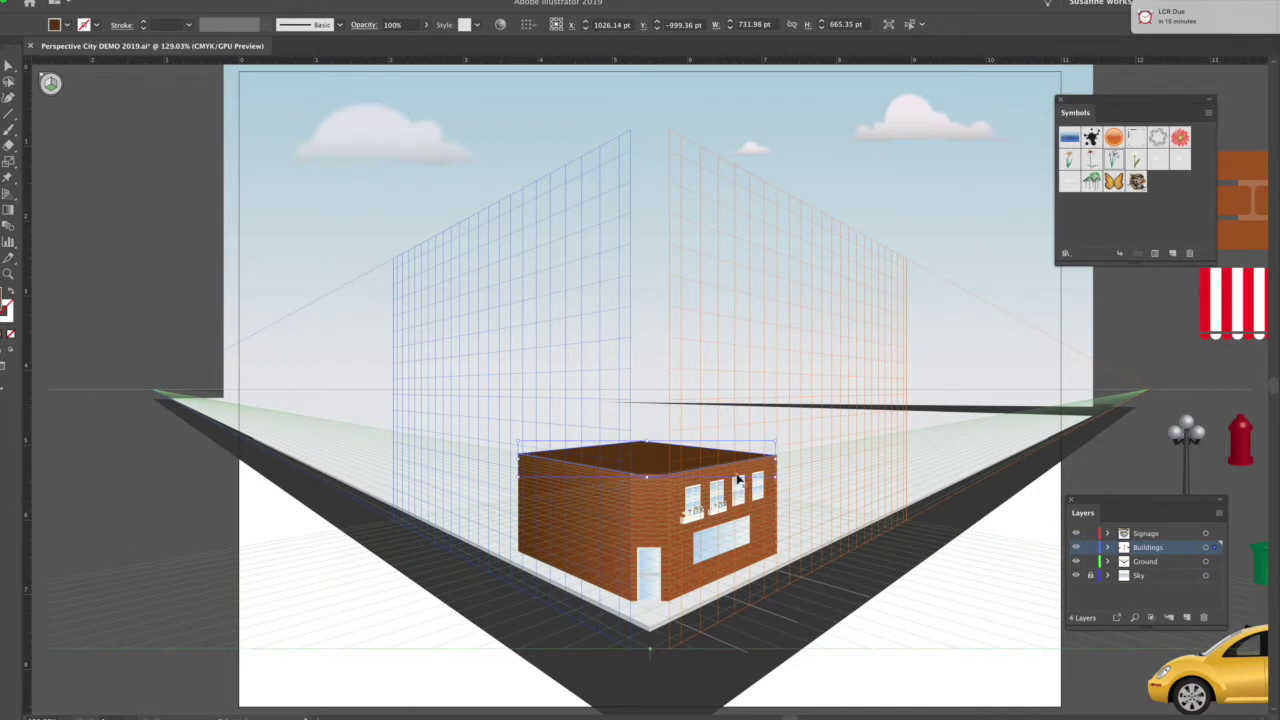
drag(648, 479, 648, 476)
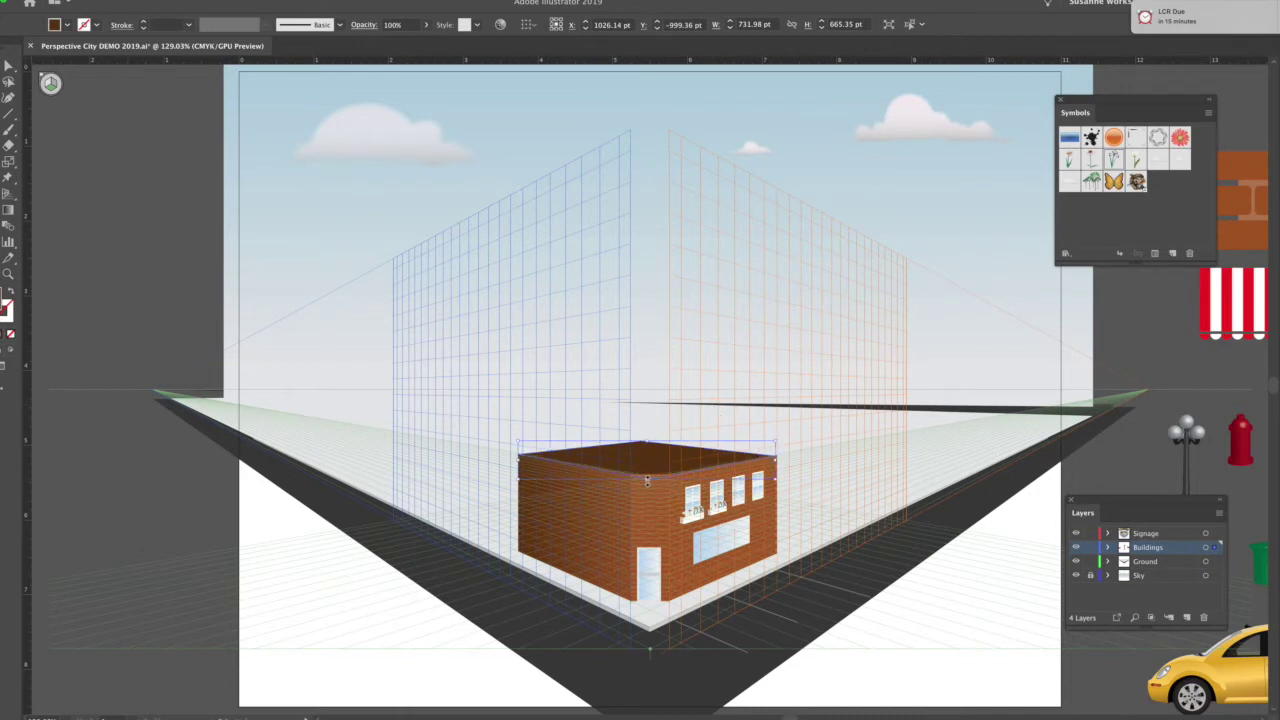
click(663, 510)
click(961, 673)
- Draw a window about 109 × 37 pt on the left wall's grid plane, reusing the gradient fill of the right wall's large window
scroll(970, 662, right, 5)
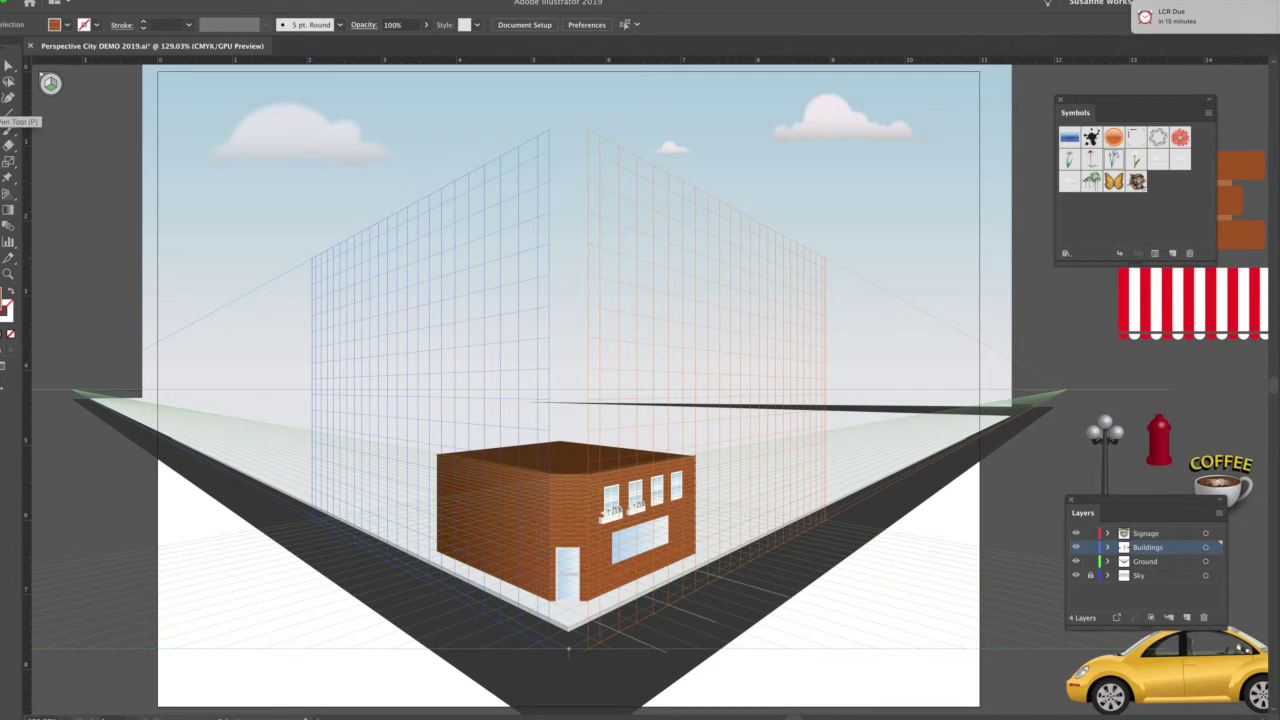
click(640, 536)
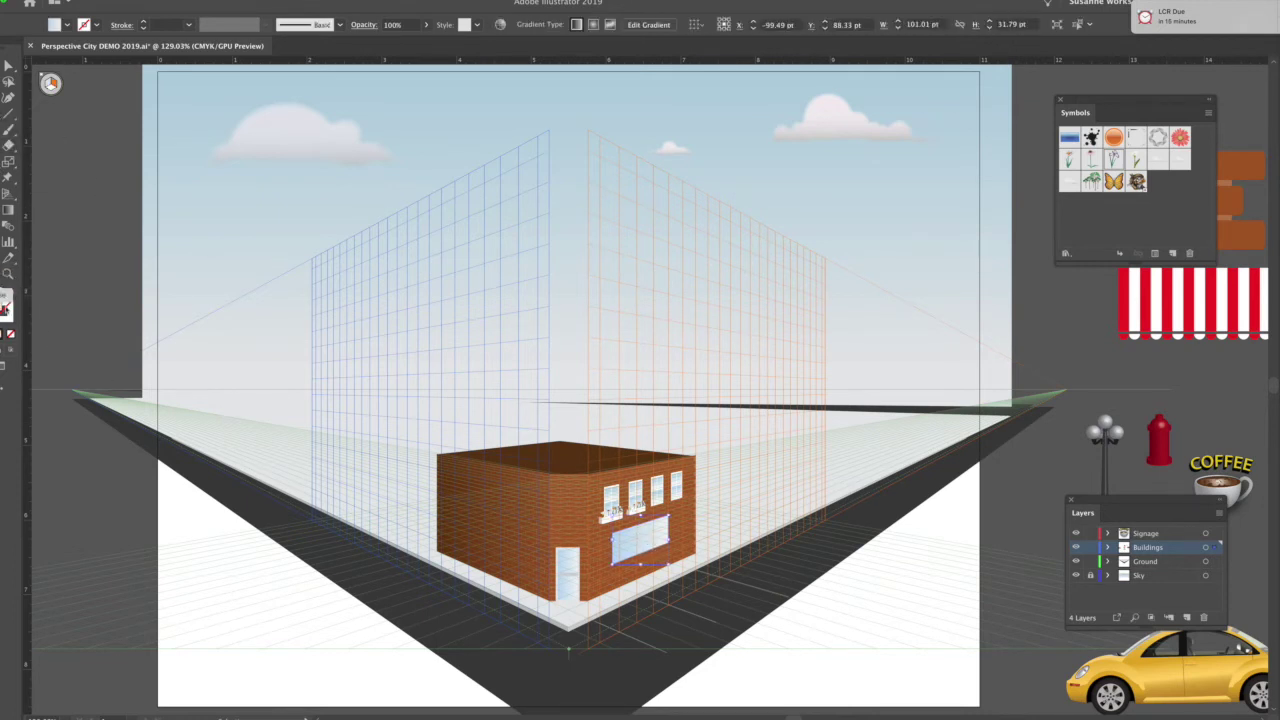
click(1, 130)
click(46, 84)
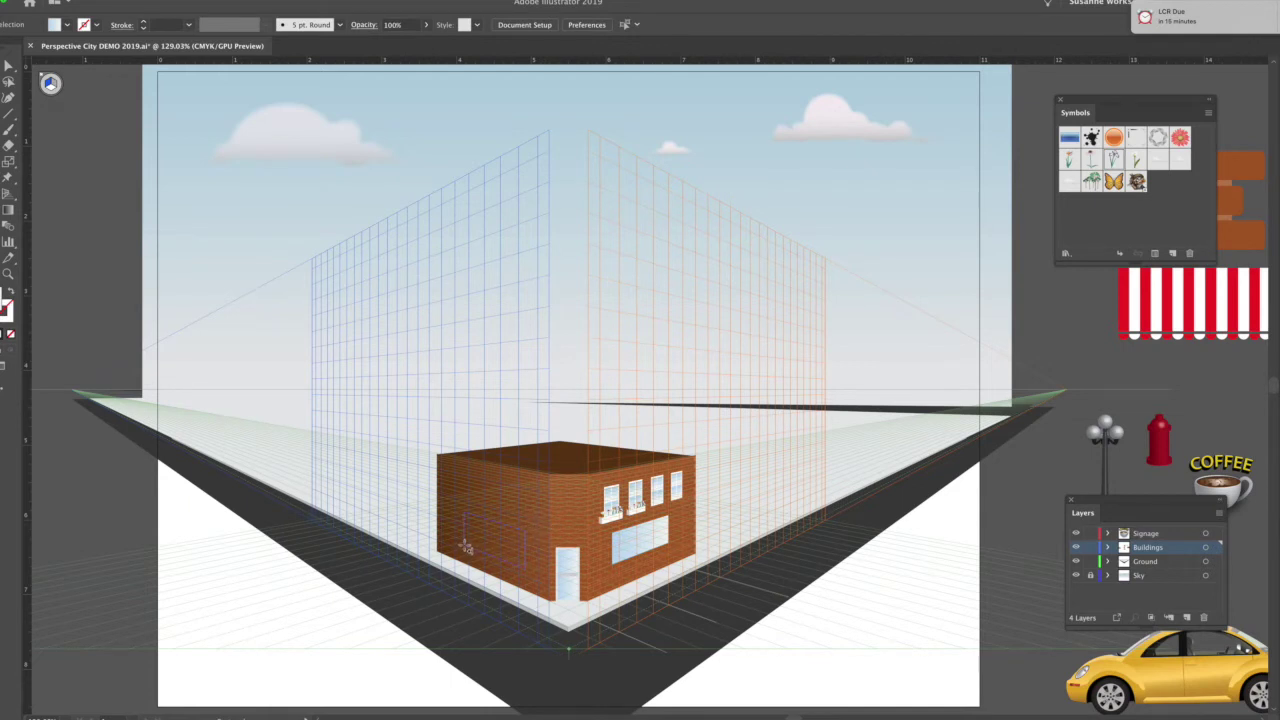
drag(468, 545, 467, 548)
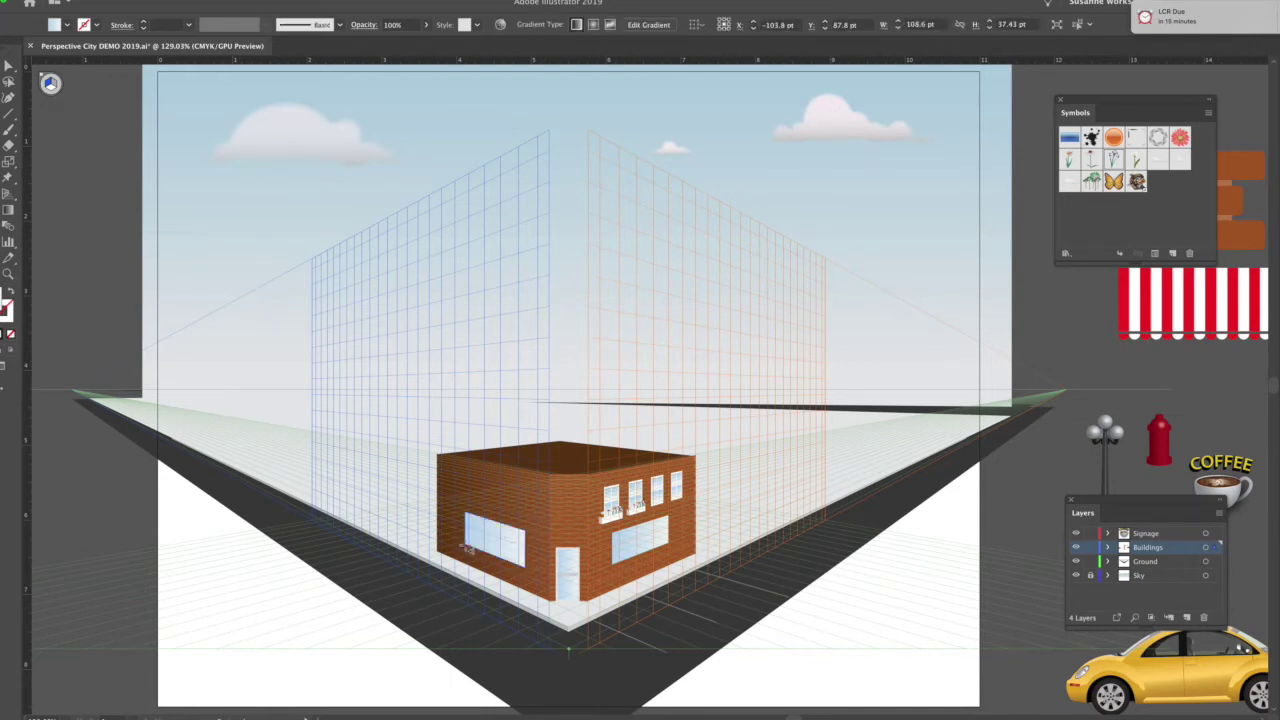
scroll(1050, 300, right, 3)
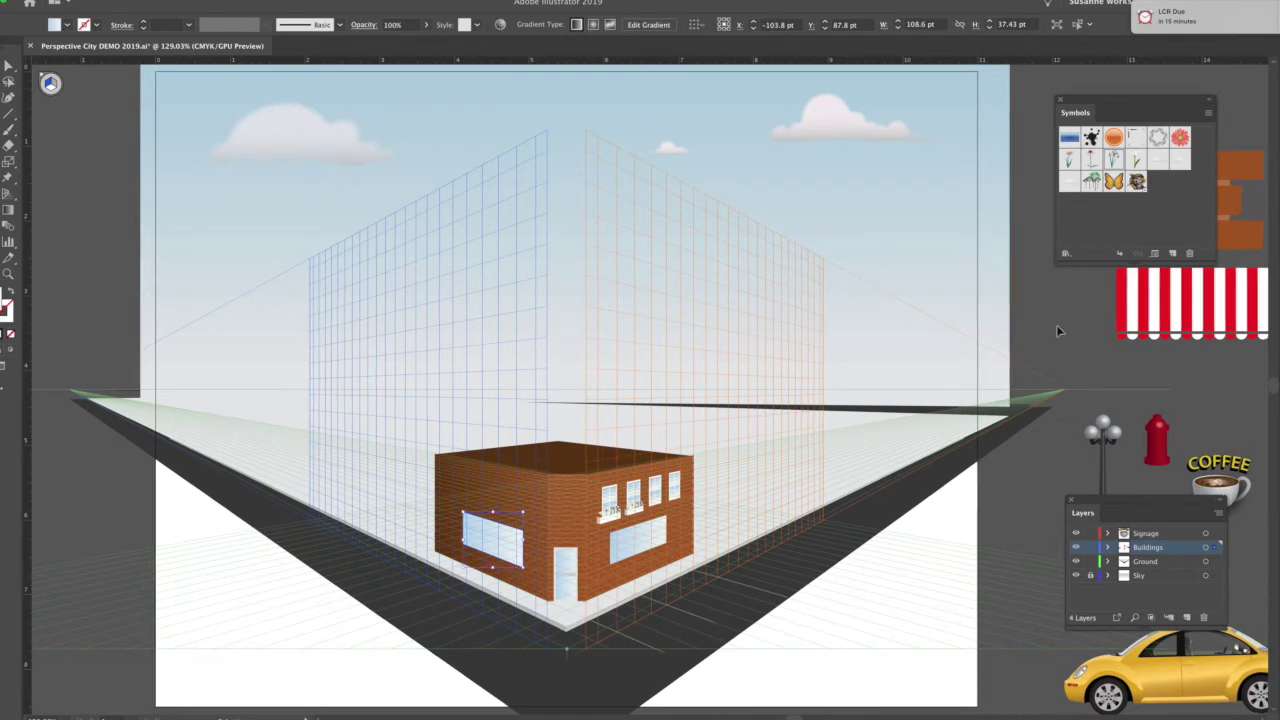
click(1087, 345)
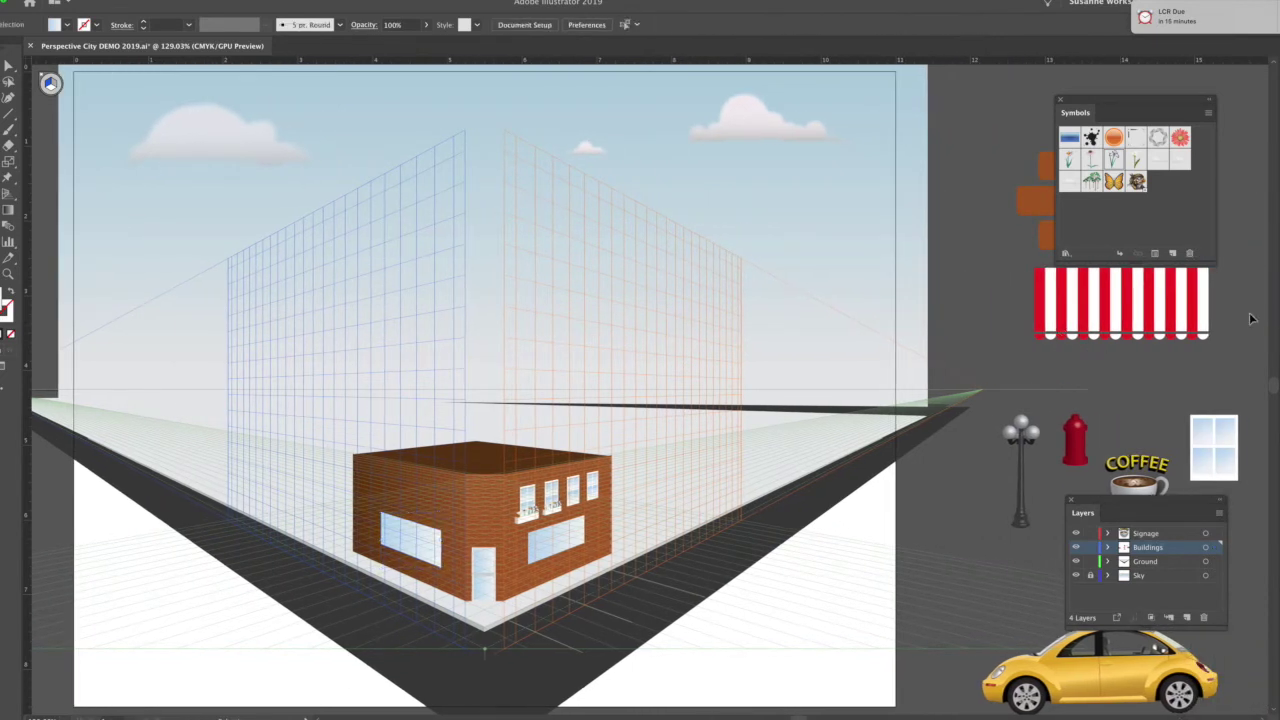
click(1035, 318)
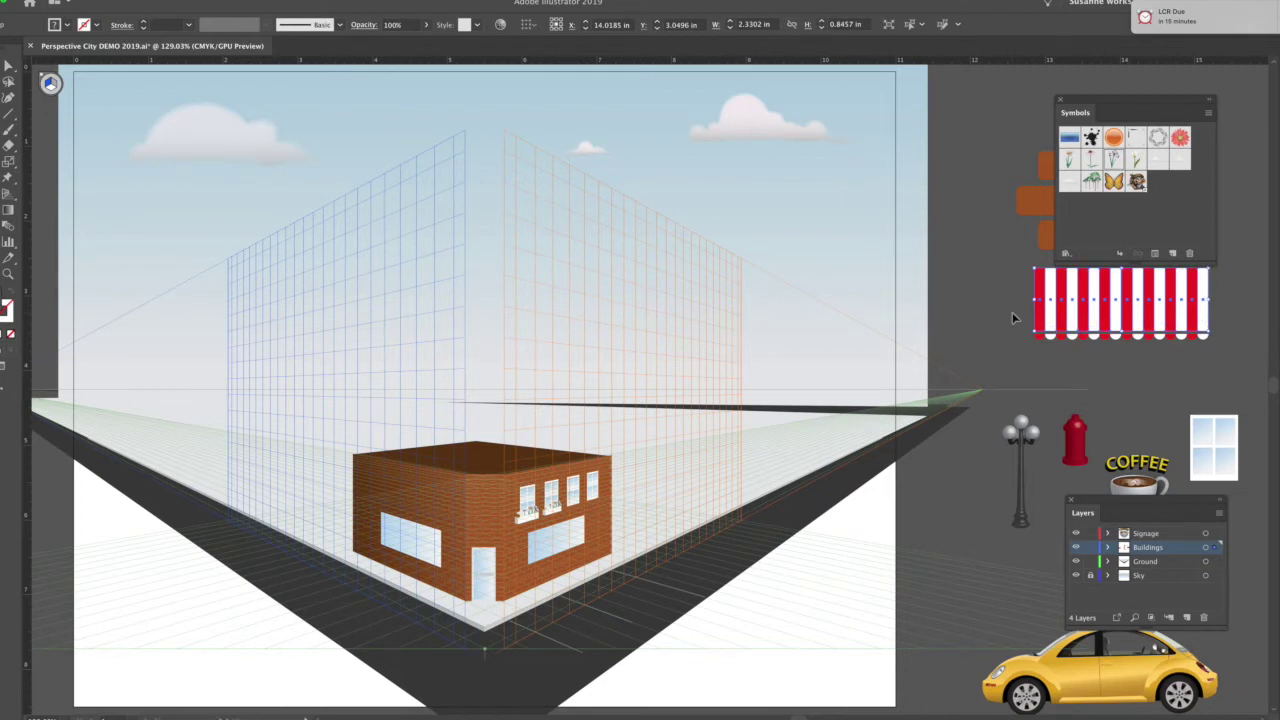
key(shift+v)
key(ctrl+v)
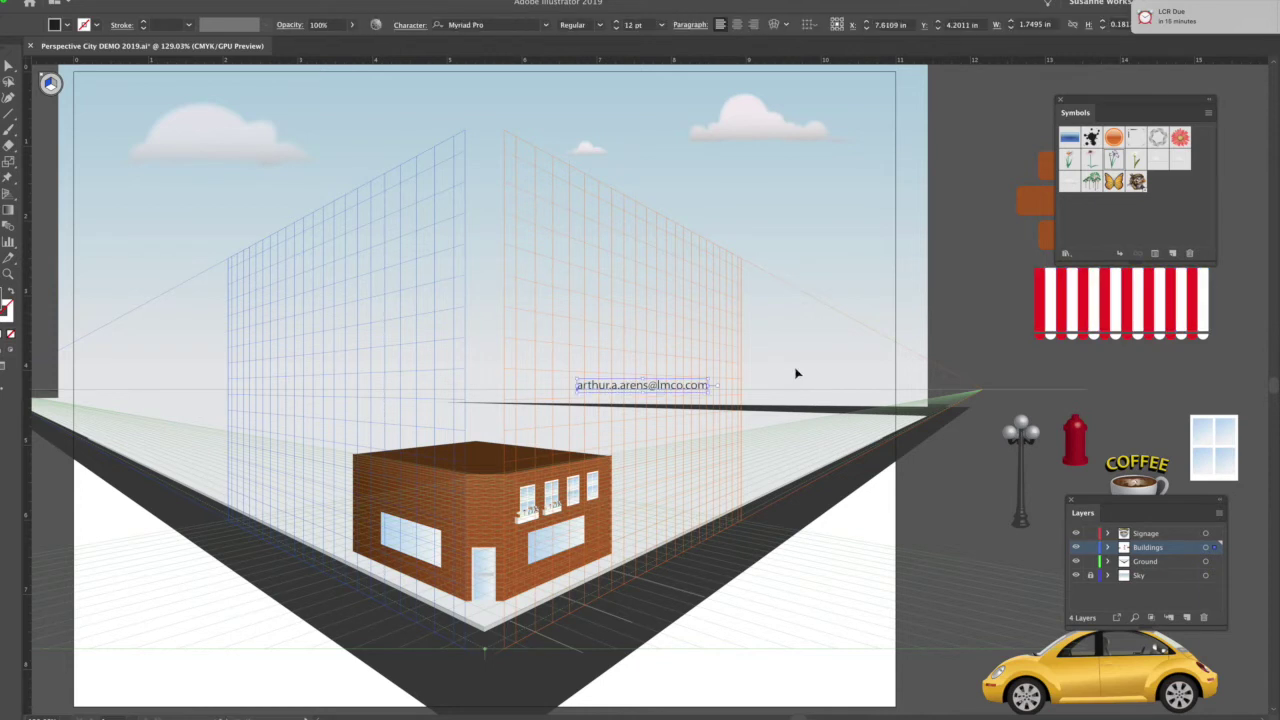
key(ctrl+z)
- Duplicate the red-and-white awning stripes and attach the copy to the left grid plane over the left wall's window
drag(1032, 321, 1228, 303)
drag(1150, 300, 730, 372)
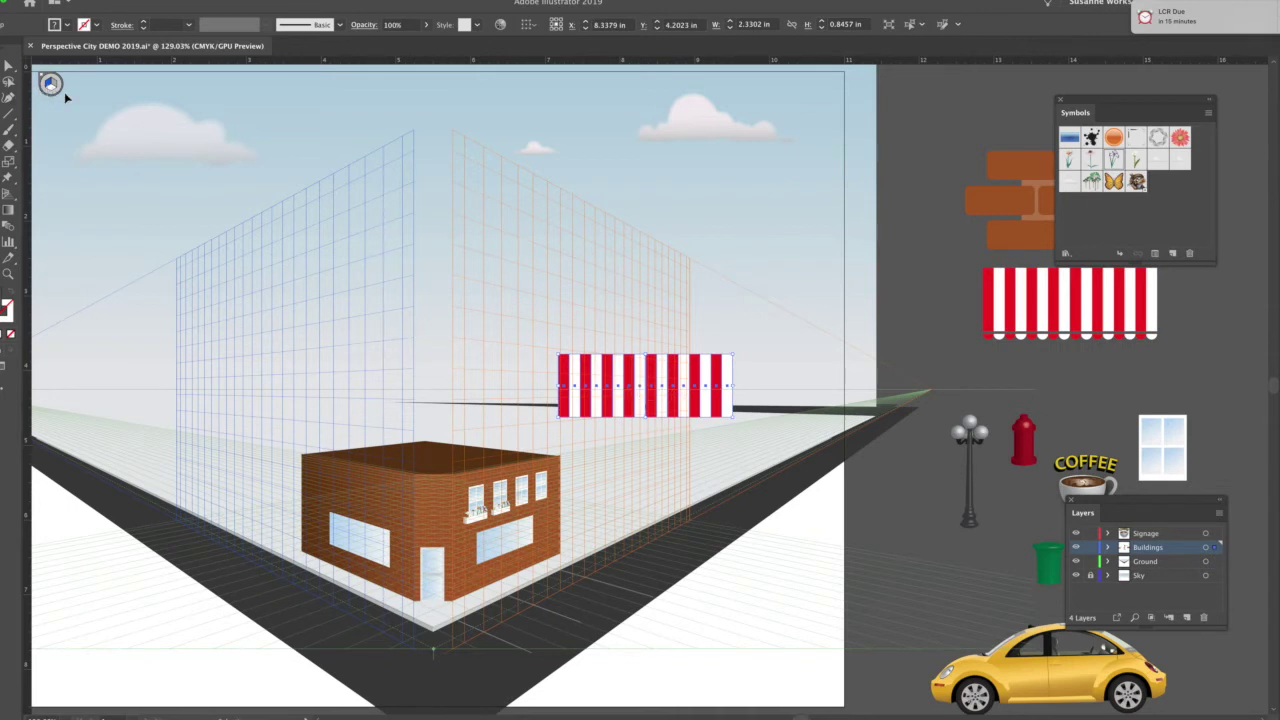
click(8, 195)
drag(10, 198, 47, 214)
drag(667, 392, 367, 541)
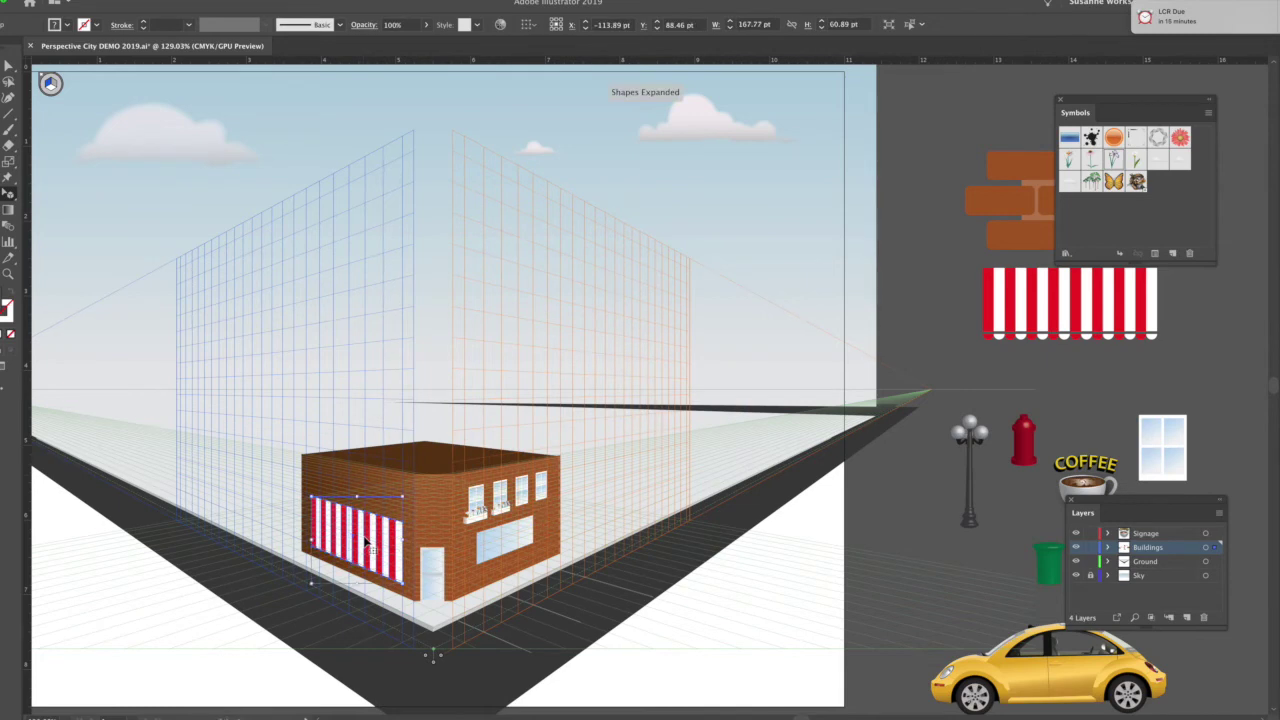
- Shear the awning in perspective so its stripes slant outward from the left wall
key(super+equal)
key(super+equal)
key(super+equal)
key(super+equal)
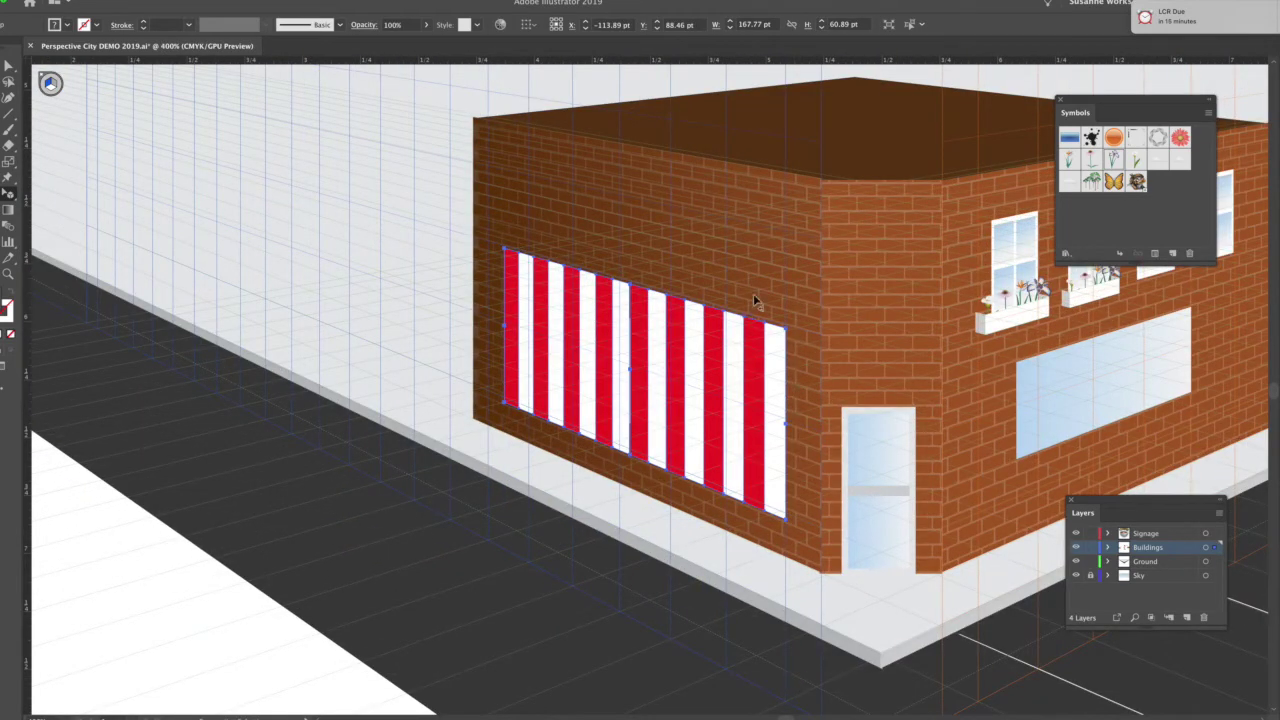
click(10, 181)
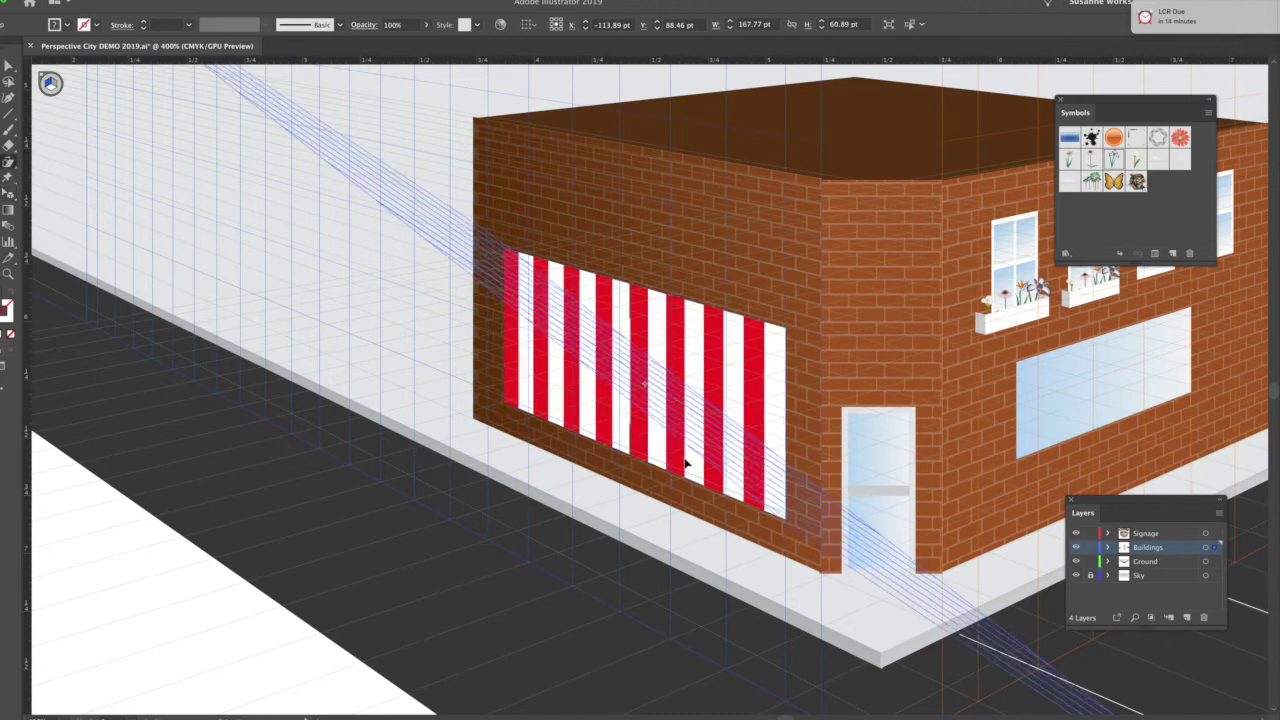
drag(694, 449, 739, 478)
key(super+z)
- Scale the slanted awning to about 130 × 45 pt and position it over the left wall's window
click(8, 65)
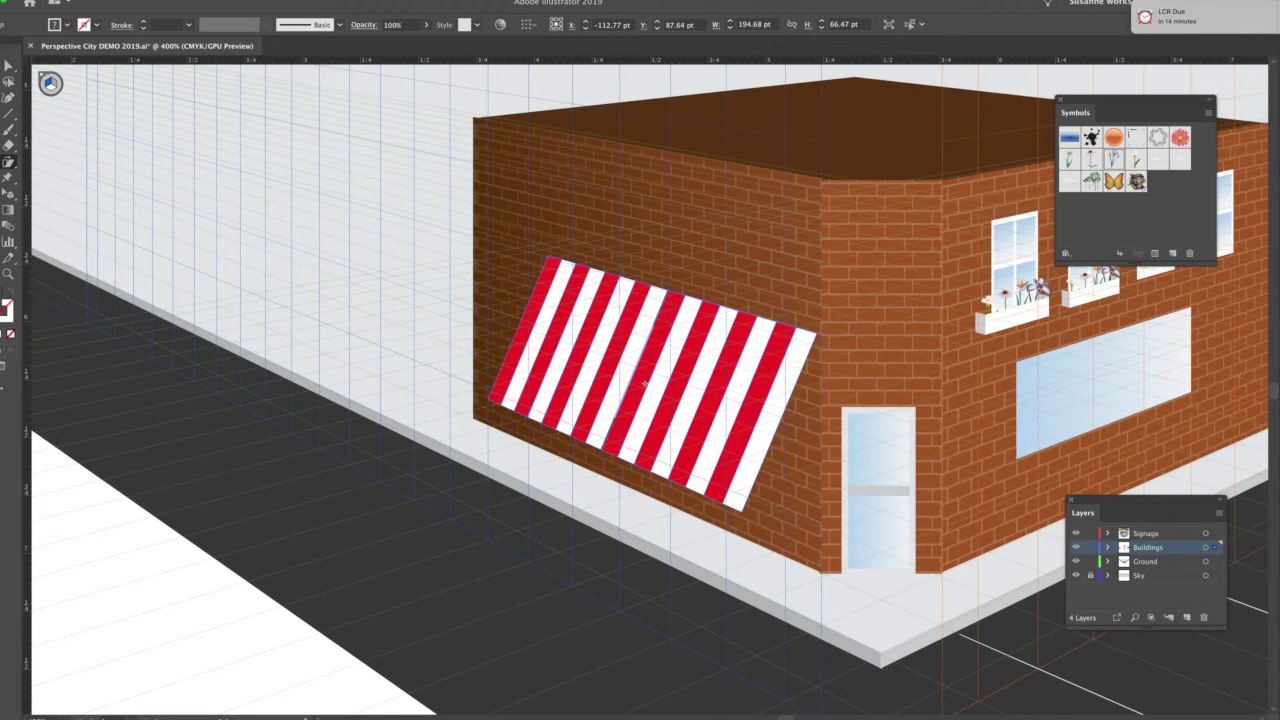
drag(818, 514, 759, 477)
drag(686, 420, 662, 417)
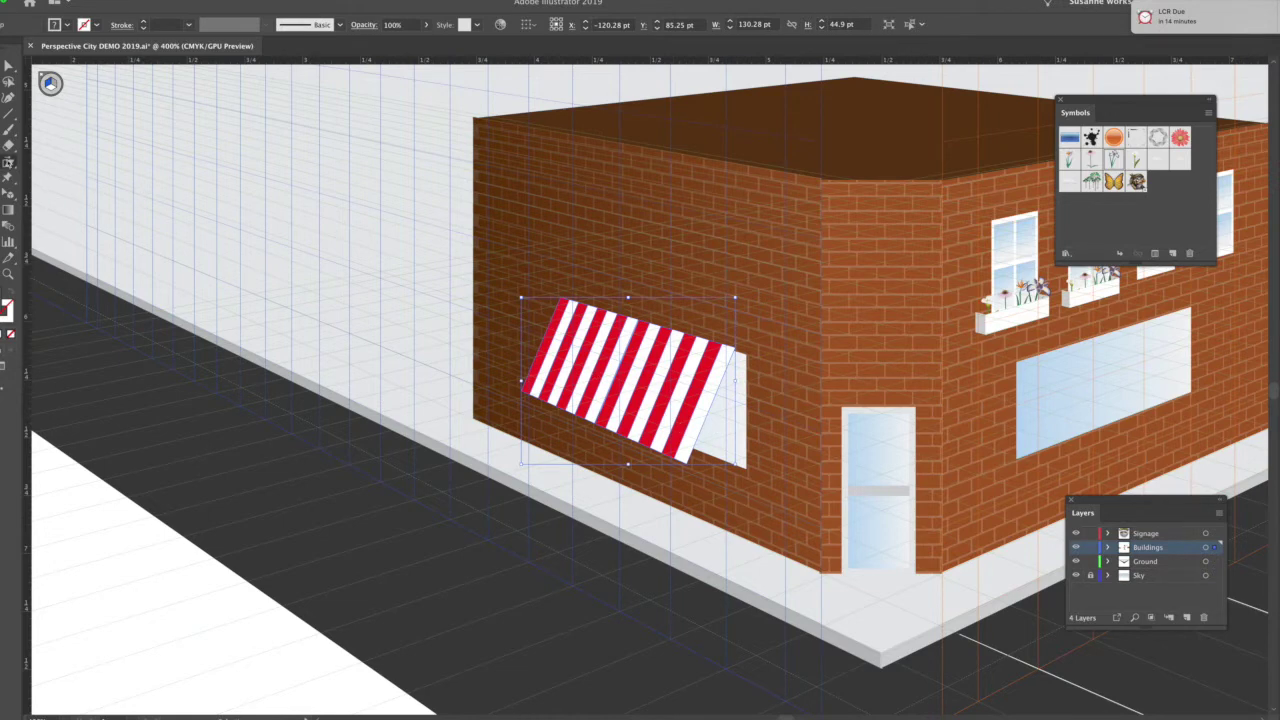
- Try to shear the awning further outward from the left wall and widen it to about 217 × 54 pt
click(8, 161)
drag(680, 440, 534, 342)
click(8, 66)
drag(634, 453, 634, 432)
drag(497, 309, 432, 297)
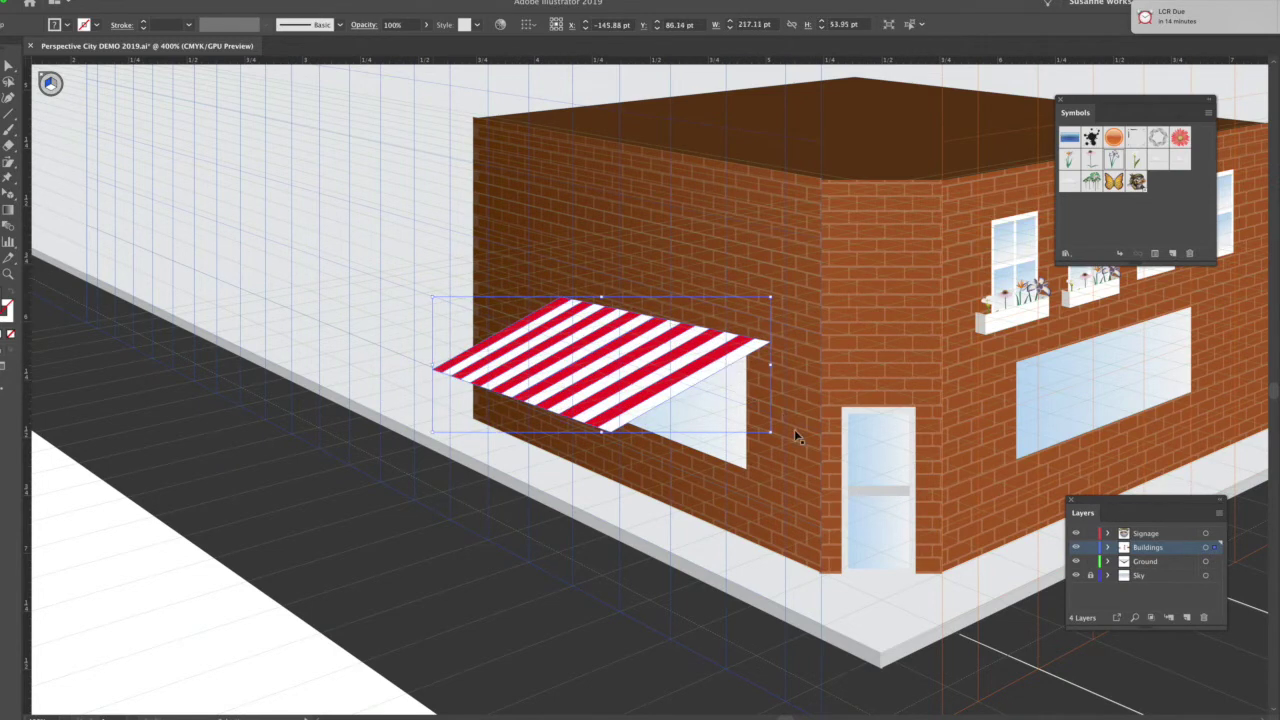
- Try to resize the slanted awning to about 202 × 51 pt and fit it over the left wall's window
drag(772, 435, 748, 444)
drag(665, 395, 676, 385)
drag(760, 441, 758, 445)
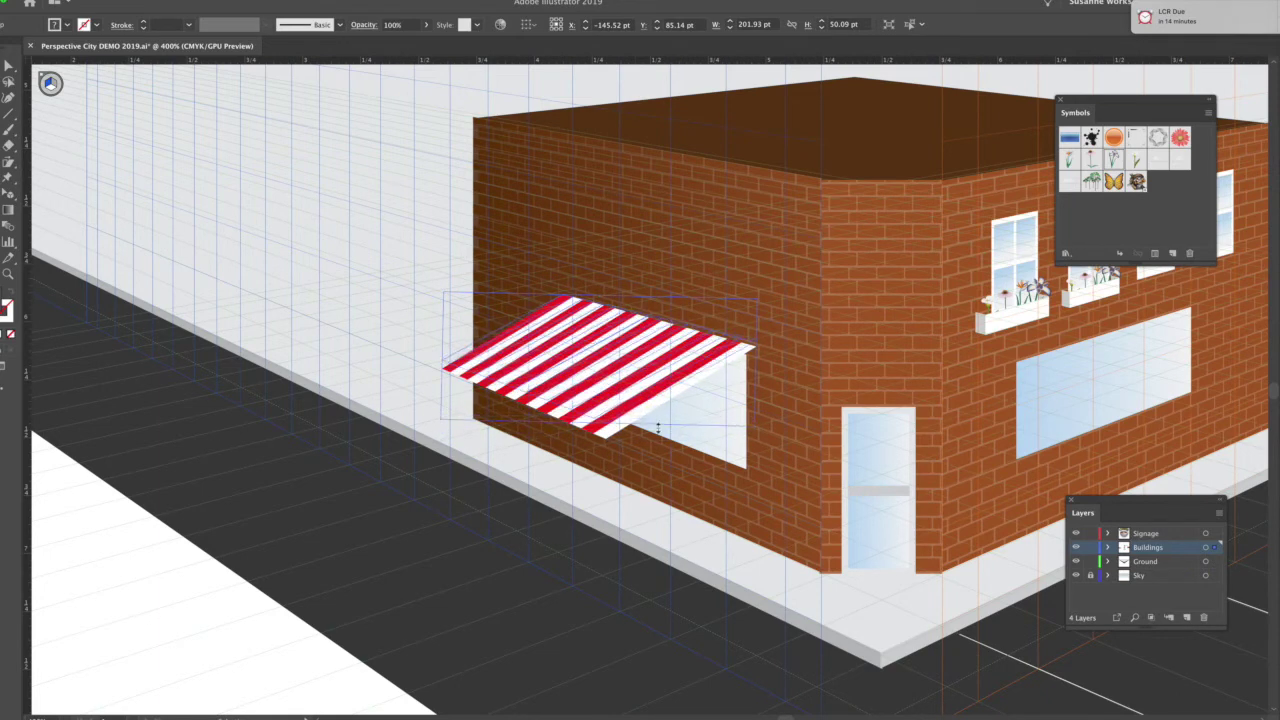
drag(665, 444, 664, 443)
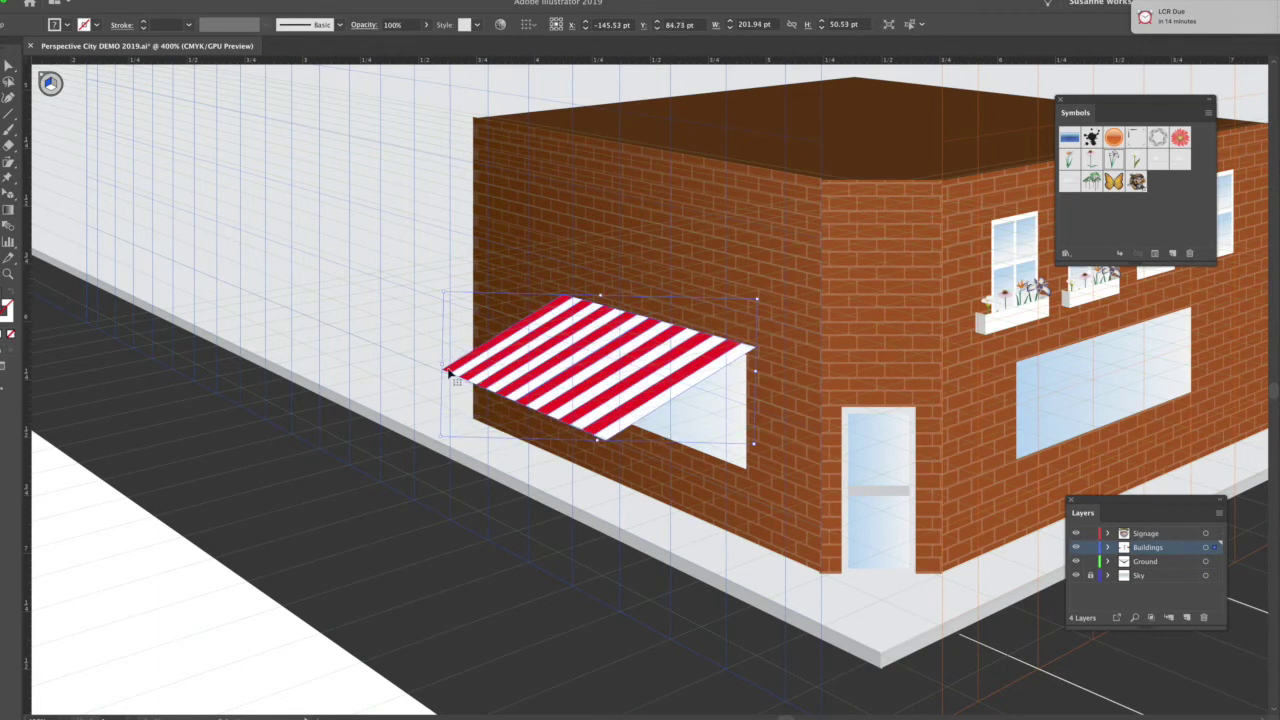
drag(441, 367, 479, 346)
- Undo the awning's edits until the flat, unattached striped copy is restored
key(super+z)
key(Delete)
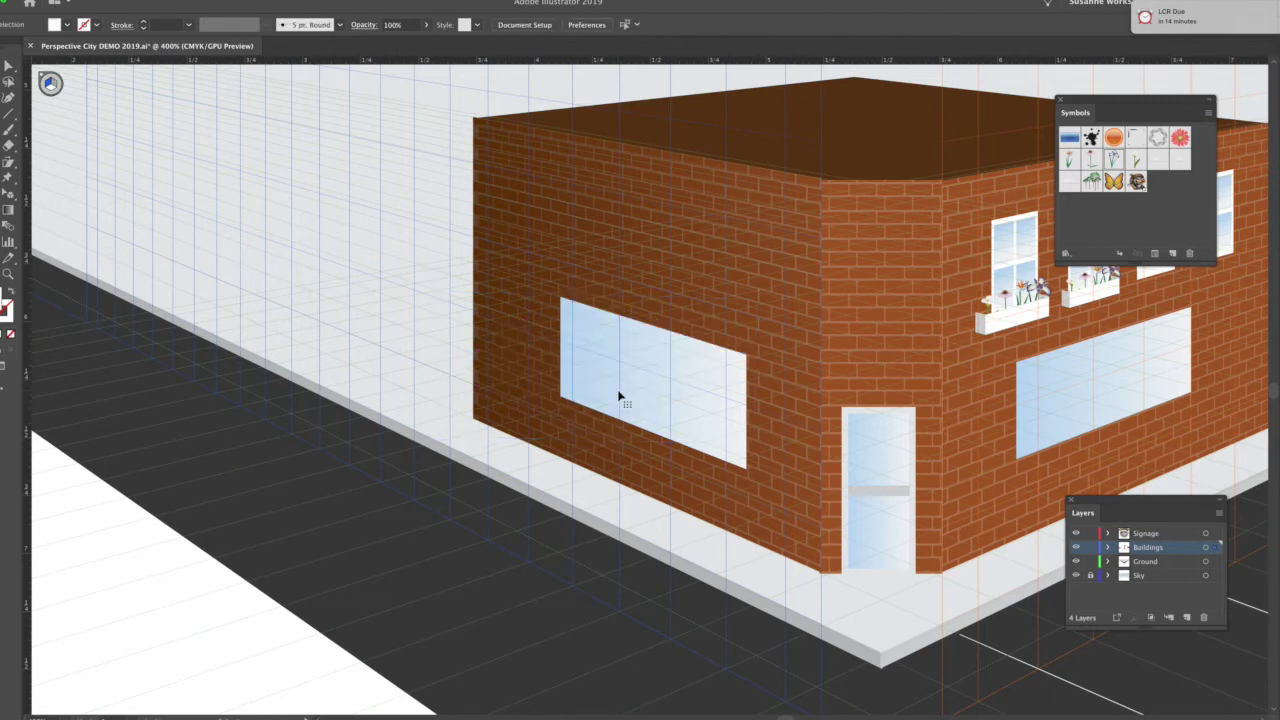
key(super+z)
key(super+z)
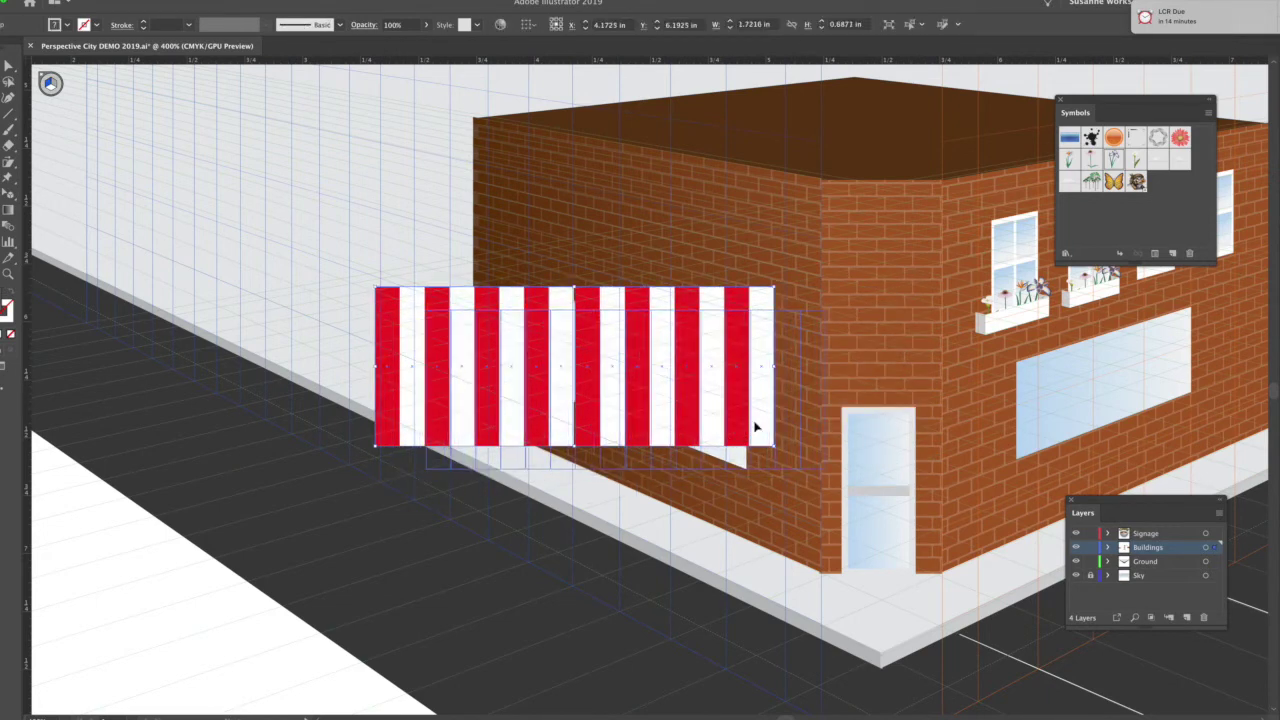
key(super+z)
- Attach the flat striped awning to the left grid plane over the window and shear it outward from the wall
drag(9, 194, 60, 210)
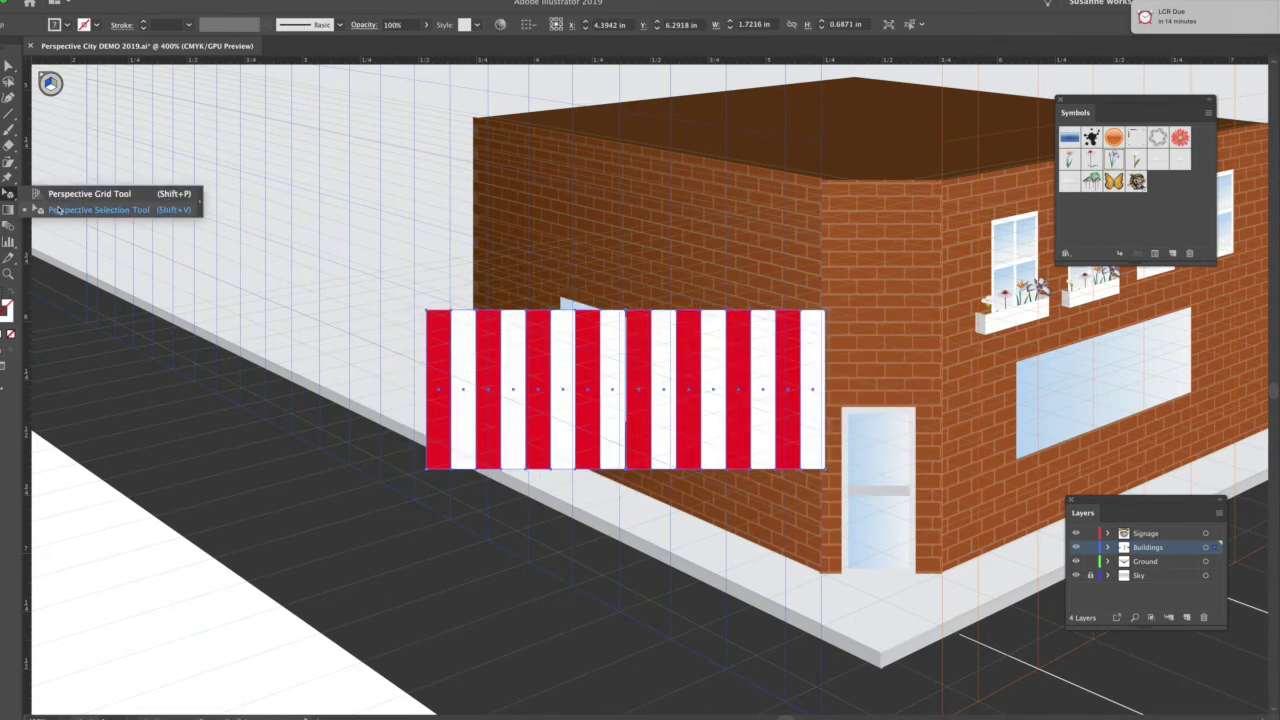
drag(620, 429, 662, 428)
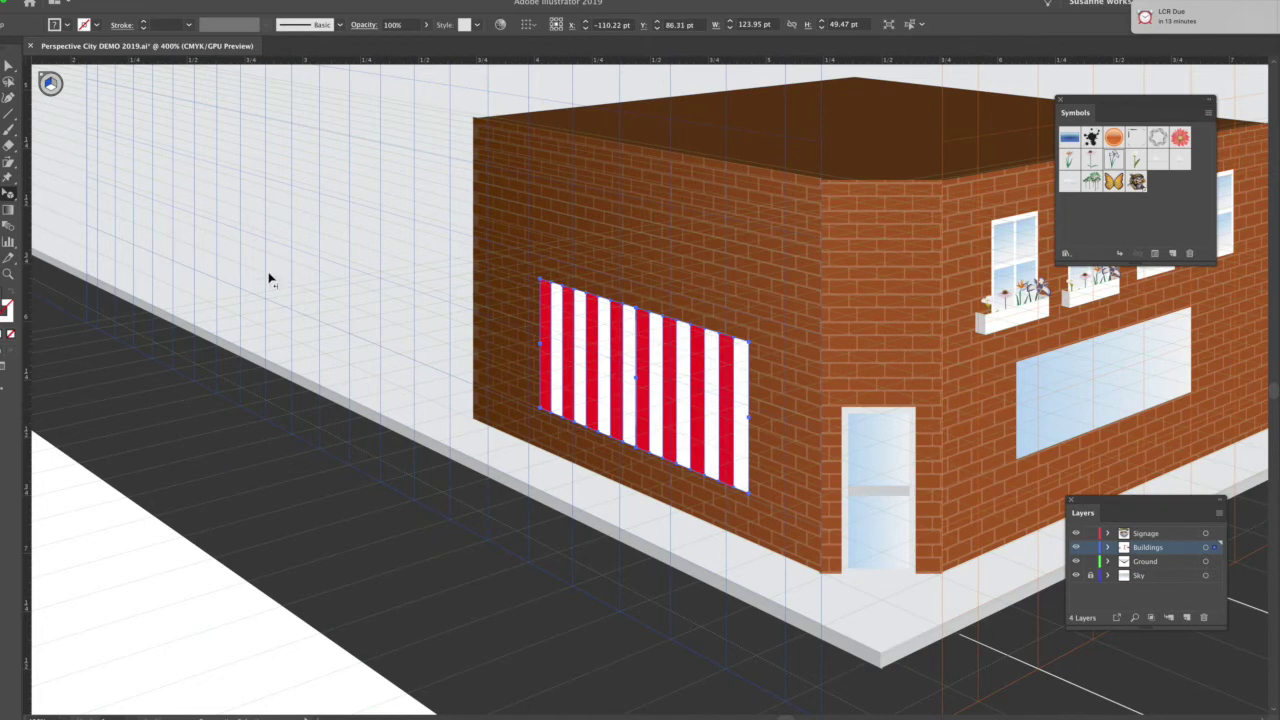
click(7, 163)
drag(734, 462, 676, 440)
- Scale the sheared awning to about 174 × 43 pt and position it over the left wall's window
key(v)
drag(615, 365, 576, 358)
drag(455, 467, 476, 452)
drag(556, 411, 554, 399)
key(Right)
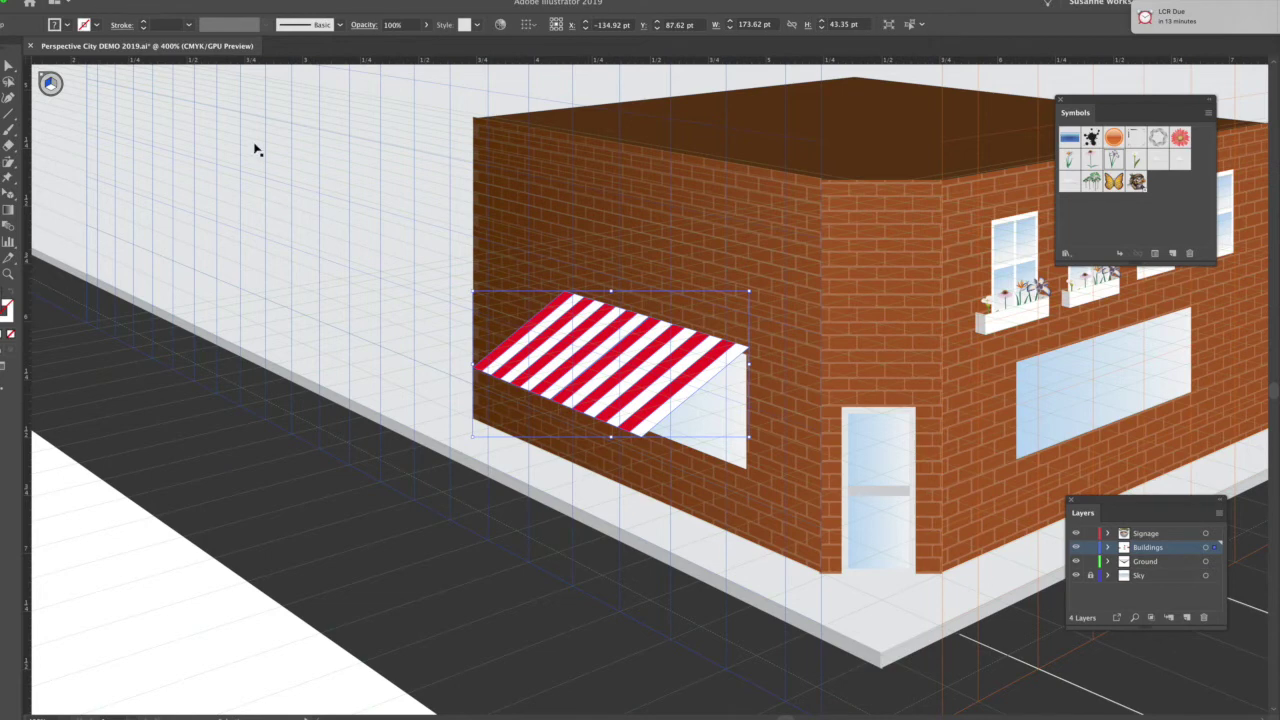
- Apply a Multiply drop shadow to the awning with 75% opacity, 0.1 in X and Y offsets and 0.07 in blur
click(181, 1)
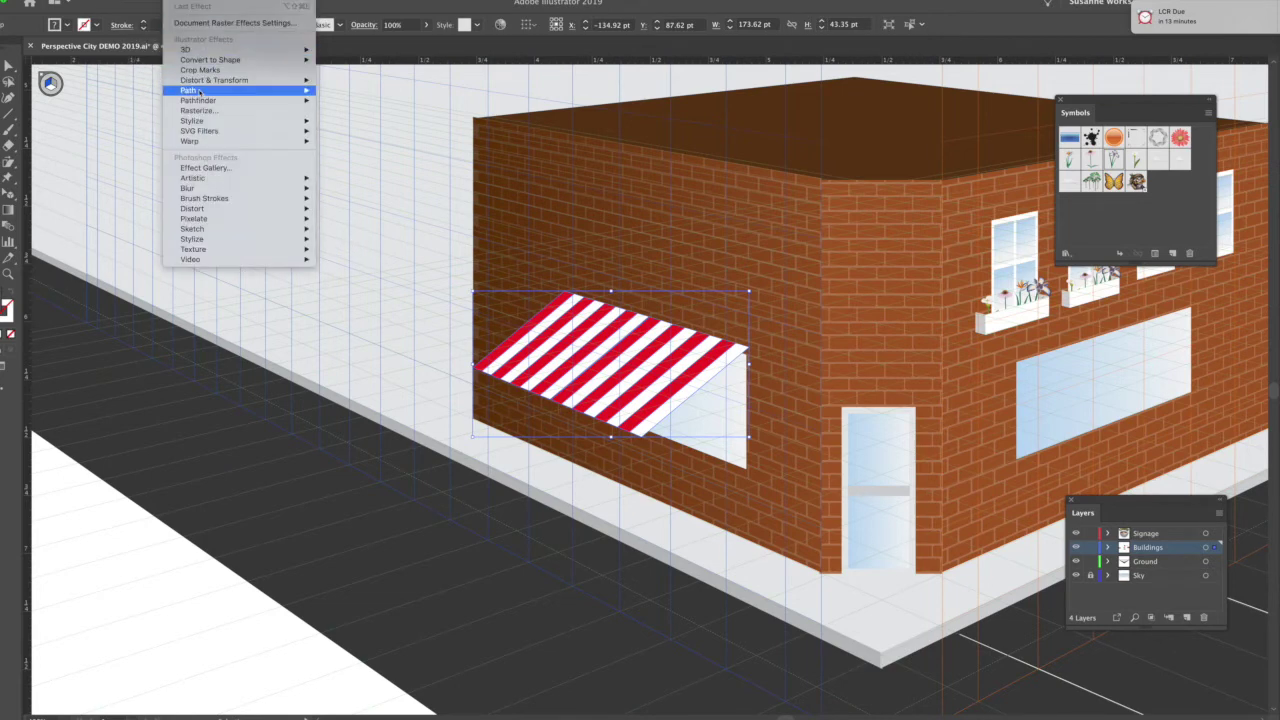
mouse_move(199, 121)
click(352, 120)
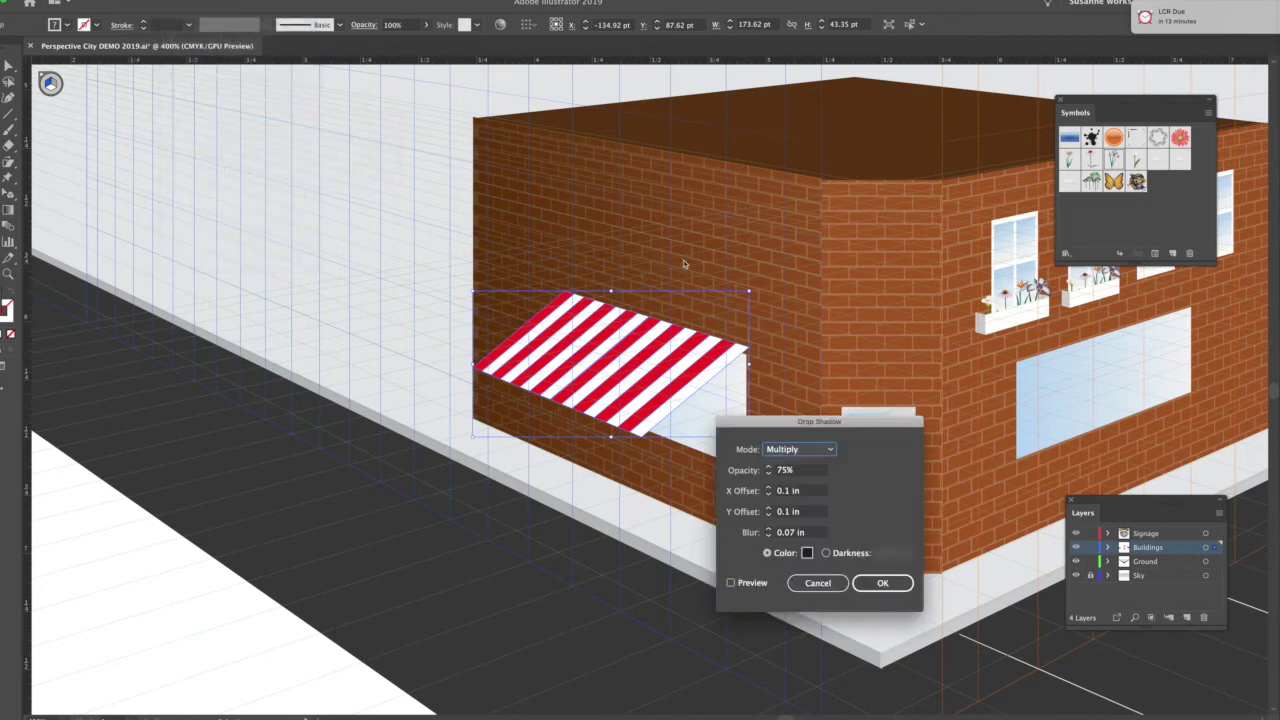
click(731, 583)
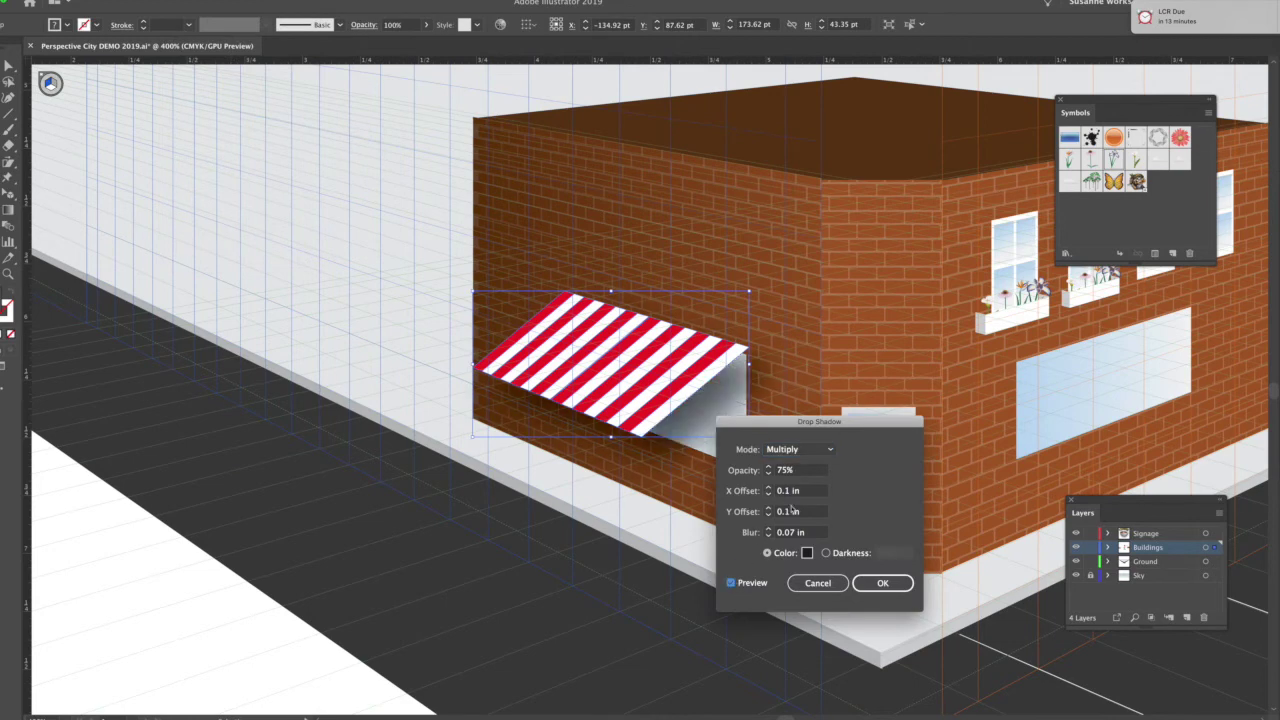
click(860, 581)
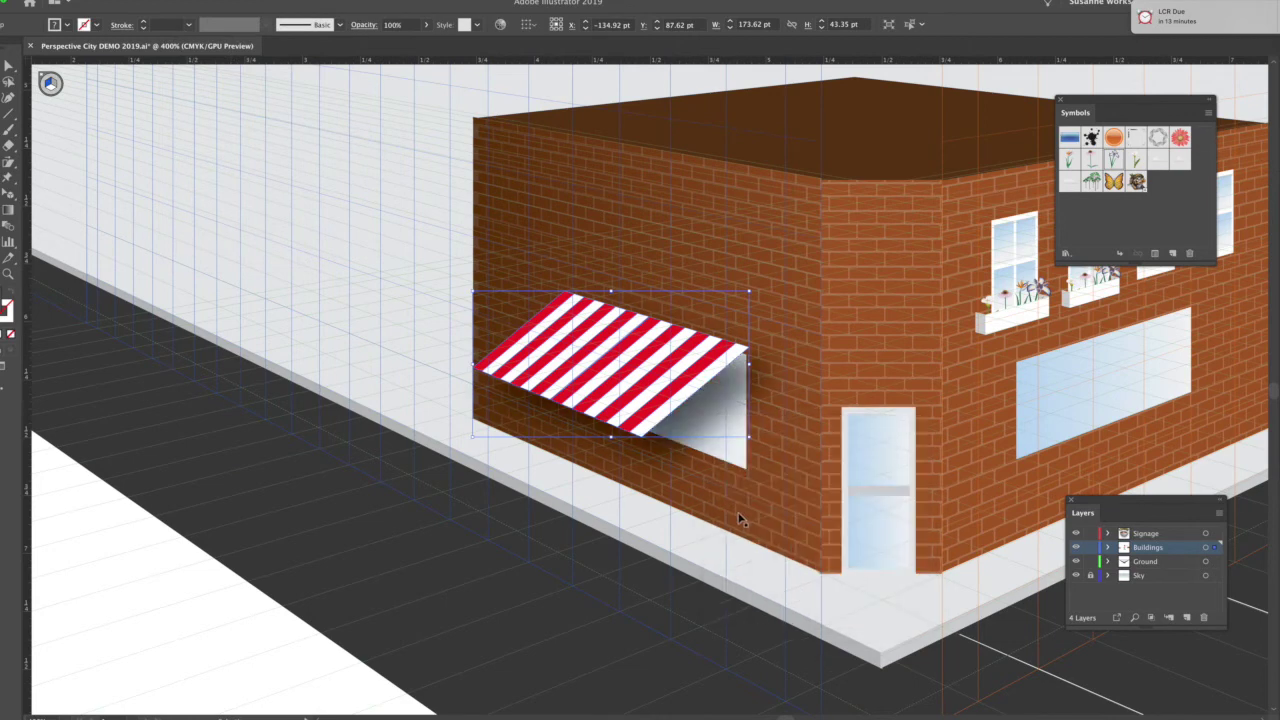
- Duplicate the red-and-white scalloped trim beside the left wall's awning and scale the copy to about 1.83 in wide
scroll(740, 519, down, 3)
scroll(740, 519, right, 10)
scroll(740, 519, up, 3)
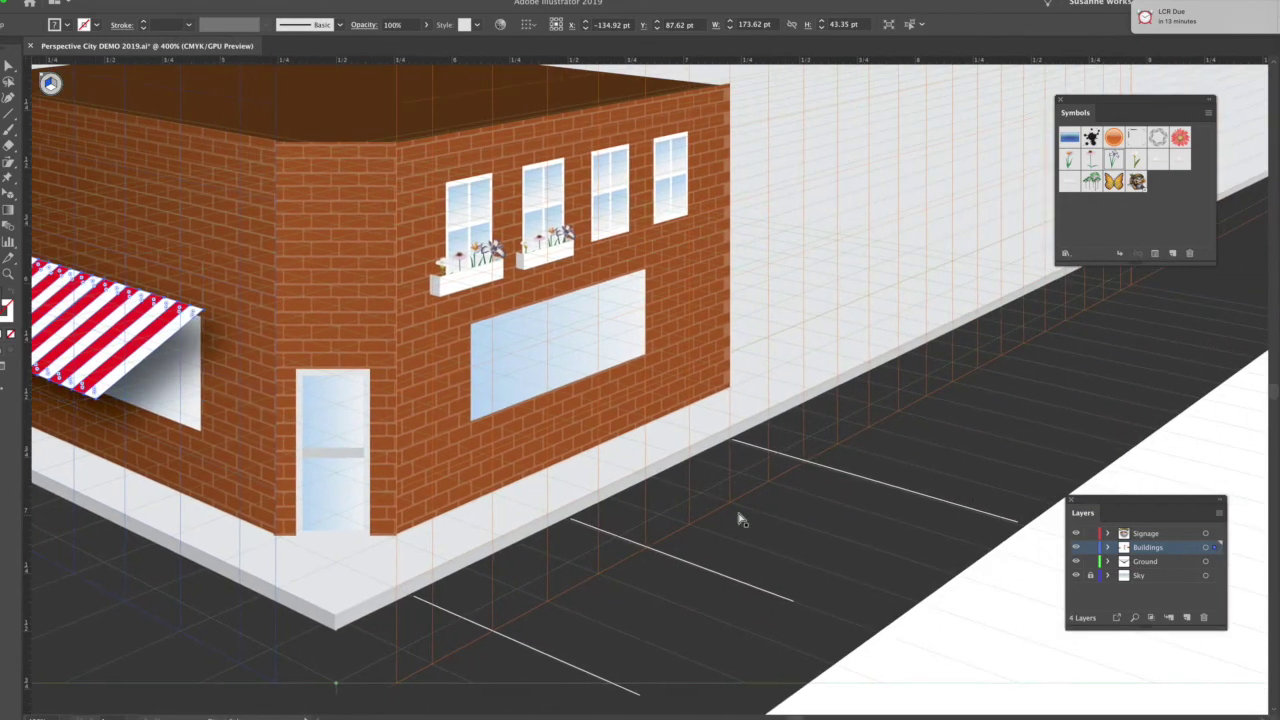
key(super+0)
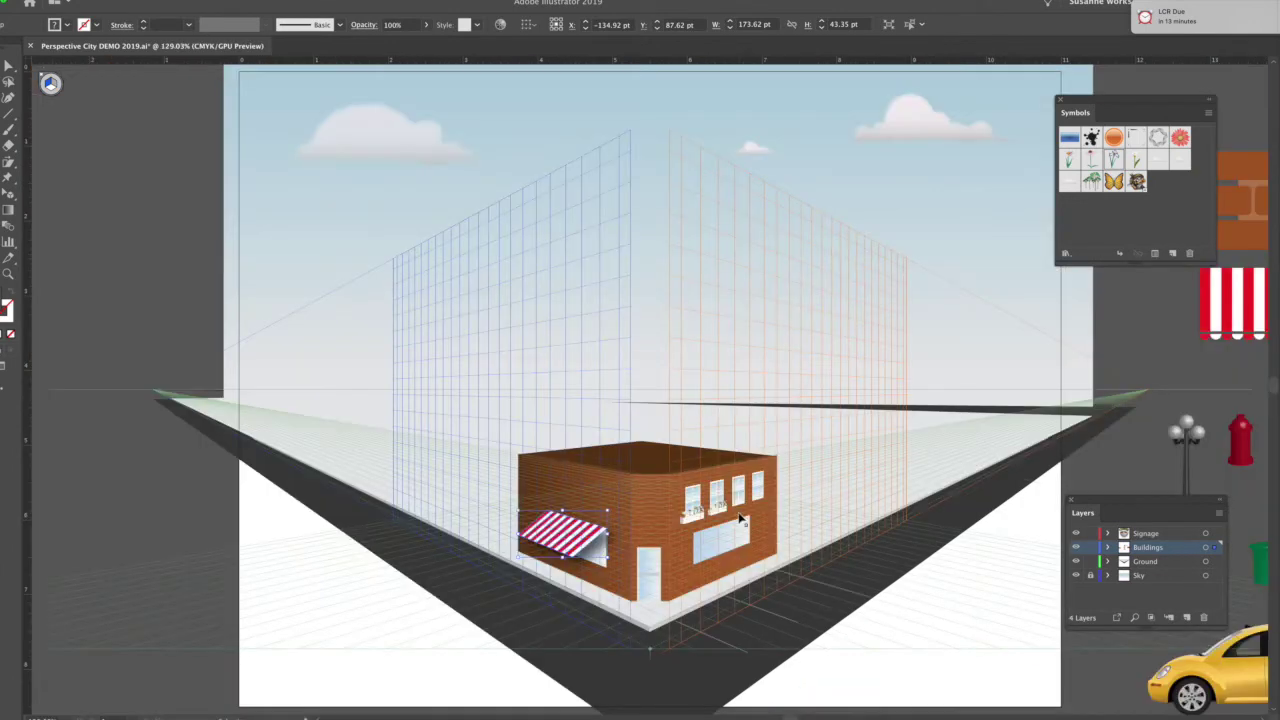
click(1207, 340)
drag(1207, 340, 572, 556)
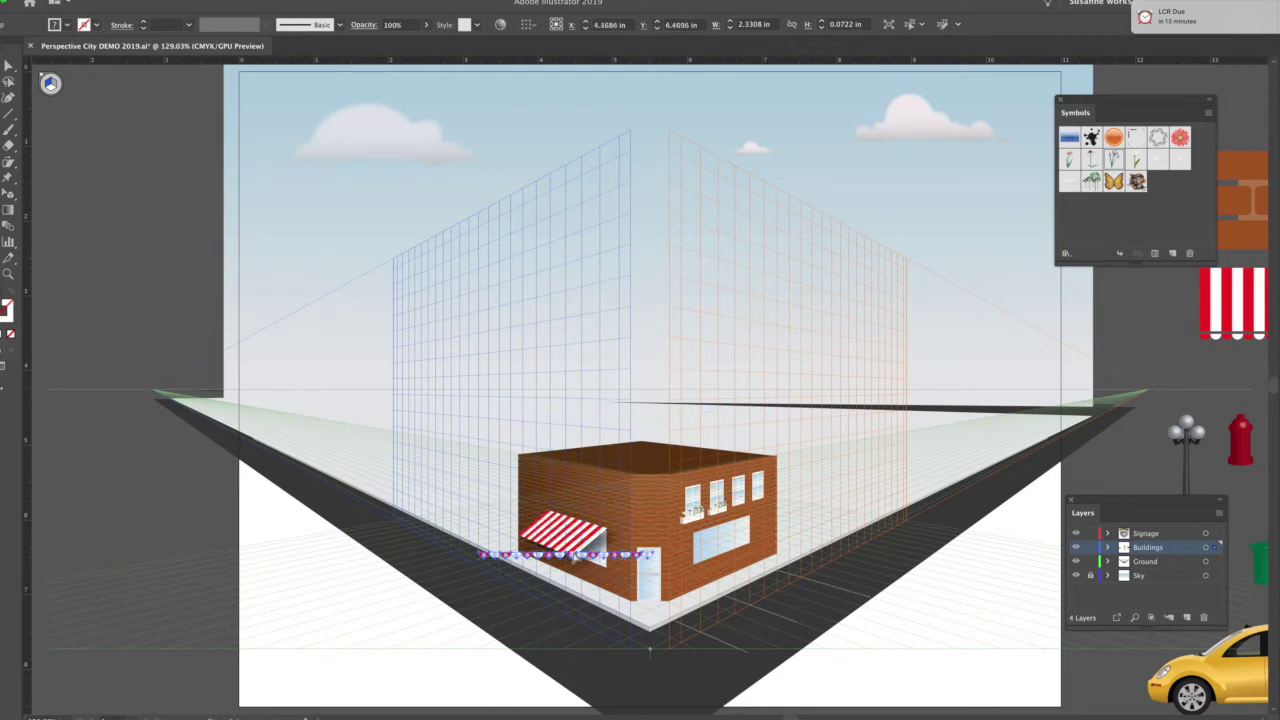
key(super+equal)
key(super+equal)
key(super+equal)
key(super+equal)
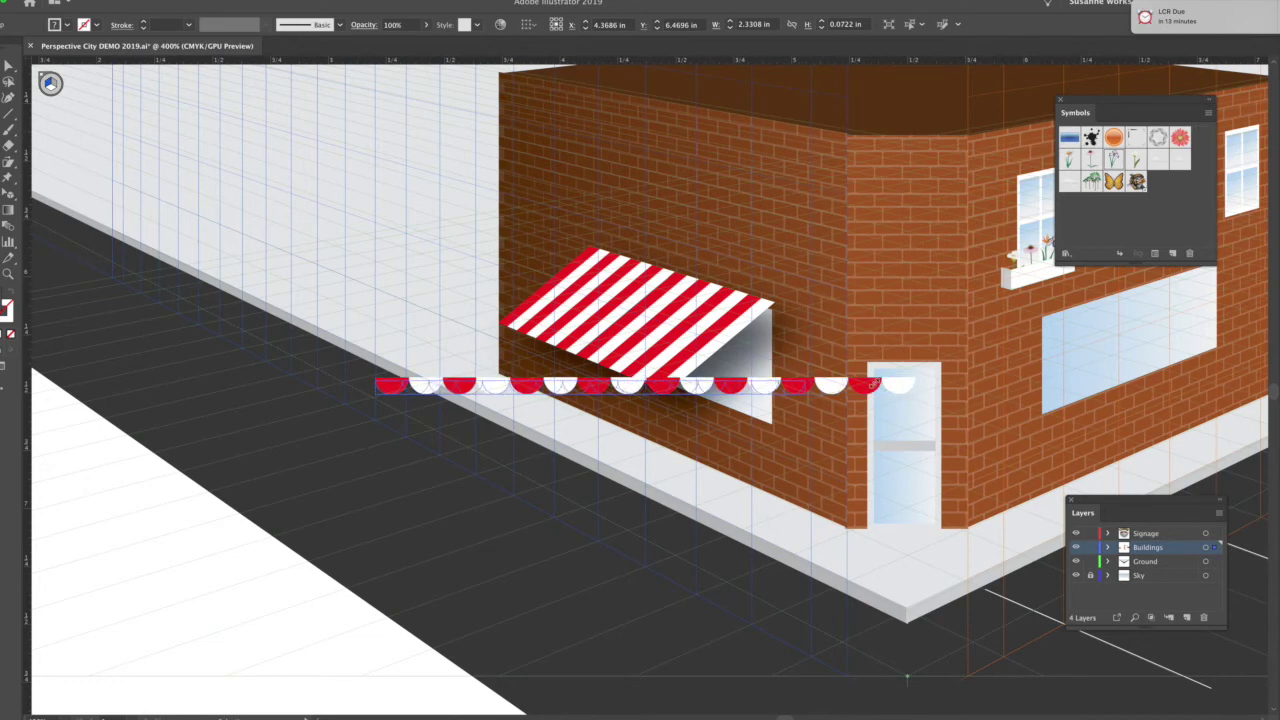
drag(849, 384, 847, 386)
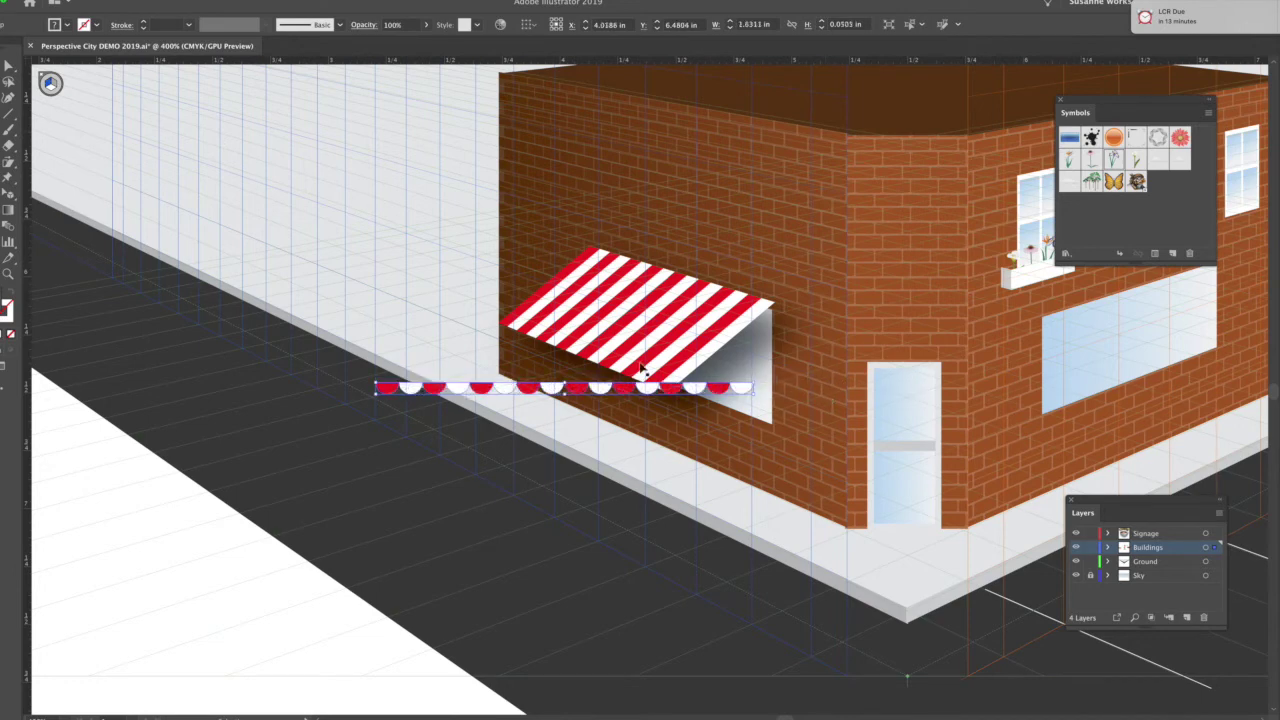
- Attach the scalloped trim to the left grid plane and fit it along the awning's lower edge at about 116 × 4 pt
click(8, 193)
drag(694, 387, 649, 394)
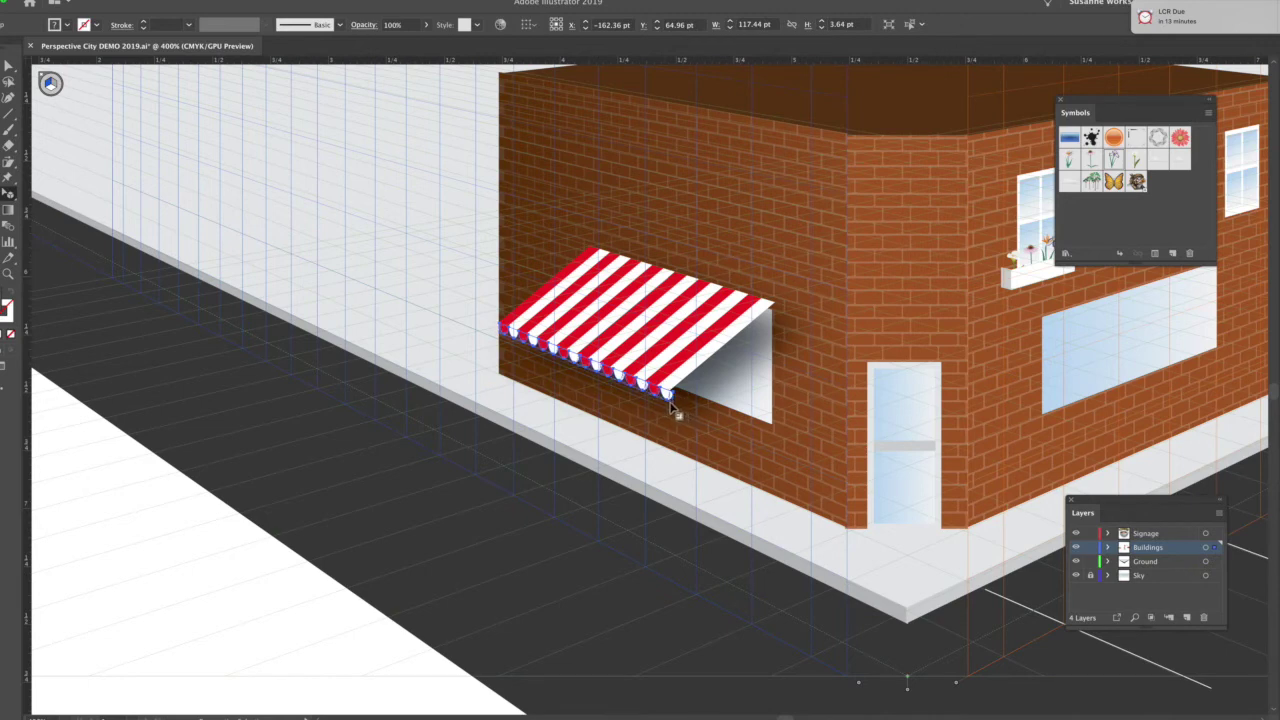
click(622, 481)
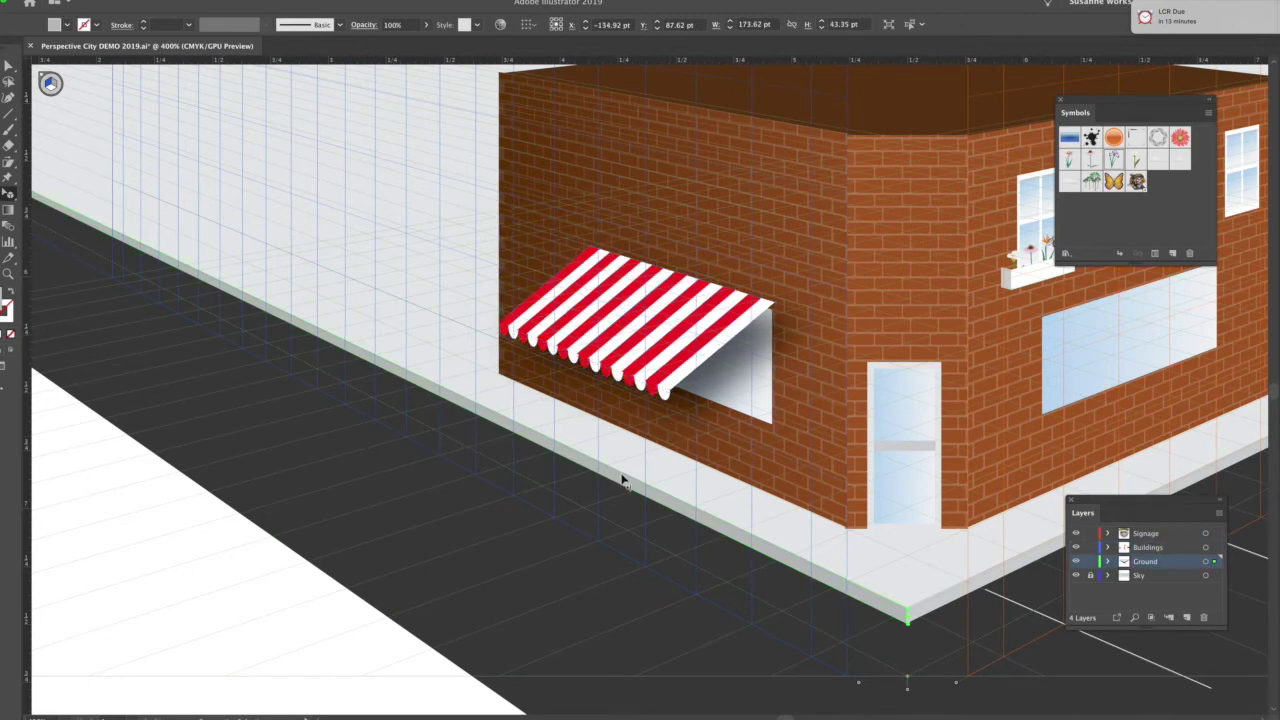
click(633, 391)
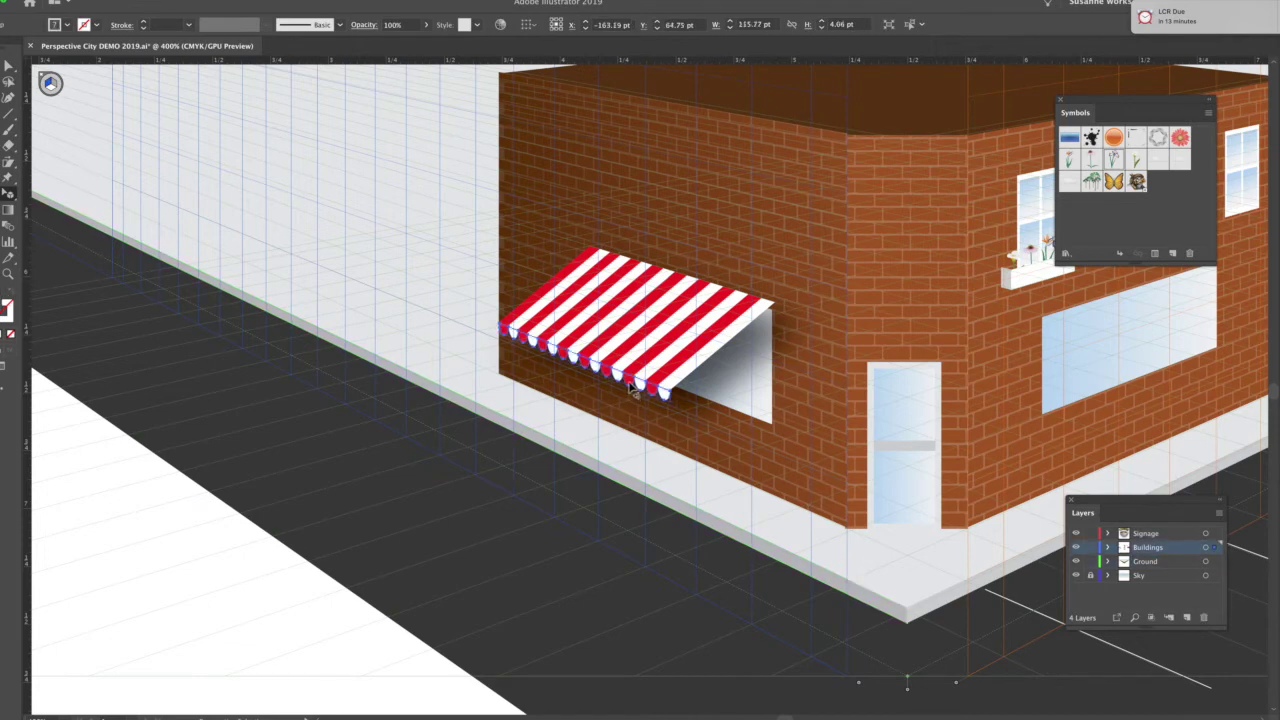
click(617, 409)
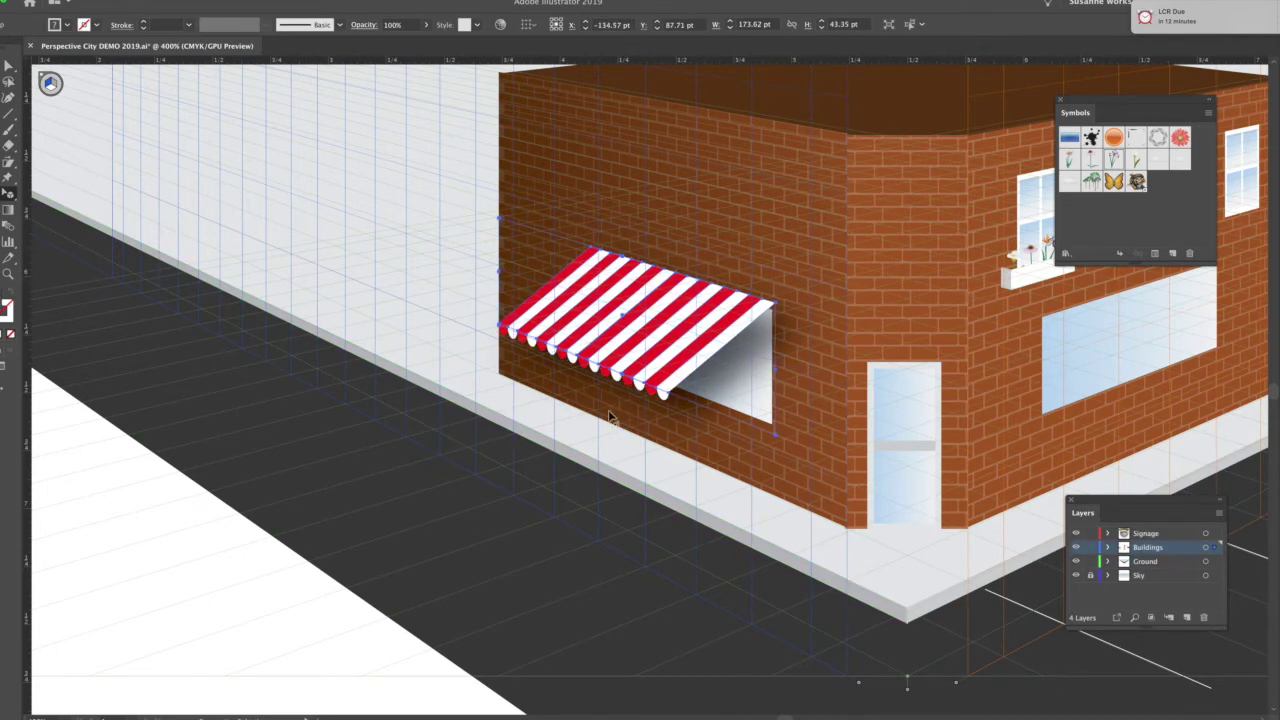
click(545, 483)
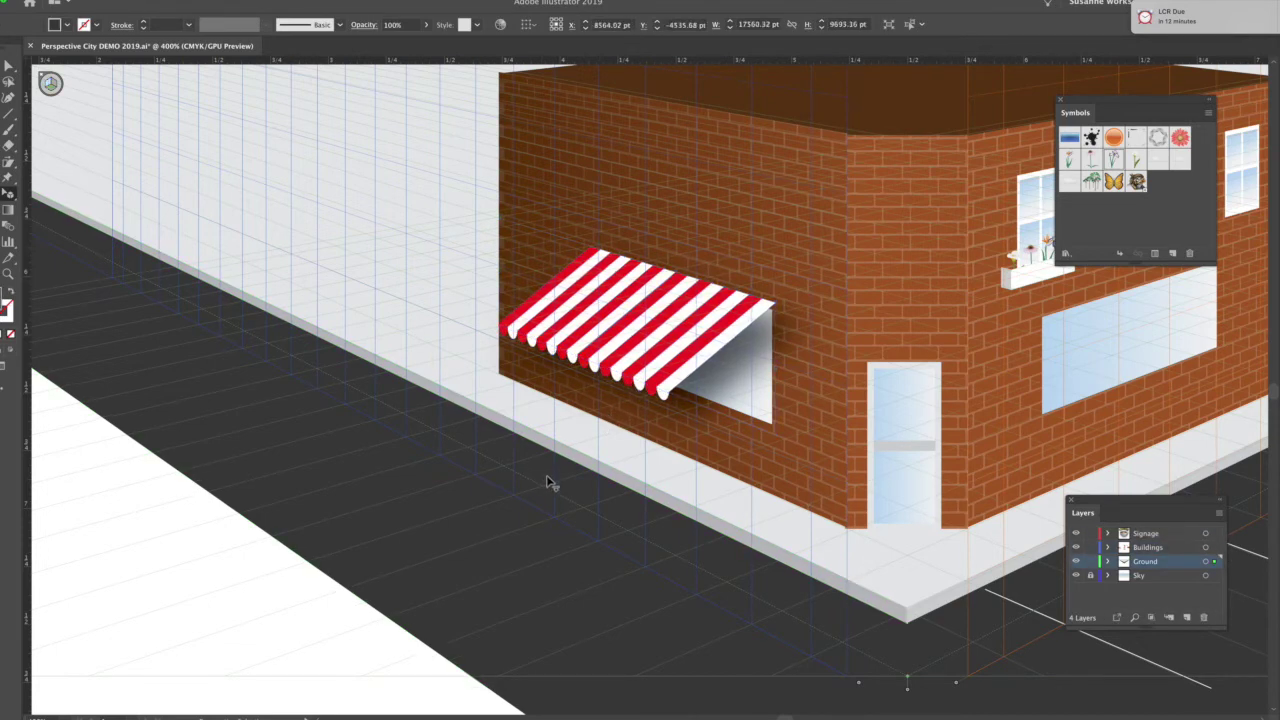
- Duplicate the COFFEE cup sign and place the copy above the corner door, scaled to about 0.55 × 0.46 in
scroll(586, 484, right, 5)
scroll(631, 467, right, 5)
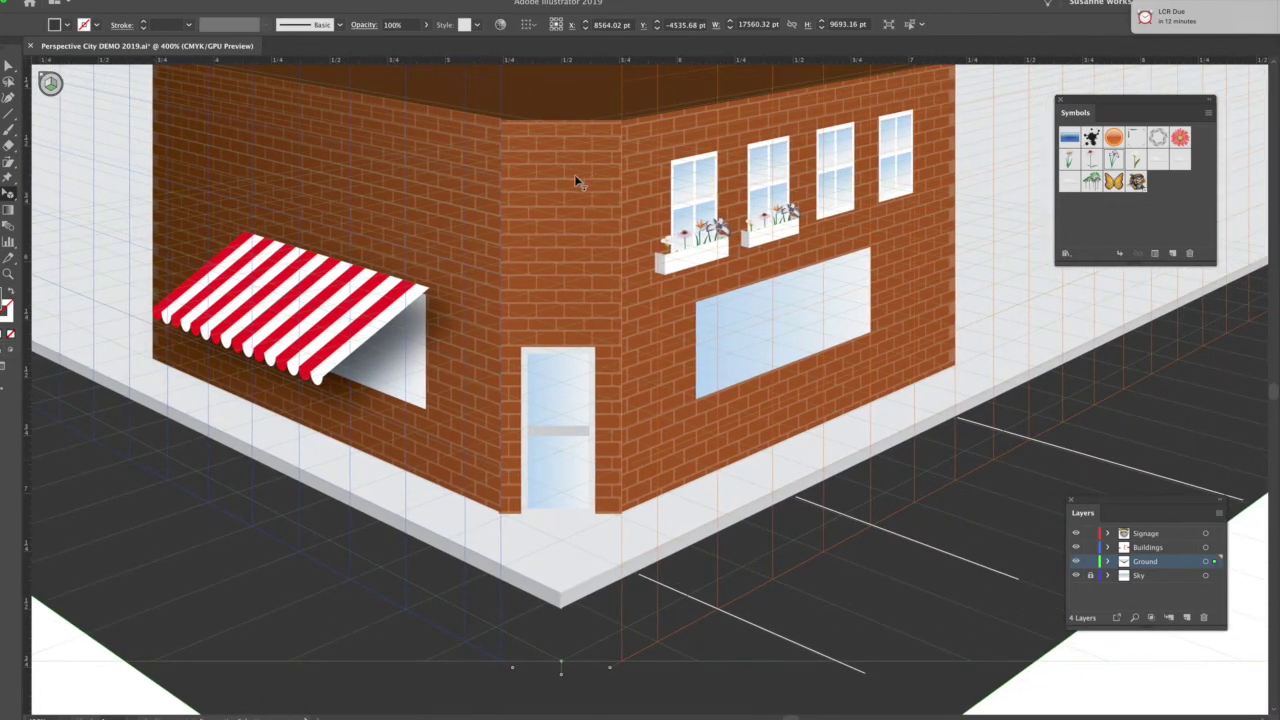
key(ctrl+0)
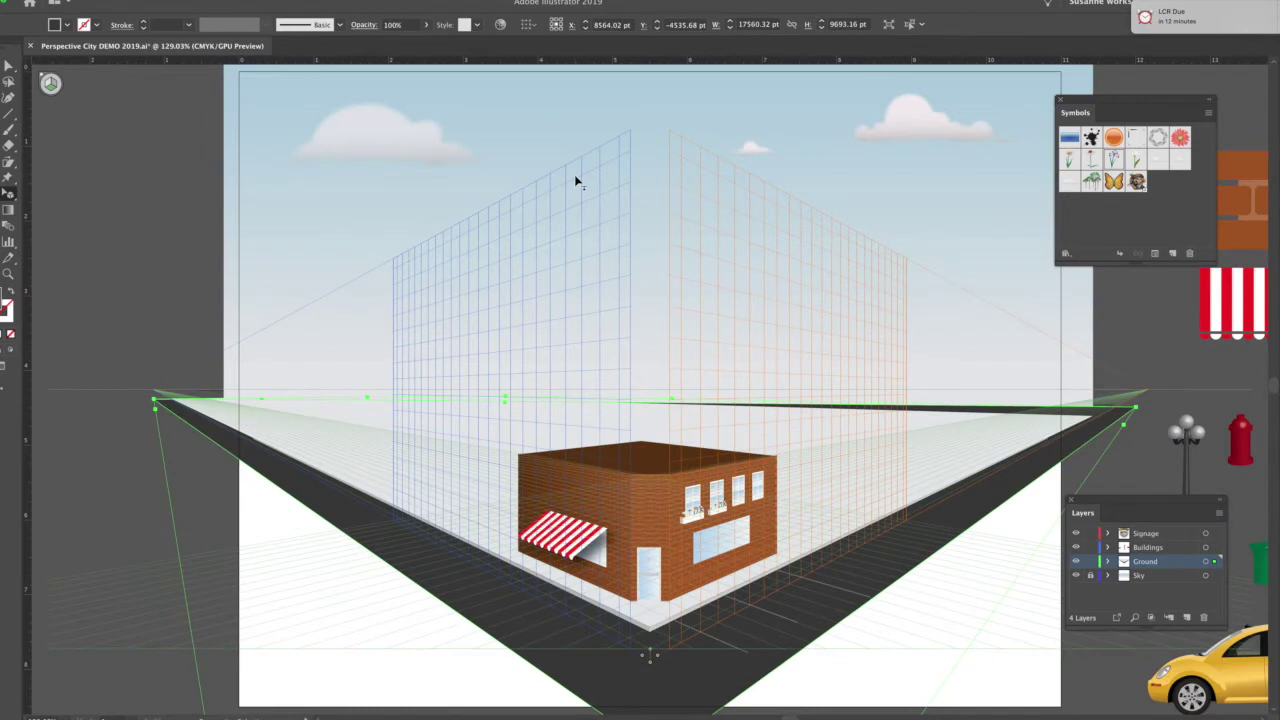
scroll(582, 306, right, 2)
scroll(582, 306, right, 3)
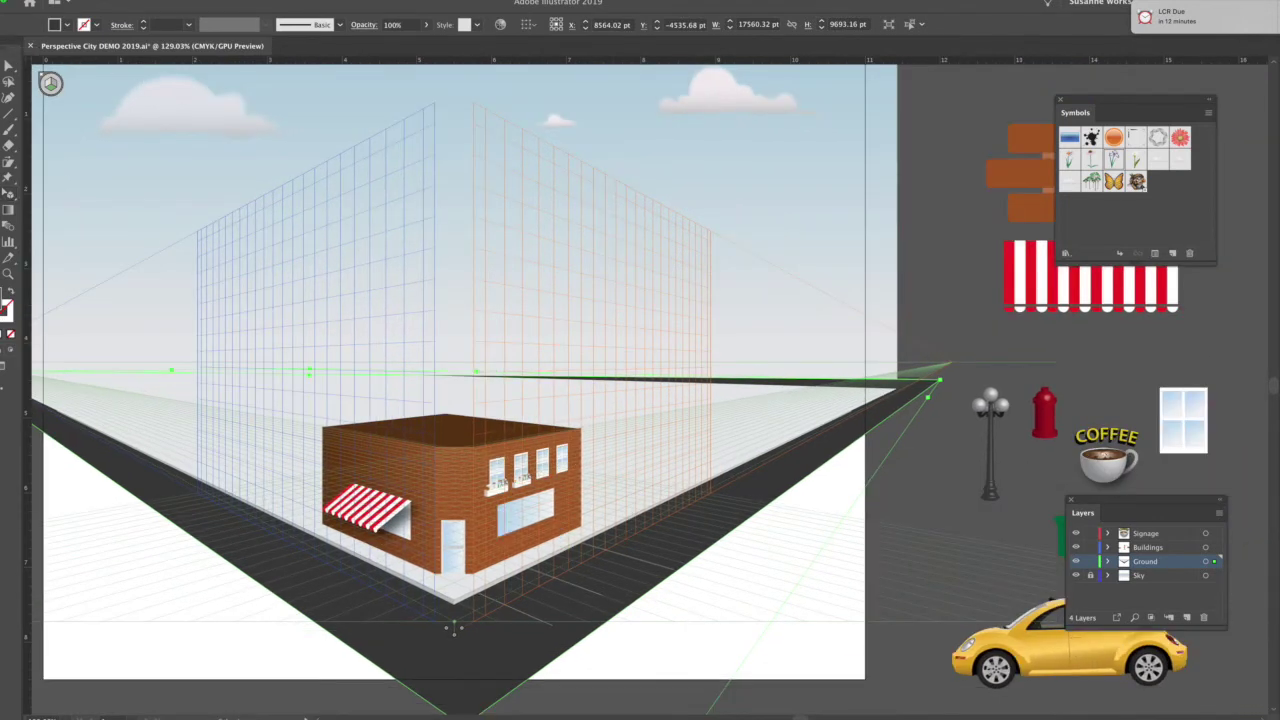
click(1128, 487)
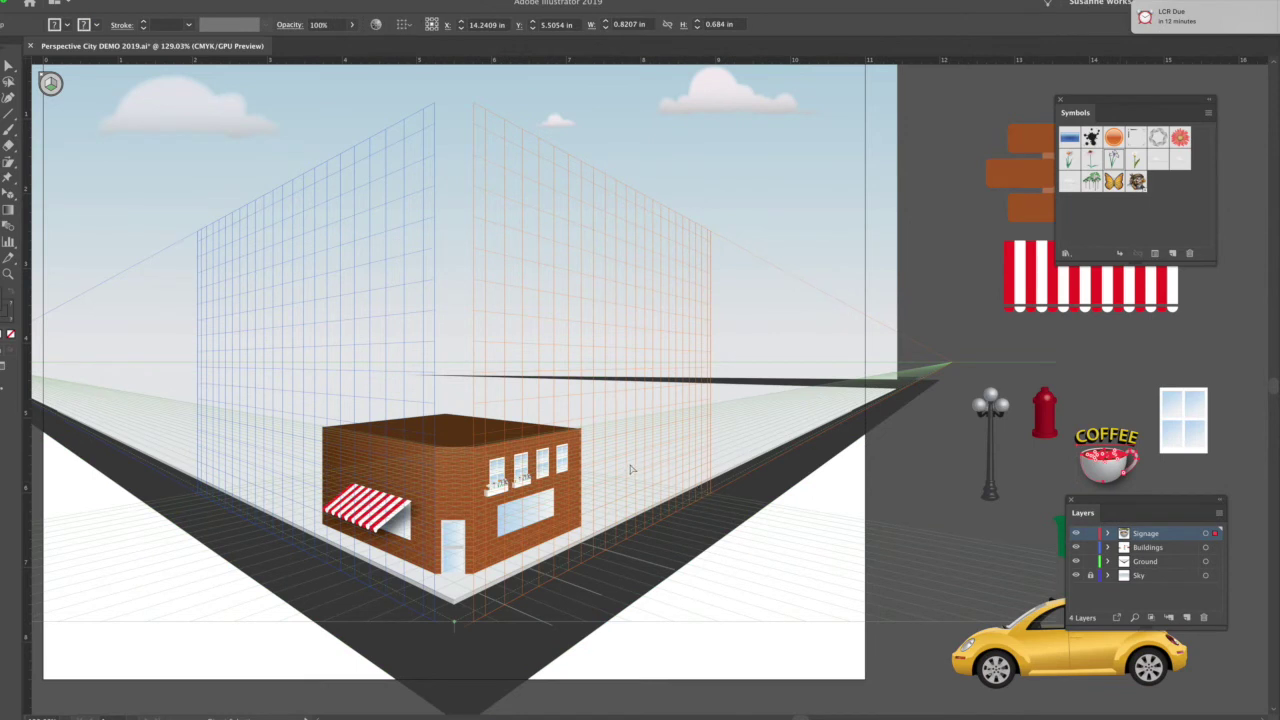
key(ctrl+v)
drag(645, 393, 477, 462)
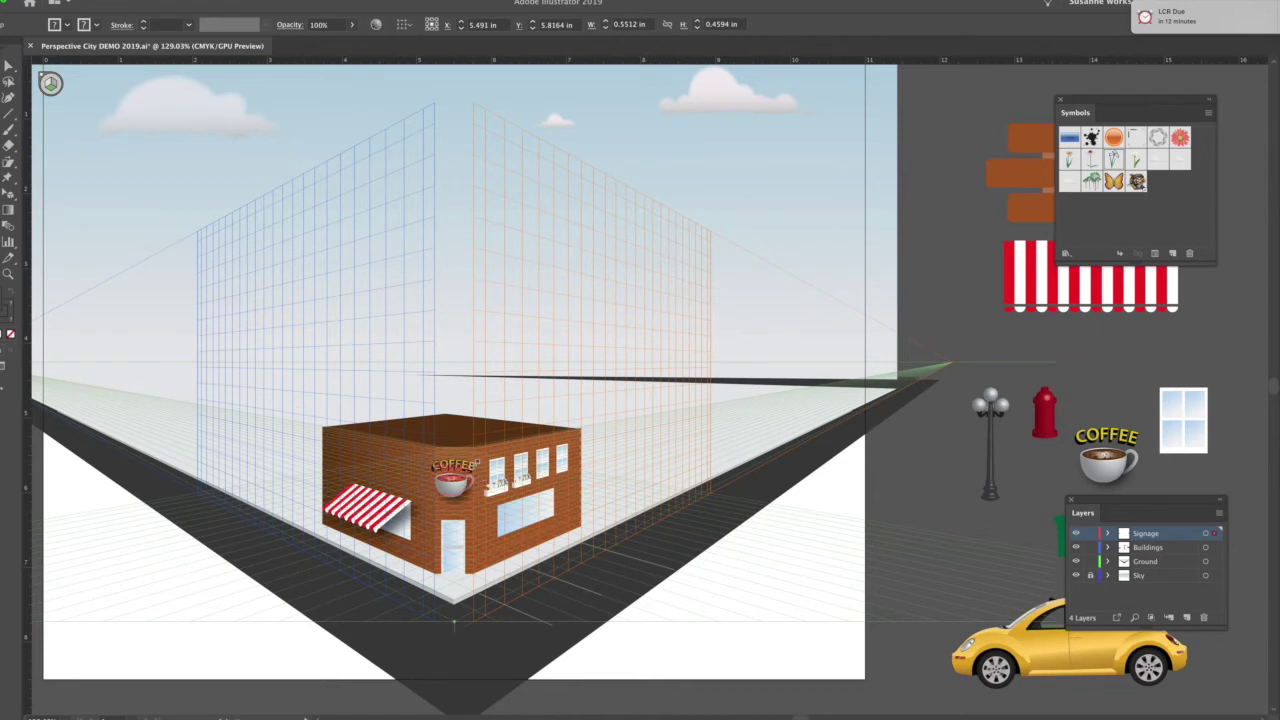
click(959, 506)
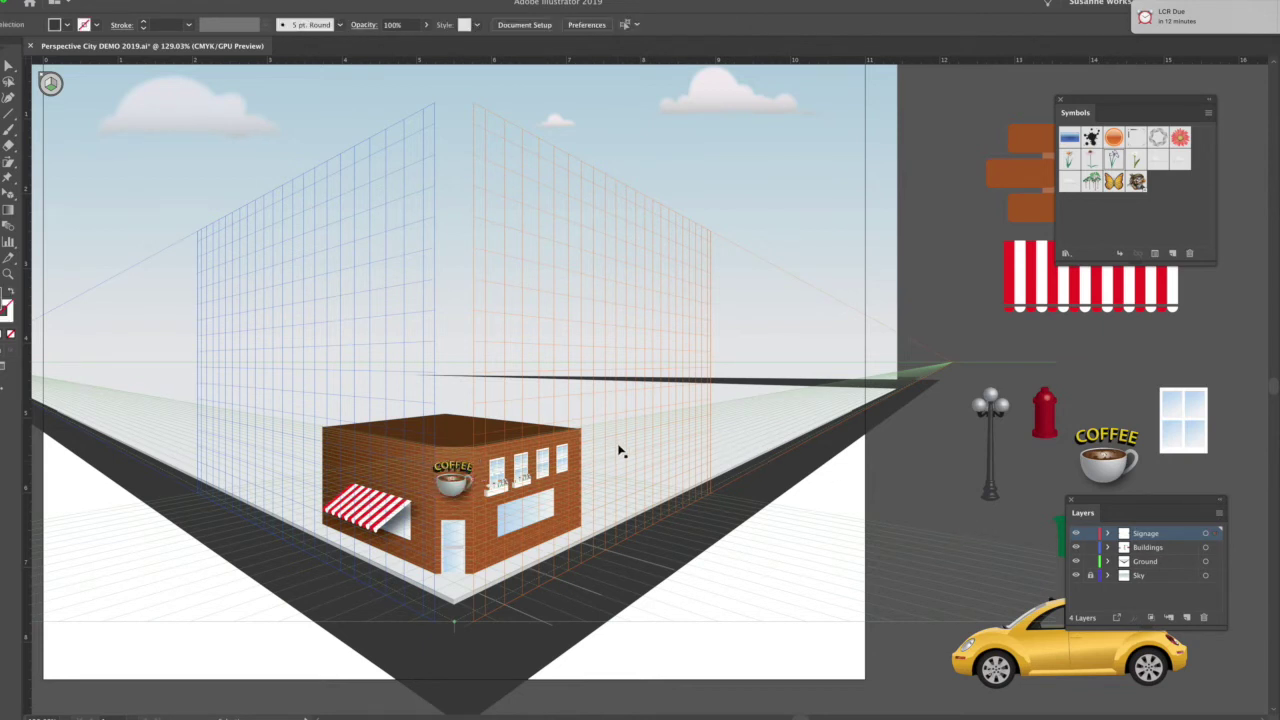
- Activate the Perspective Selection tool with no artwork selected
click(8, 130)
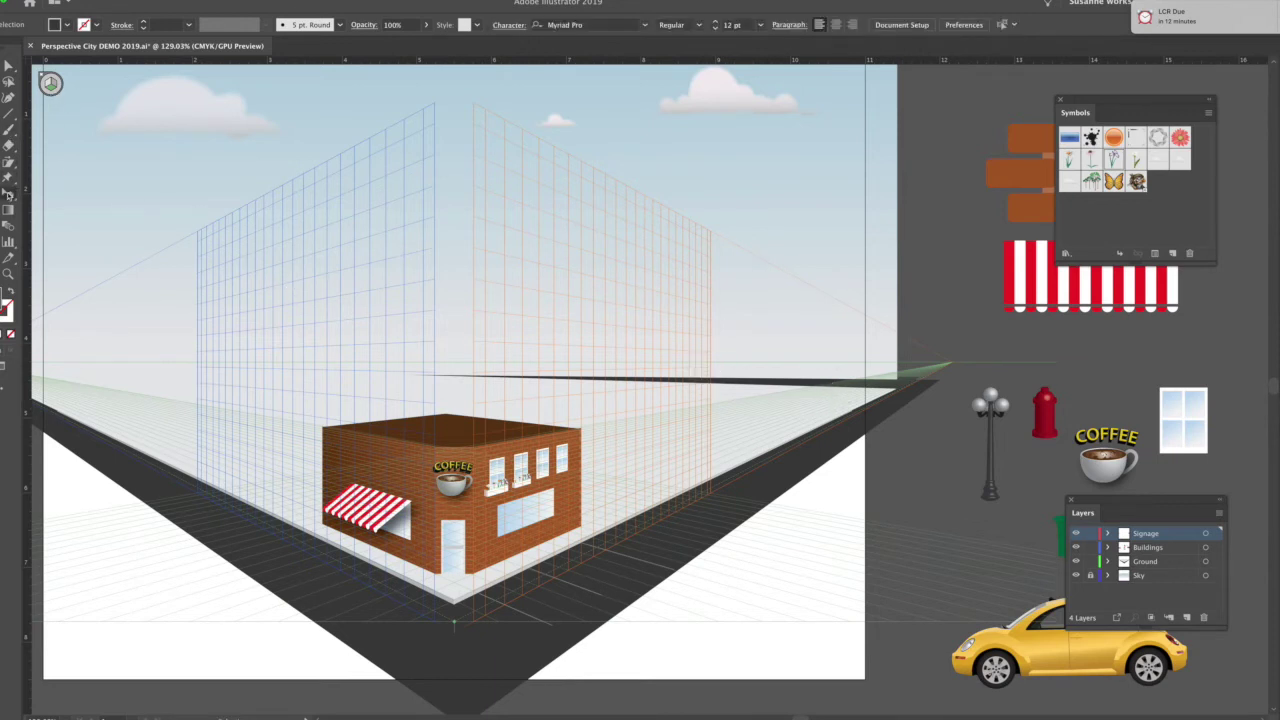
click(8, 193)
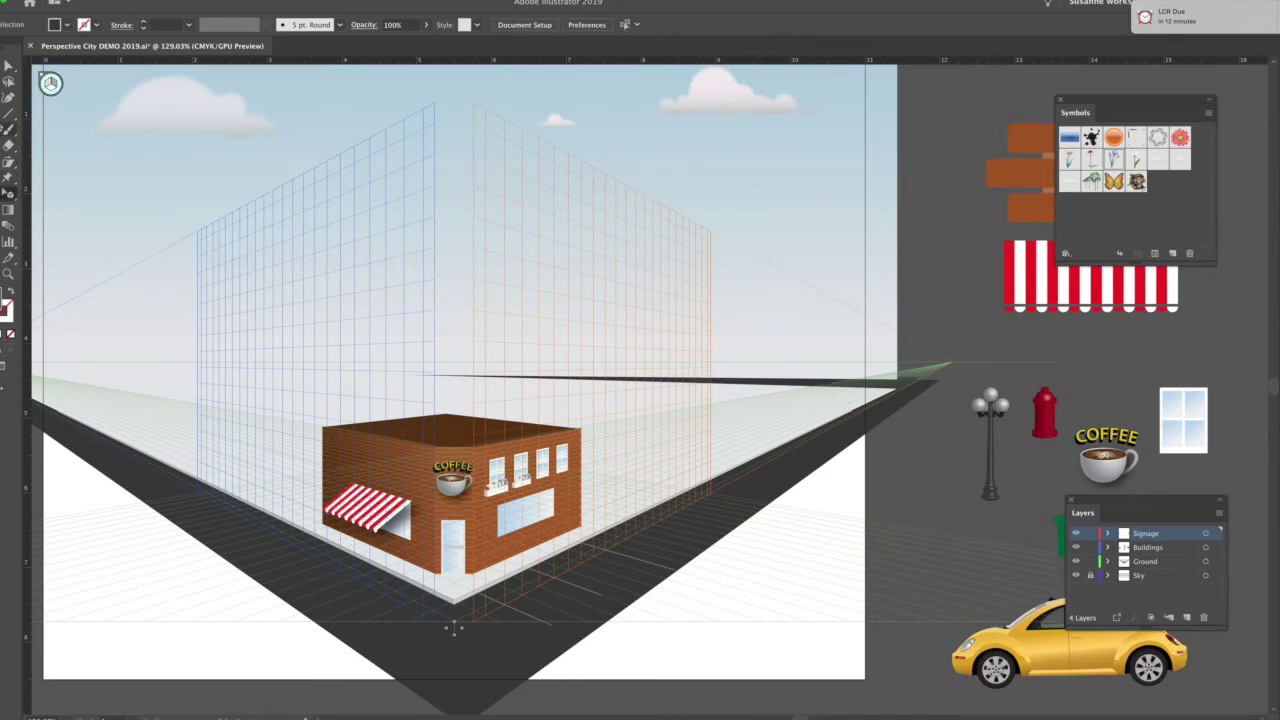
- Add the point text "ROSIE'S DINER" on the Signage layer above the coffee shop building
click(8, 130)
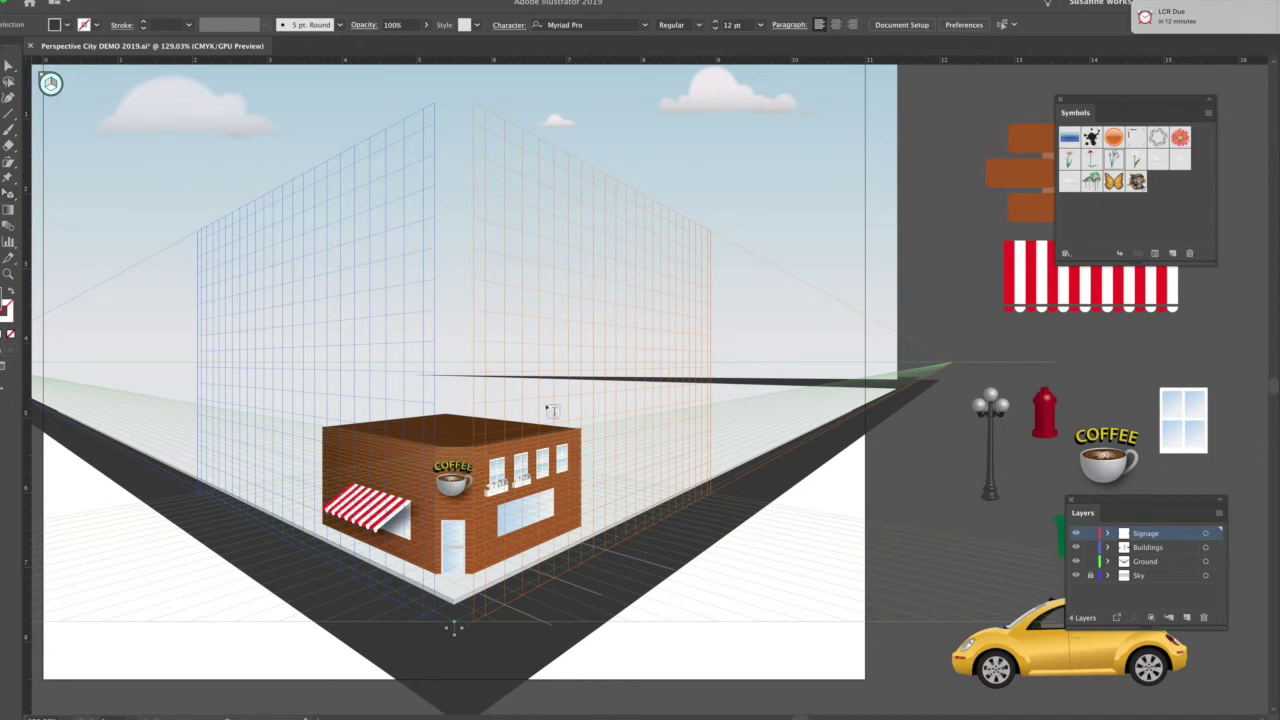
click(410, 343)
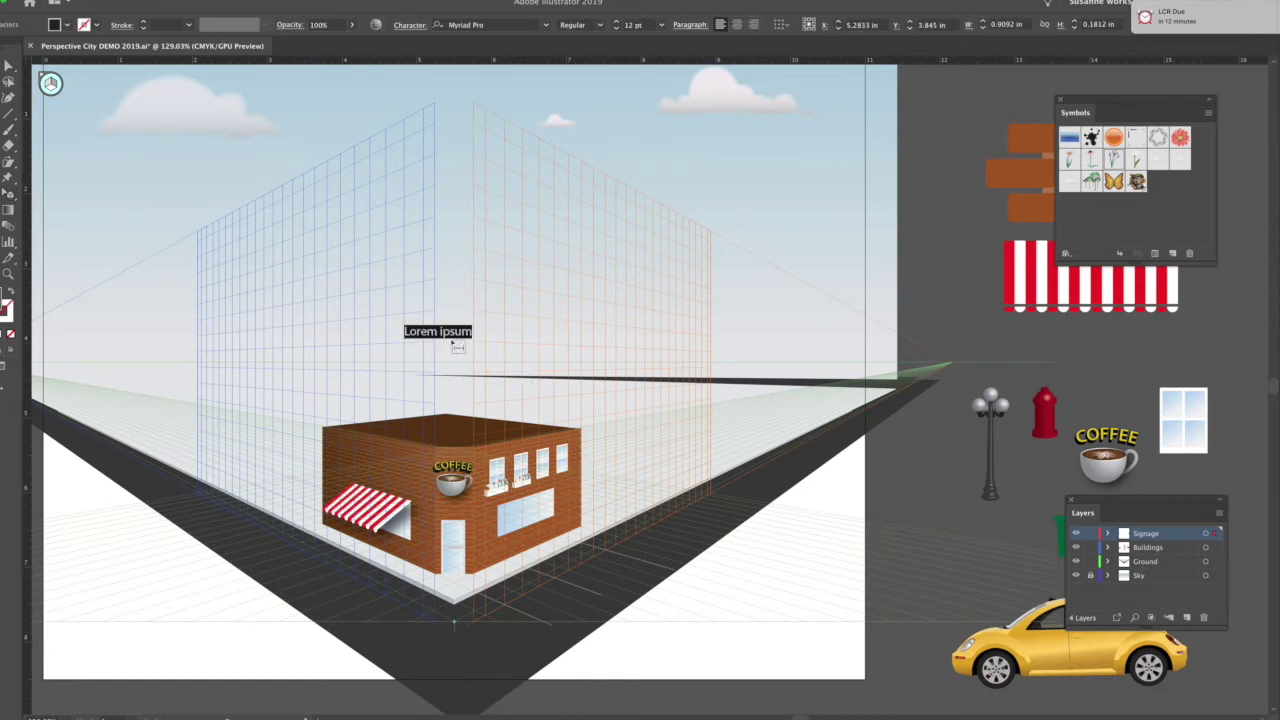
text(ROSIE)
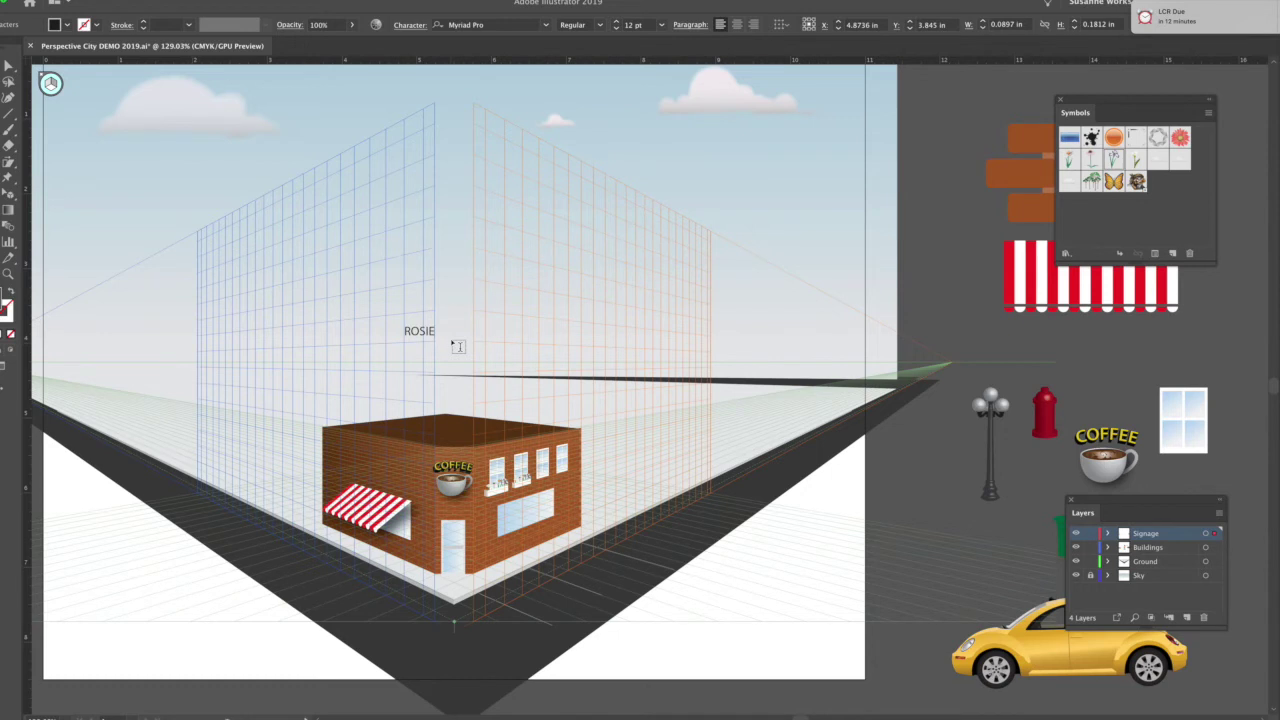
text('S DINER)
key(Escape)
scroll(452, 343, up, 1)
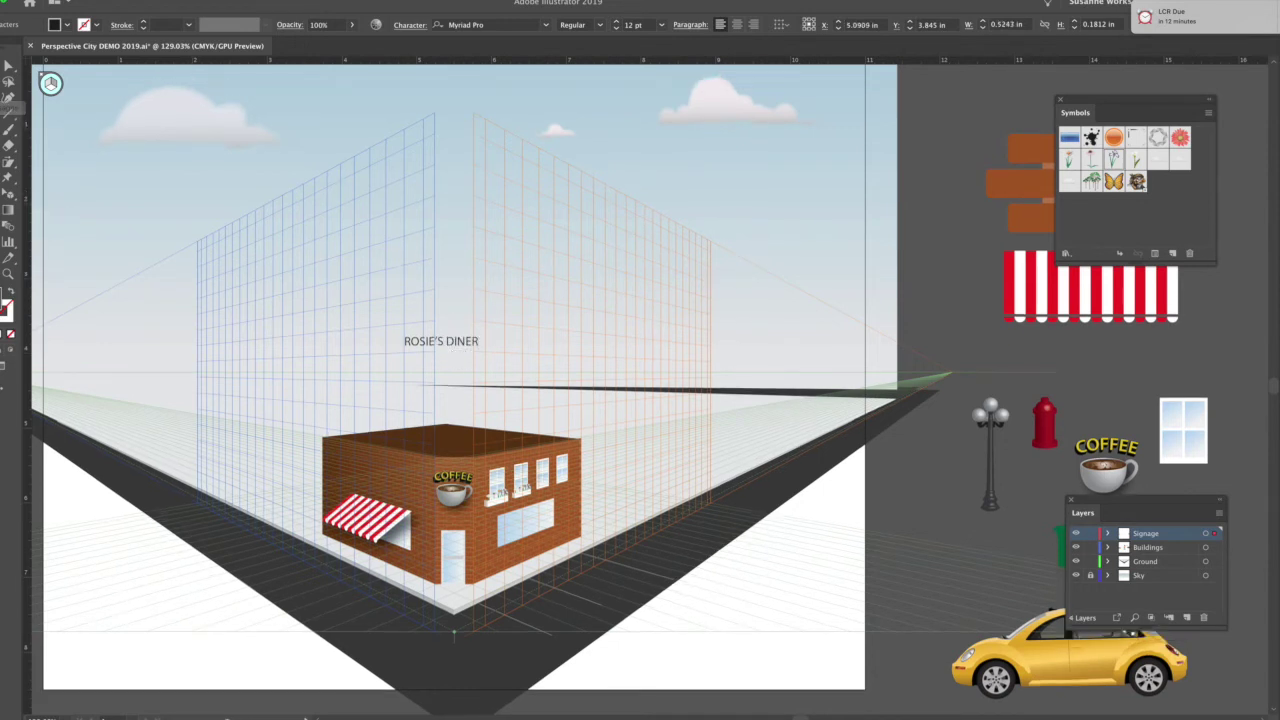
- Set the ROSIE'S DINER text to Myriad Pro Bold and move it just above the building's left roof edge
click(598, 25)
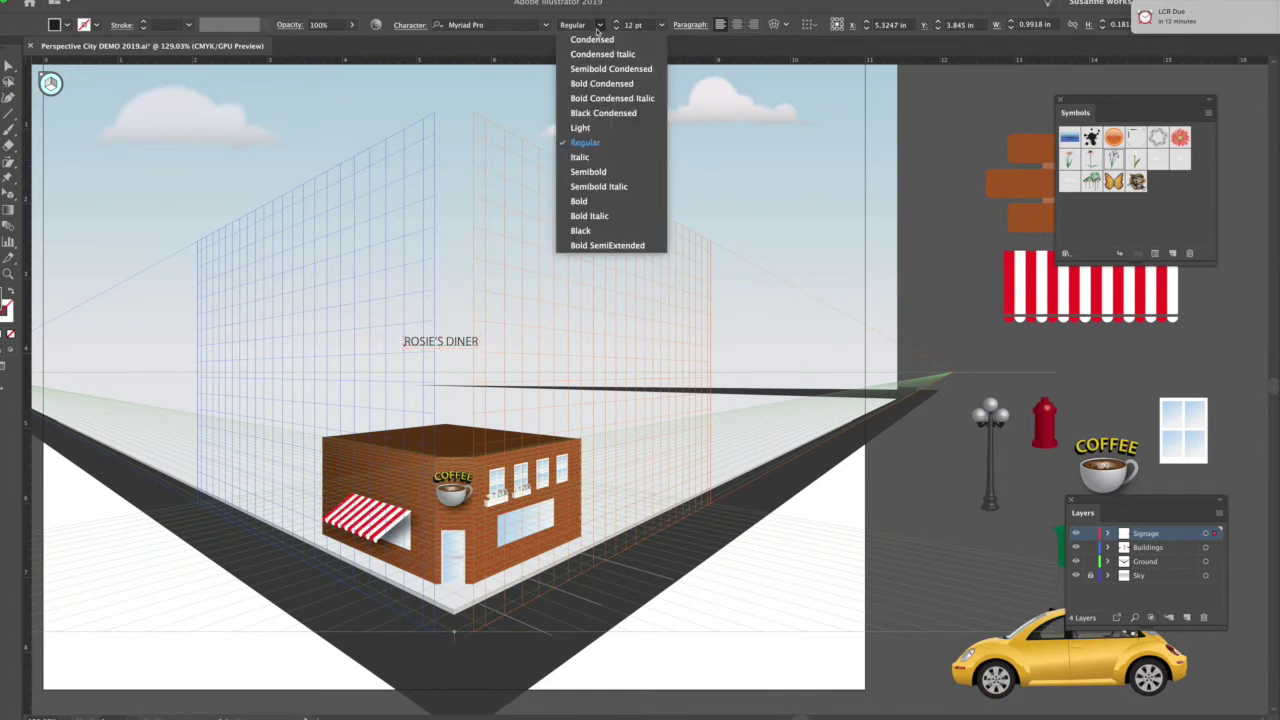
click(580, 201)
drag(465, 335, 410, 415)
key(super+equal)
key(super+equal)
key(super+equal)
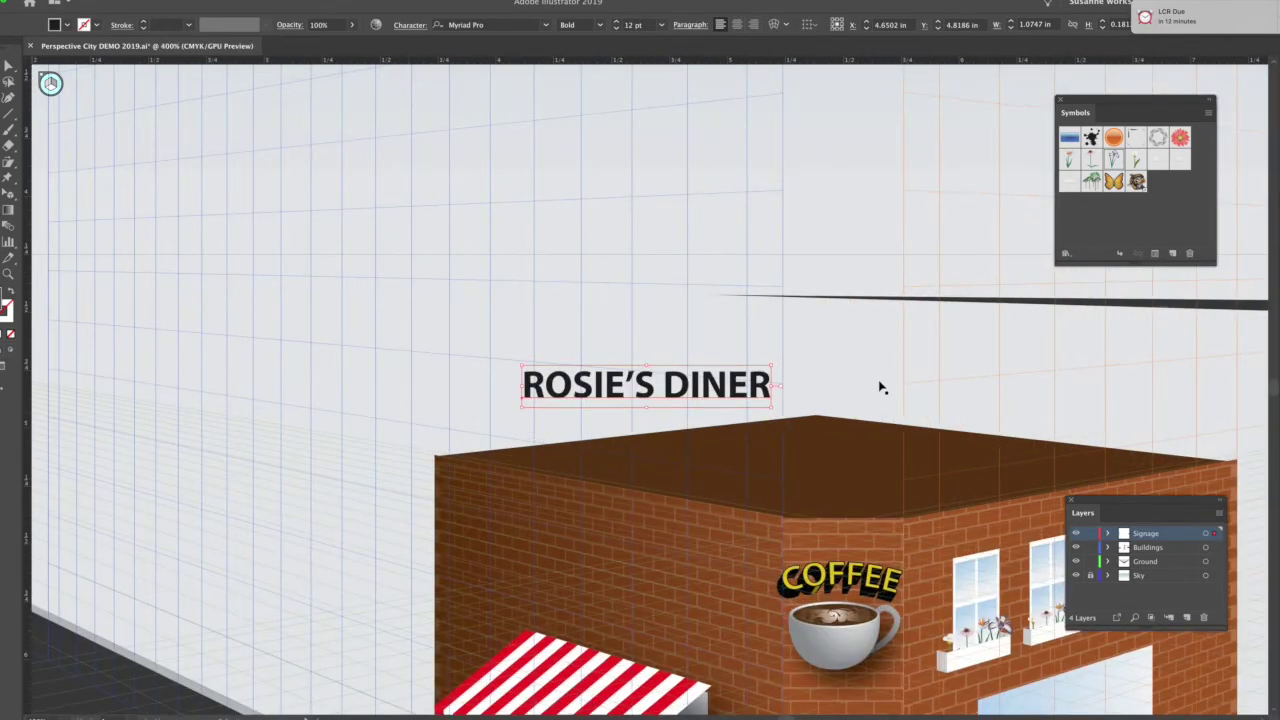
scroll(878, 389, up, 1)
scroll(878, 389, down, 3)
scroll(878, 382, down, 5)
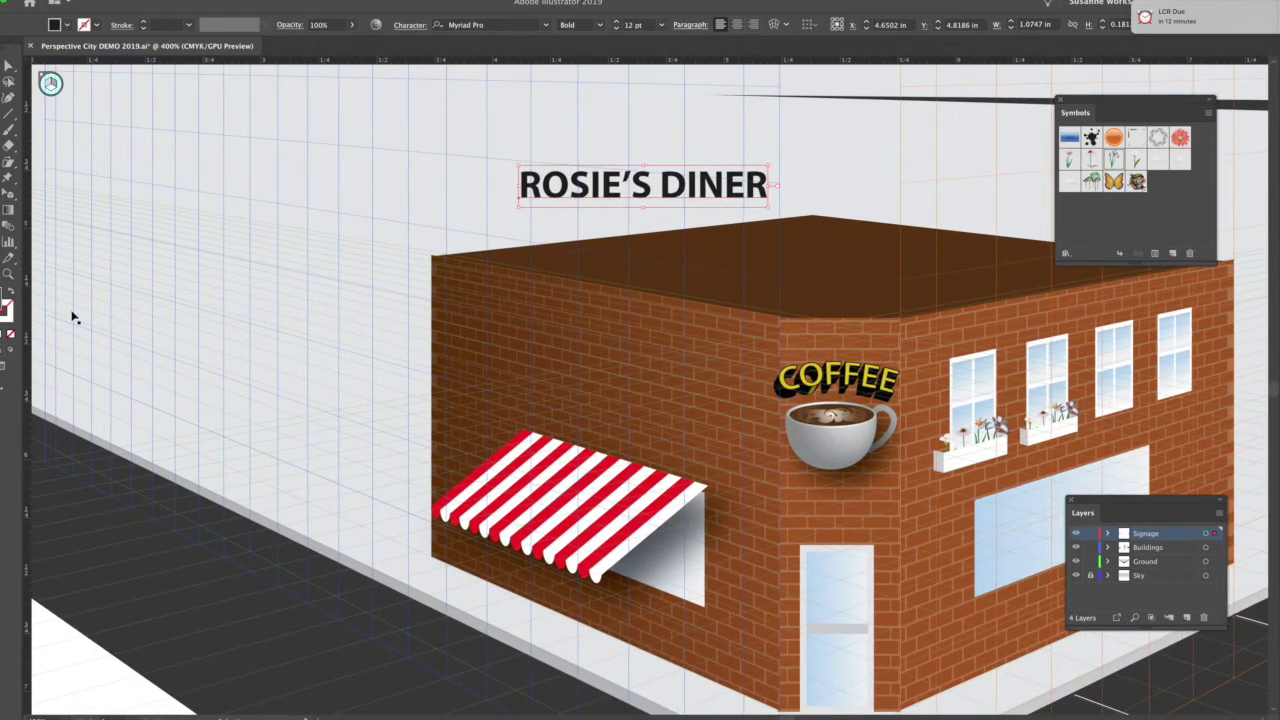
- Give the ROSIE'S DINER text a yellow fill and a black 0.25 pt stroke
click(8, 314)
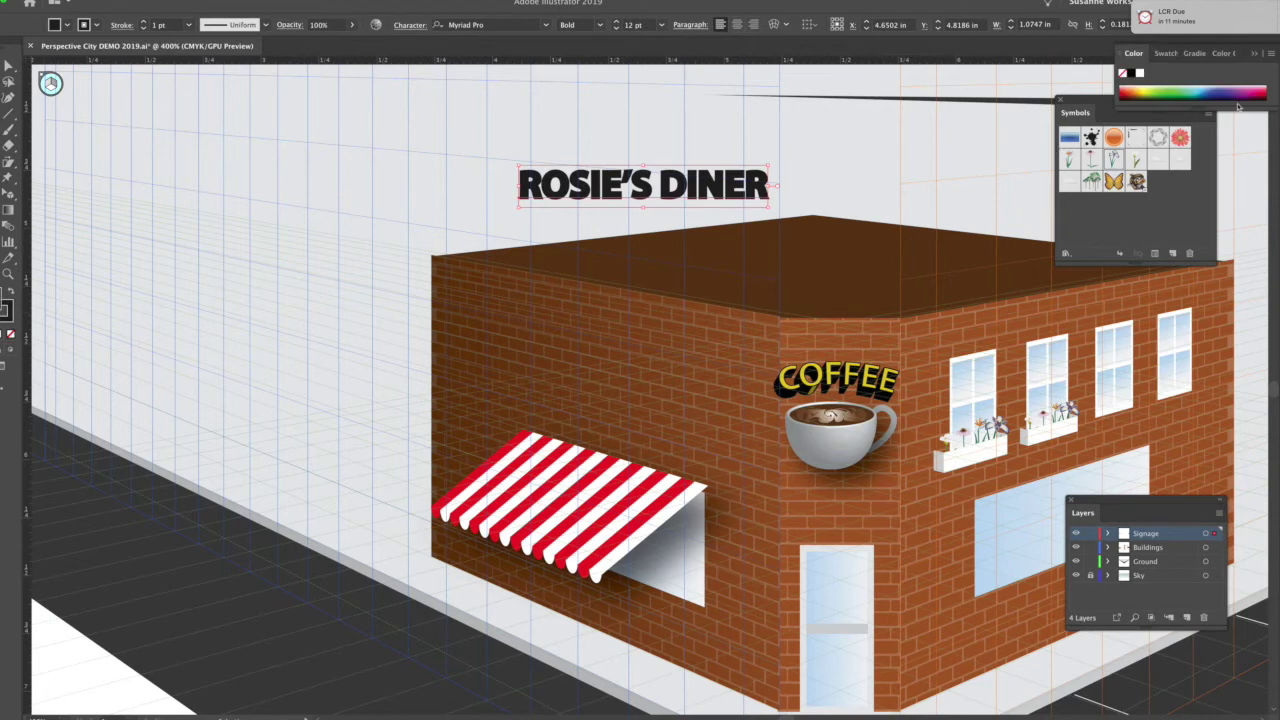
click(1163, 53)
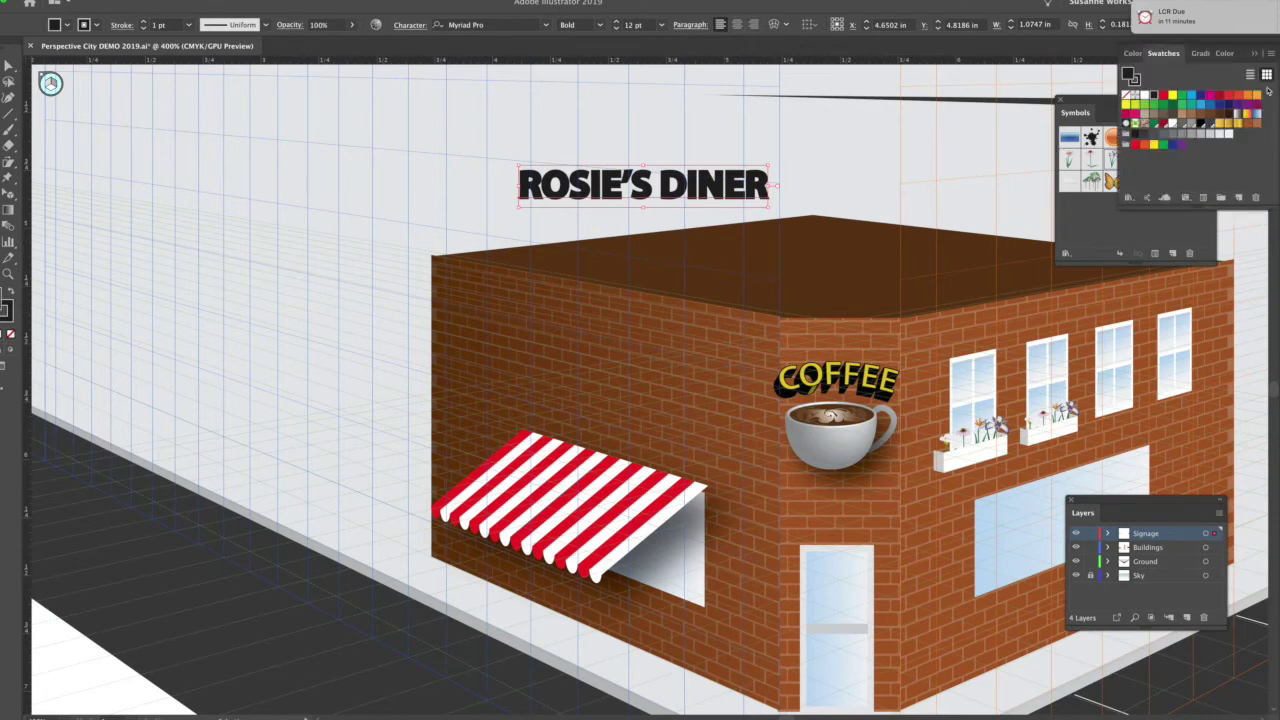
click(1157, 146)
click(1253, 56)
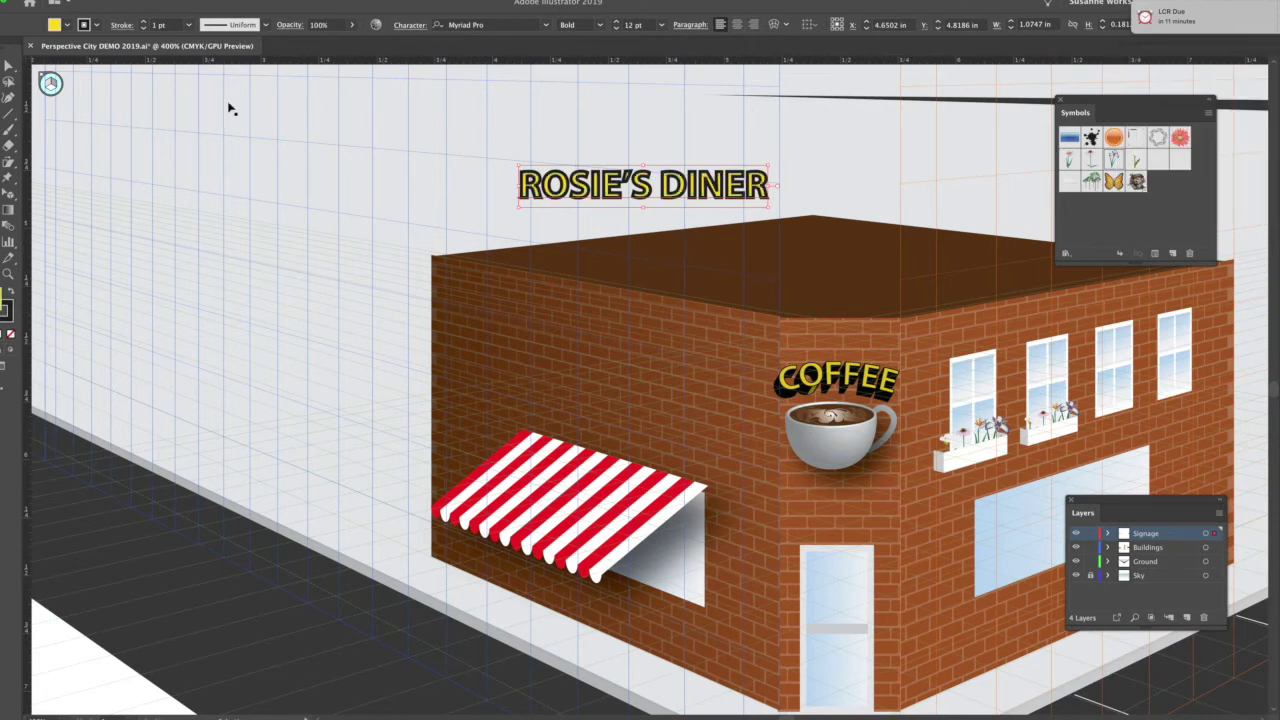
click(11, 307)
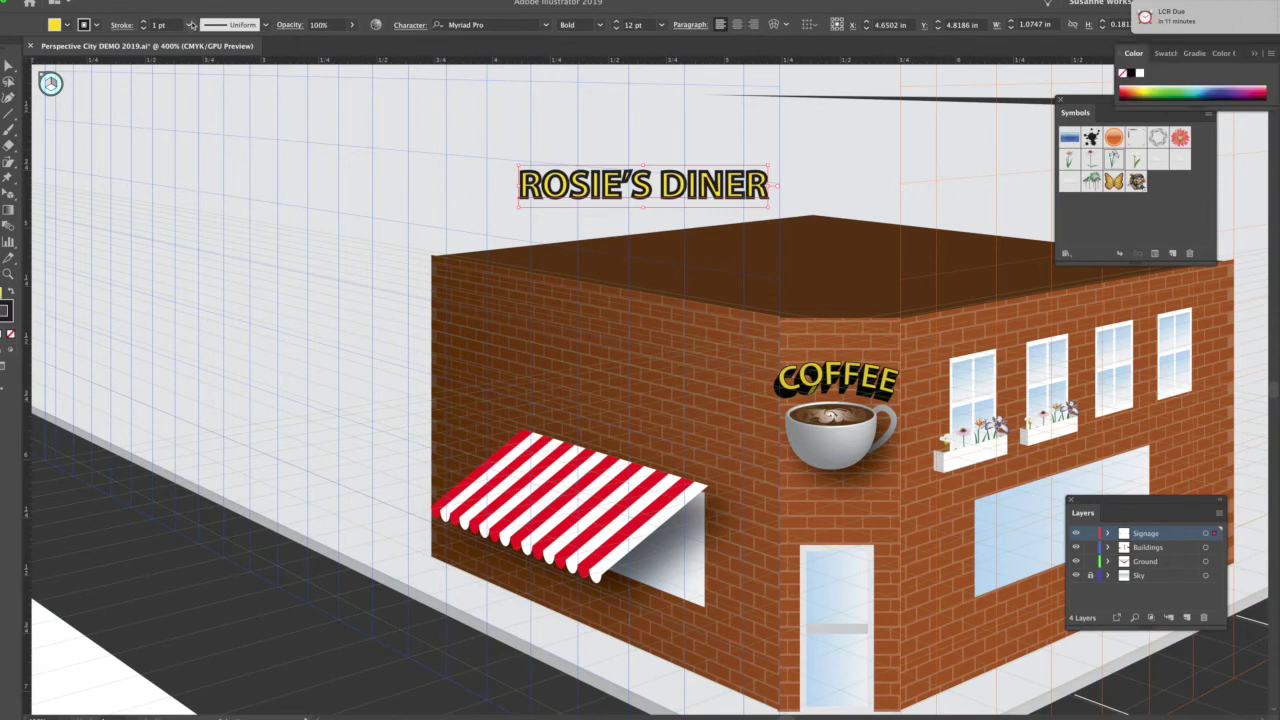
click(188, 24)
click(205, 38)
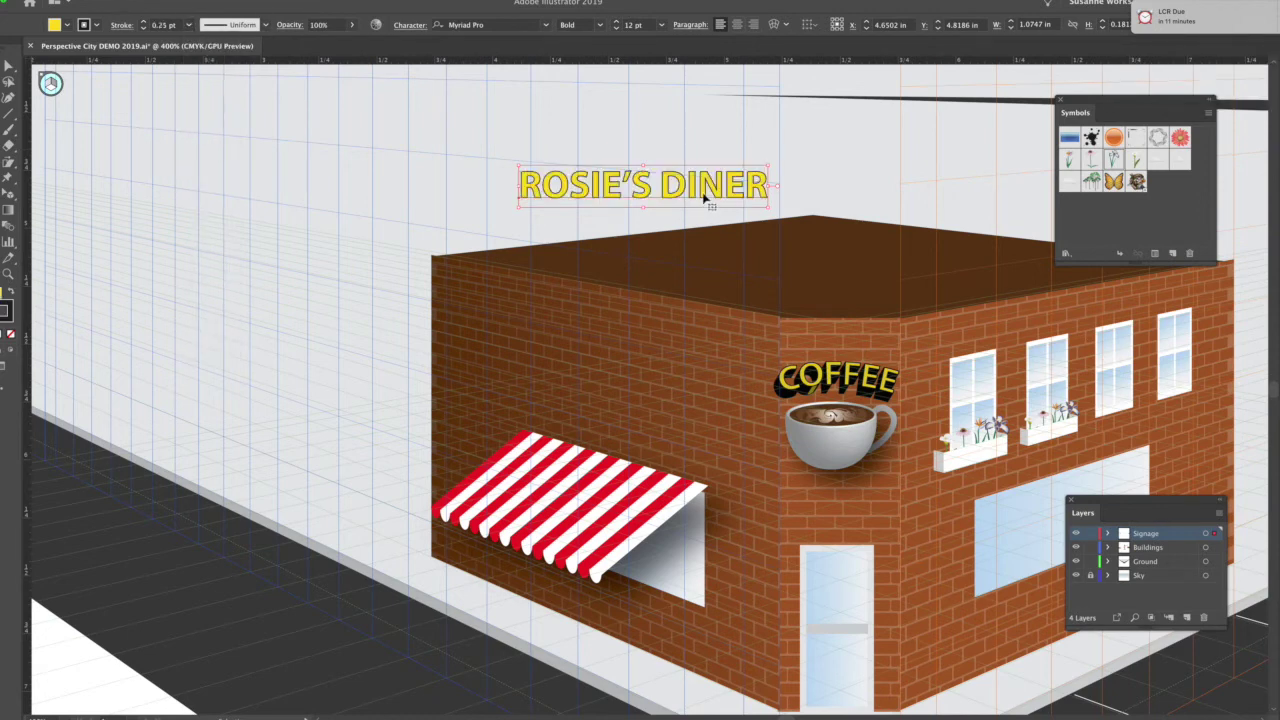
- Attach the yellow ROSIE'S DINER text in perspective to the building's left wall, above the striped awning
drag(703, 201, 701, 207)
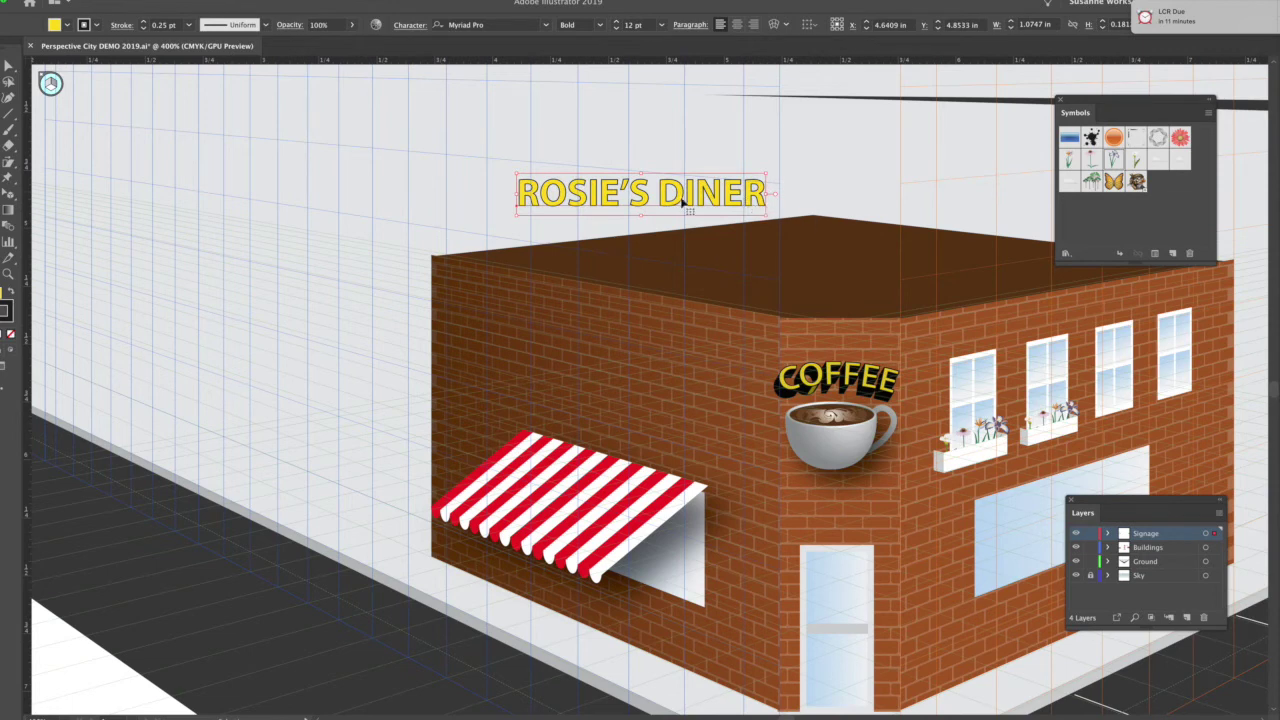
click(8, 194)
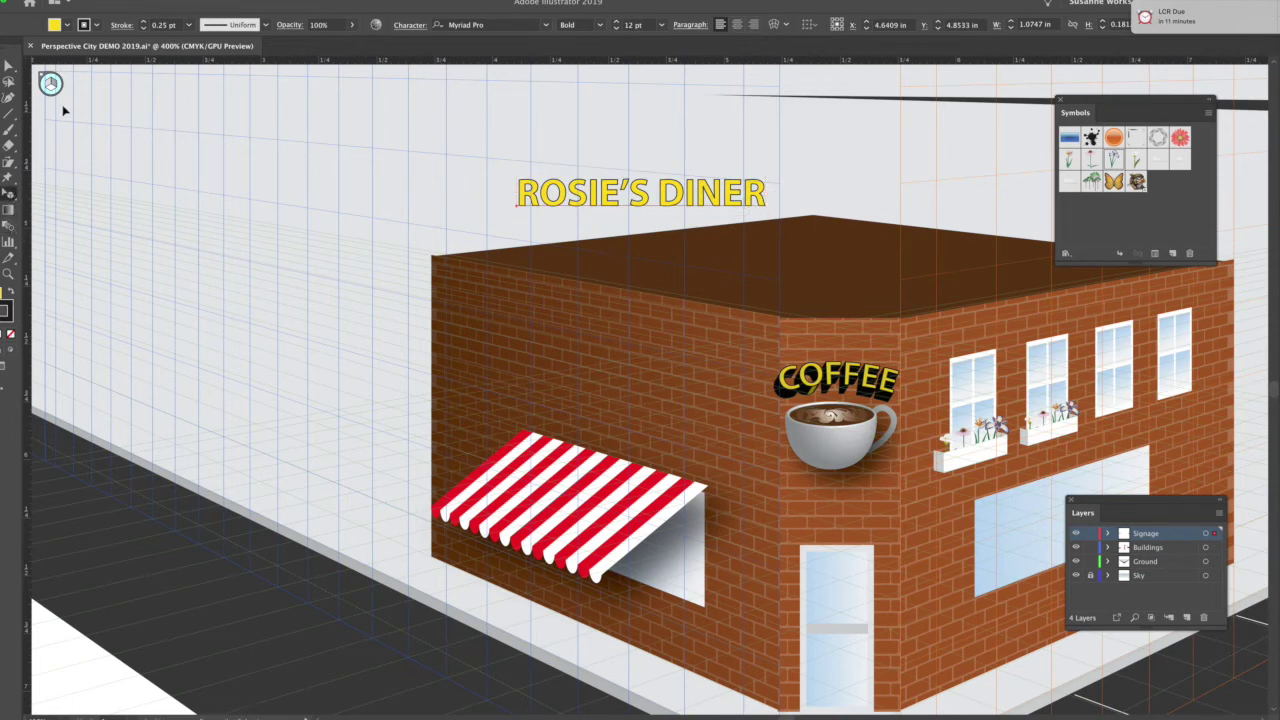
drag(700, 202, 656, 388)
- Apply a 3D Extrude & Bevel effect to the wall sign with 15 pt depth and rotation of -6°, 6° and -1°
click(175, 1)
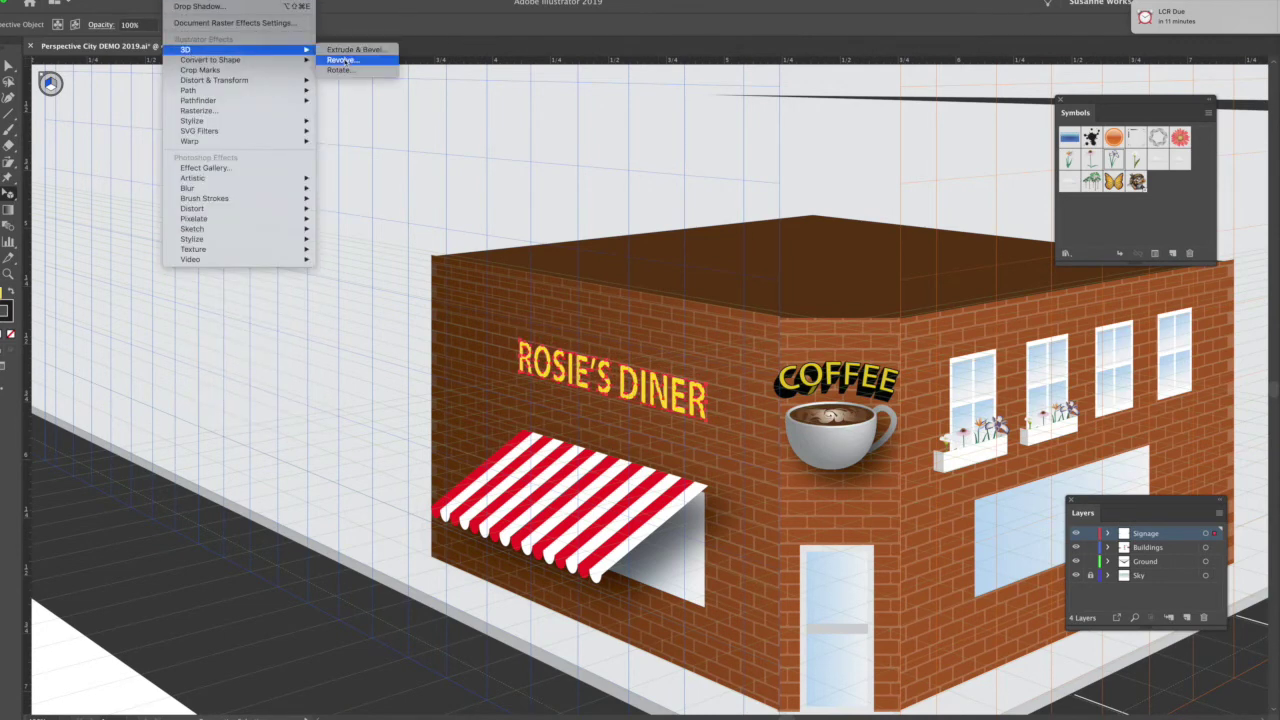
click(350, 49)
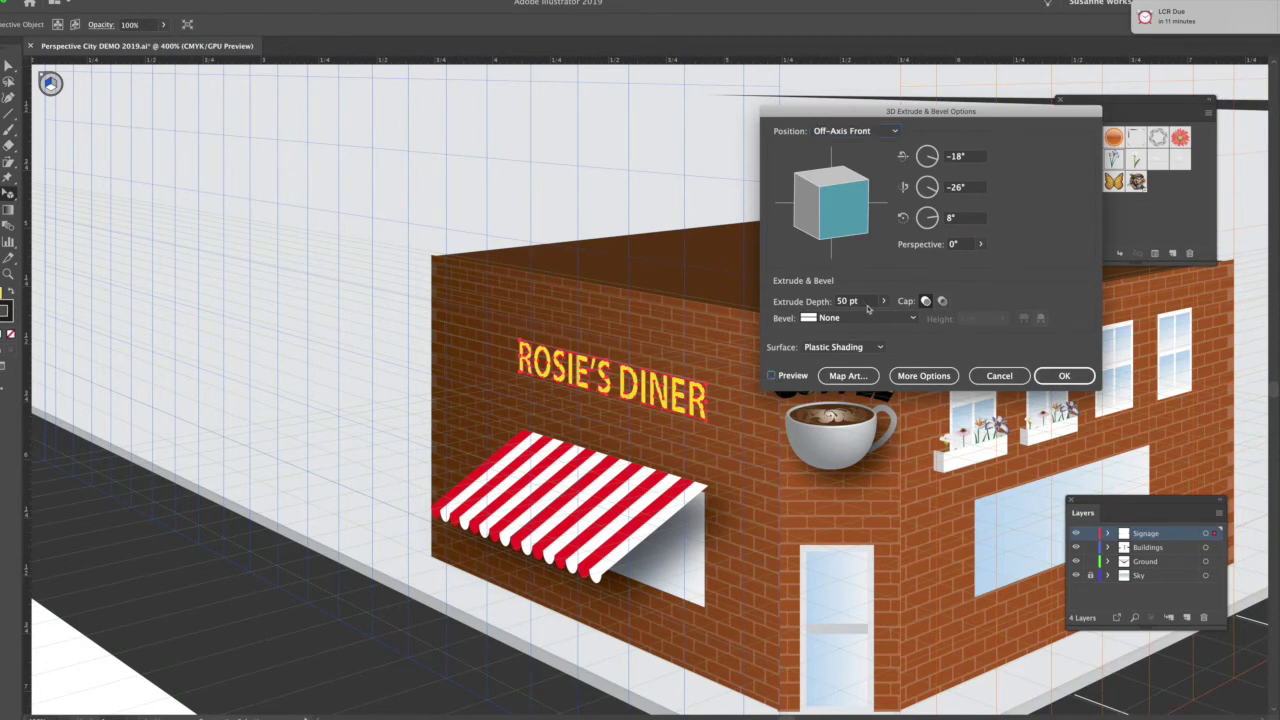
click(804, 302)
text(15)
key(Tab)
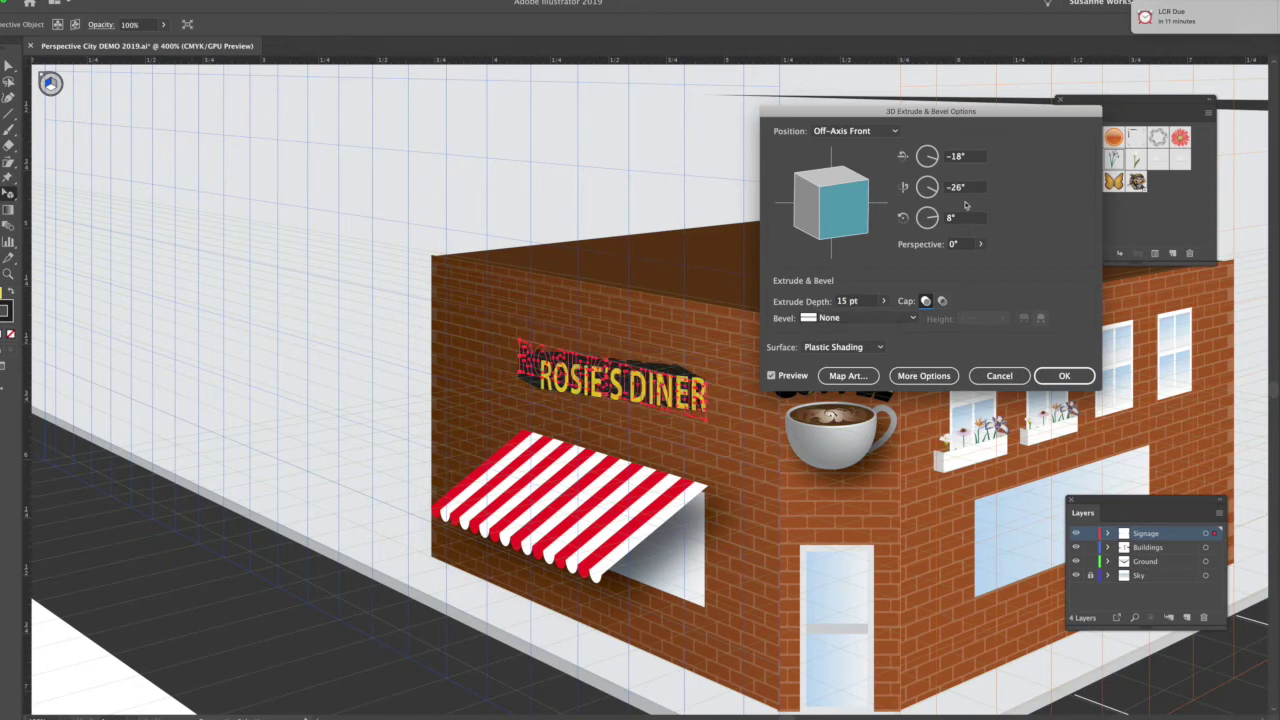
drag(825, 212, 848, 214)
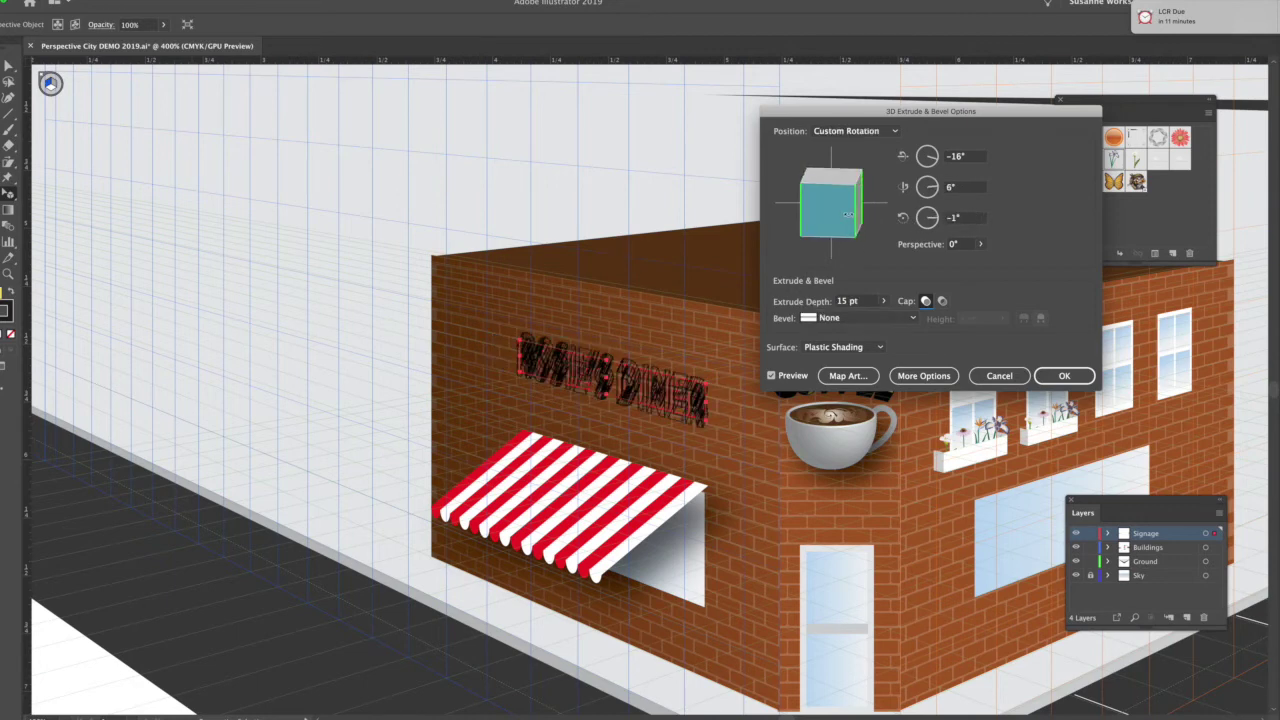
drag(836, 242, 829, 232)
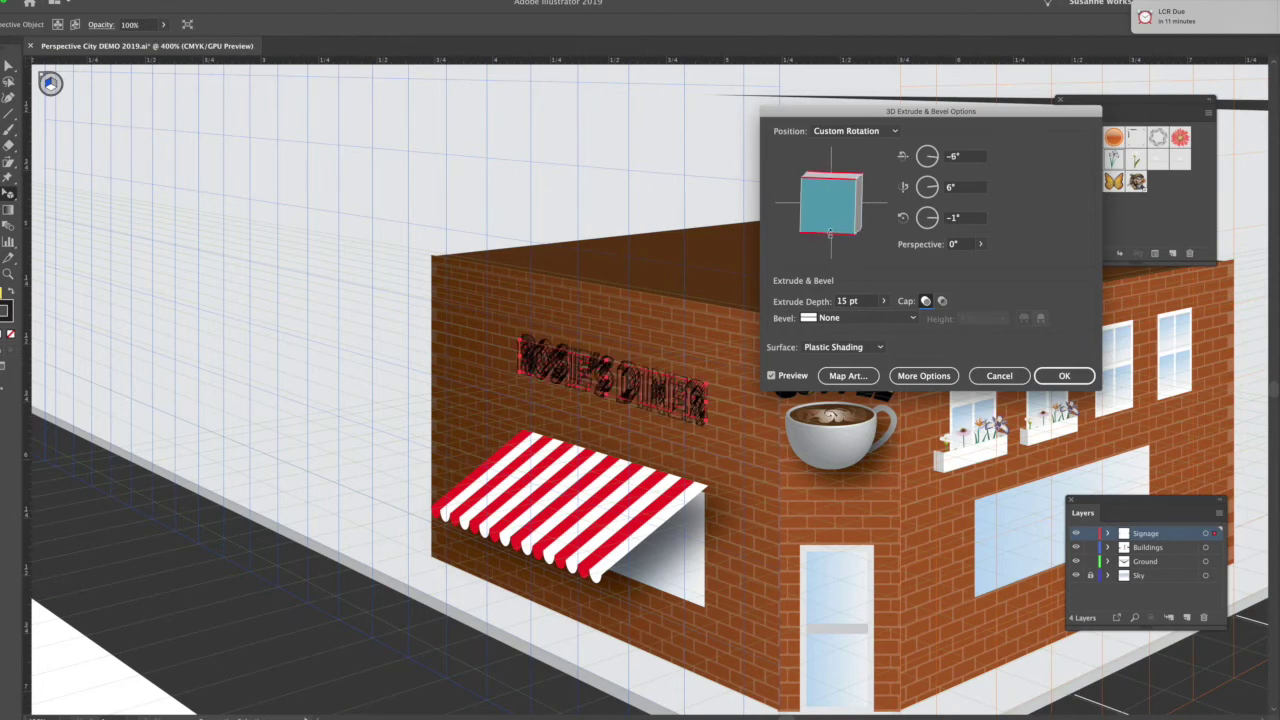
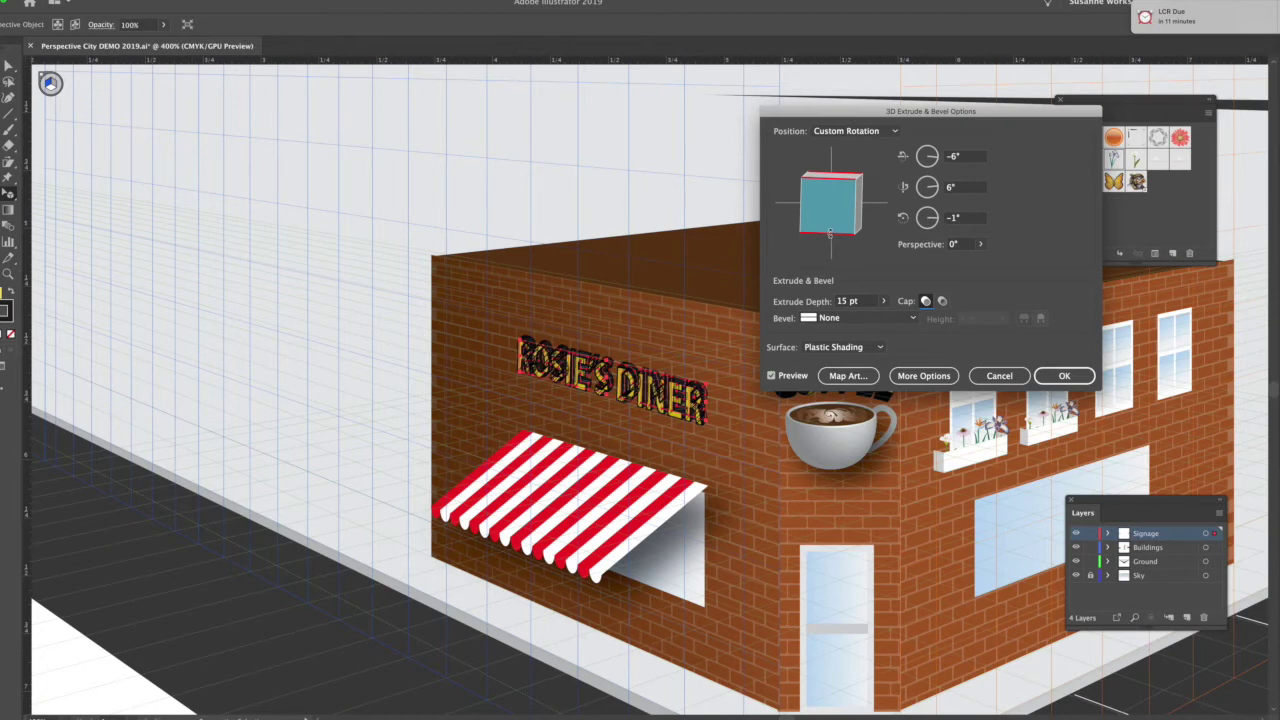
key(Return)
- Add a second "ROSIE'S DINER" point text in the open area above the building
click(138, 132)
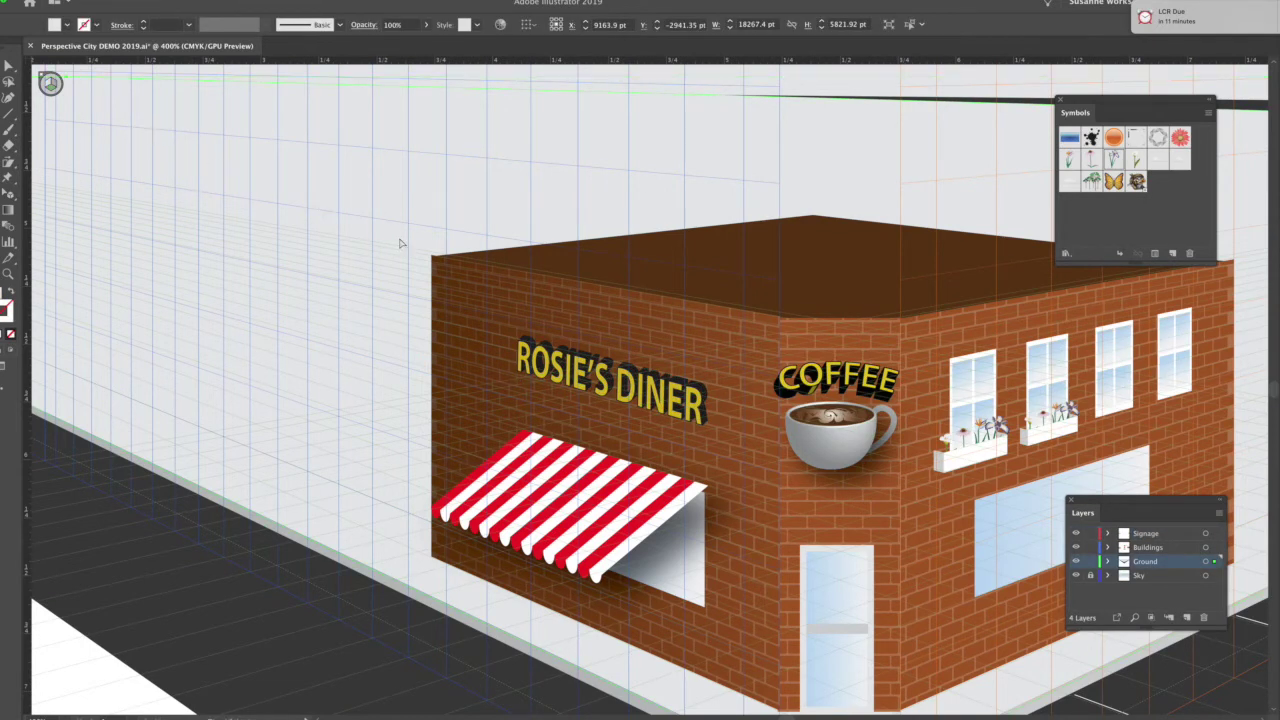
key(ctrl+0)
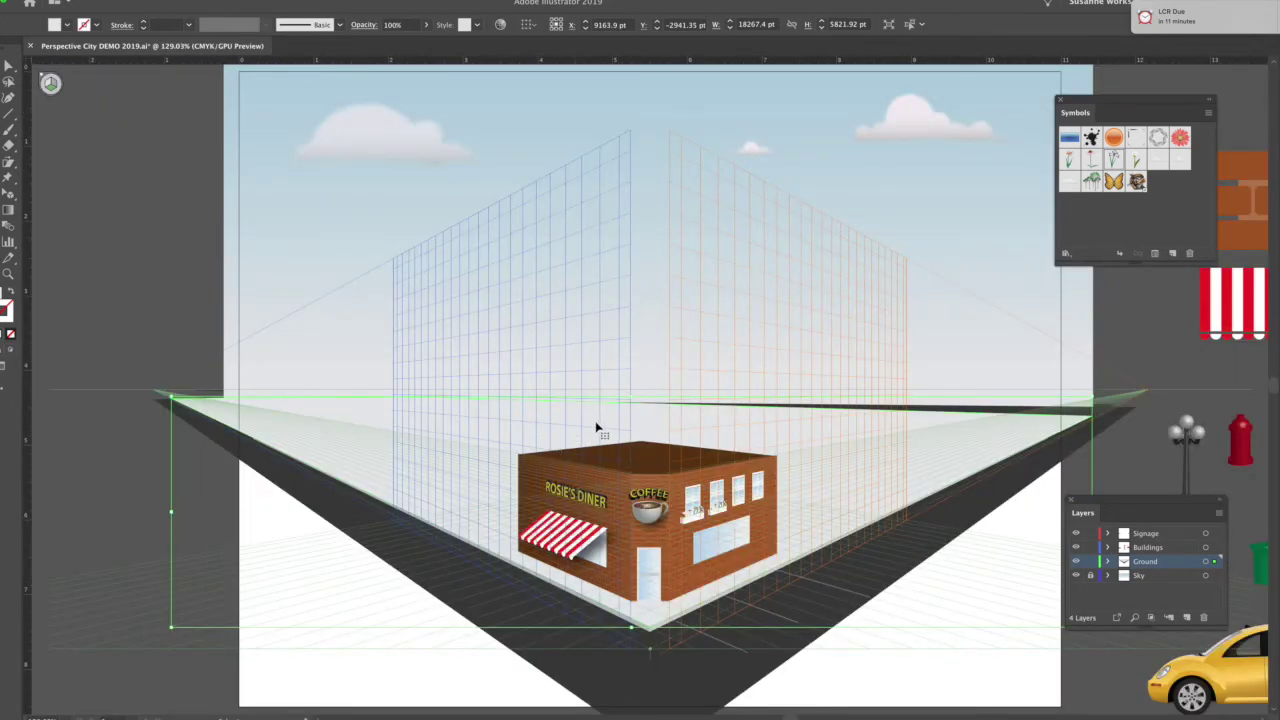
click(62, 140)
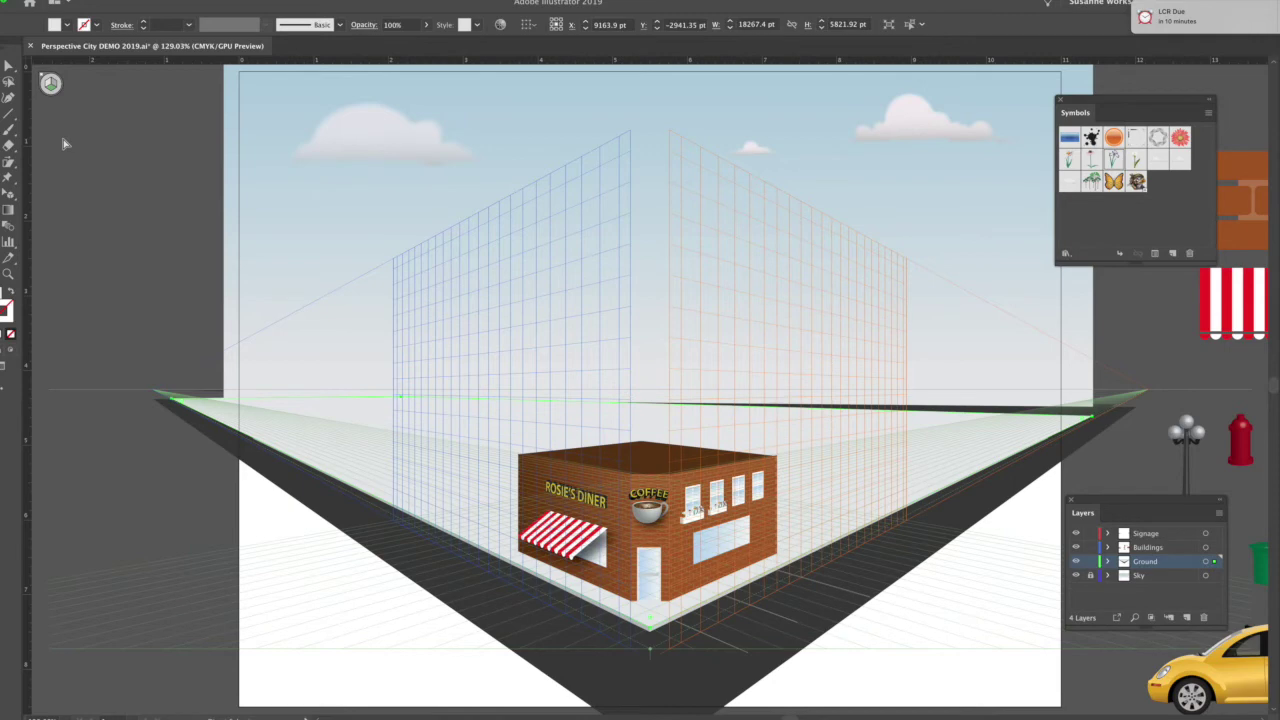
key(ctrl+equal)
key(ctrl+equal)
key(ctrl+equal)
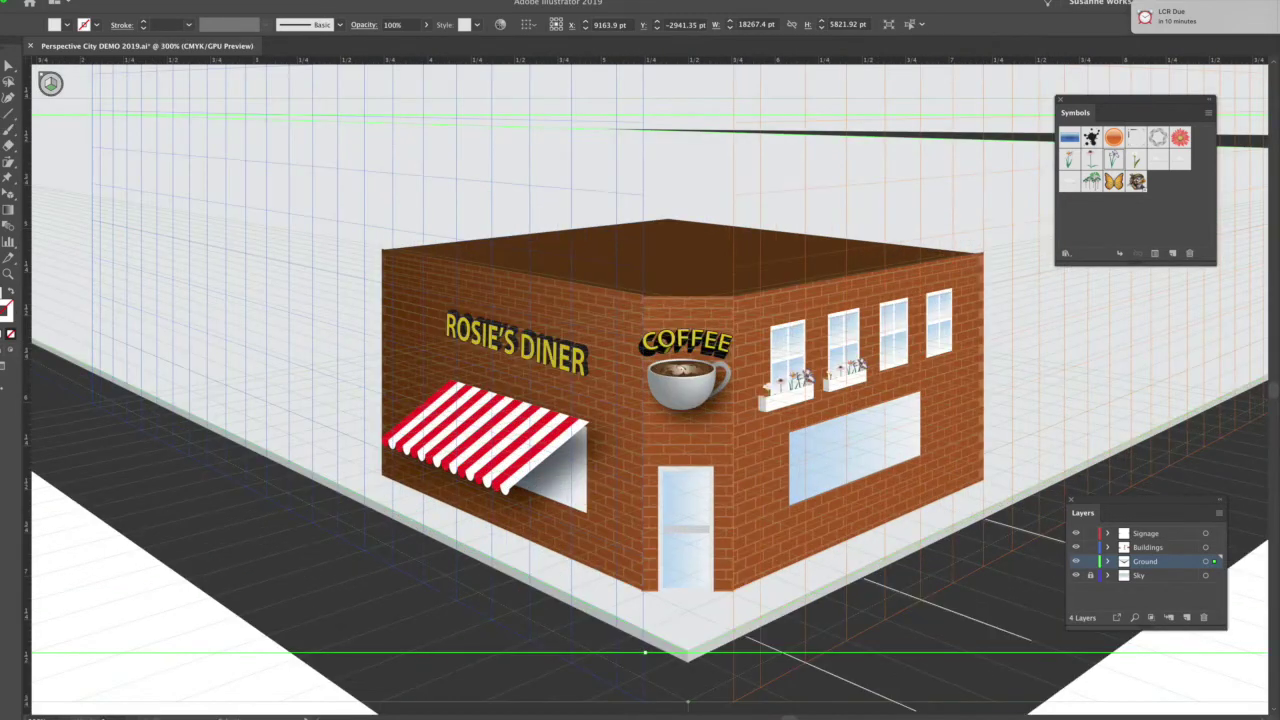
key(t)
click(409, 141)
text(ROSI)
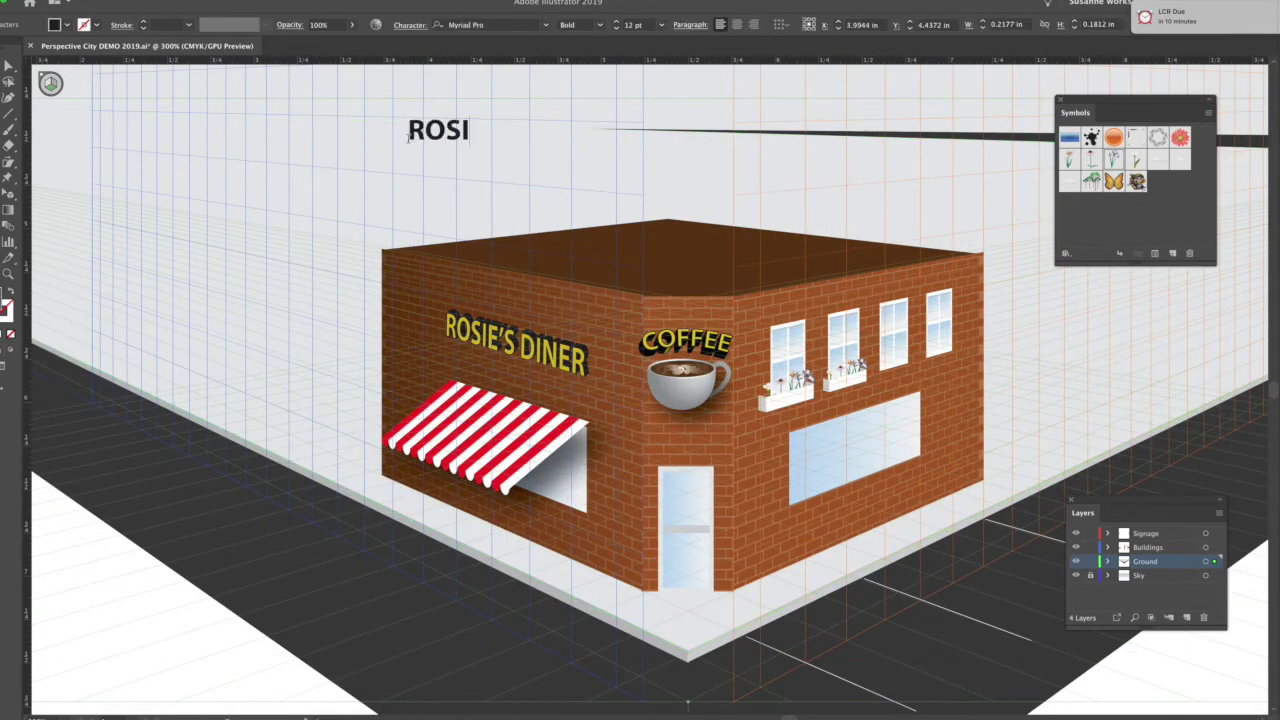
text(E'S DINER)
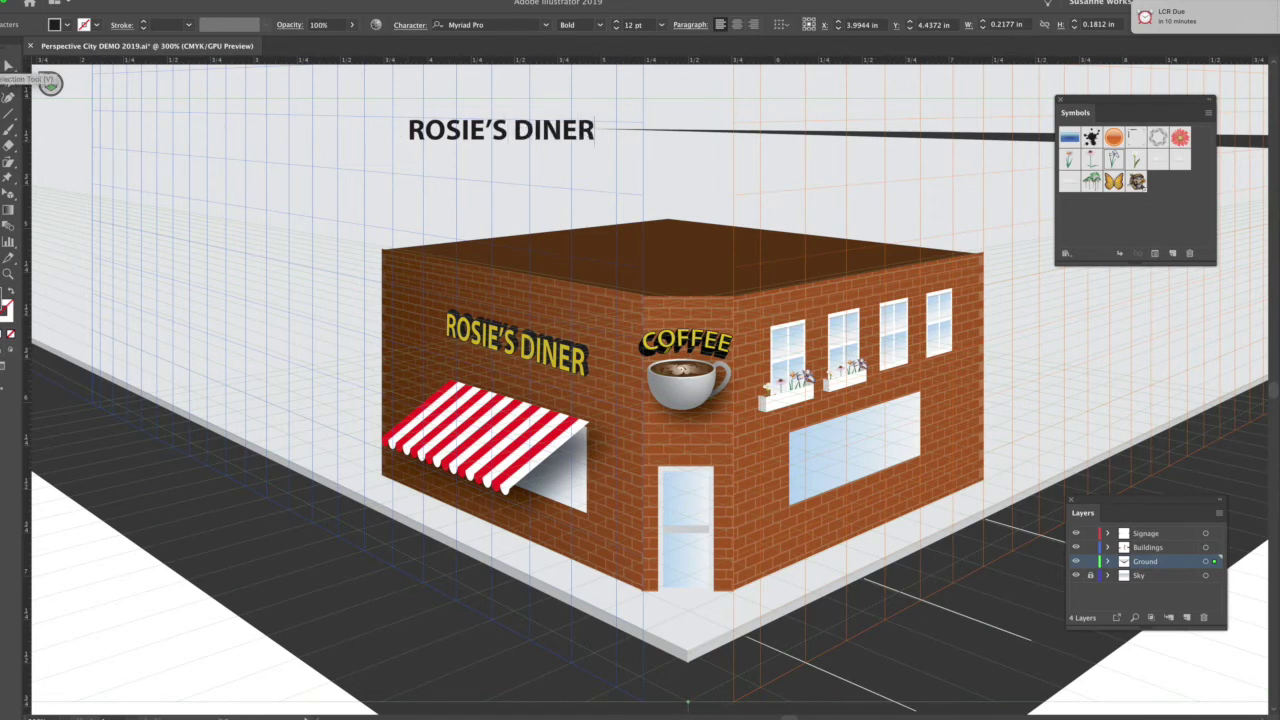
key(Escape)
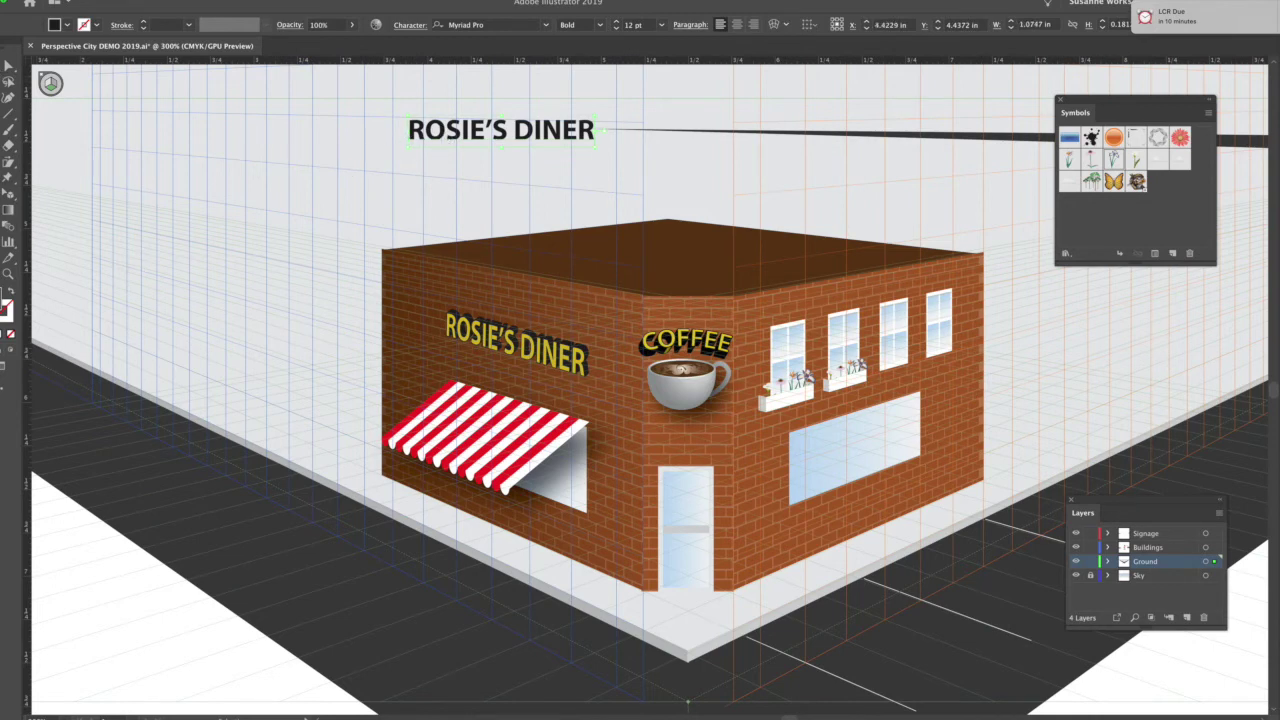
- Copy the wall sign's yellow fill and thin stroke onto the new text and reapply the last Extrude & Bevel effect
click(520, 340)
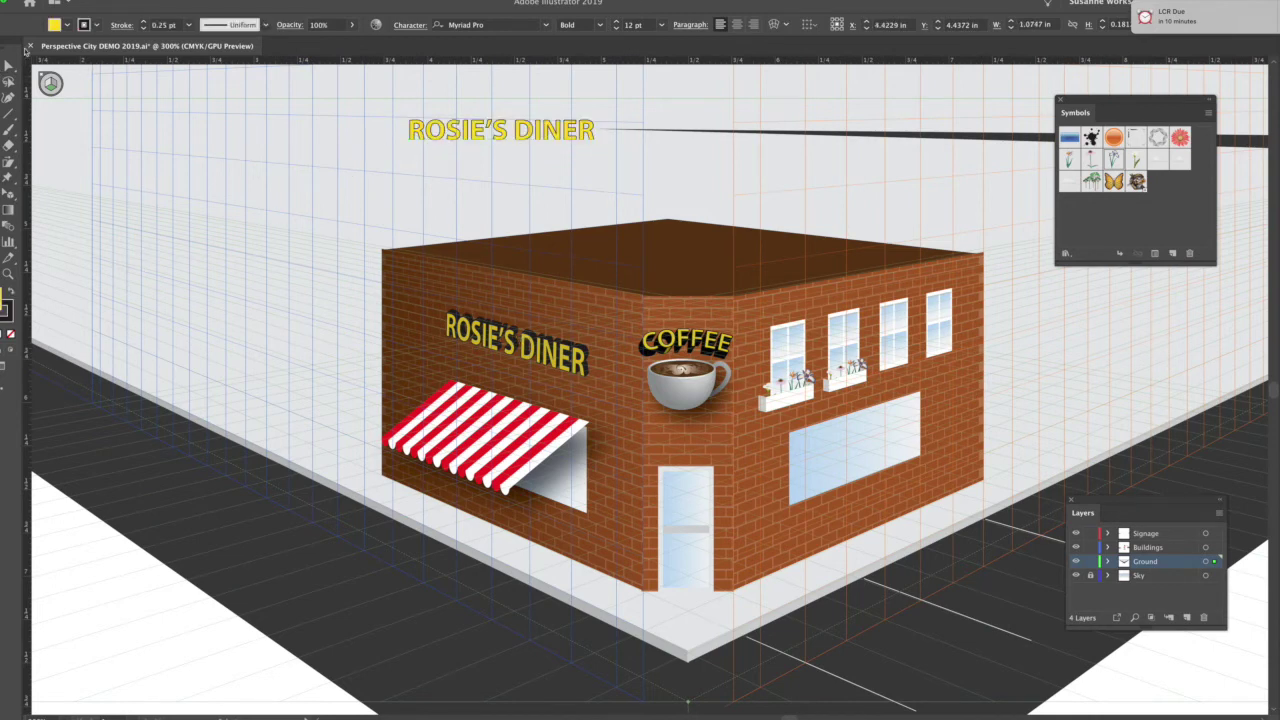
click(179, 0)
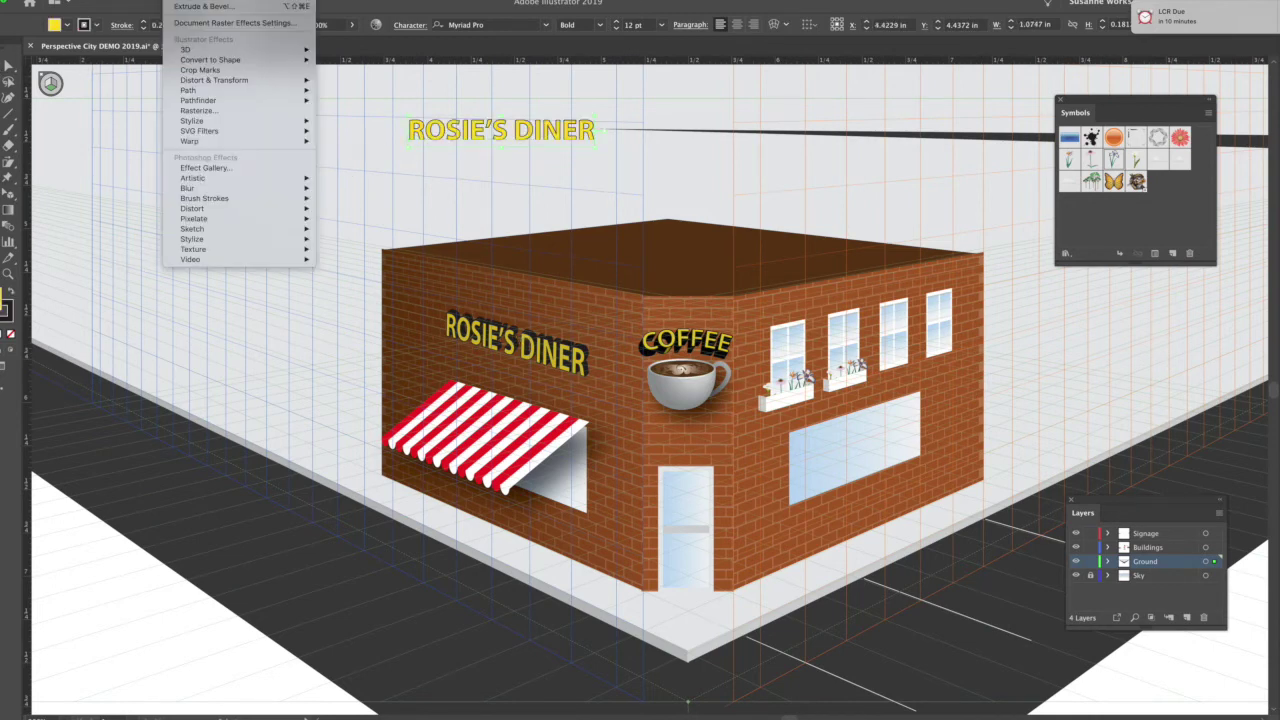
click(190, 0)
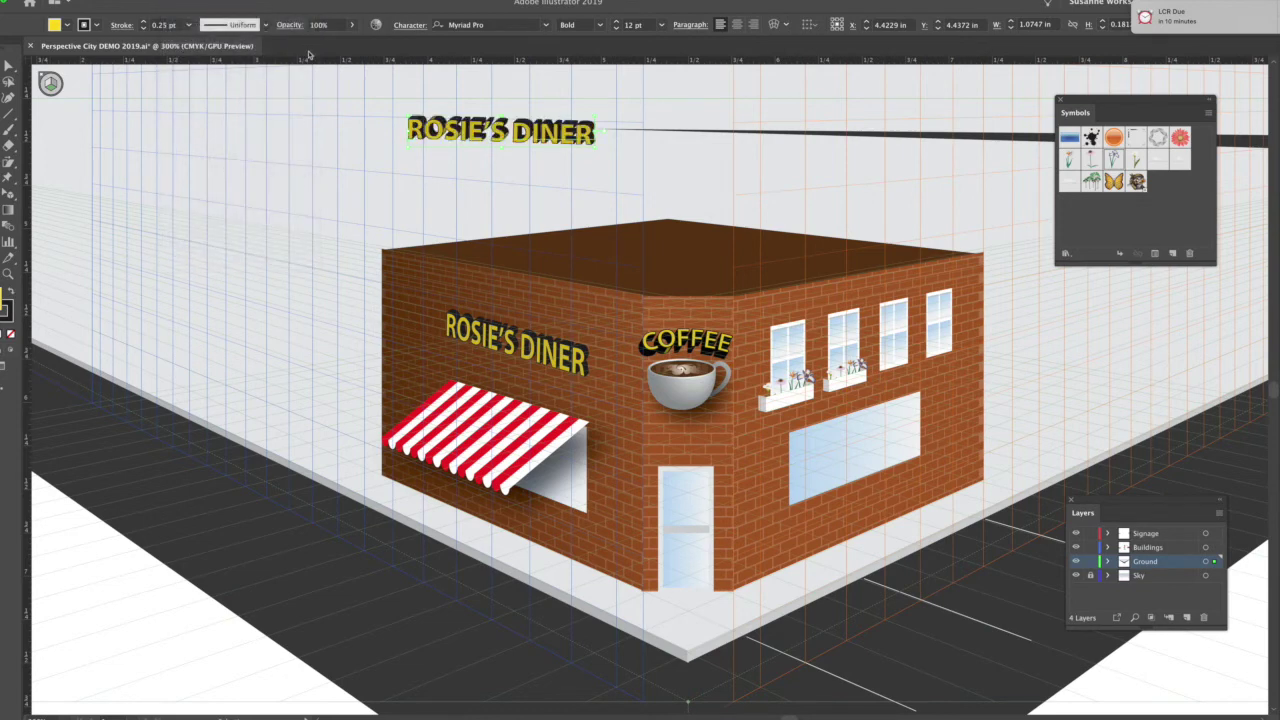
- Try attaching the extruded second text in perspective to the left wall above the existing sign, and undo the placement
click(9, 194)
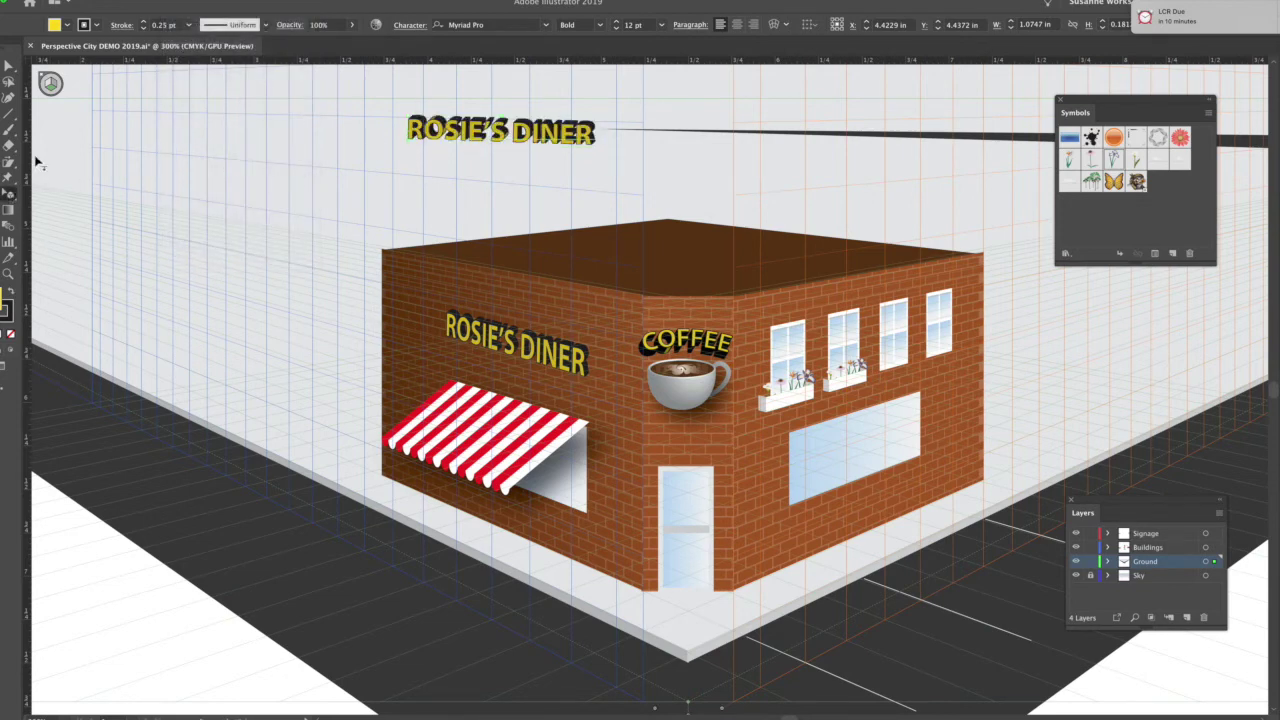
click(519, 137)
drag(533, 310, 533, 310)
click(9, 66)
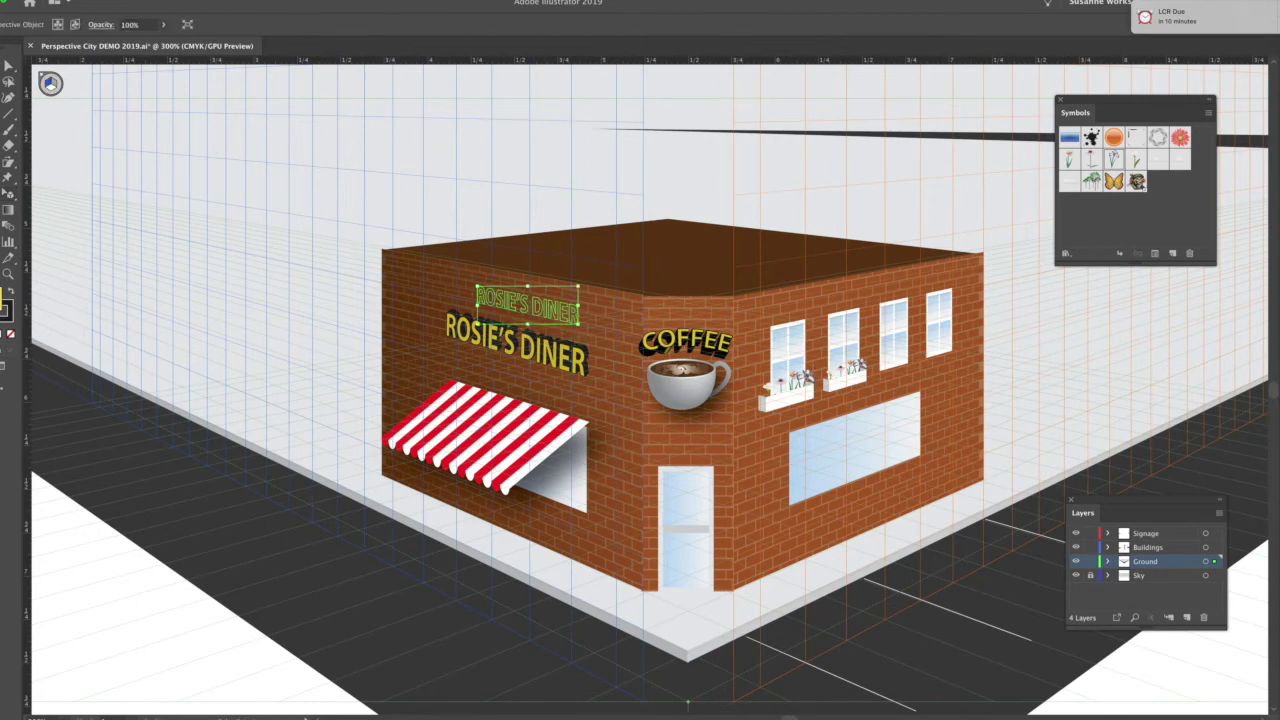
click(211, 185)
key(ctrl+z)
key(ctrl+z)
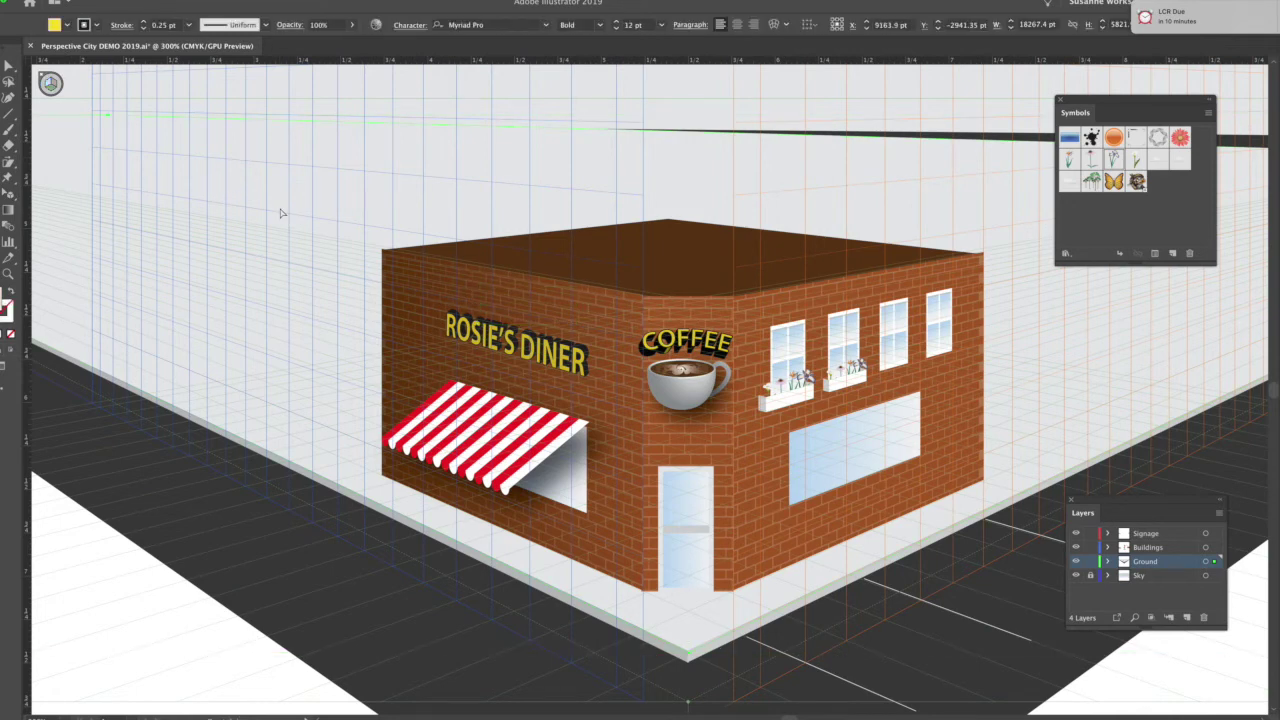
- Move the extruded second text closer to the roof and attach it in perspective to the left wall above the first sign
drag(546, 143, 560, 203)
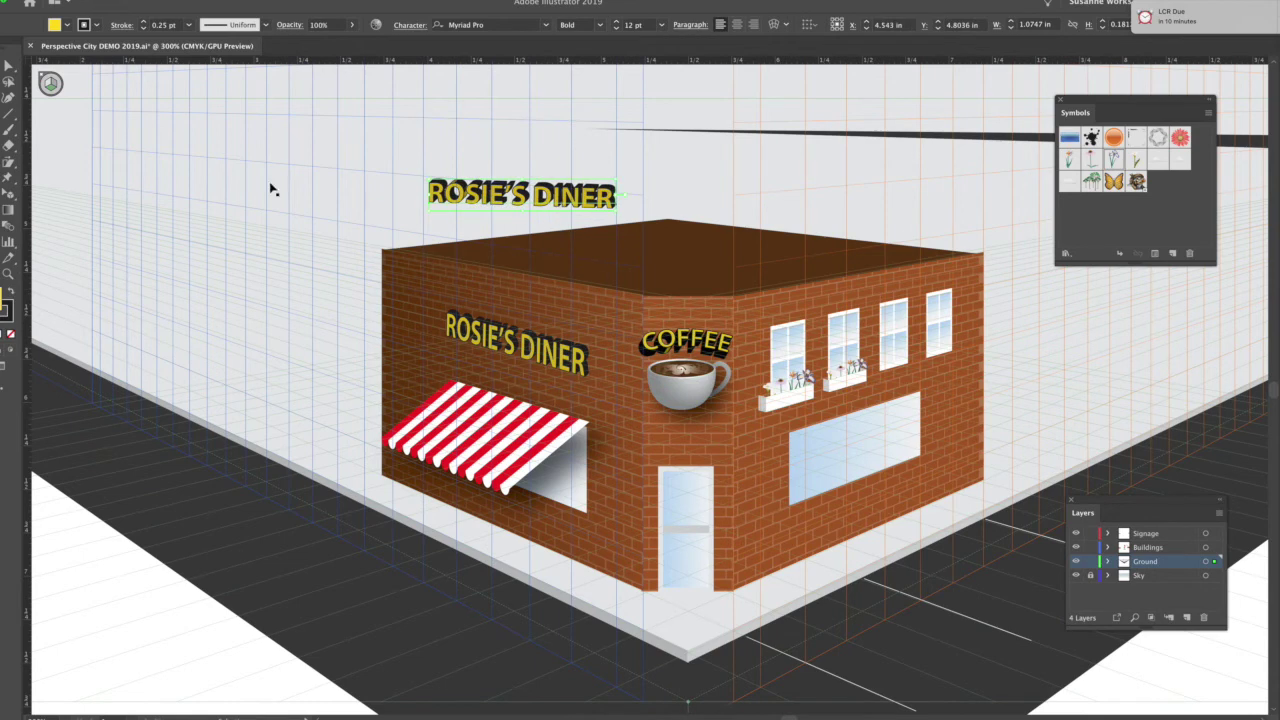
click(10, 196)
drag(550, 190, 542, 296)
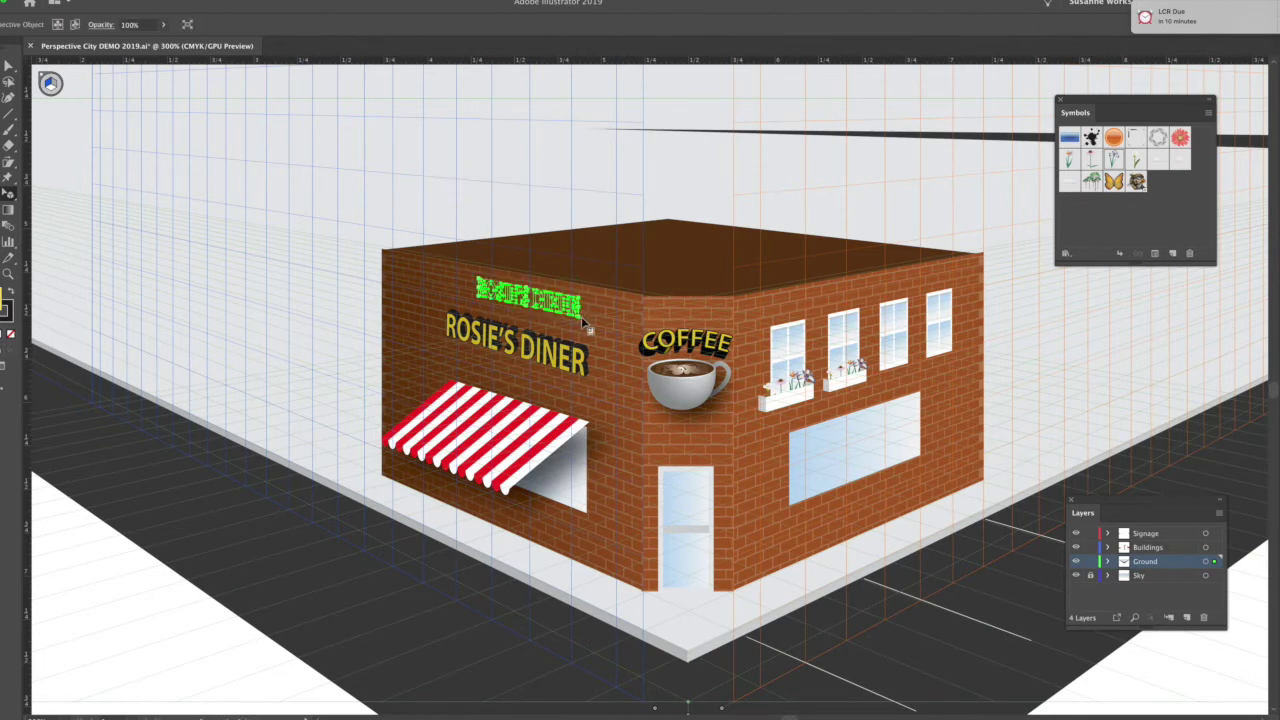
- Move the upper ROSIE'S DINER text in place to the Signage layer, slightly enlarge it, and position it above the first sign
click(8, 66)
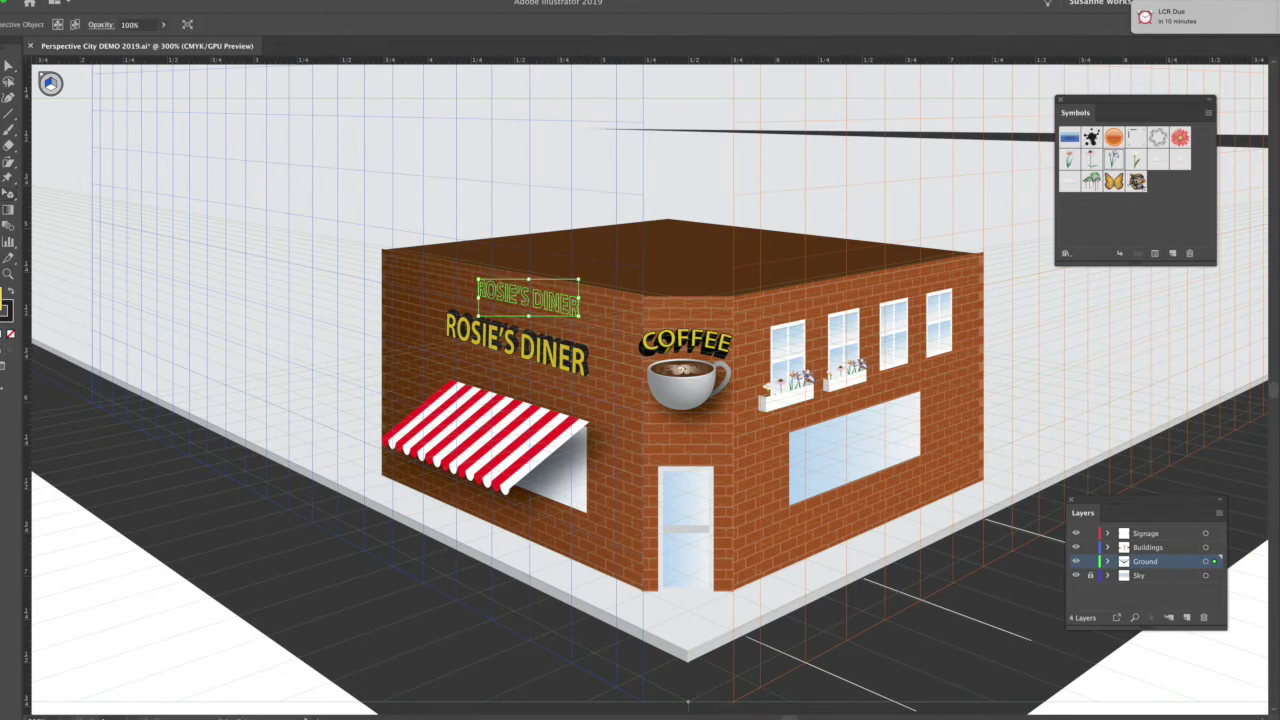
click(1143, 535)
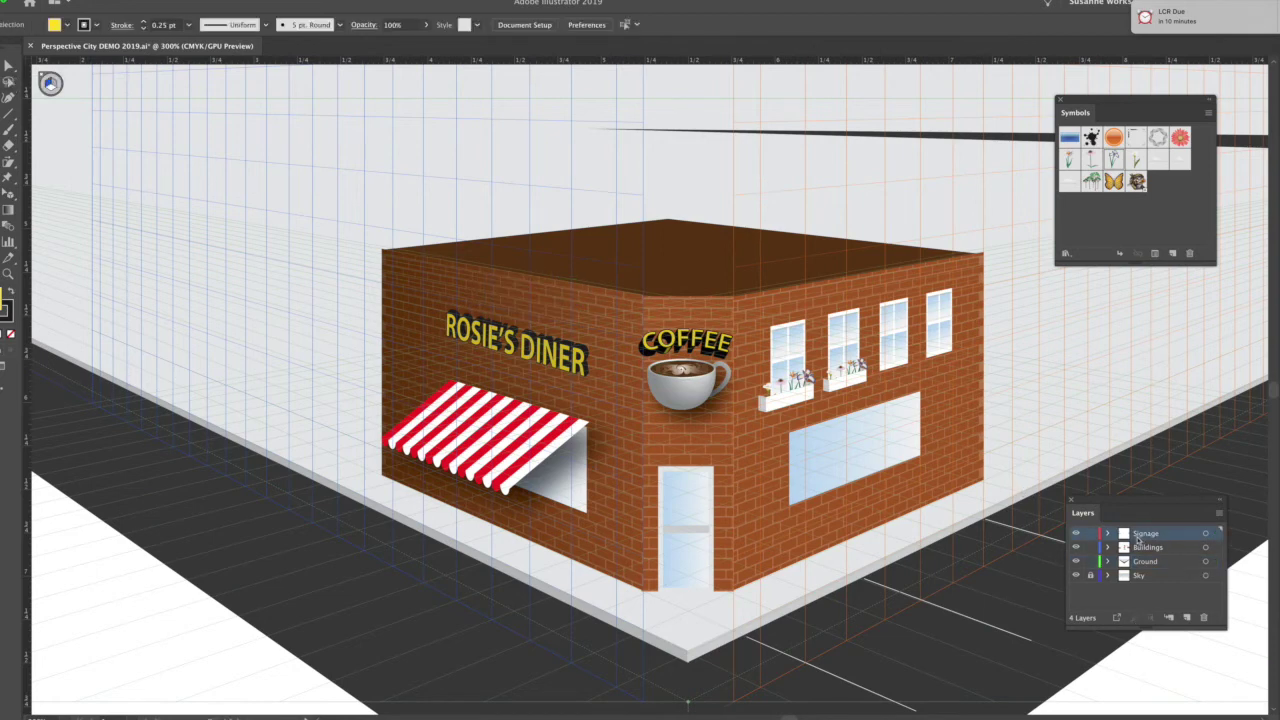
key(super+f)
drag(580, 278, 605, 272)
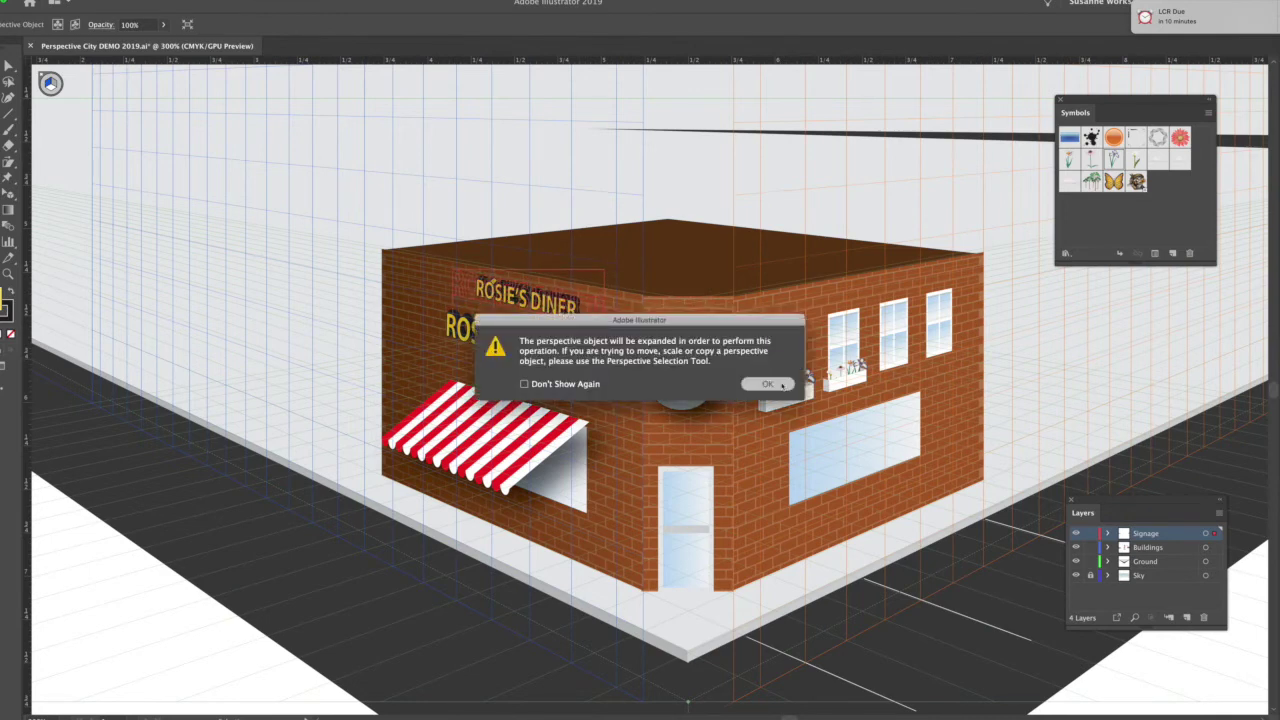
key(Return)
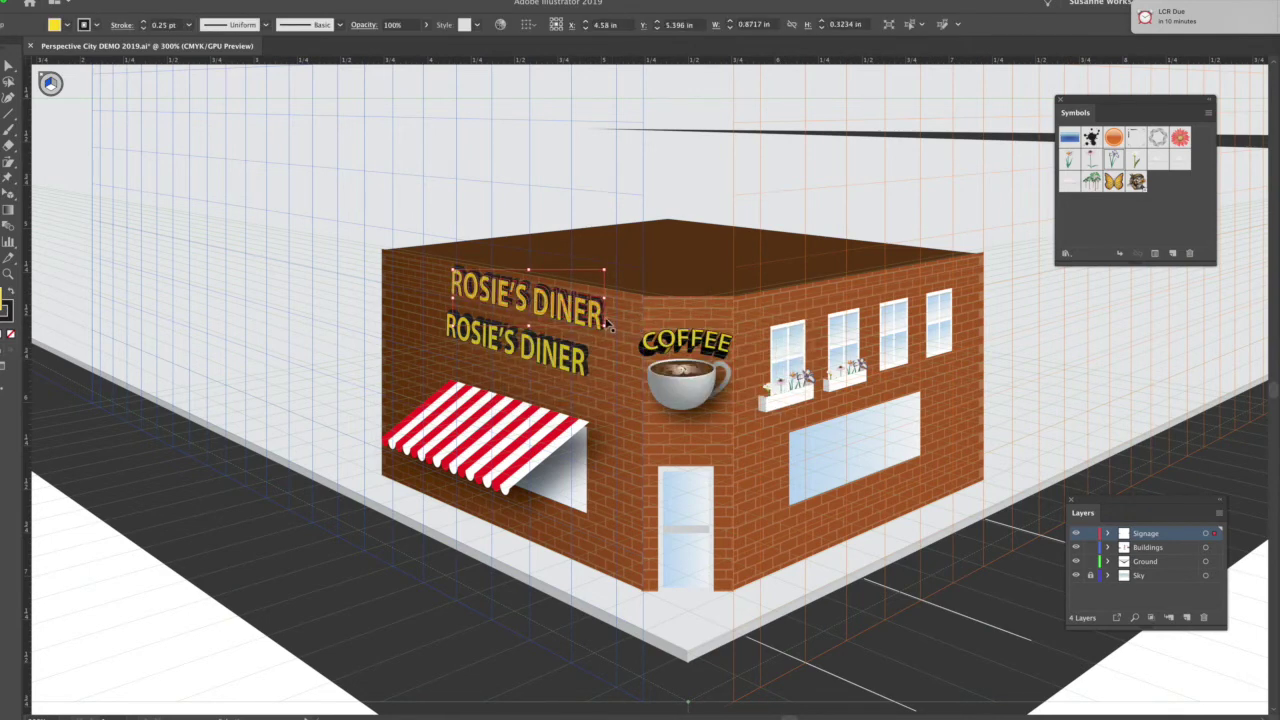
drag(606, 321, 605, 329)
- Delete the upper ROSIE'S DINER text from the left wall, keeping only the first sign
click(566, 209)
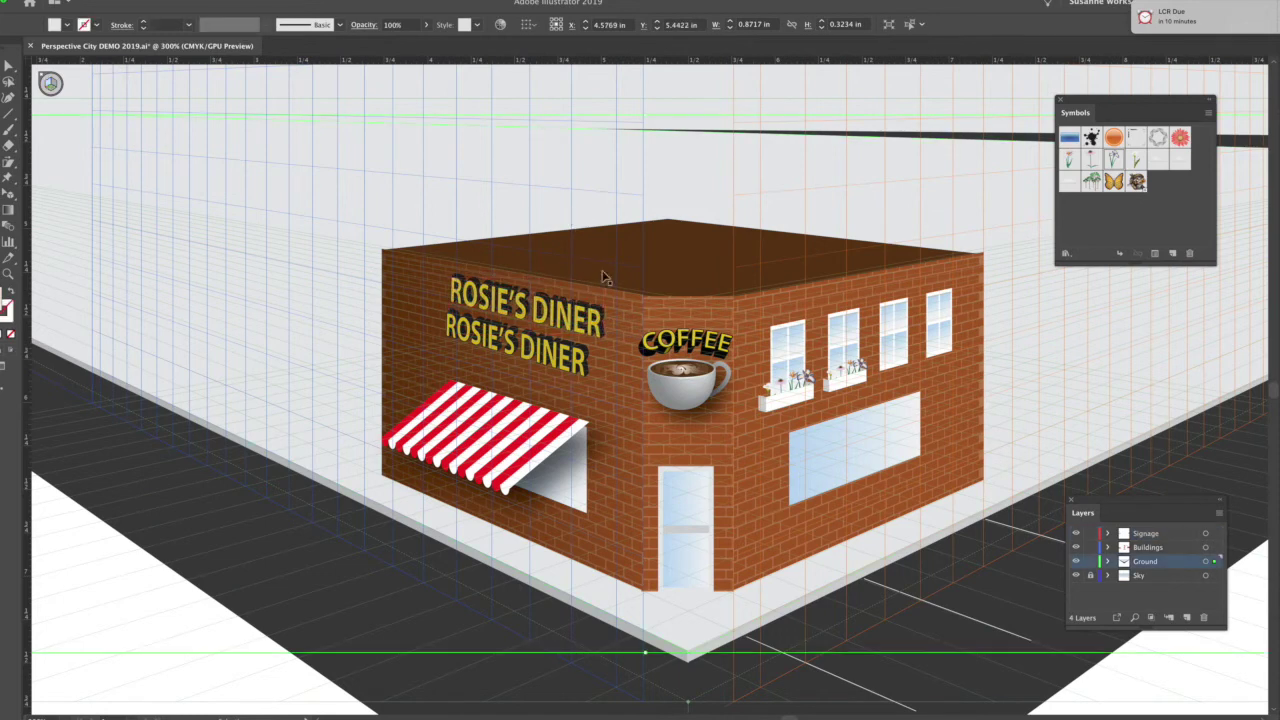
click(583, 328)
key(Delete)
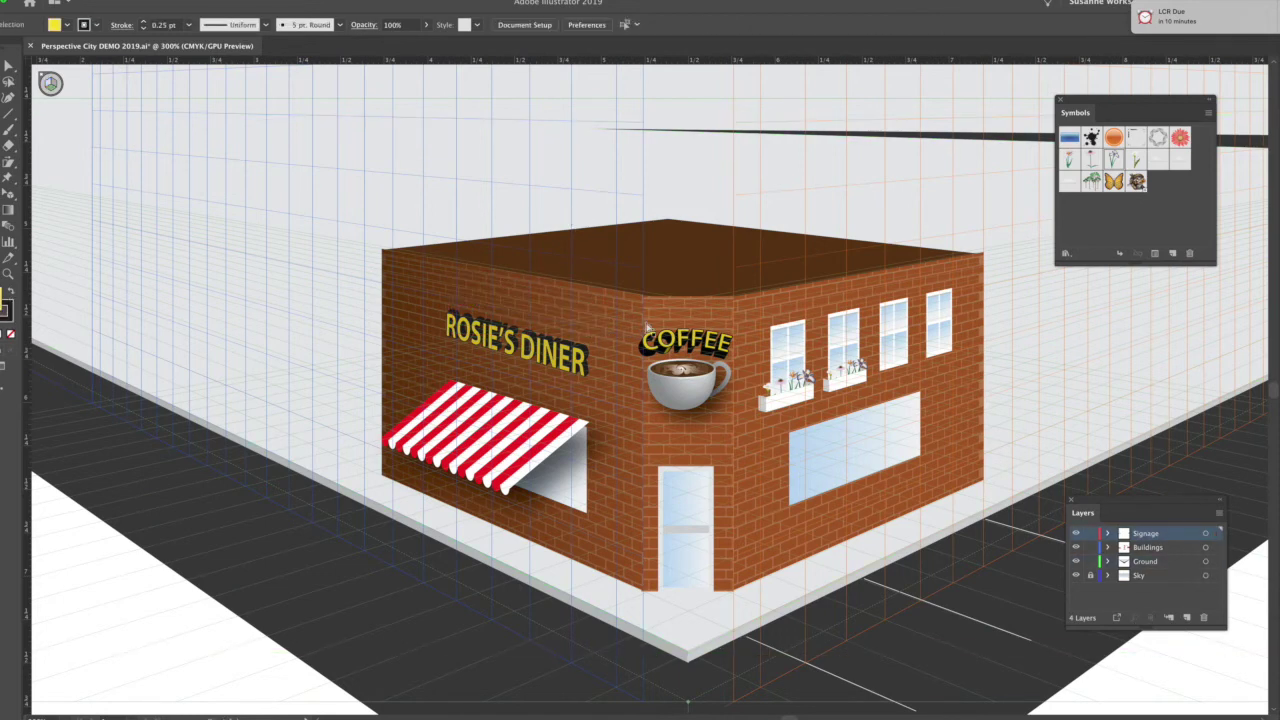
- Make the Buildings layer active and lock the Ground layer
key(ctrl+0)
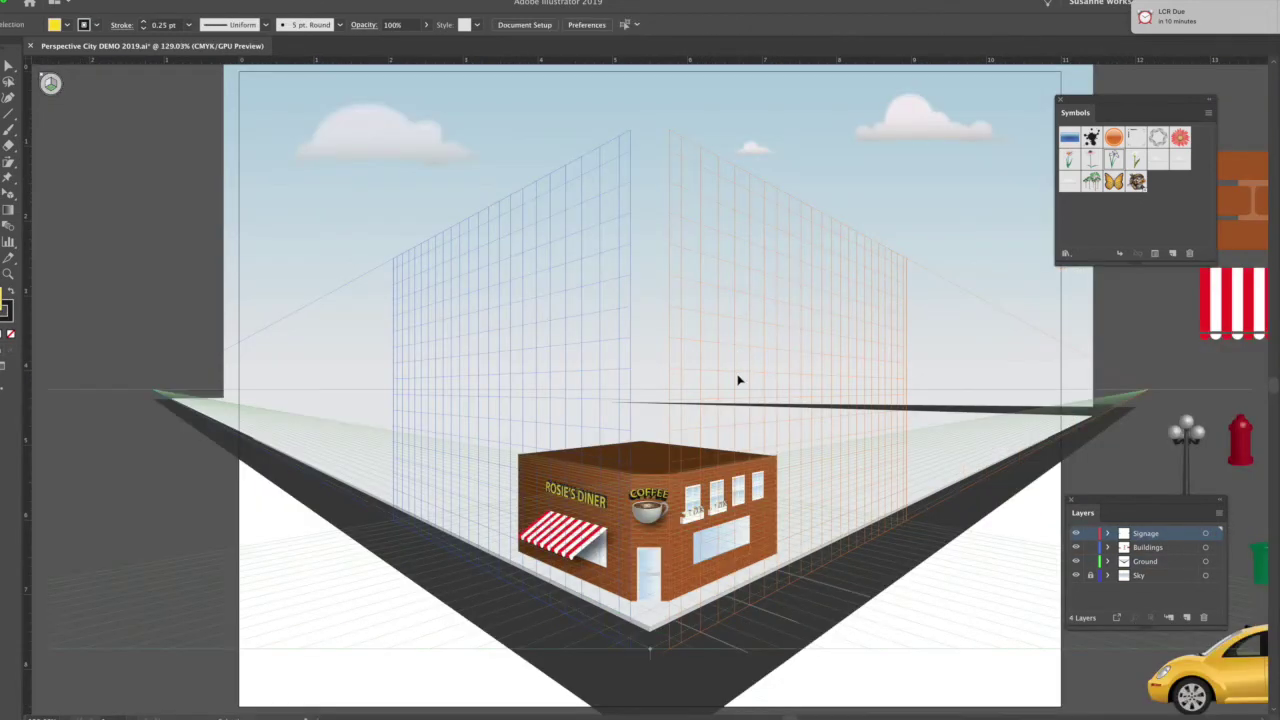
scroll(738, 380, down, 3)
scroll(738, 380, right, 4)
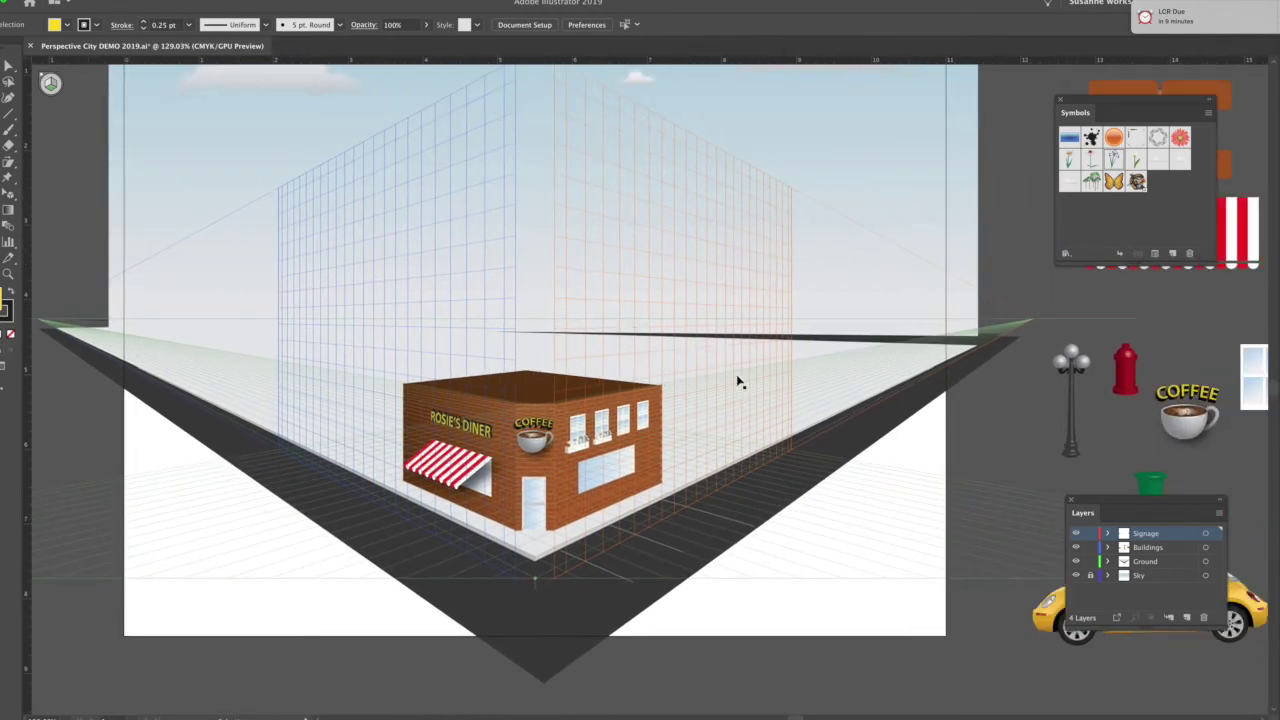
click(1158, 548)
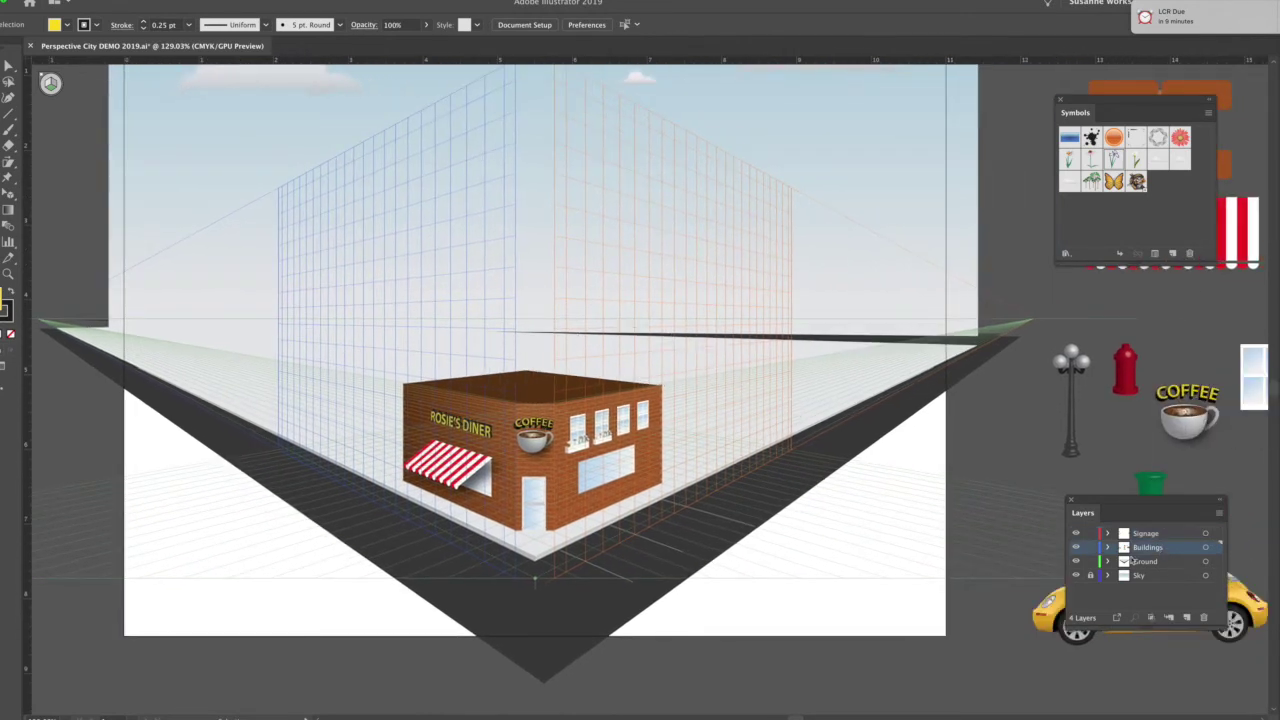
click(1090, 563)
- Draw a tan rectangle about 109 by 89 pt on the left grid plane, overlapping the diner's right side, as a second building's wall
click(1278, 88)
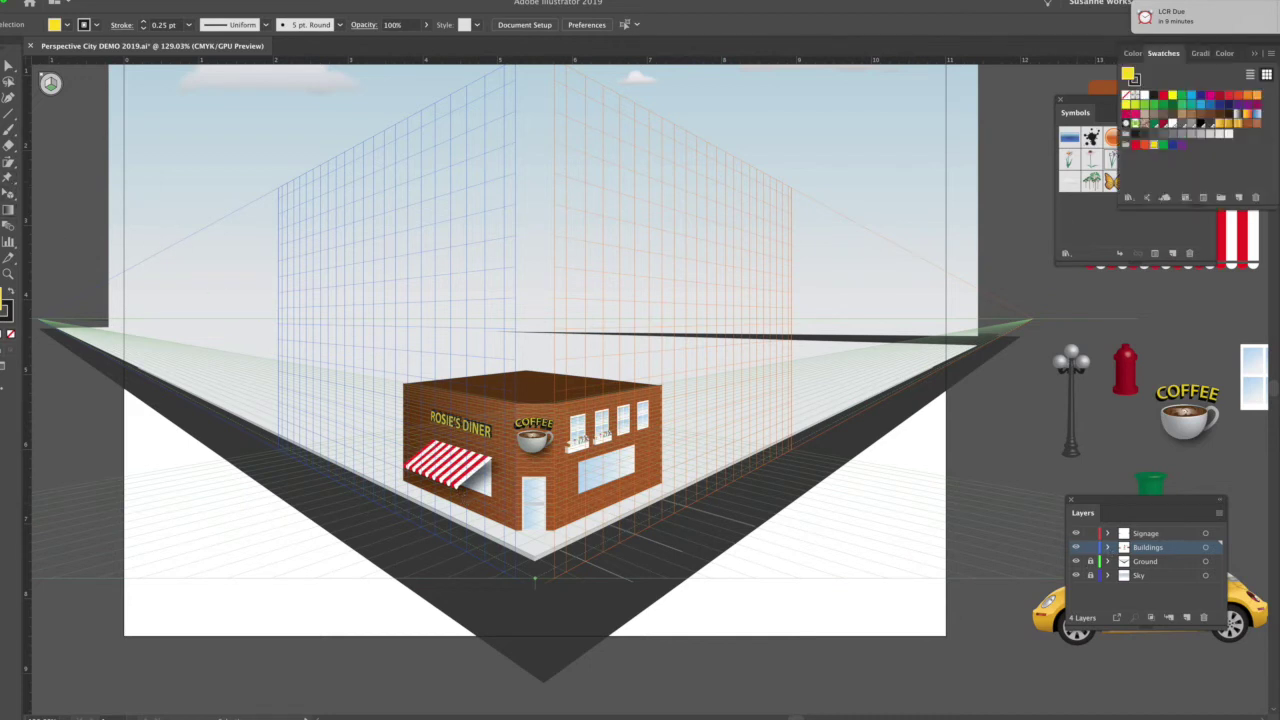
click(1219, 121)
click(1182, 115)
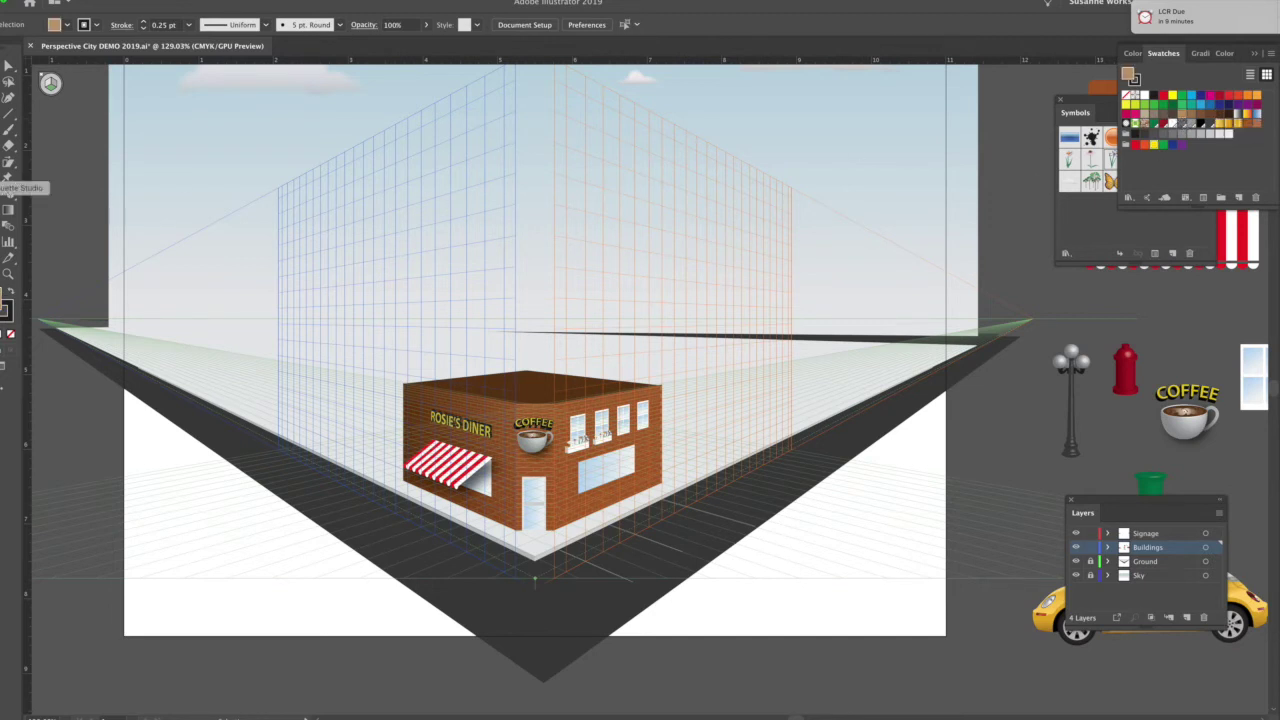
click(1, 131)
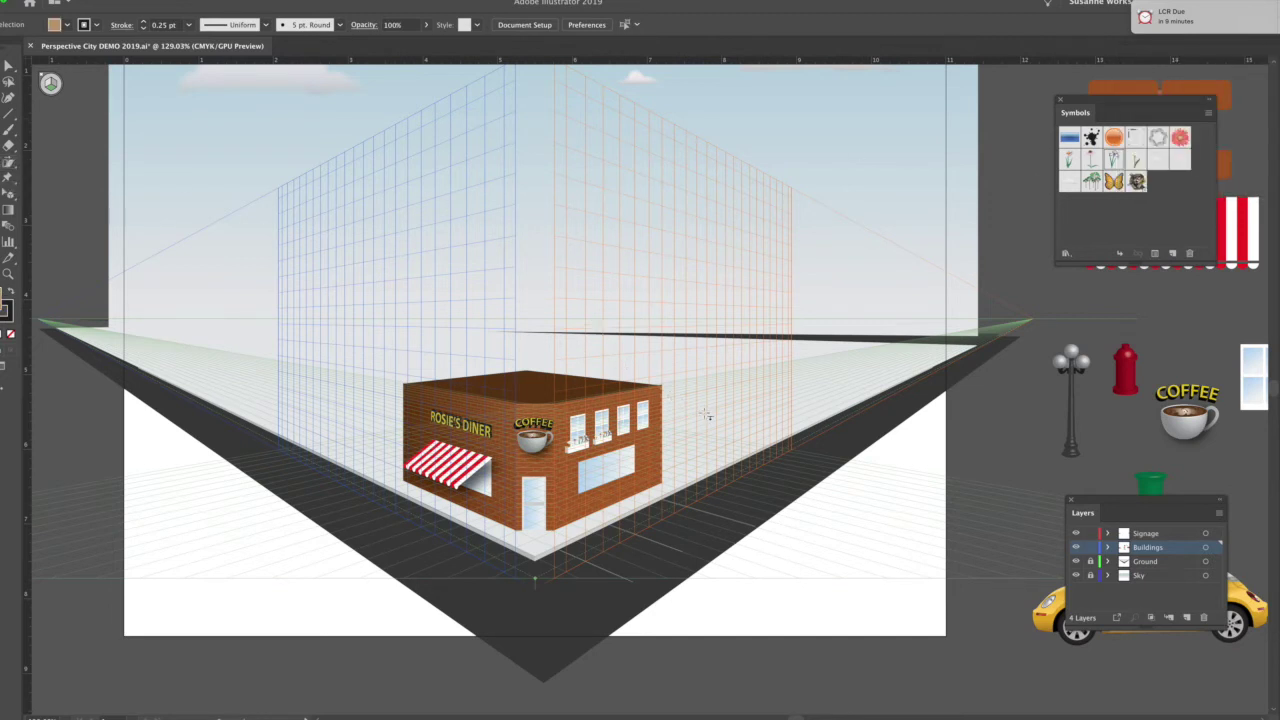
click(49, 84)
drag(698, 376, 579, 442)
drag(705, 471, 697, 466)
- Send the new tan wall behind the diner and change its fill to a lighter beige
click(8, 66)
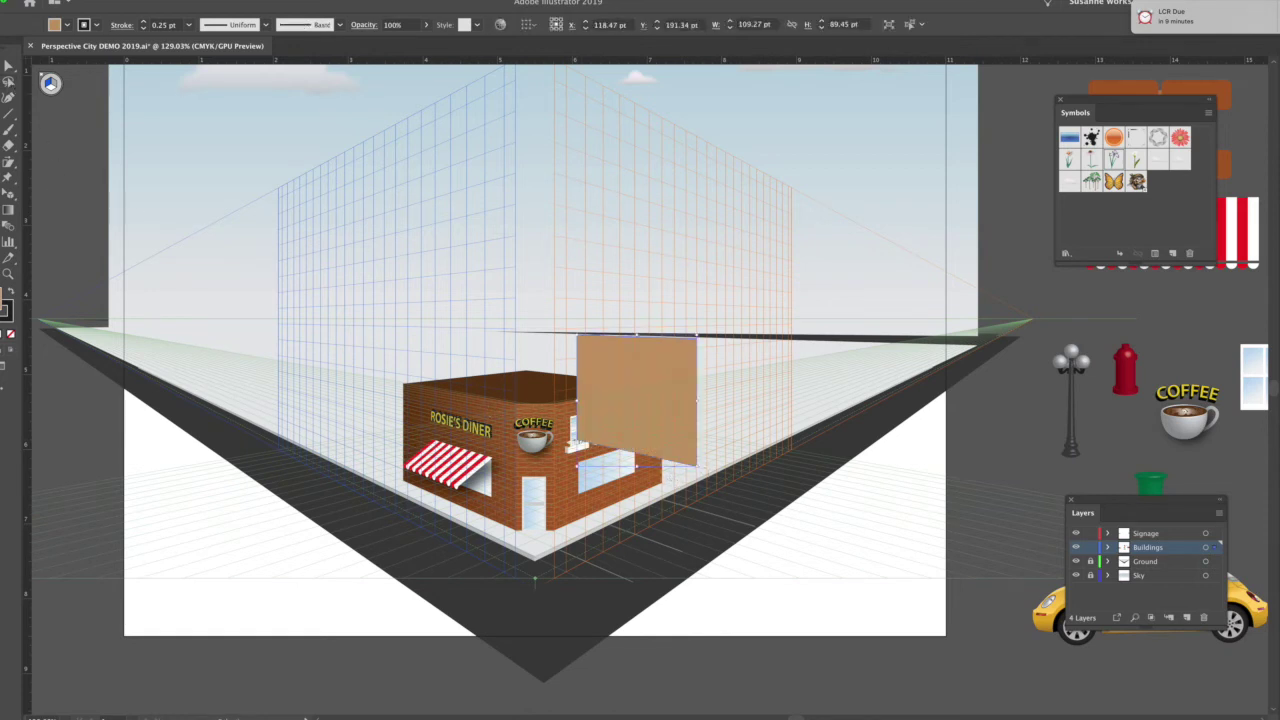
key(shift+super+bracketleft)
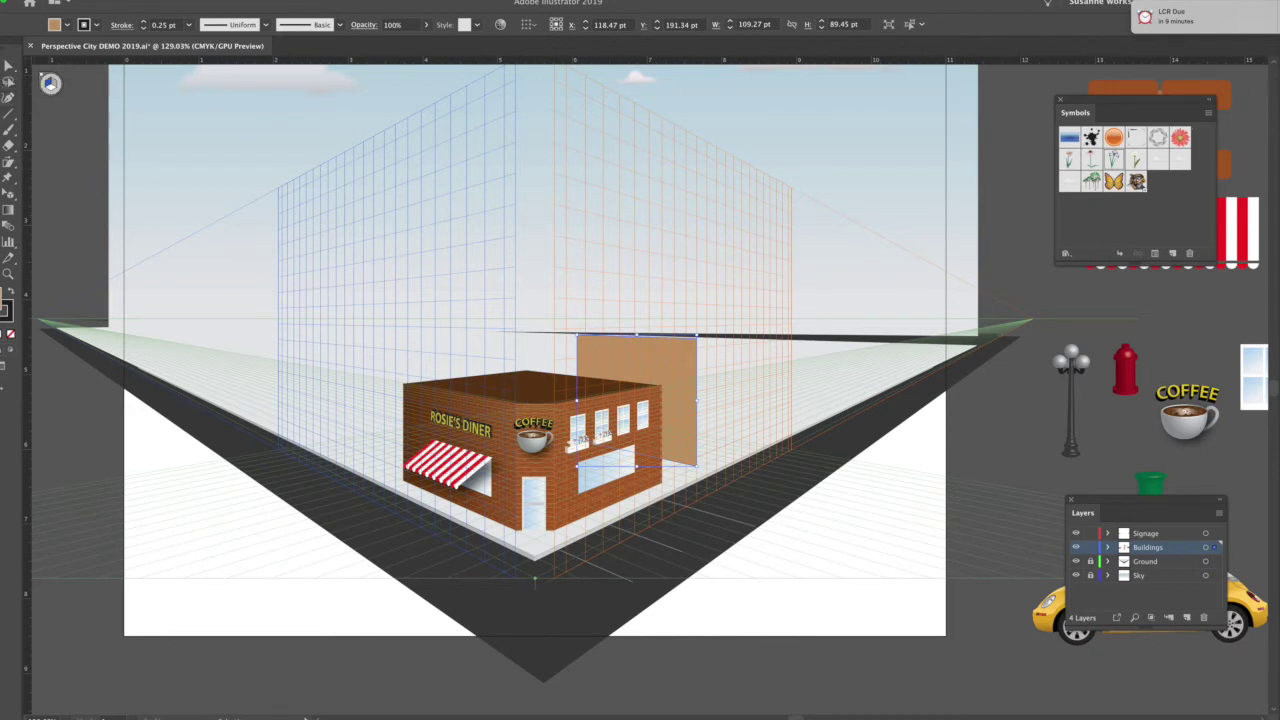
click(1278, 82)
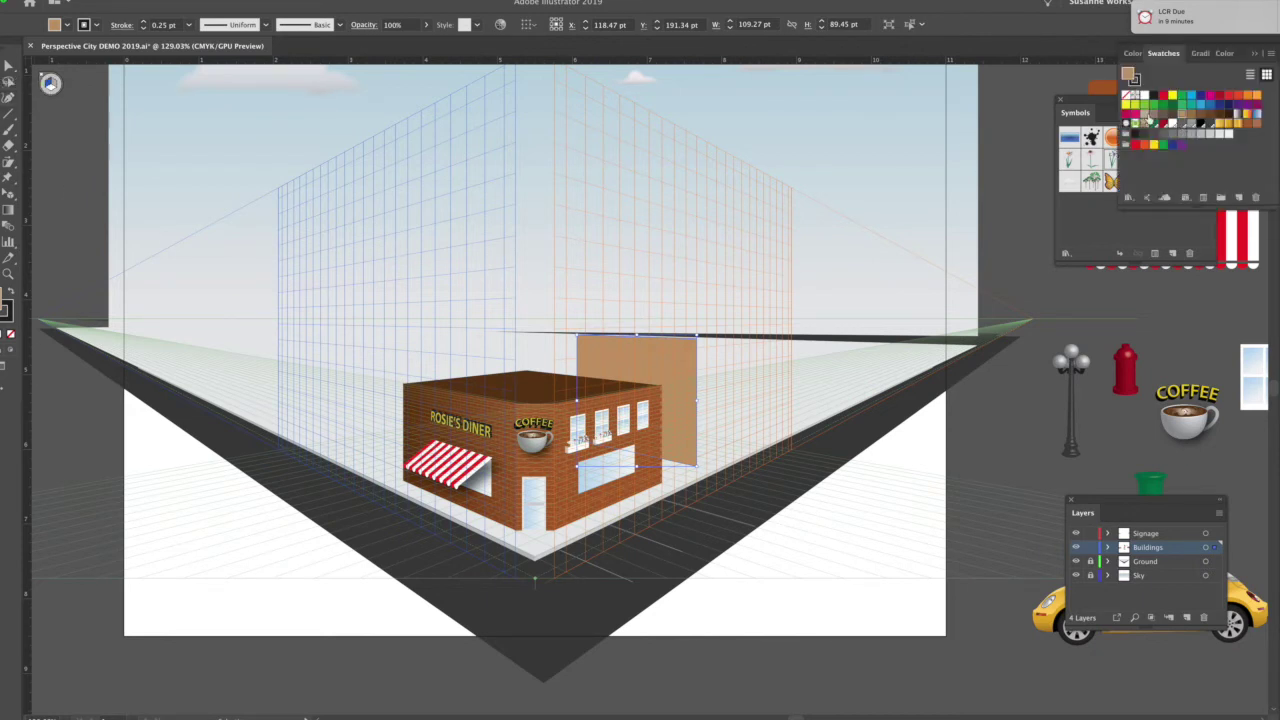
click(1137, 121)
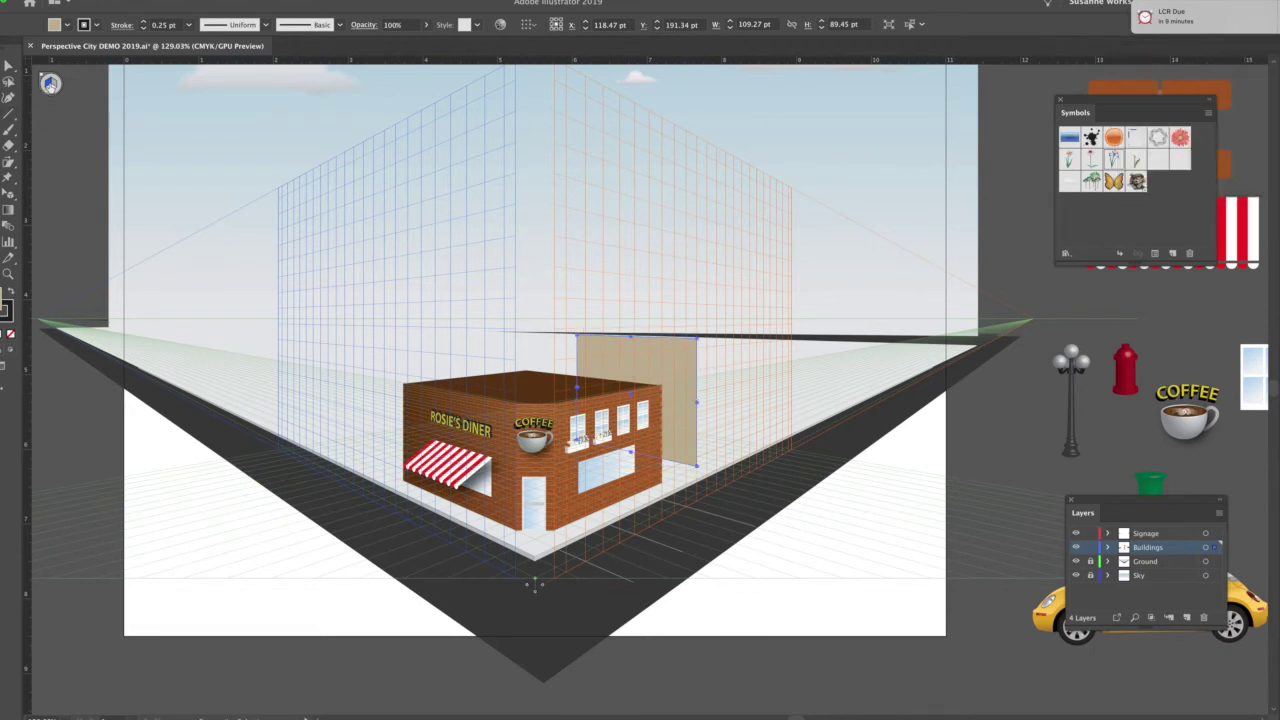
- Draw an adjoining beige wall about 191 by 176 pt on the right grid plane, starting at the first wall's upper front corner
click(54, 86)
click(322, 229)
click(2, 129)
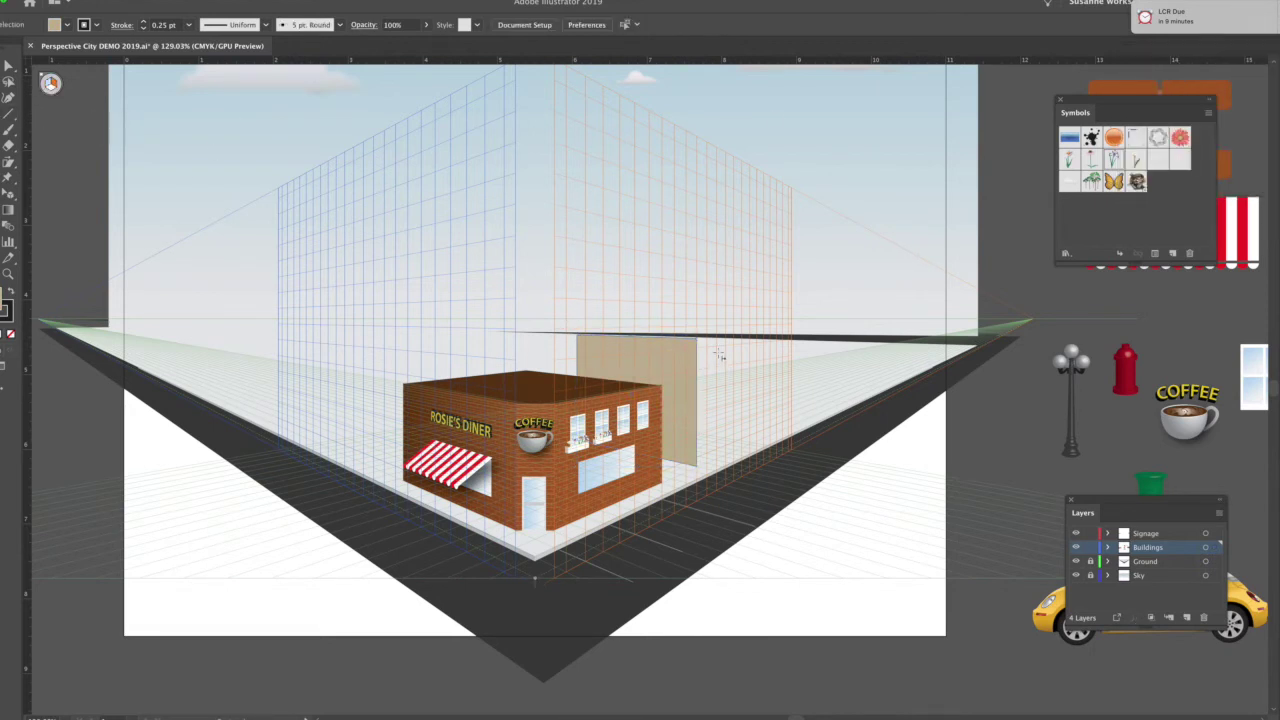
mouse_move(700, 343)
mouse_down()
mouse_move(750, 400)
mouse_move(757, 449)
mouse_up()
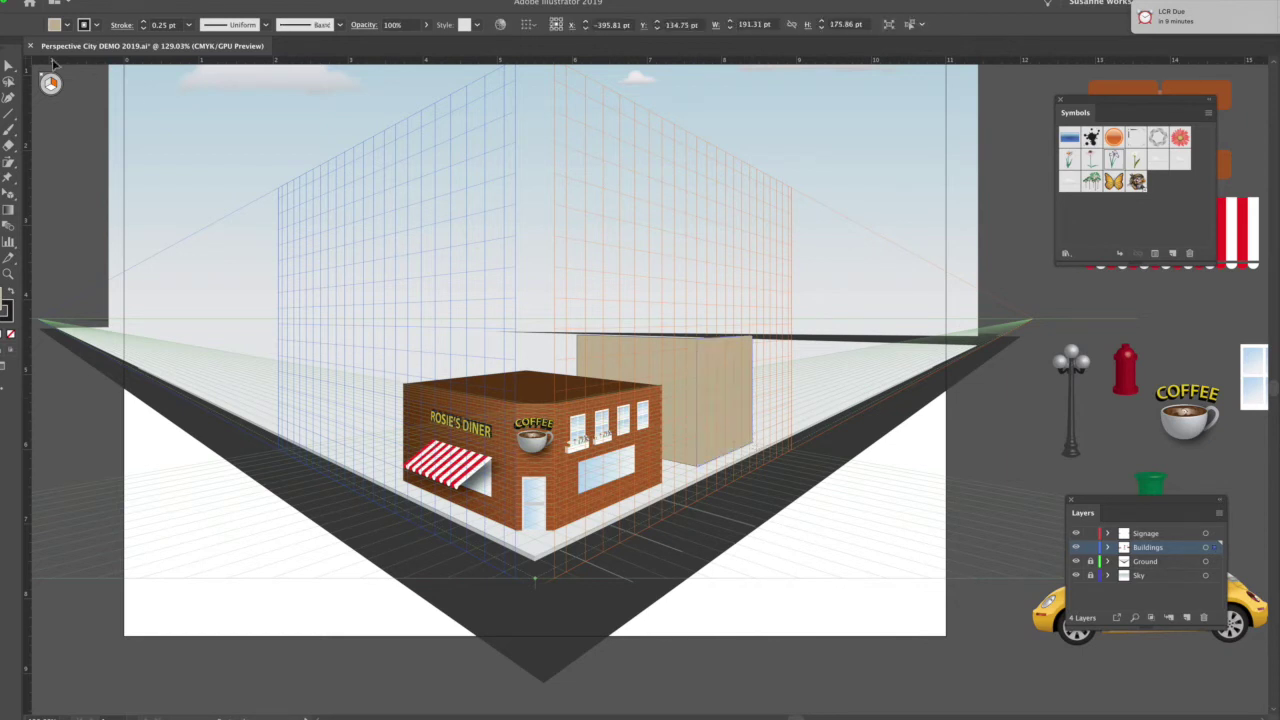
- Select both walls of the new building behind the diner and remove their stroke
click(1, 65)
shift+click(663, 360)
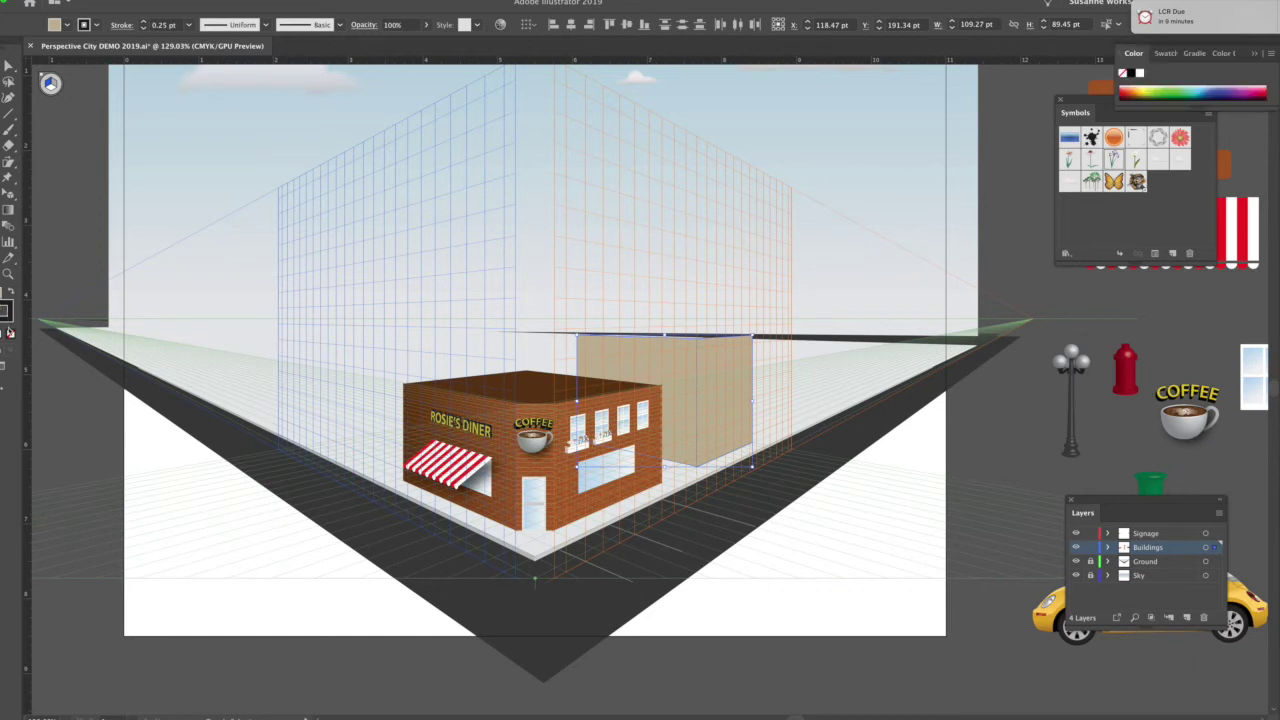
click(10, 333)
click(3, 300)
click(223, 298)
- Fill the rear building's left wall with a medium brown swatch and its right wall with a lighter tan
click(604, 362)
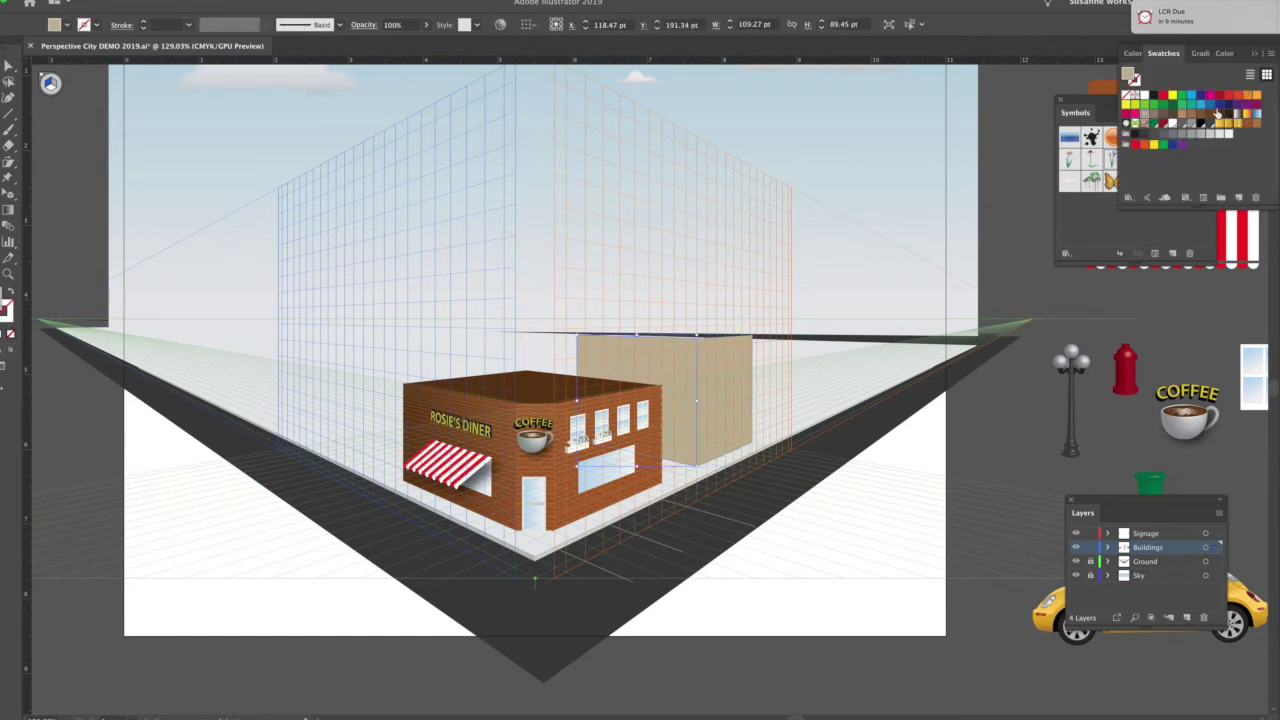
click(1183, 121)
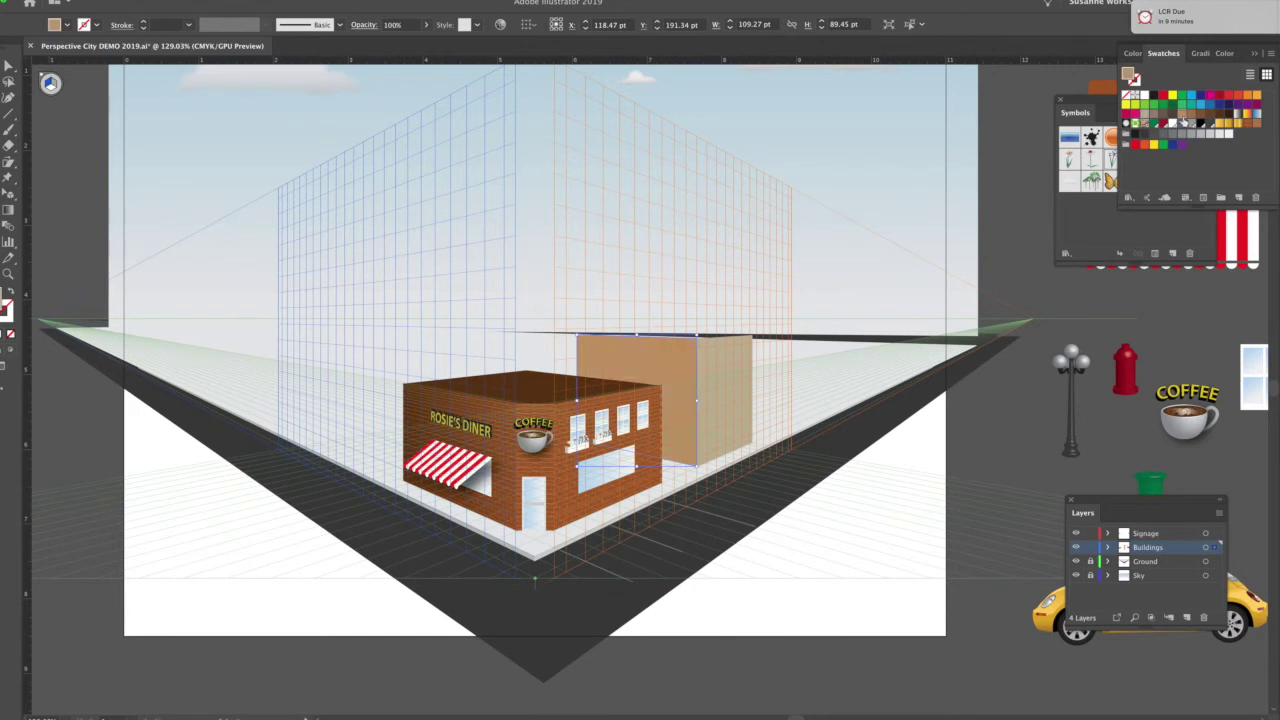
click(1187, 121)
click(744, 386)
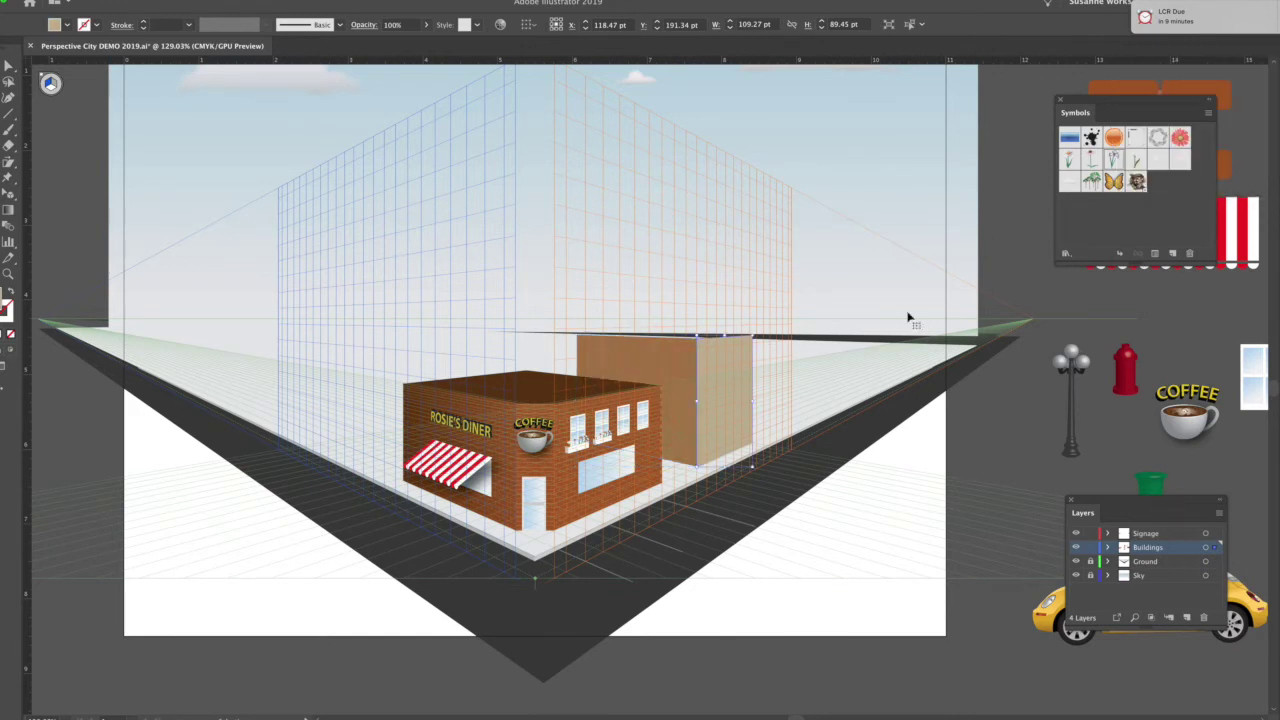
click(1278, 84)
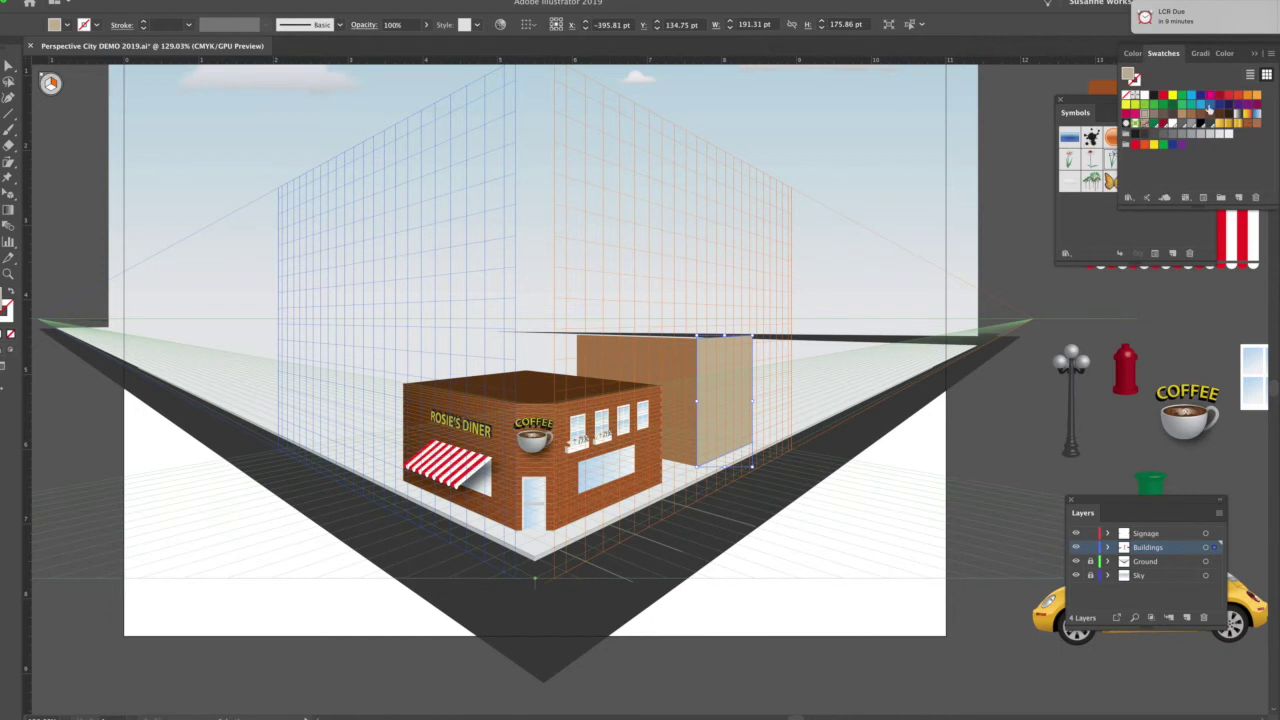
click(1182, 118)
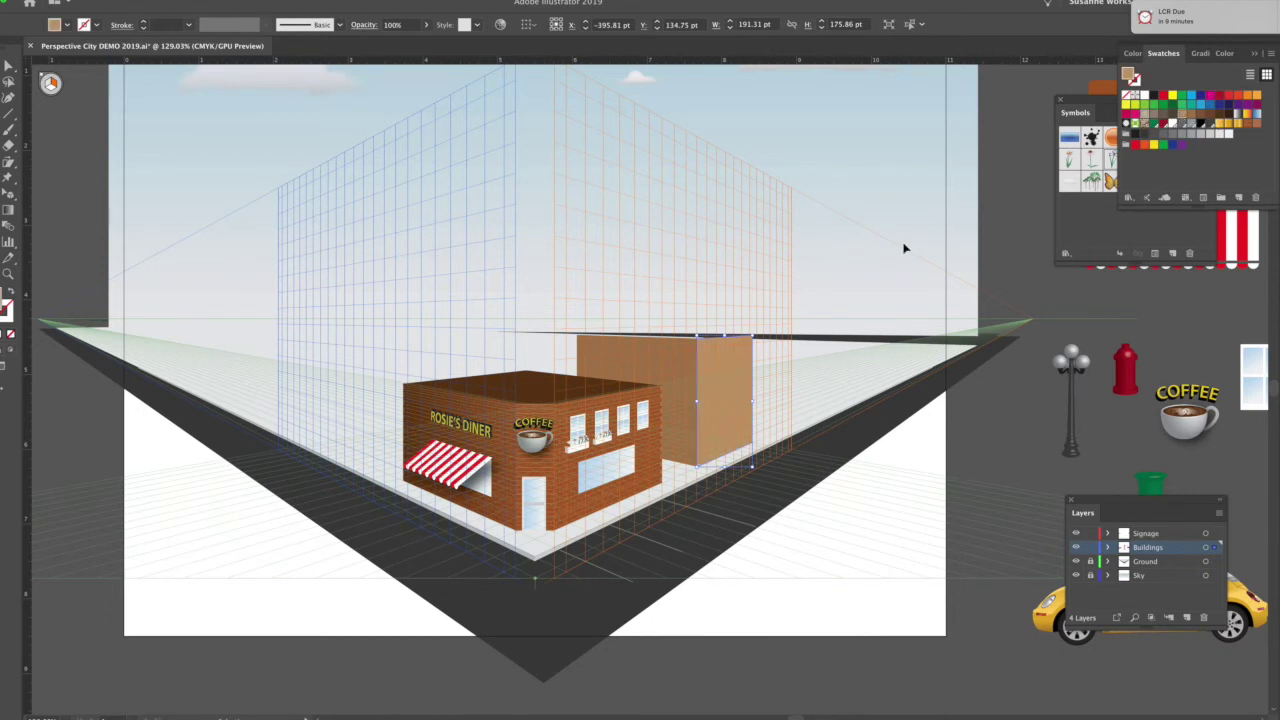
click(985, 450)
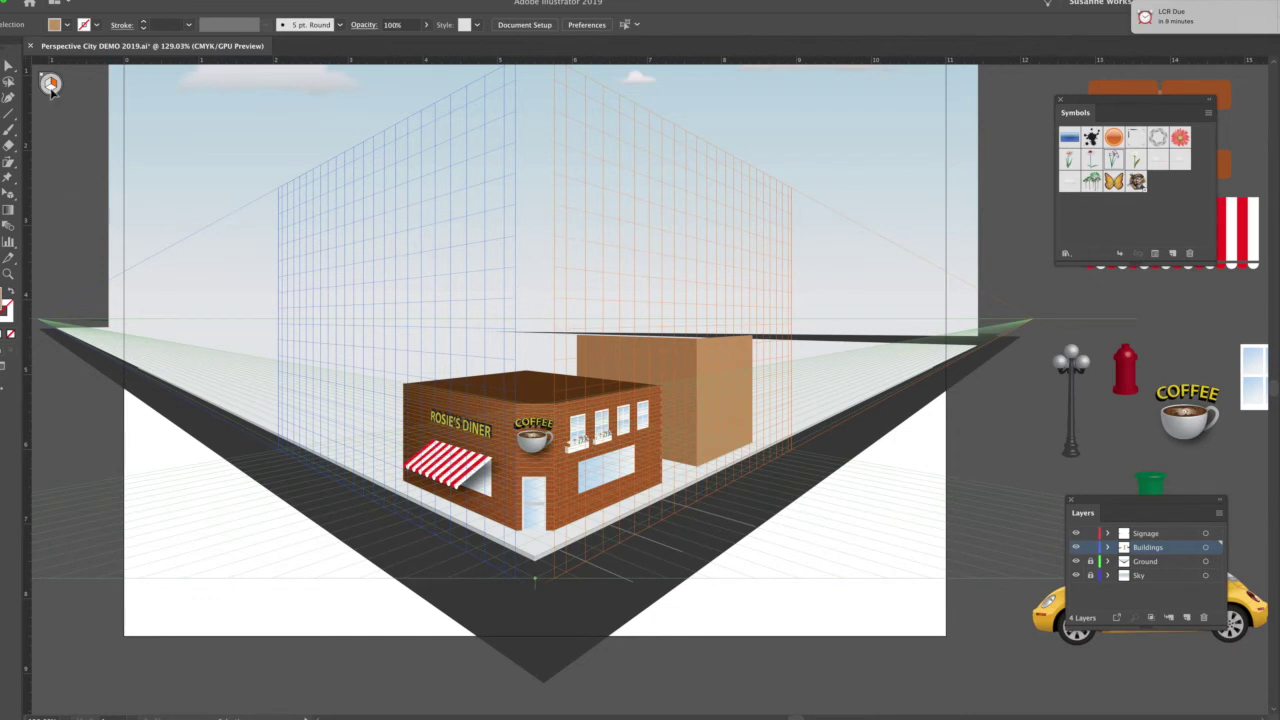
- Draw a roof on the horizontal grid plane spanning the top corners of the tan building
click(9, 193)
click(50, 89)
click(9, 114)
drag(757, 340, 579, 340)
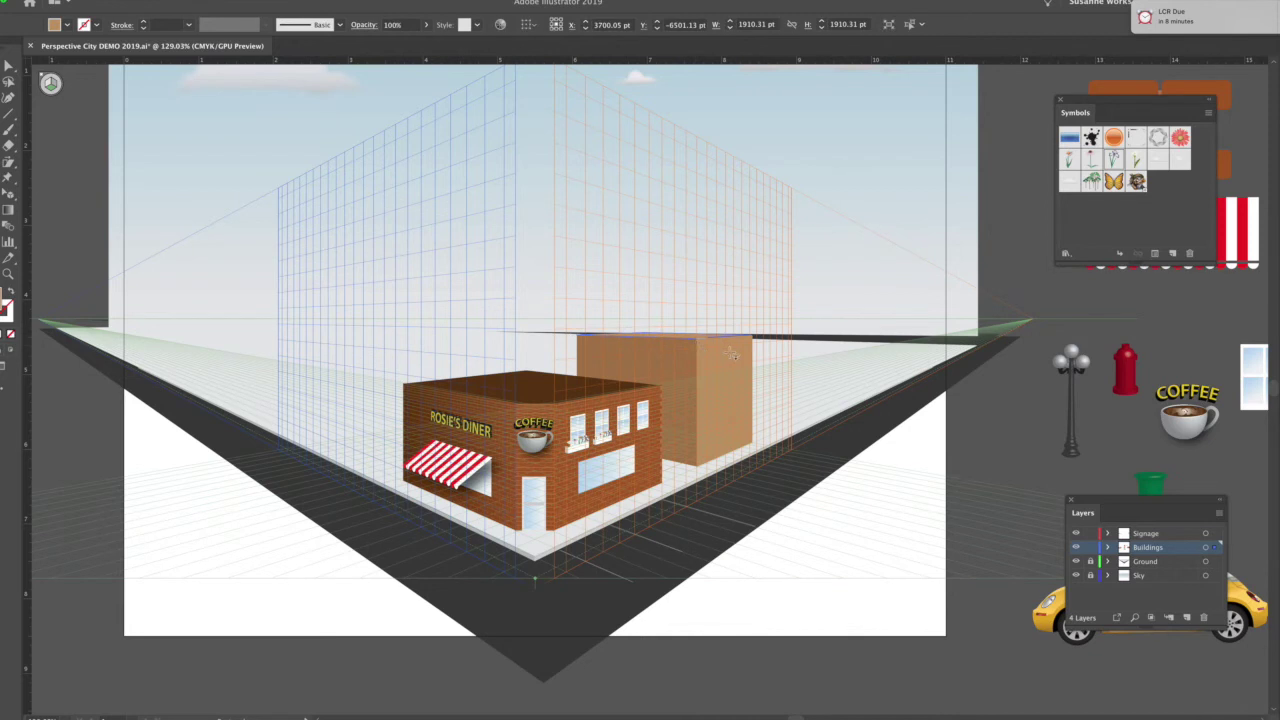
- Fill the tan building's roof with a dark brown swatch and deselect it
key(v)
click(664, 342)
click(1276, 60)
click(1217, 117)
click(993, 232)
click(992, 233)
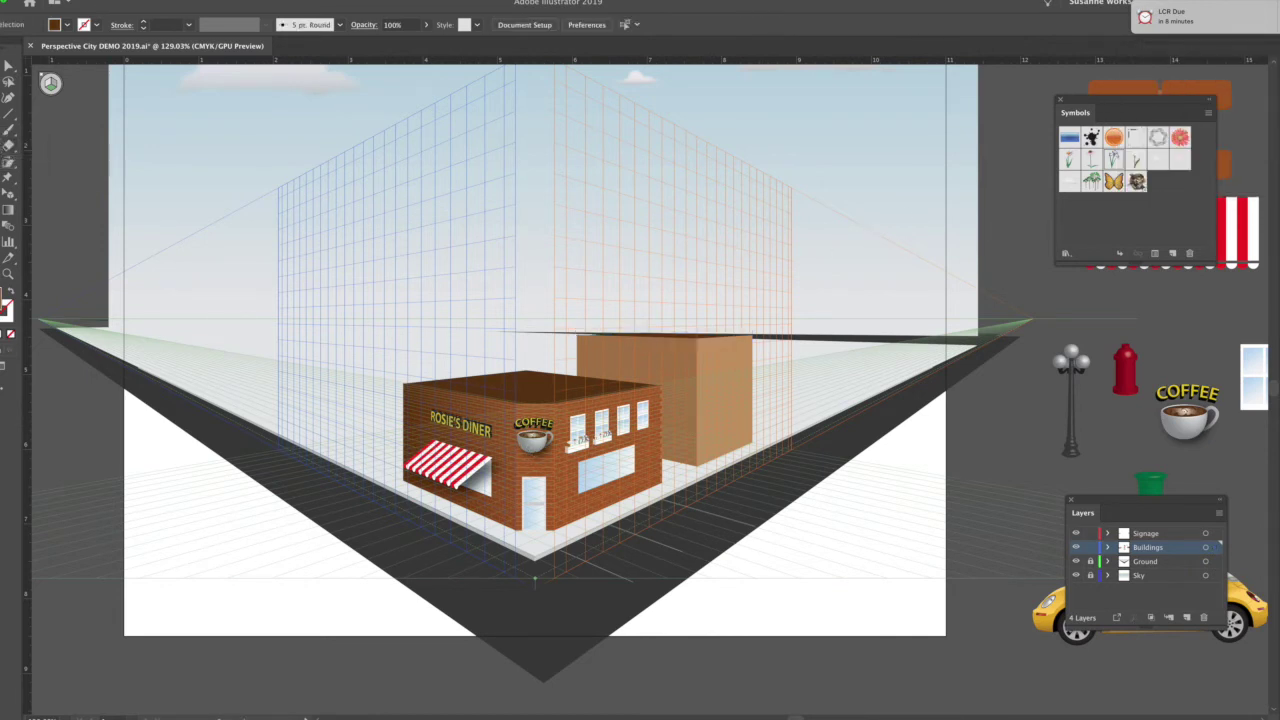
- Draw a gray rectangle about 159 by 121 pt on the right grid plane, overlapping the diner's left side, as a third building's wall
click(1268, 76)
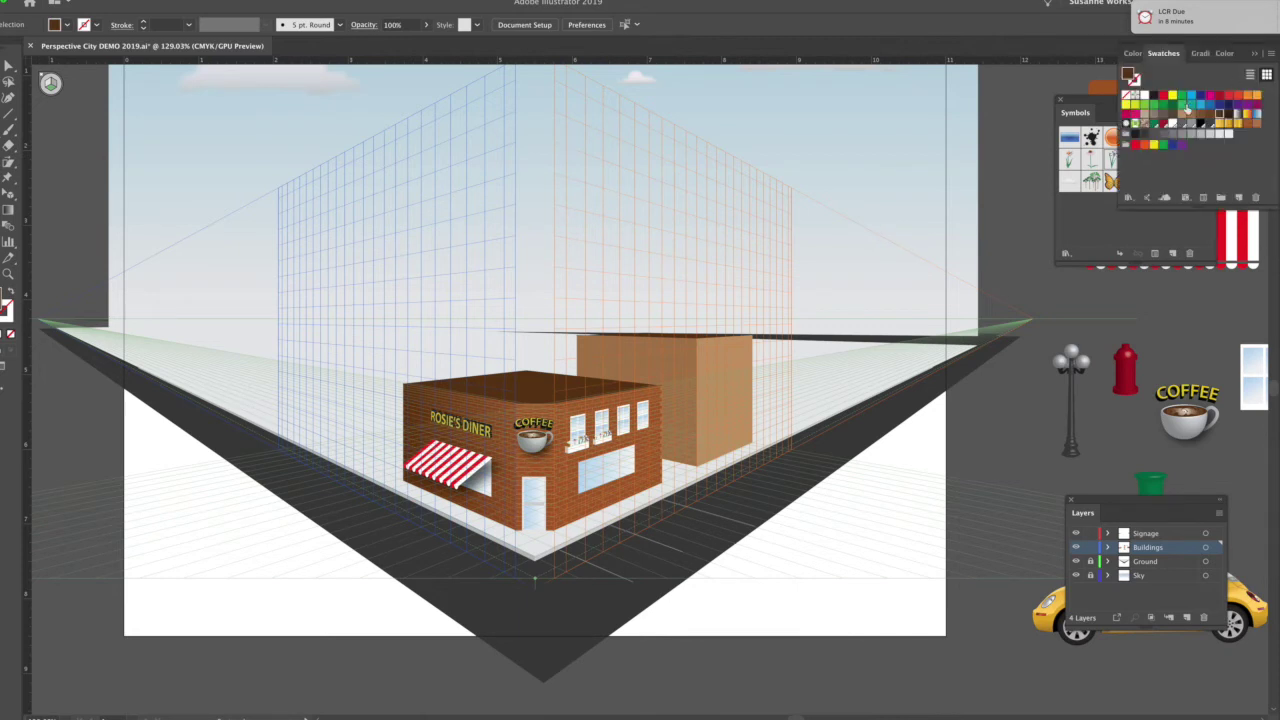
click(1198, 134)
click(55, 86)
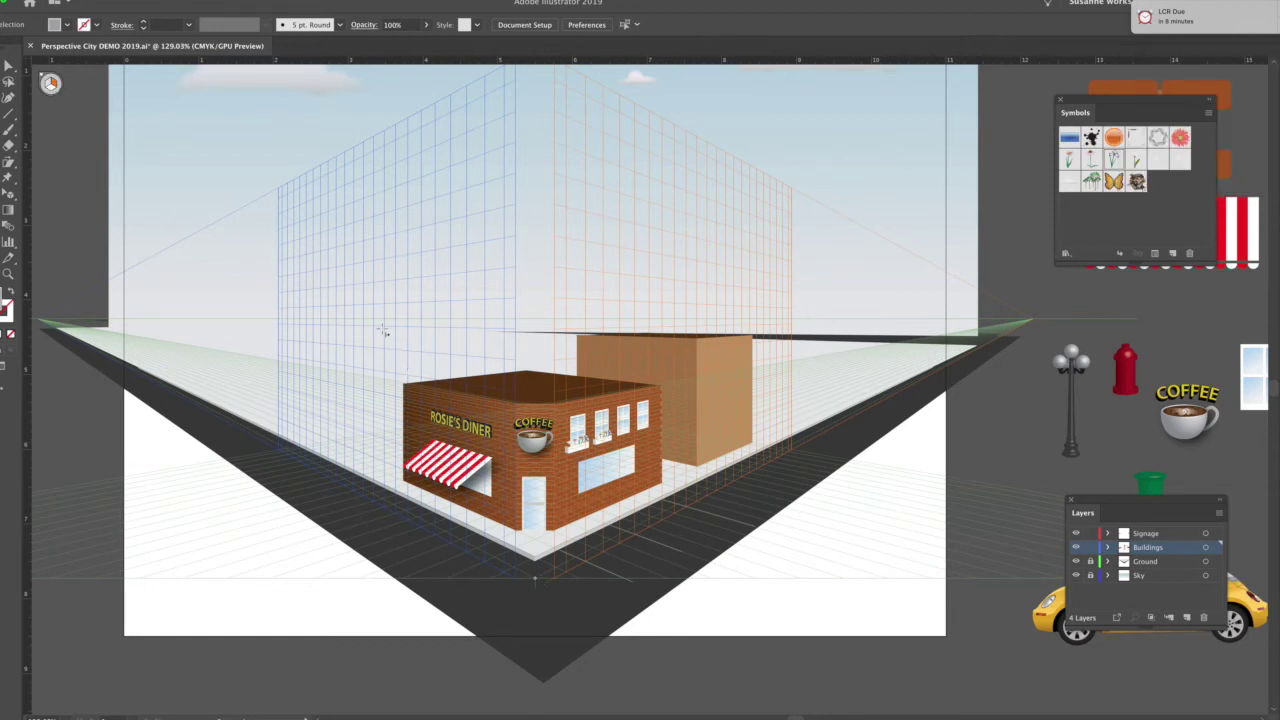
drag(385, 304, 538, 440)
drag(538, 440, 540, 445)
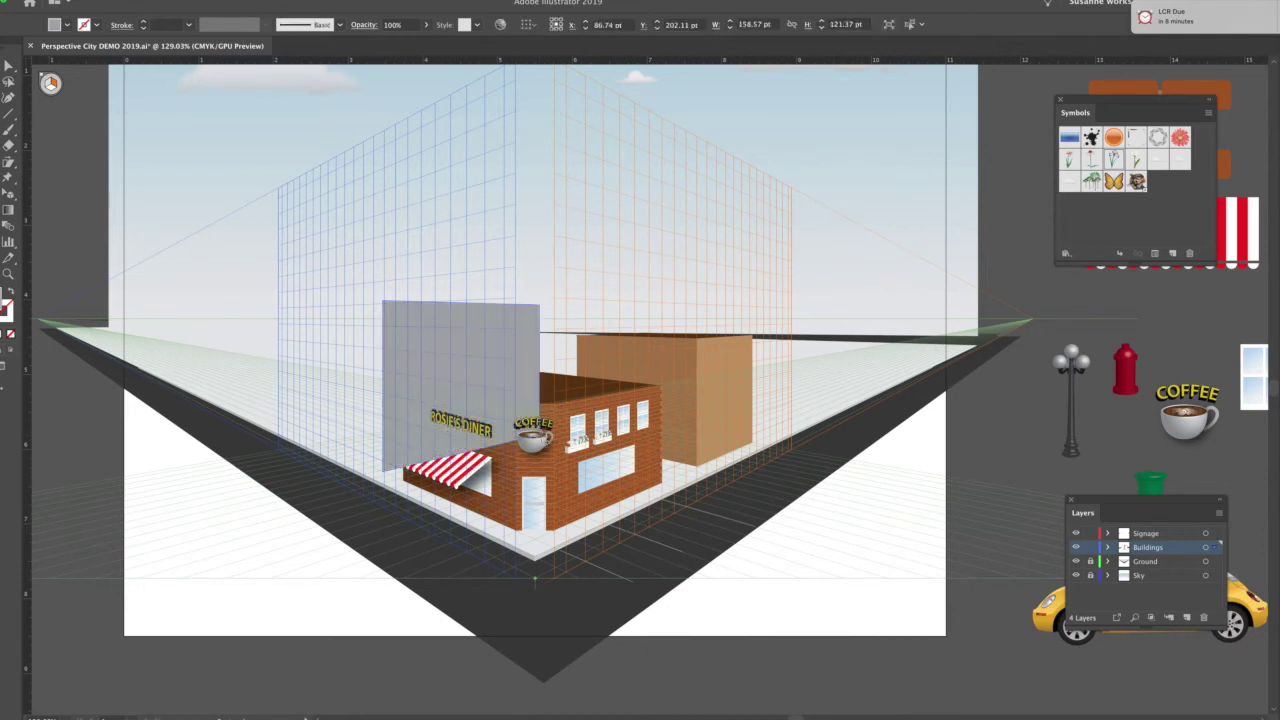
- Draw the gray building's adjoining wall, about 202 by 229 pt, on the left grid plane from the first gray wall's outer corner
click(2, 66)
click(9, 196)
click(47, 86)
click(0, 129)
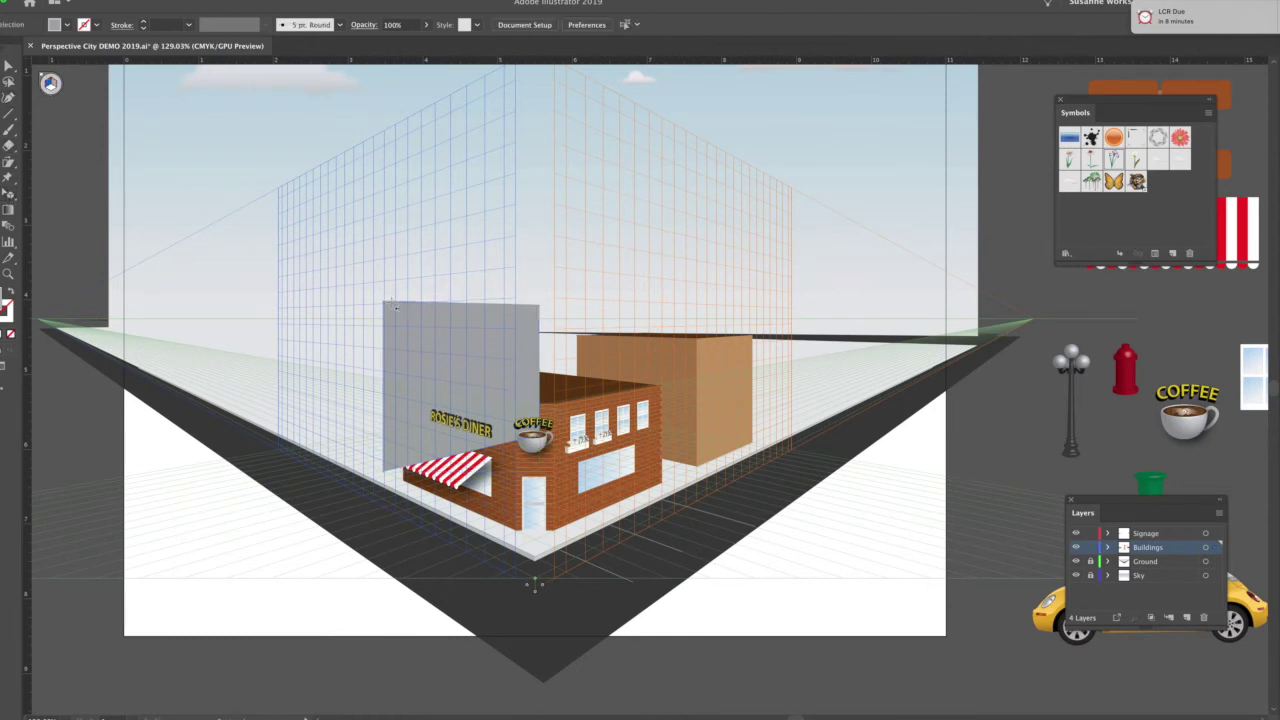
drag(384, 303, 322, 451)
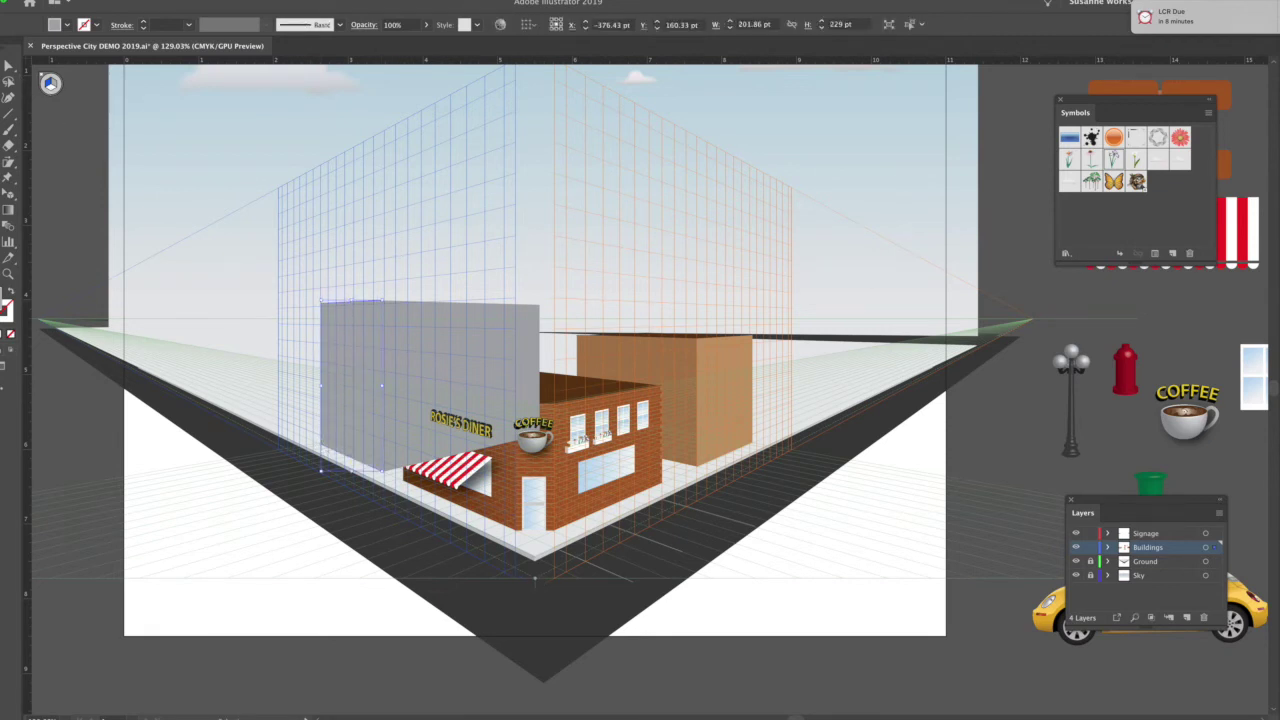
- Fill the gray building's left-plane wall with a darker gray swatch and deselect it
click(1278, 88)
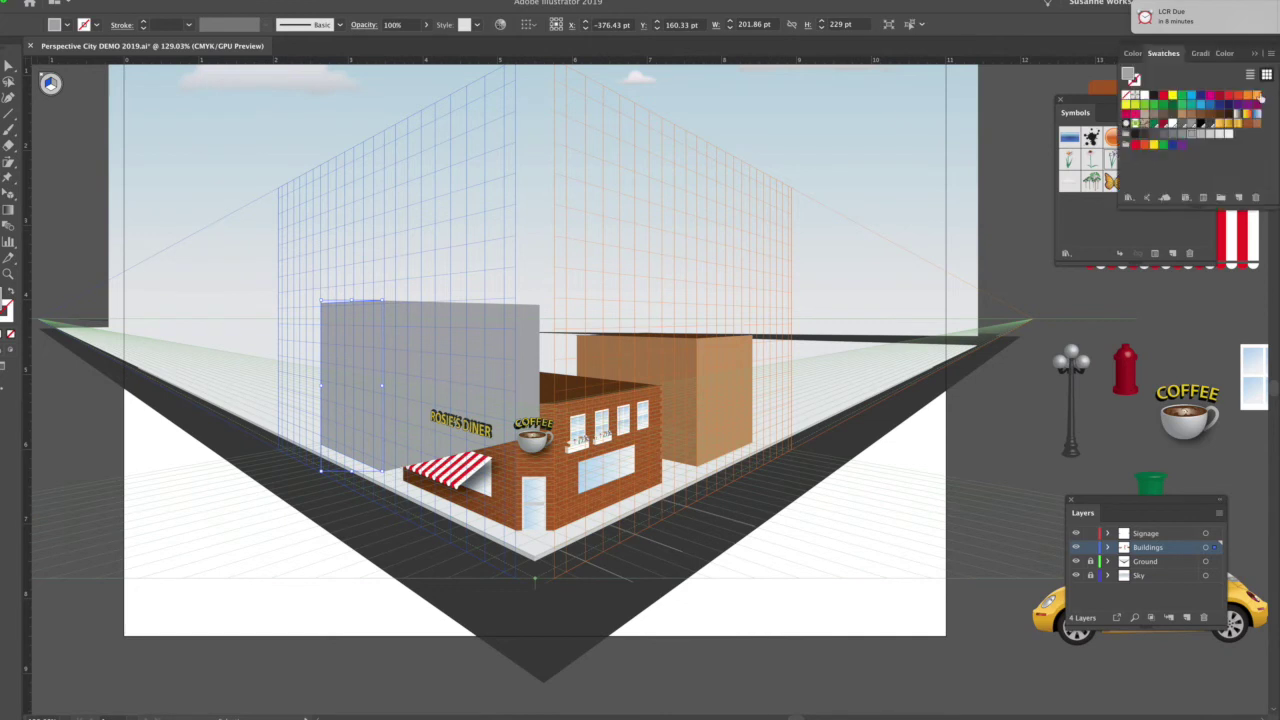
click(1166, 142)
click(1036, 202)
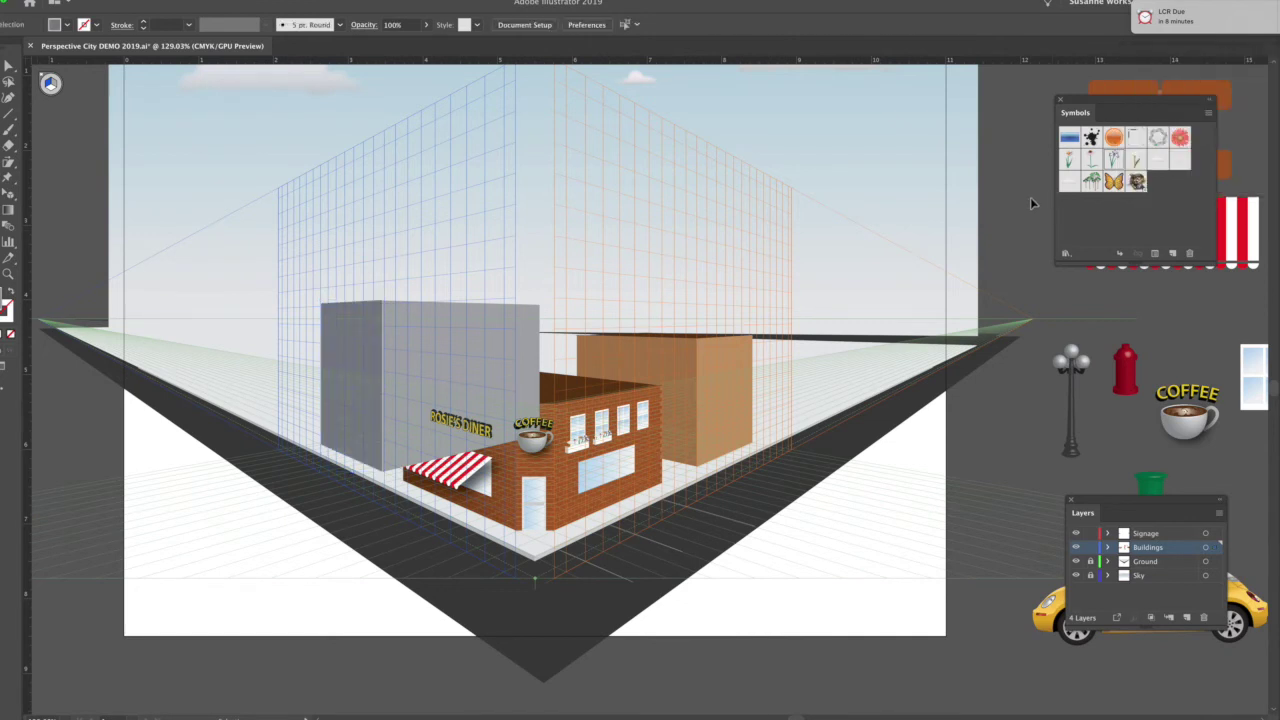
- Send the gray building's right-plane wall to the back, behind the diner, and deselect it
click(478, 355)
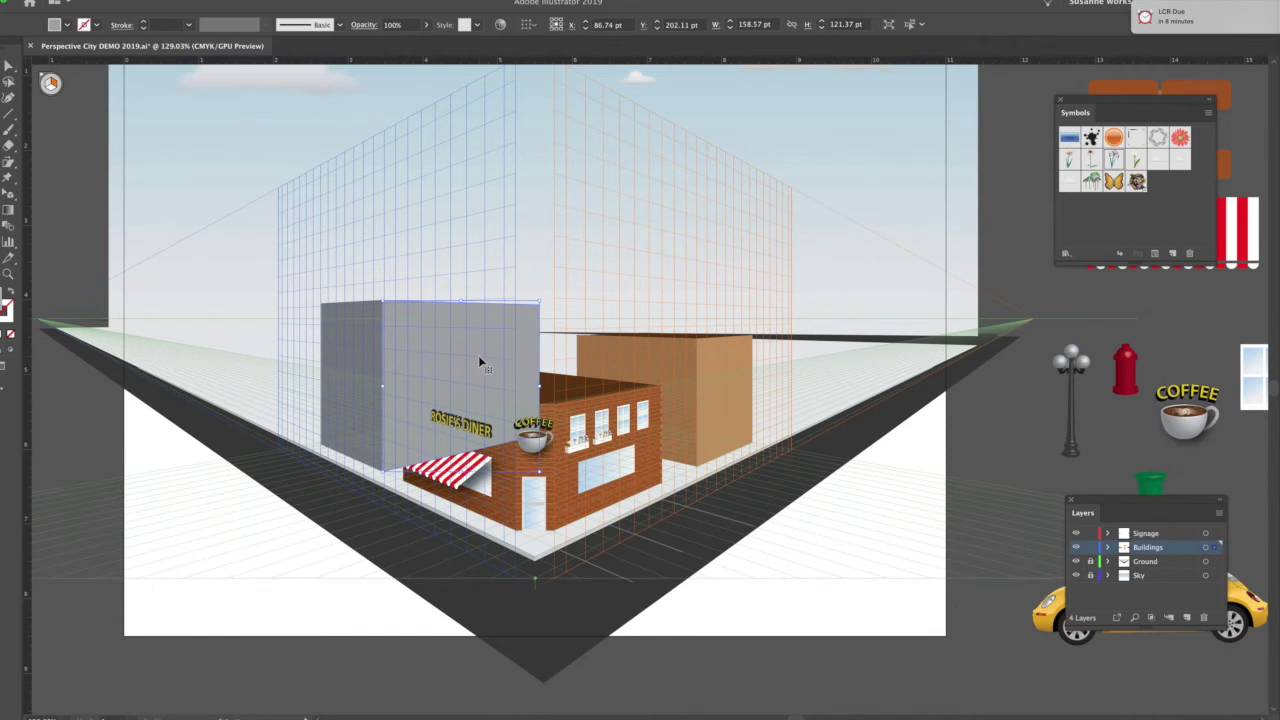
key(super+shift+bracketleft)
click(1001, 418)
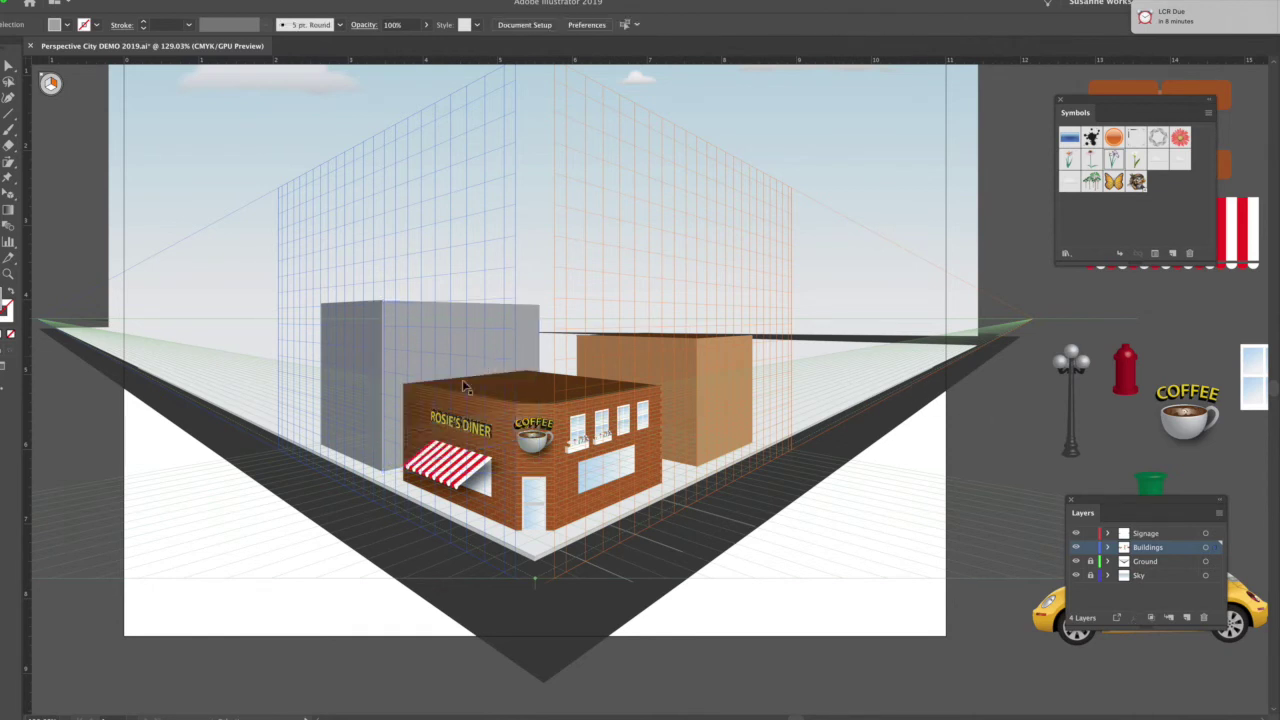
- Fill the gray building's right-plane wall with the brick pattern swatch
click(416, 353)
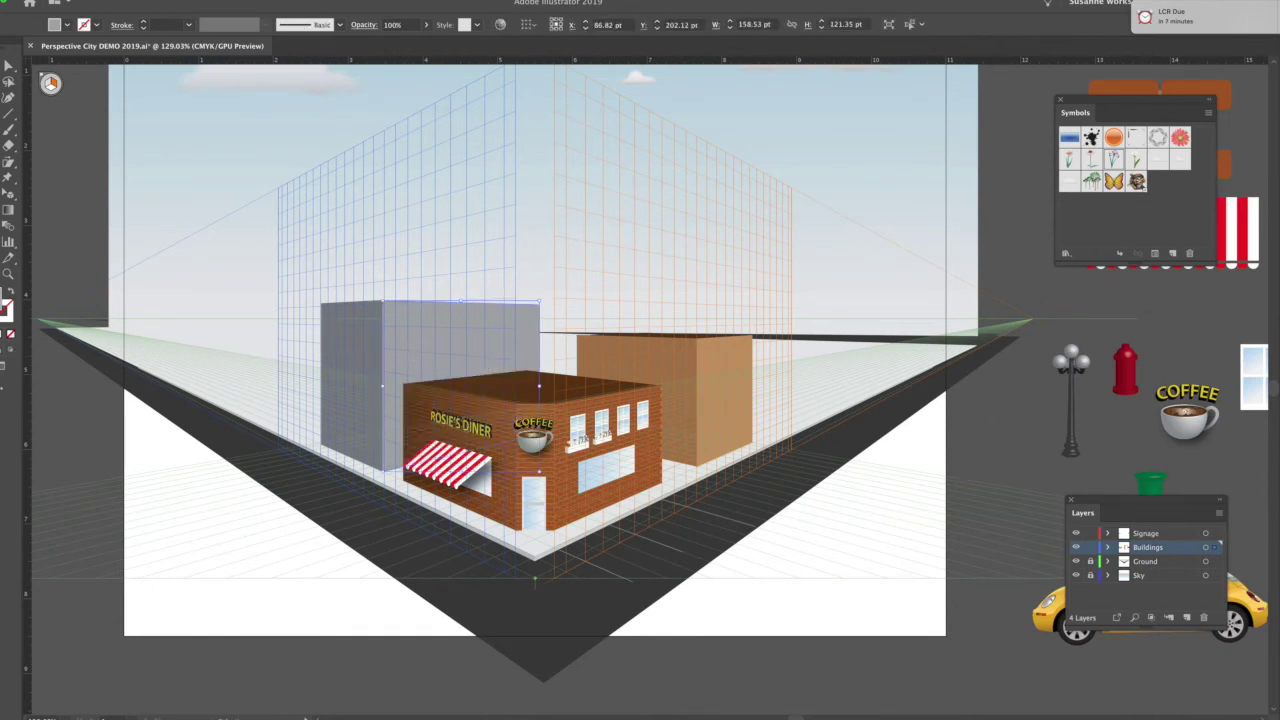
click(1278, 122)
click(1257, 126)
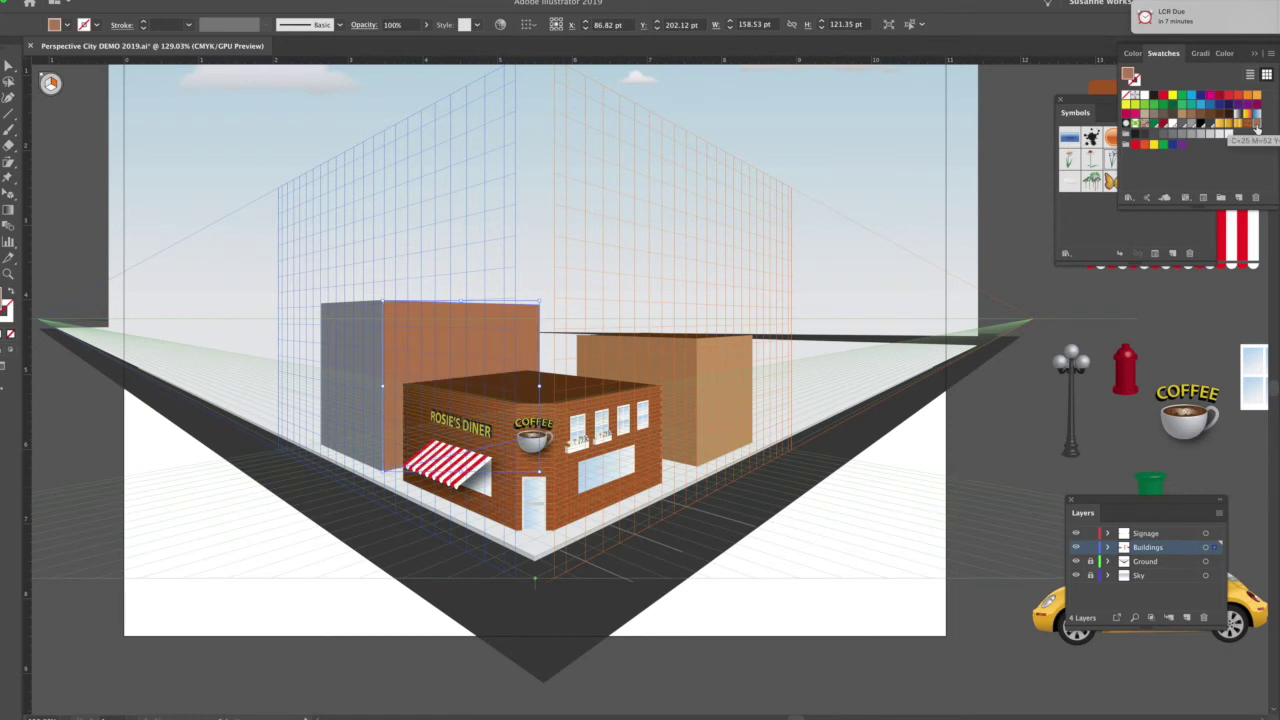
click(1250, 123)
- Scale only the brick pattern of the right-plane wall uniformly to 10%, without transforming the wall itself
click(7, 65)
click(428, 338)
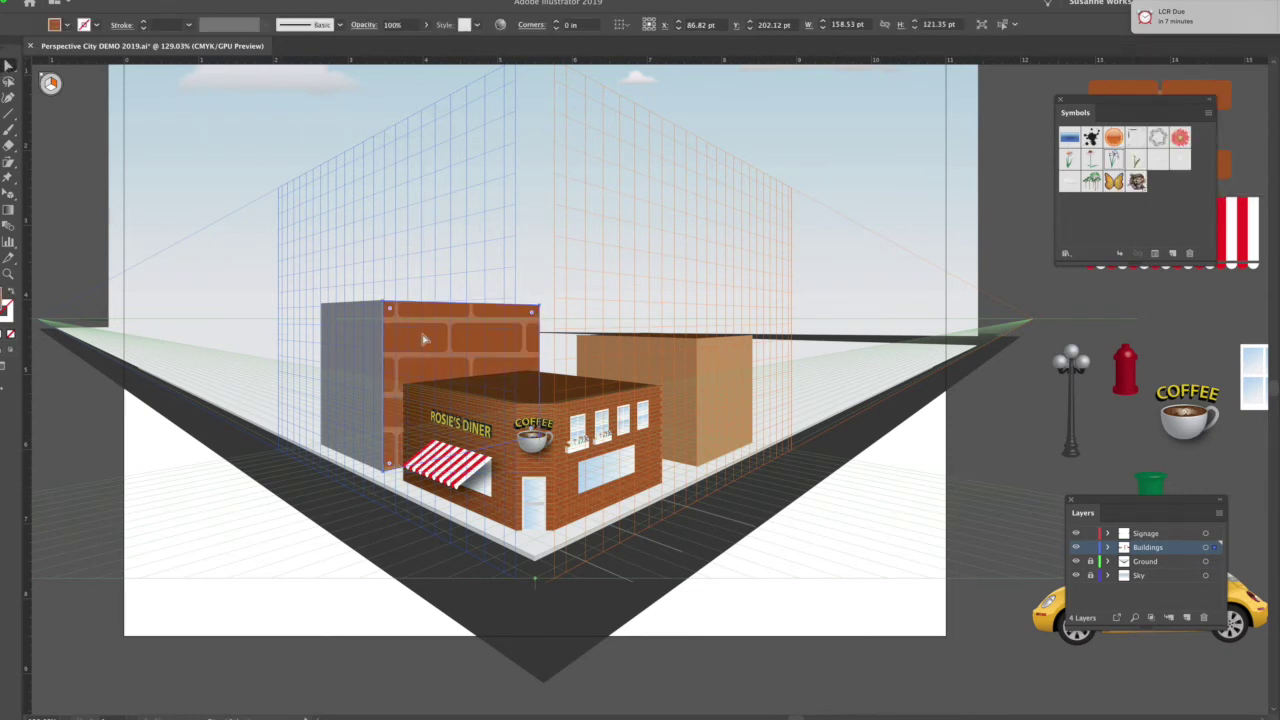
drag(10, 161, 49, 162)
double_click(10, 164)
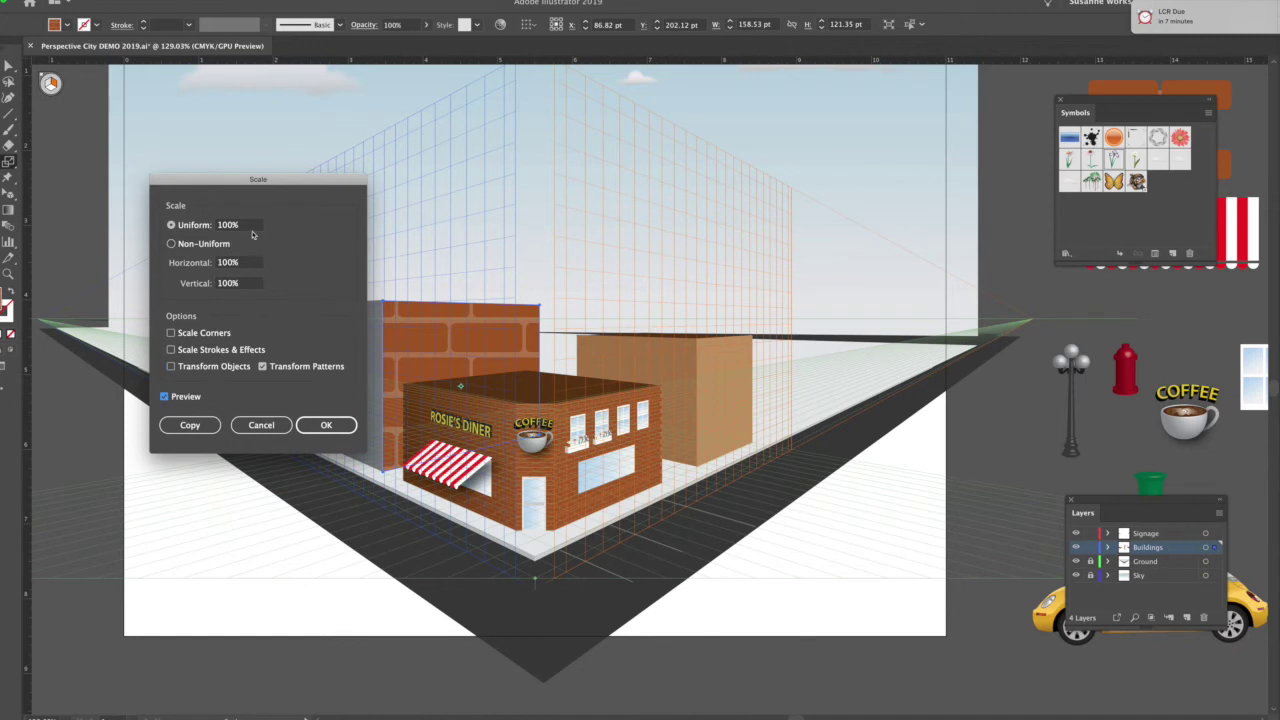
drag(258, 225, 218, 214)
text(20)
key(Tab)
click(265, 228)
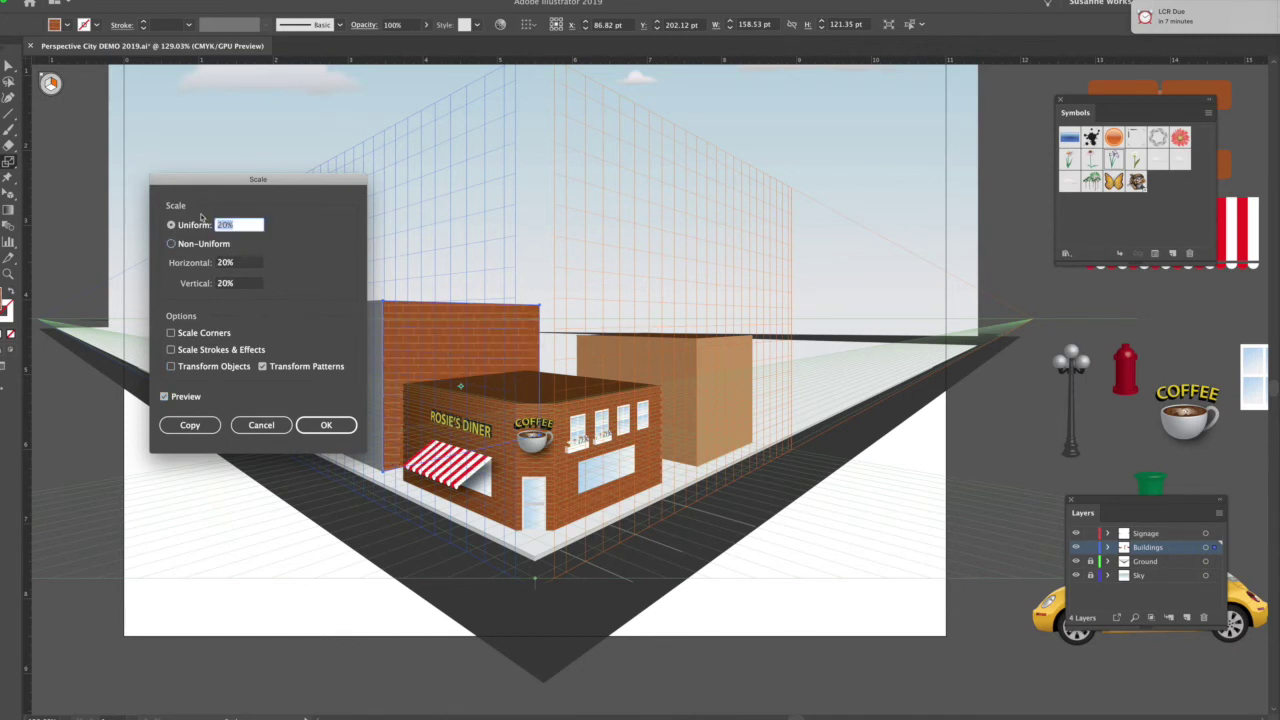
text(10)
key(Tab)
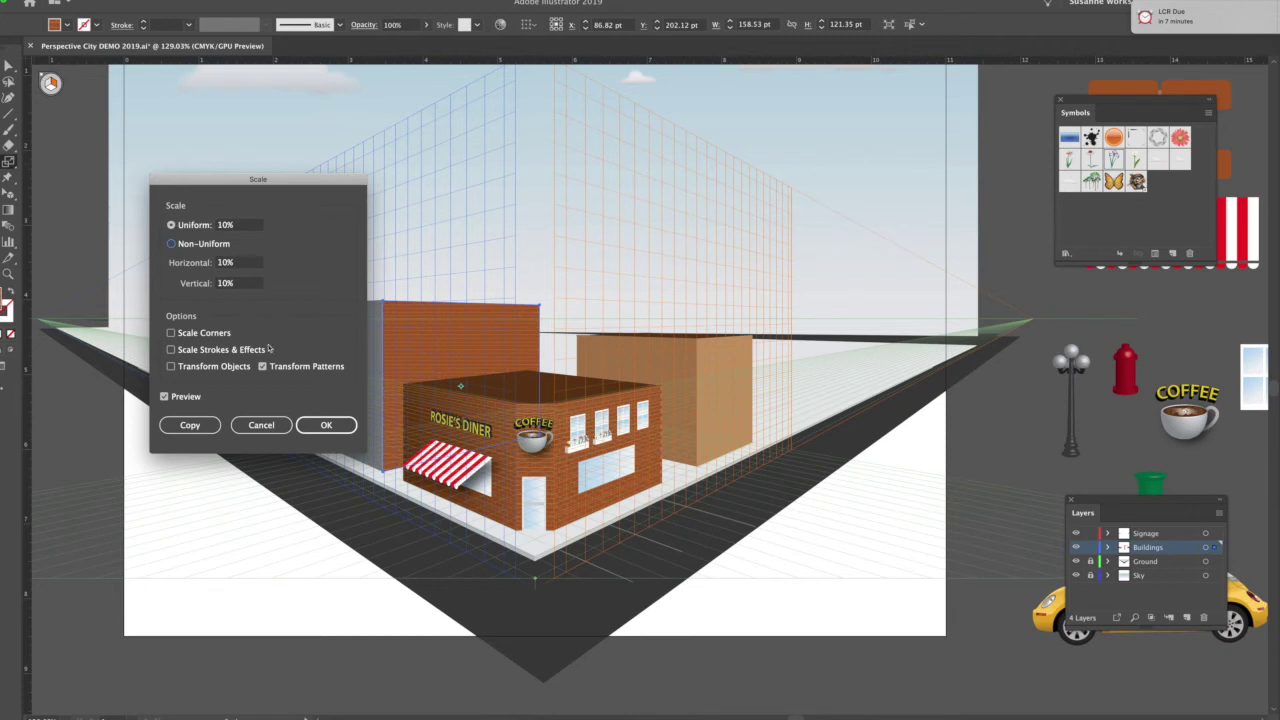
click(326, 425)
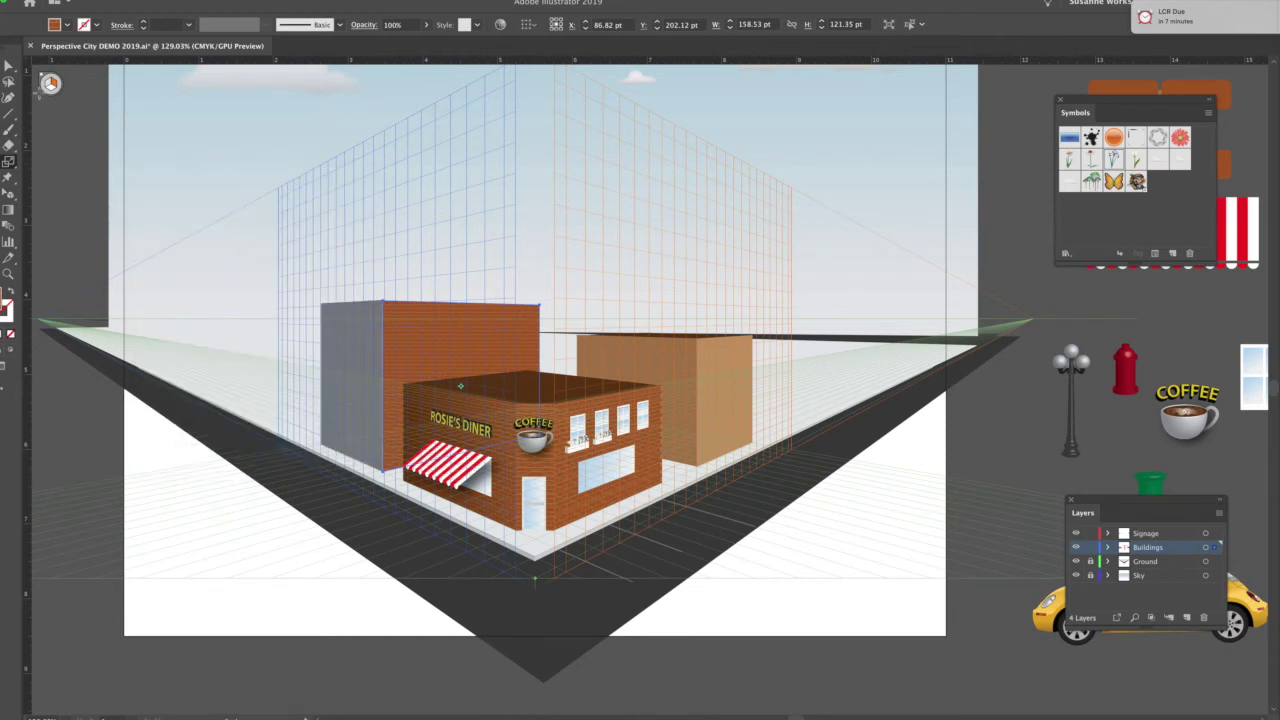
- Fill the same building's left-plane wall with the darker brick pattern and deselect it
click(9, 67)
click(377, 323)
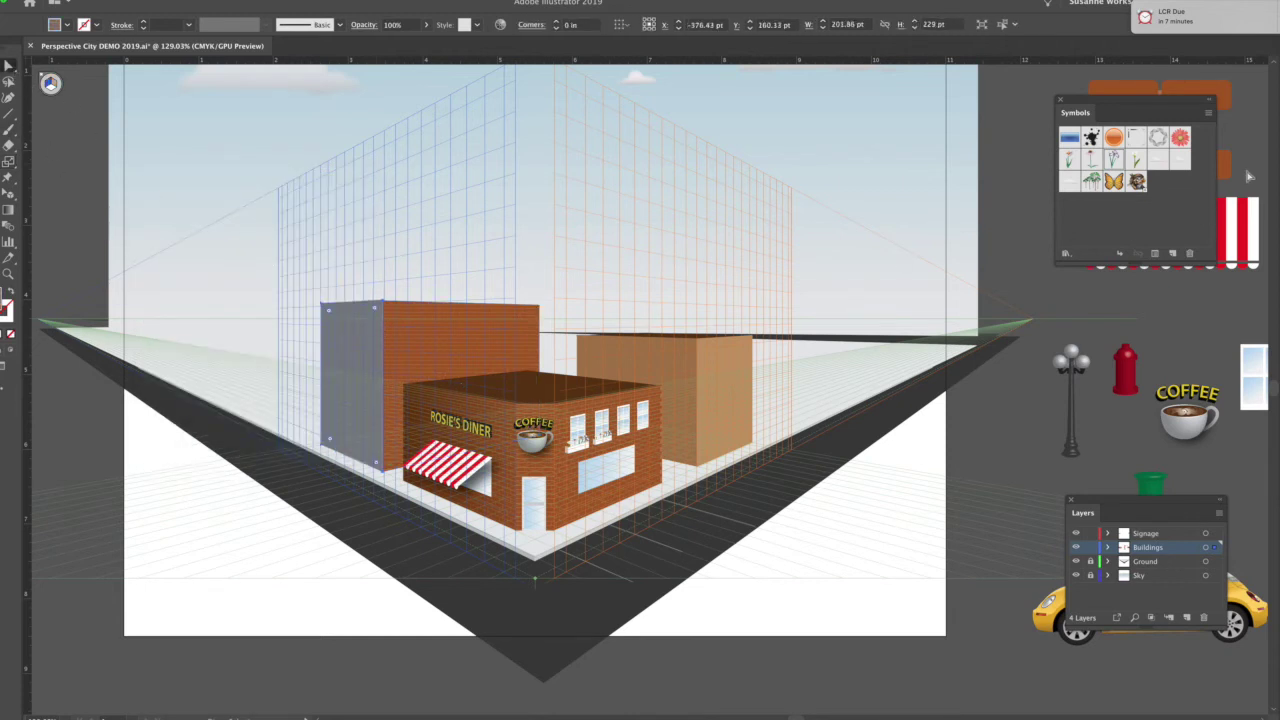
click(1278, 78)
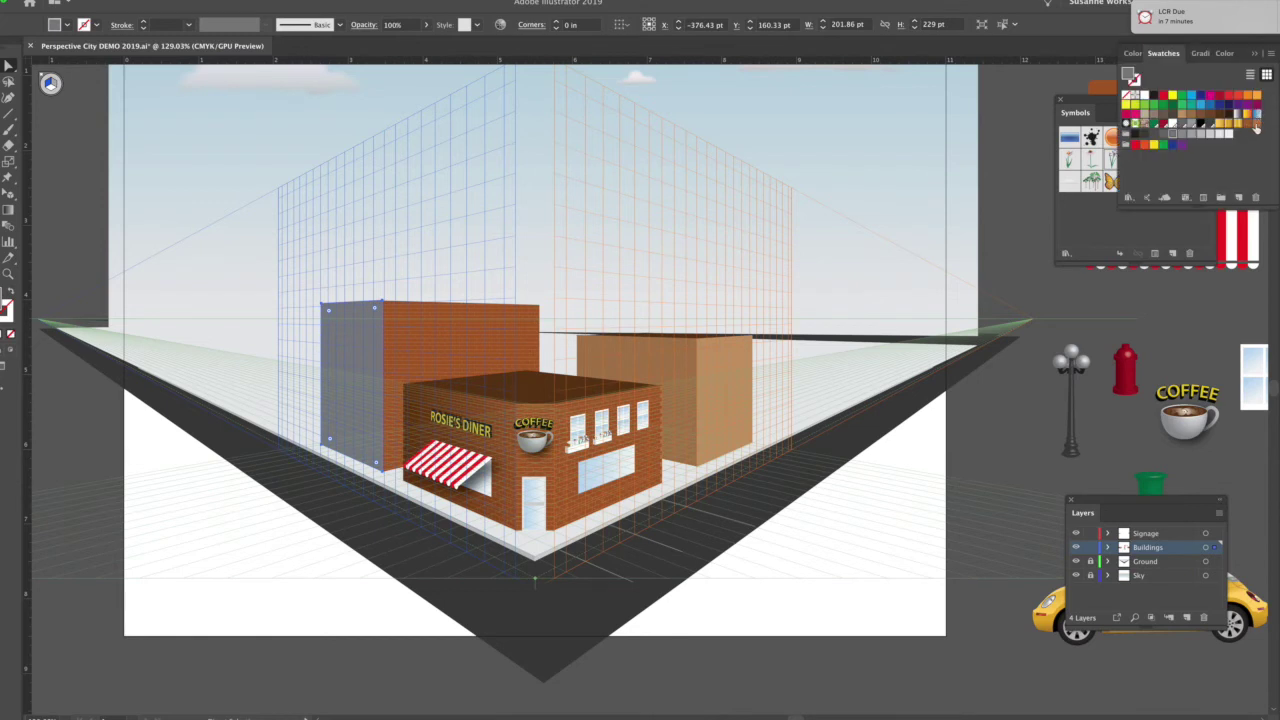
click(1132, 54)
click(1137, 90)
click(1137, 92)
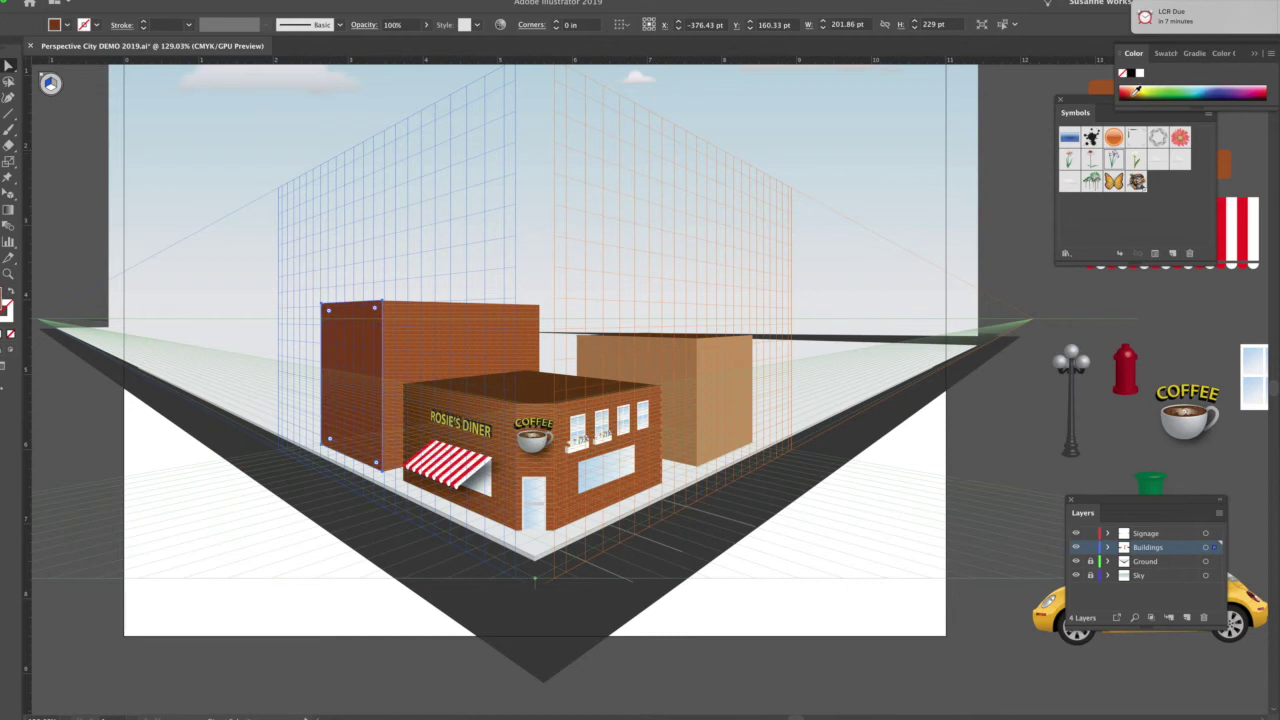
click(1, 65)
click(127, 164)
click(354, 376)
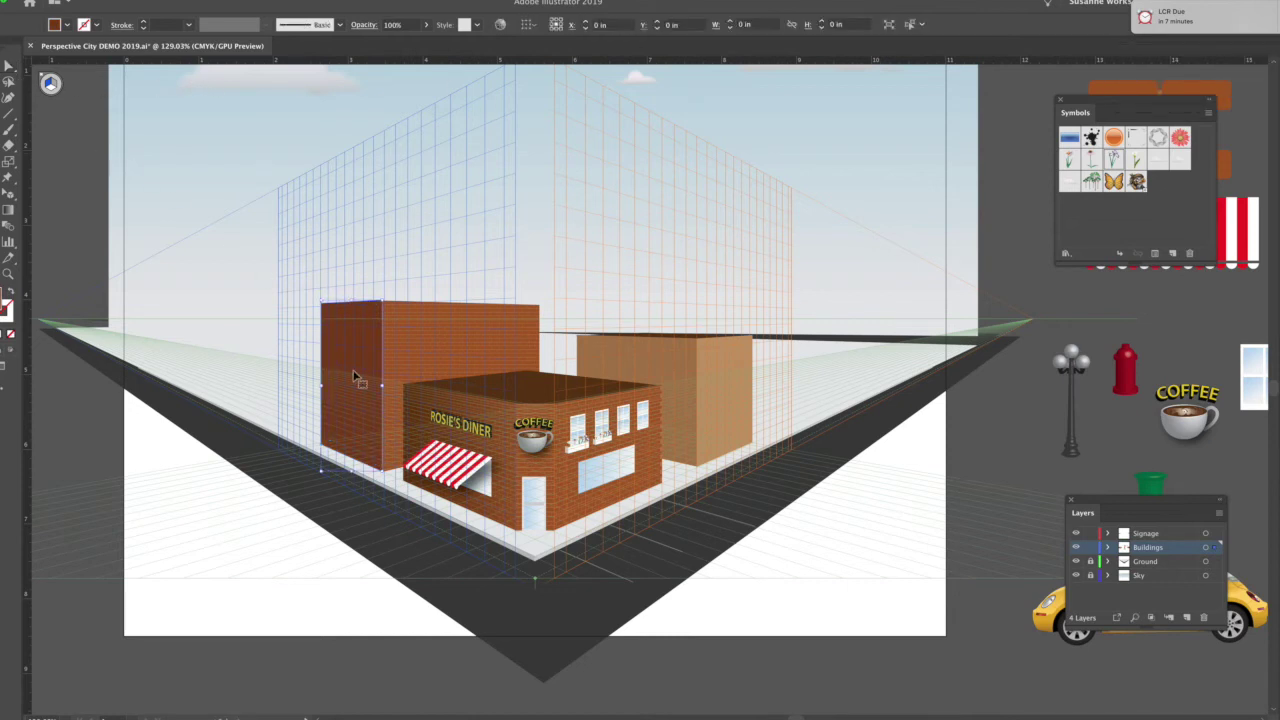
click(807, 588)
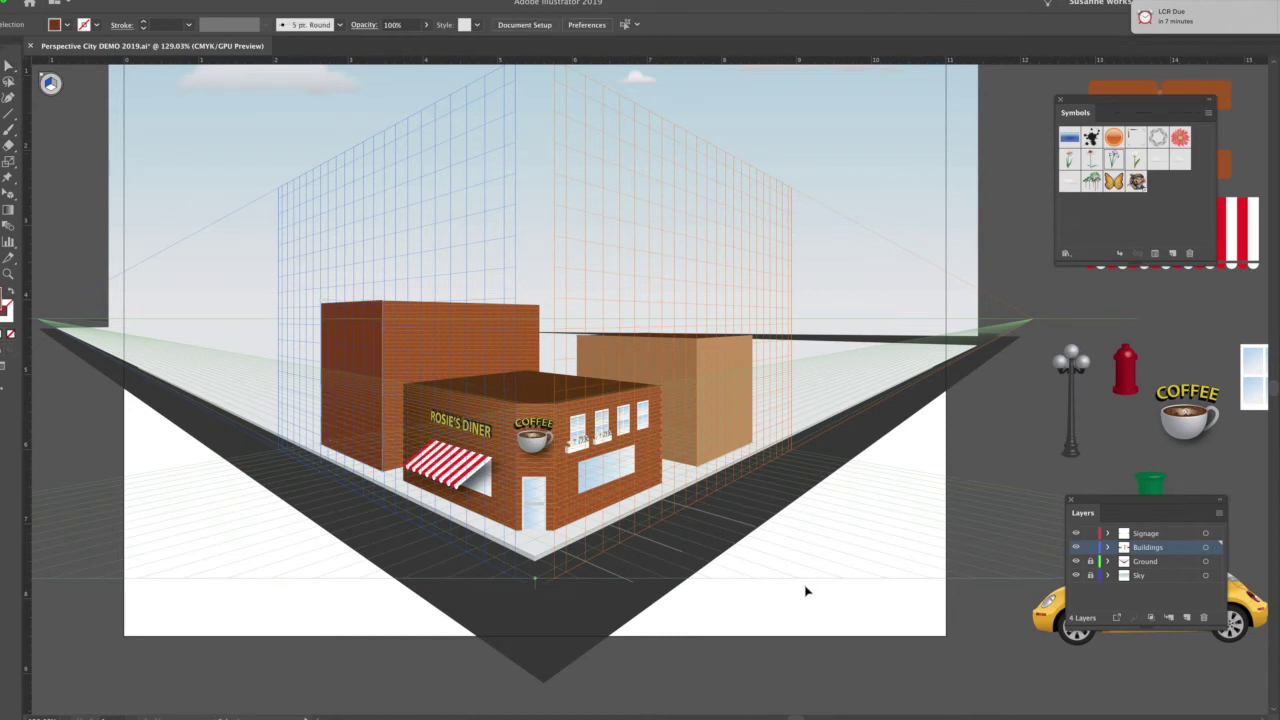
- Look over the spare artwork beside the artboard, view the Eagle Graffiti symbol in symbol editing mode and leave it
click(450, 360)
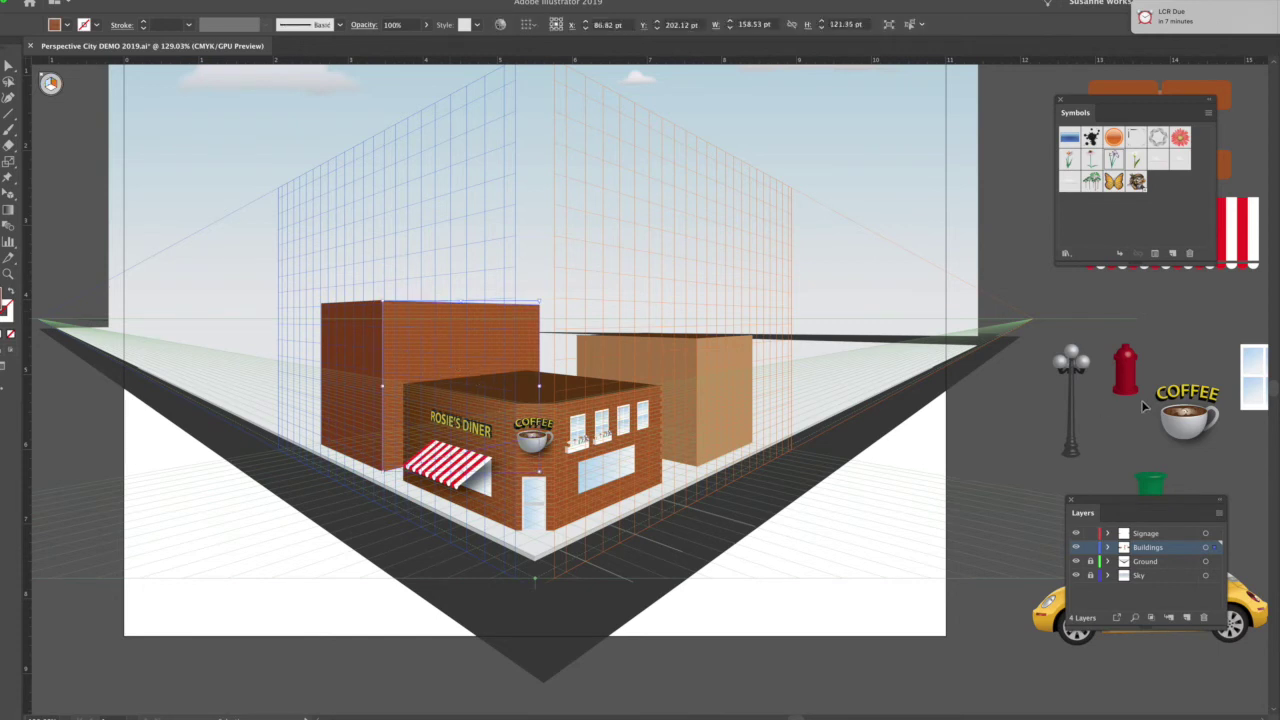
click(1020, 422)
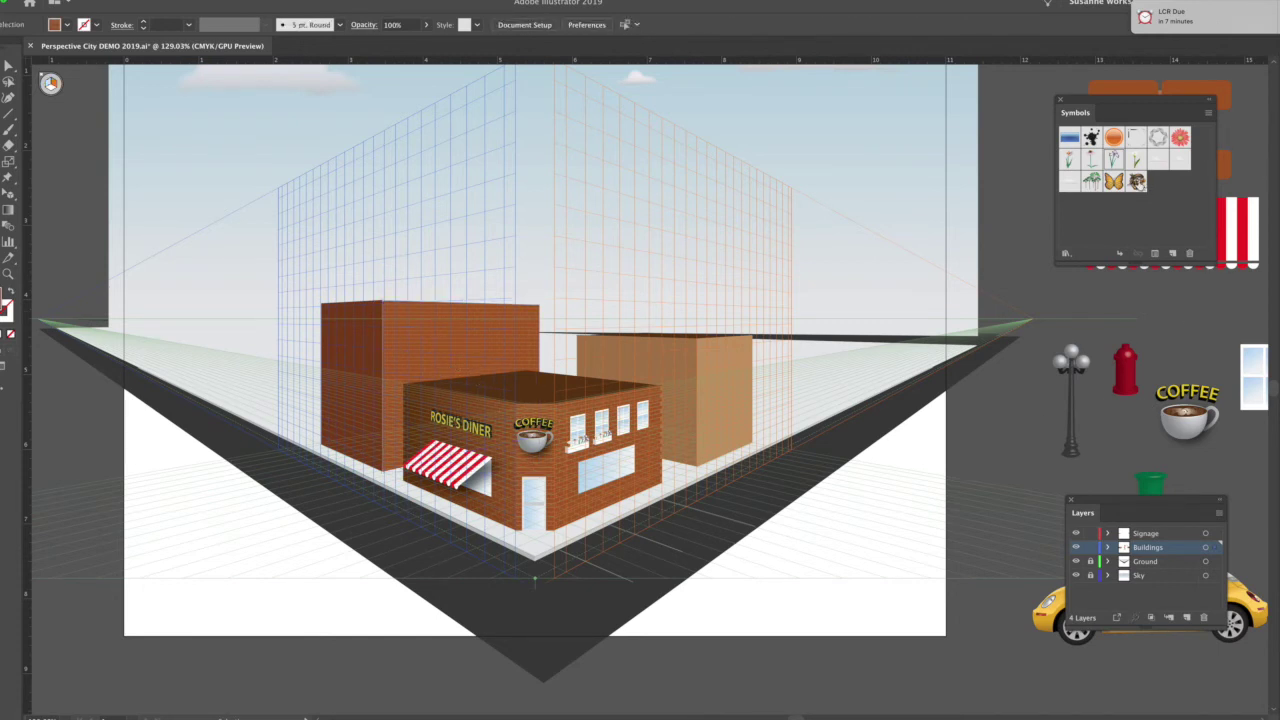
scroll(1097, 305, right, 10)
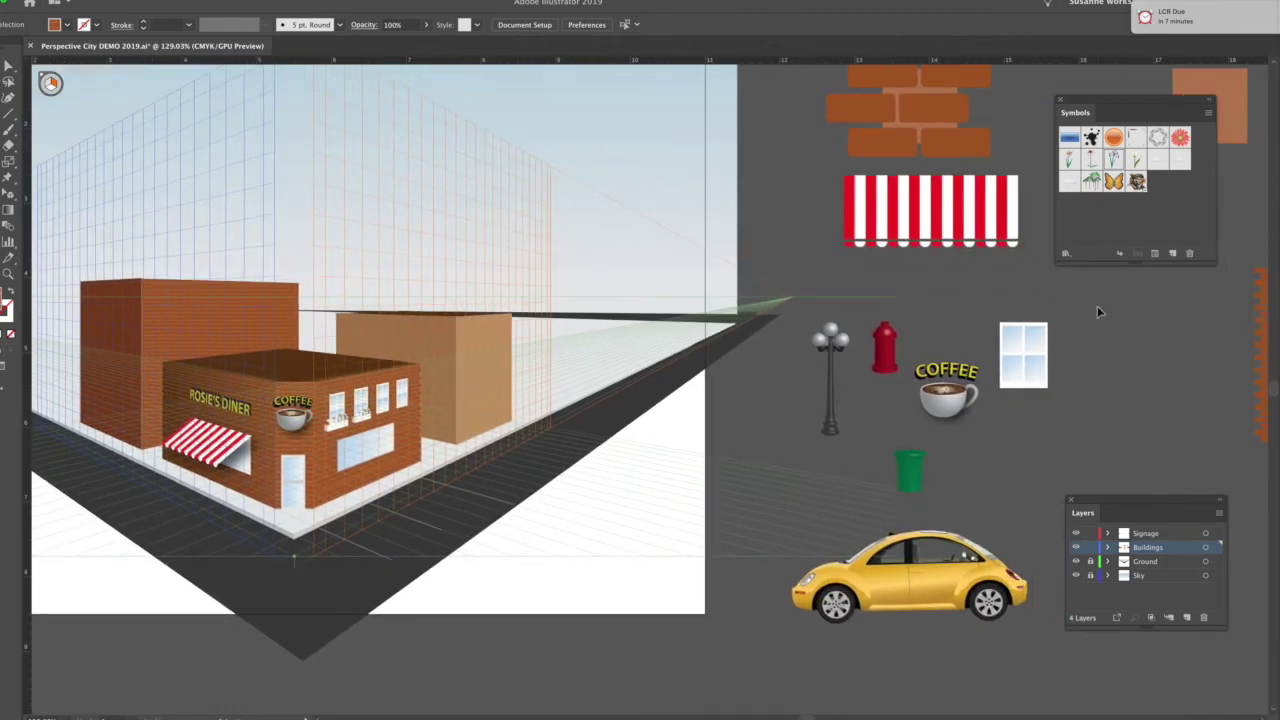
scroll(1097, 307, up, 5)
scroll(1097, 307, left, 2)
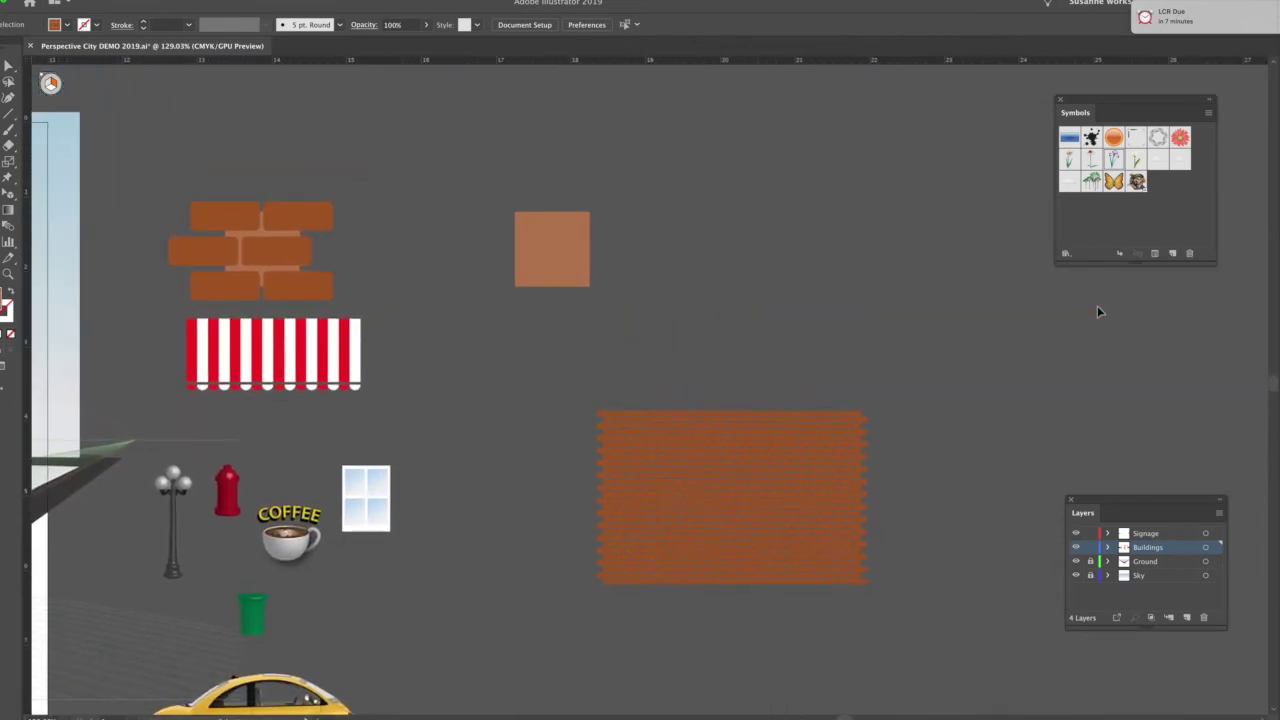
scroll(1095, 309, down, 5)
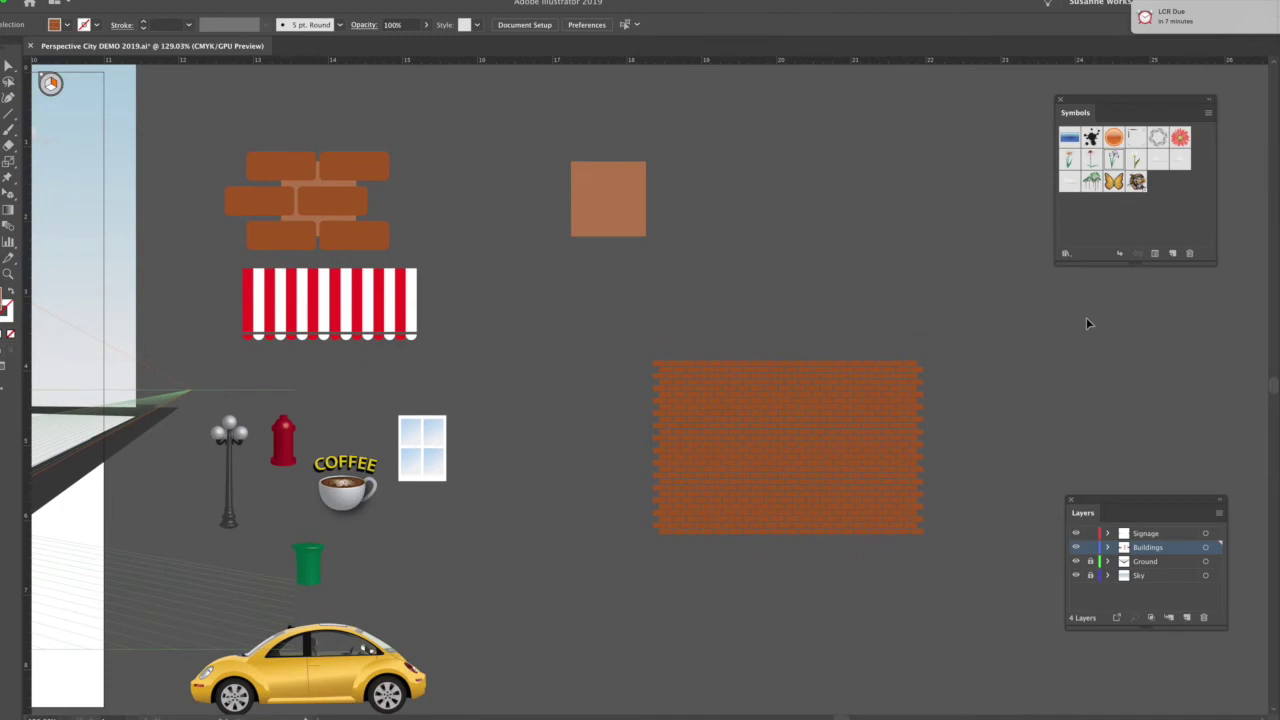
scroll(1085, 318, down, 5)
scroll(1085, 318, left, 4)
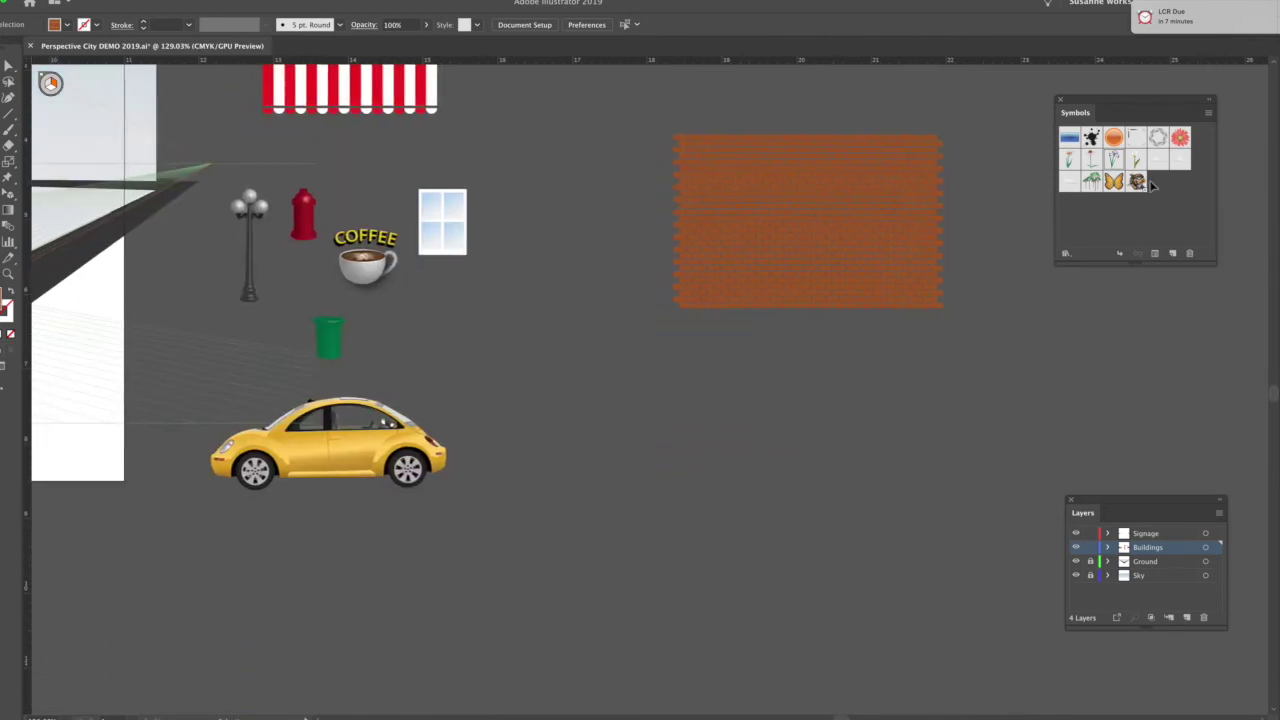
scroll(1140, 183, left, 4)
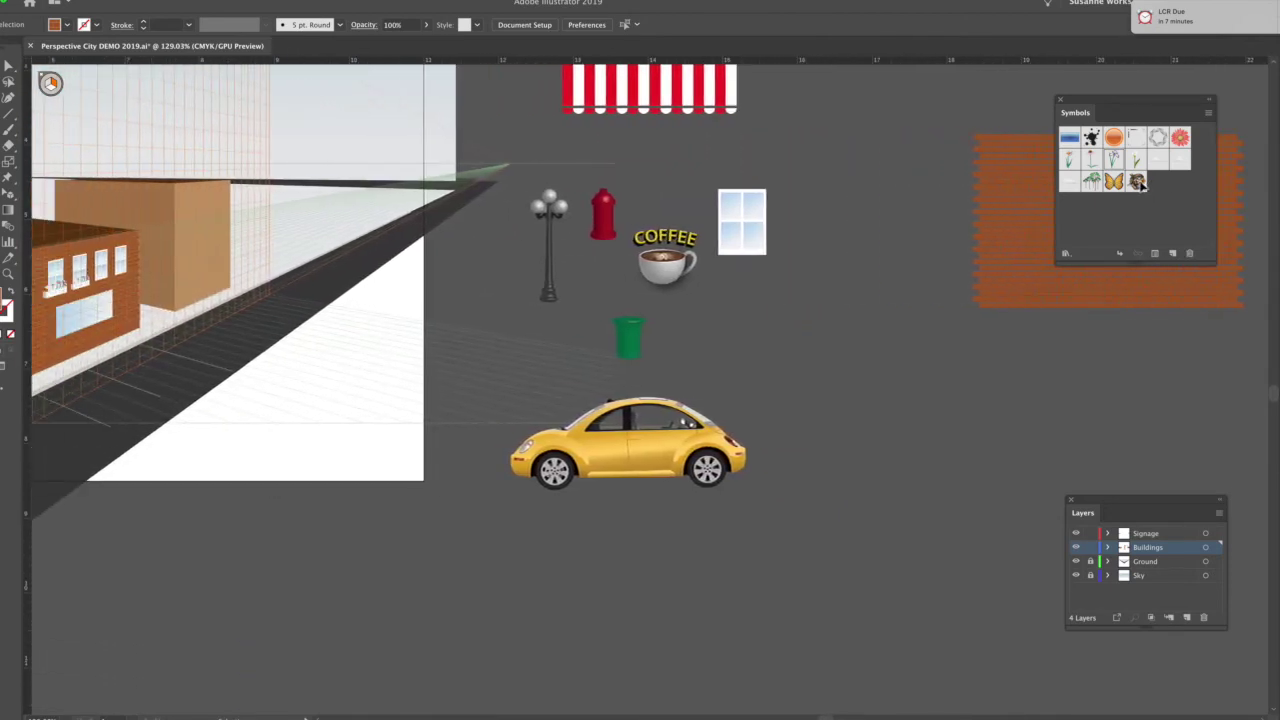
double_click(1137, 181)
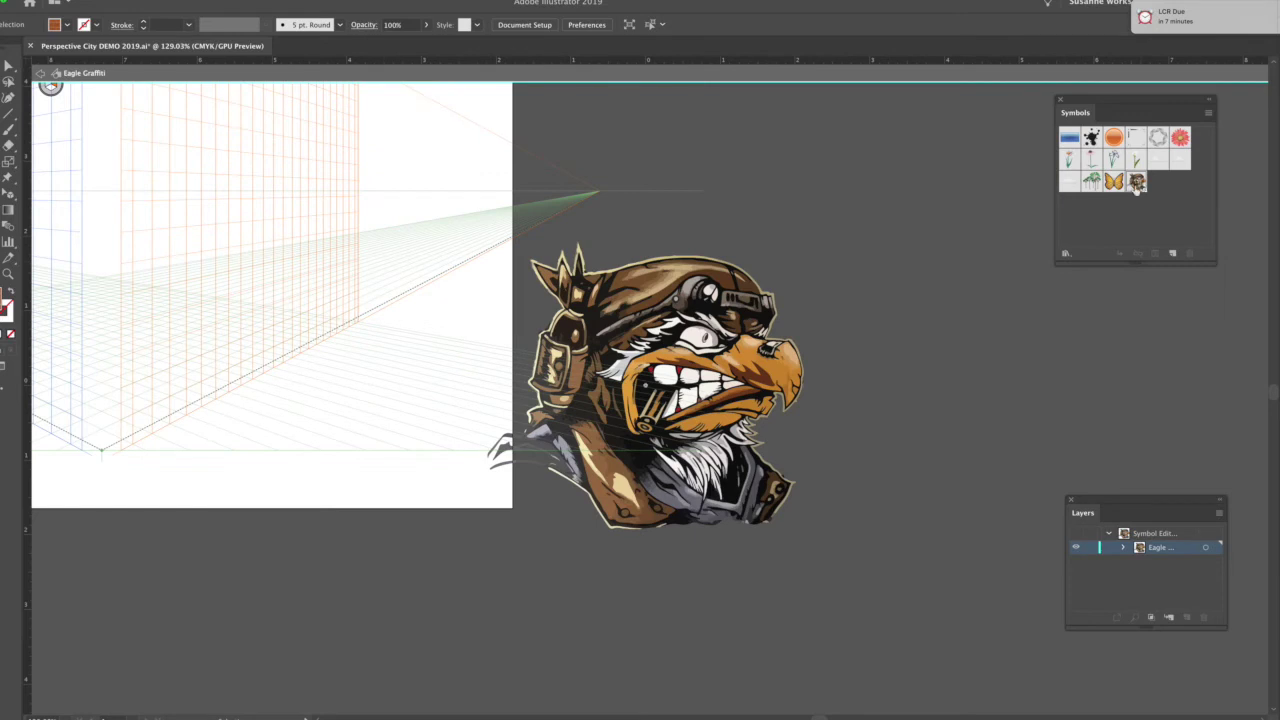
double_click(988, 261)
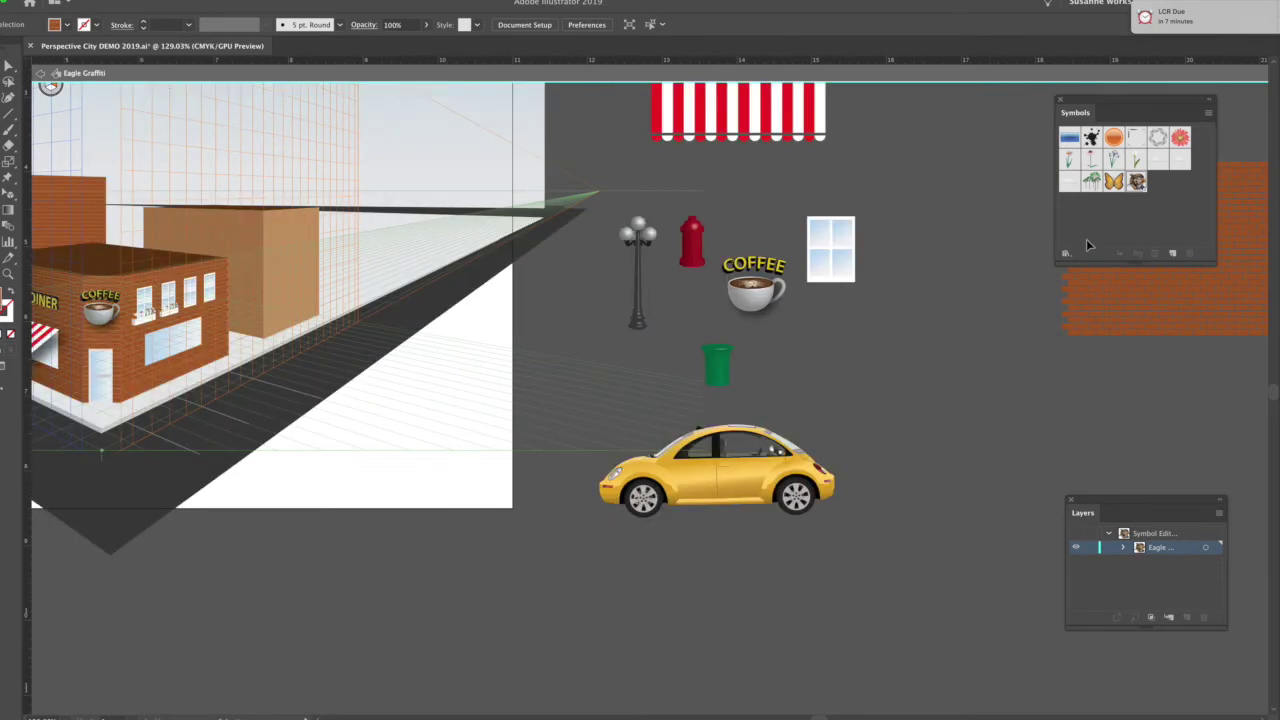
- Place an Eagle Graffiti symbol instance, about 4.23 by 3.84 in, over the brick buildings with the right grid plane active
scroll(620, 258, left, 5)
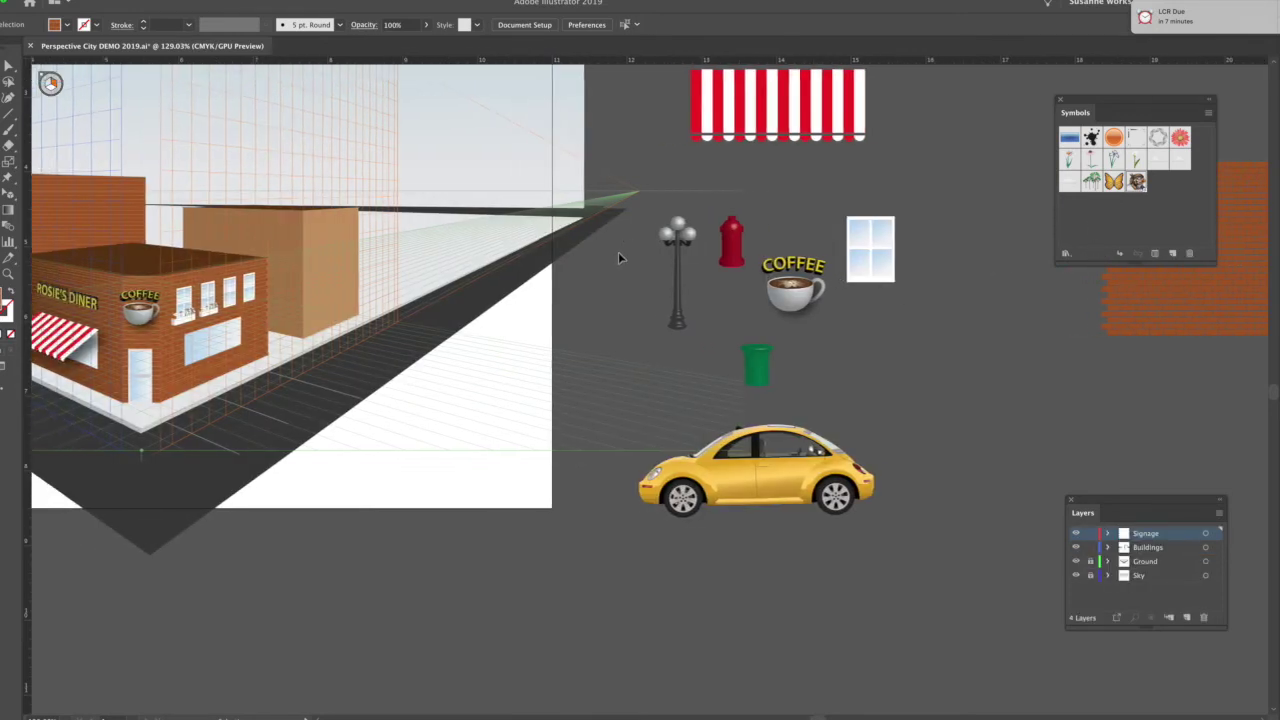
scroll(620, 258, left, 15)
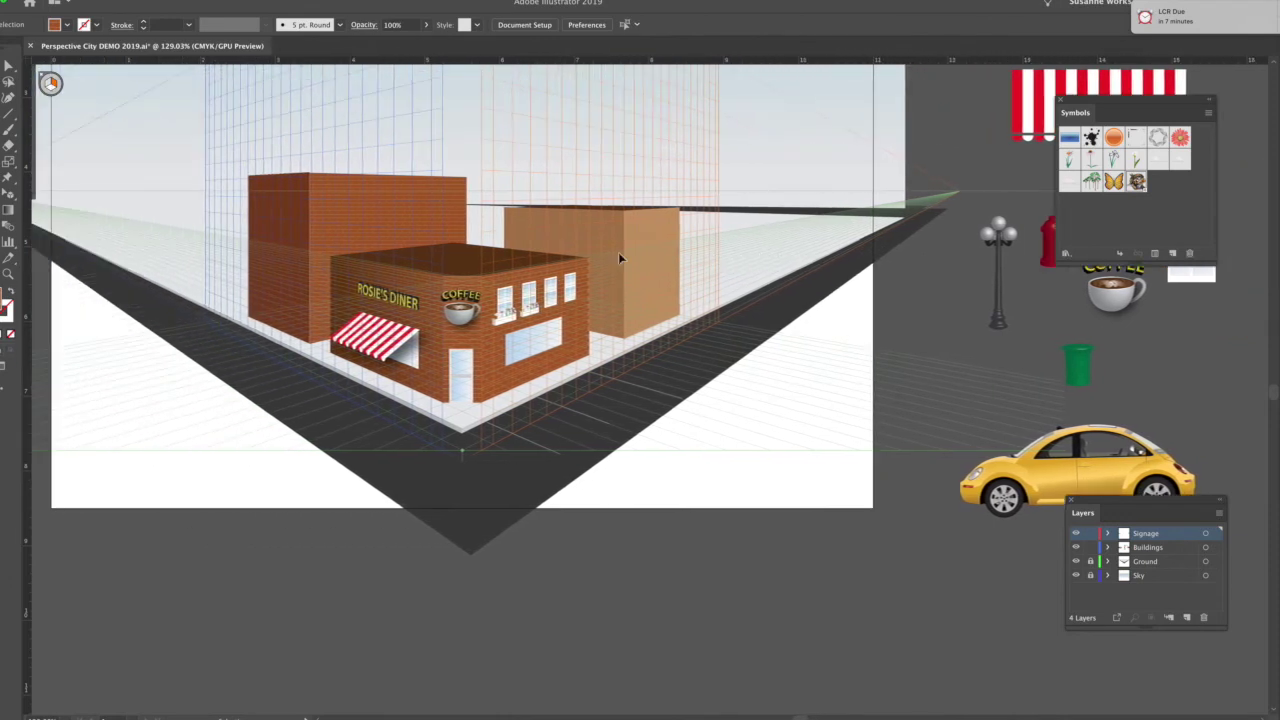
scroll(618, 252, right, 3)
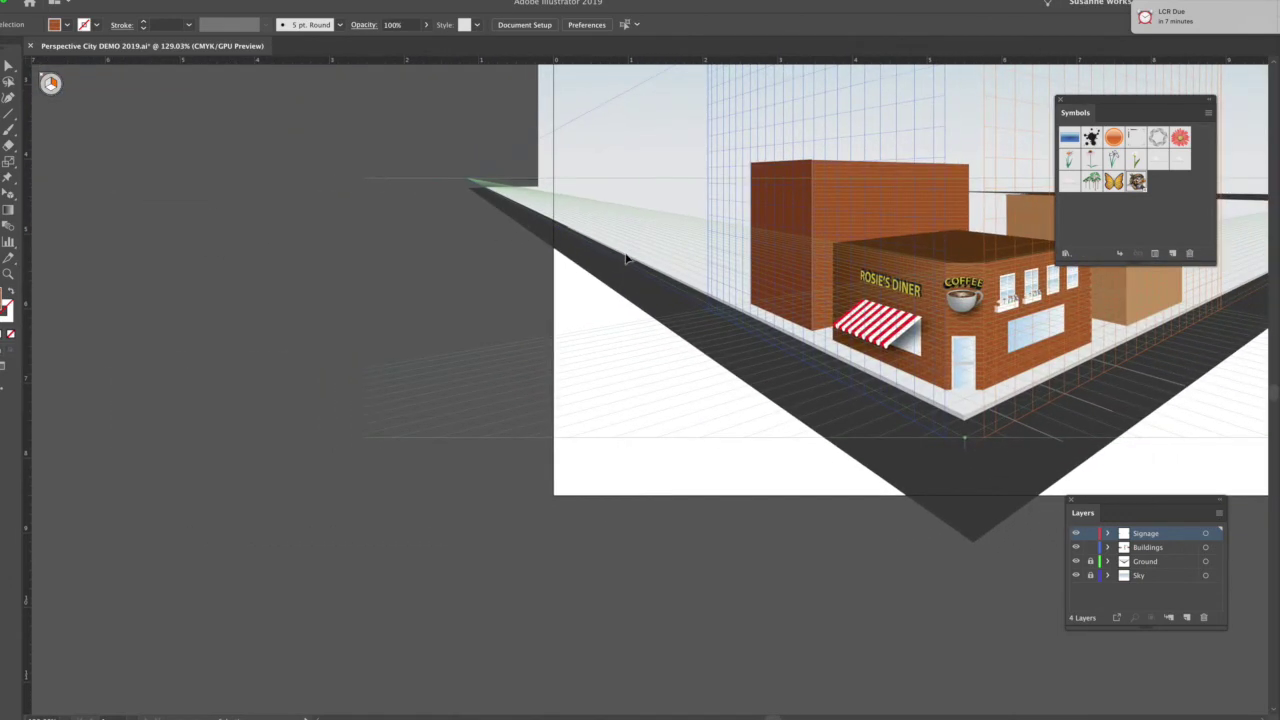
scroll(872, 212, right, 3)
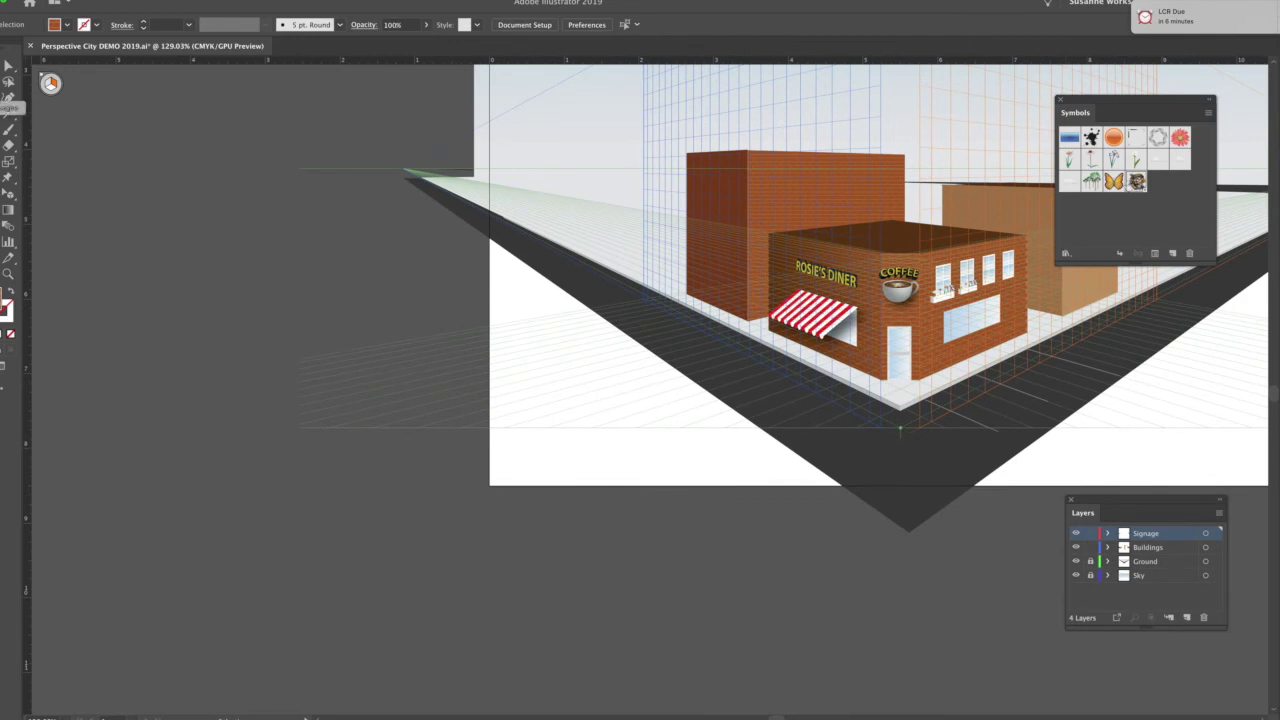
click(49, 85)
drag(857, 195, 807, 205)
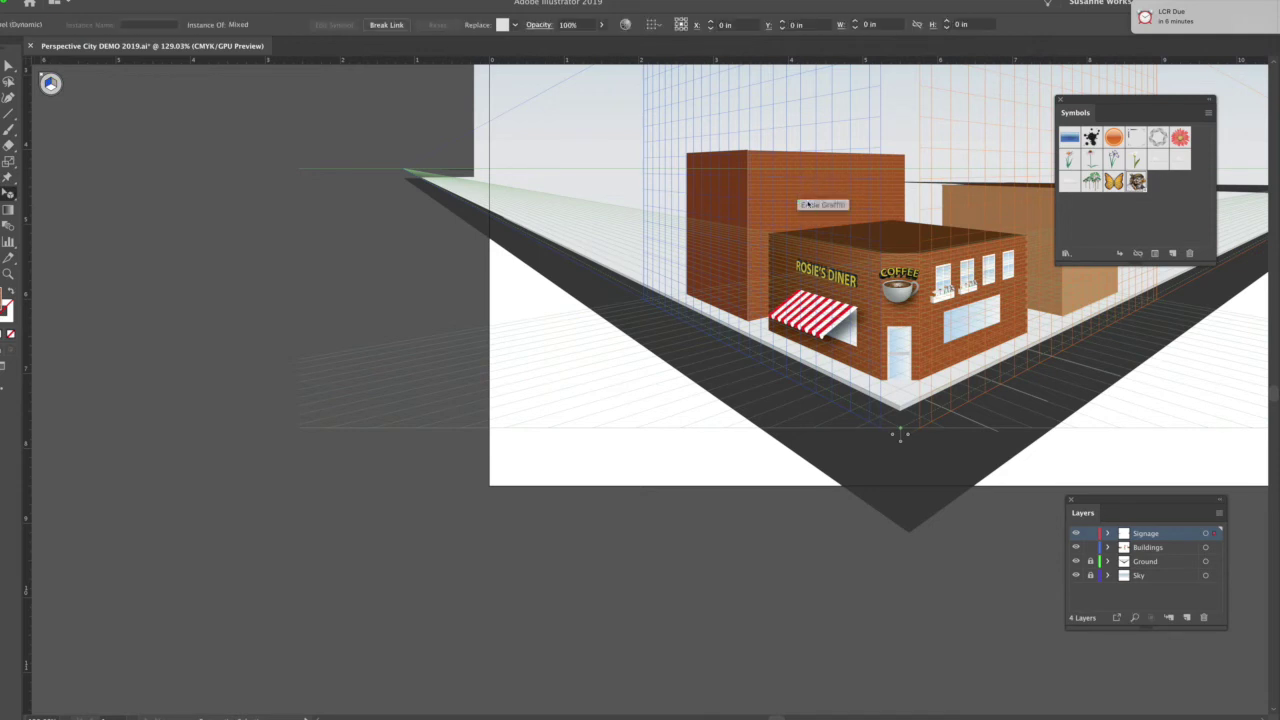
key(3)
drag(908, 293, 915, 296)
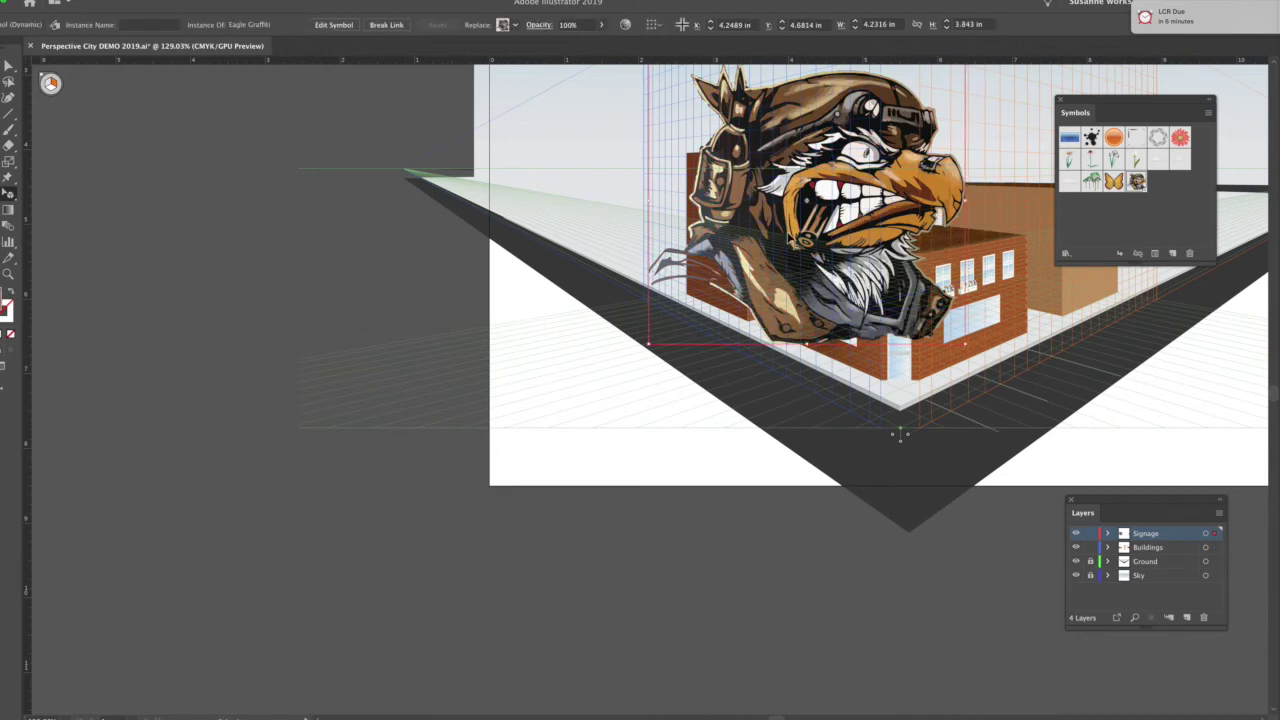
- Scale the eagle graffiti down to about 1.75 by 1.59 in, positioned on the rear brick building's right-plane wall
drag(965, 350, 936, 299)
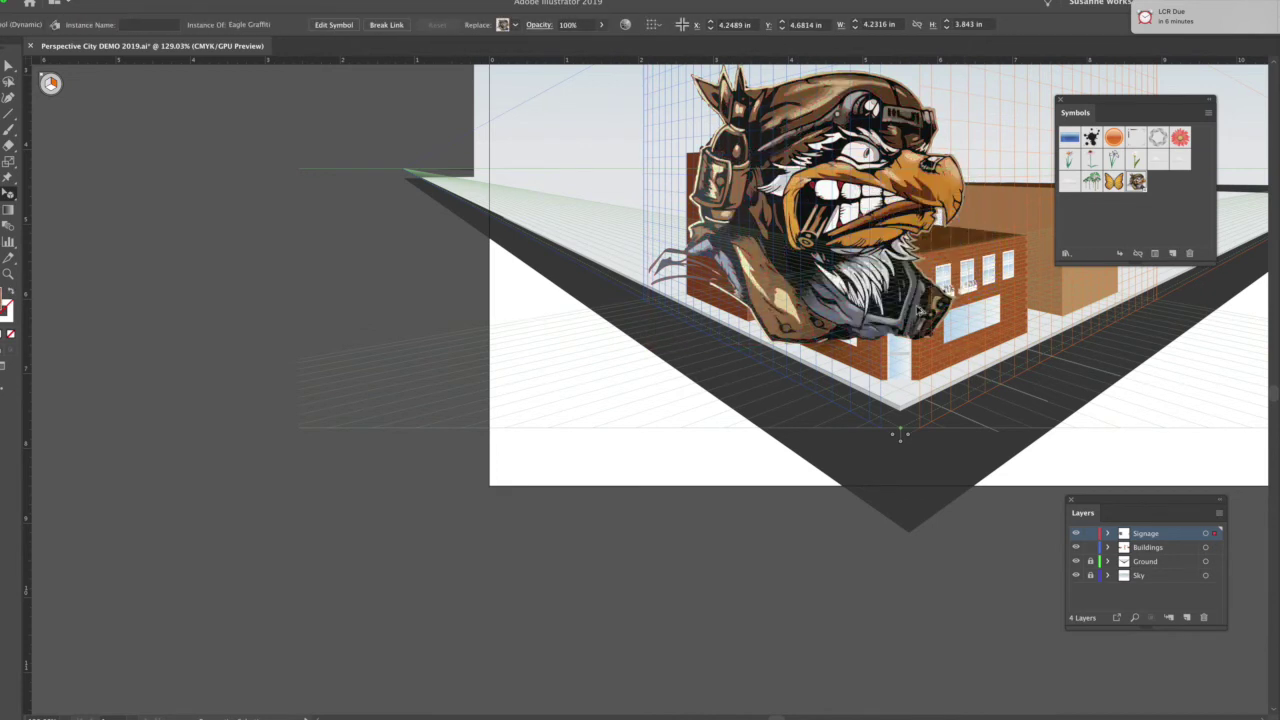
key(super+z)
scroll(843, 157, right, 4)
scroll(843, 157, up, 3)
scroll(842, 157, up, 2)
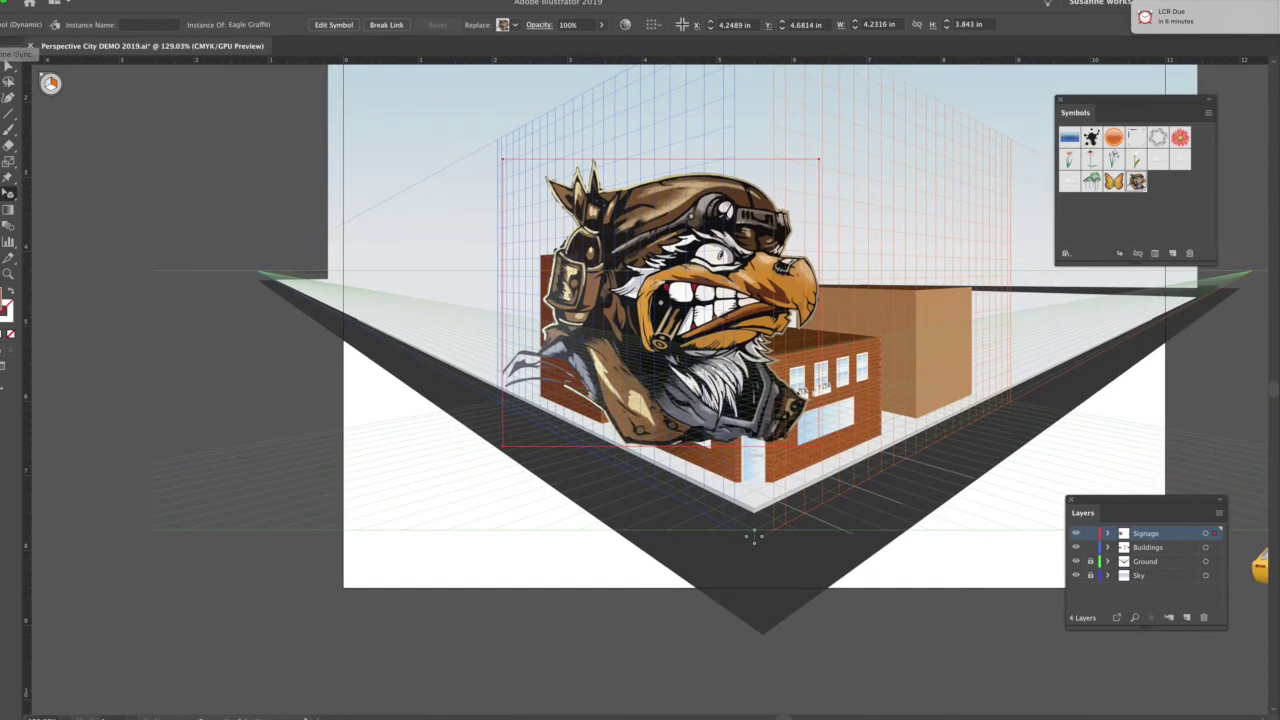
drag(821, 162, 699, 298)
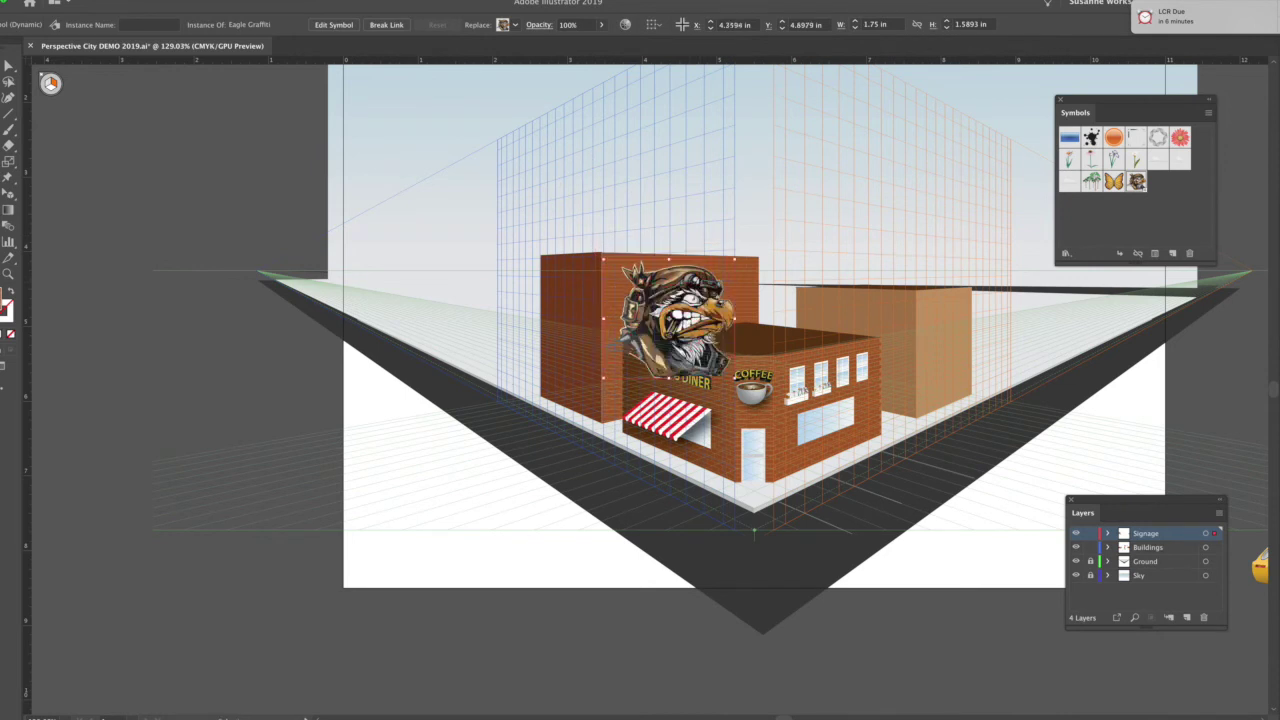
- Set the eagle graffiti's opacity to 50% and send it behind the Rosie's Diner lettering
click(1273, 248)
click(1247, 244)
text(50)
key(Return)
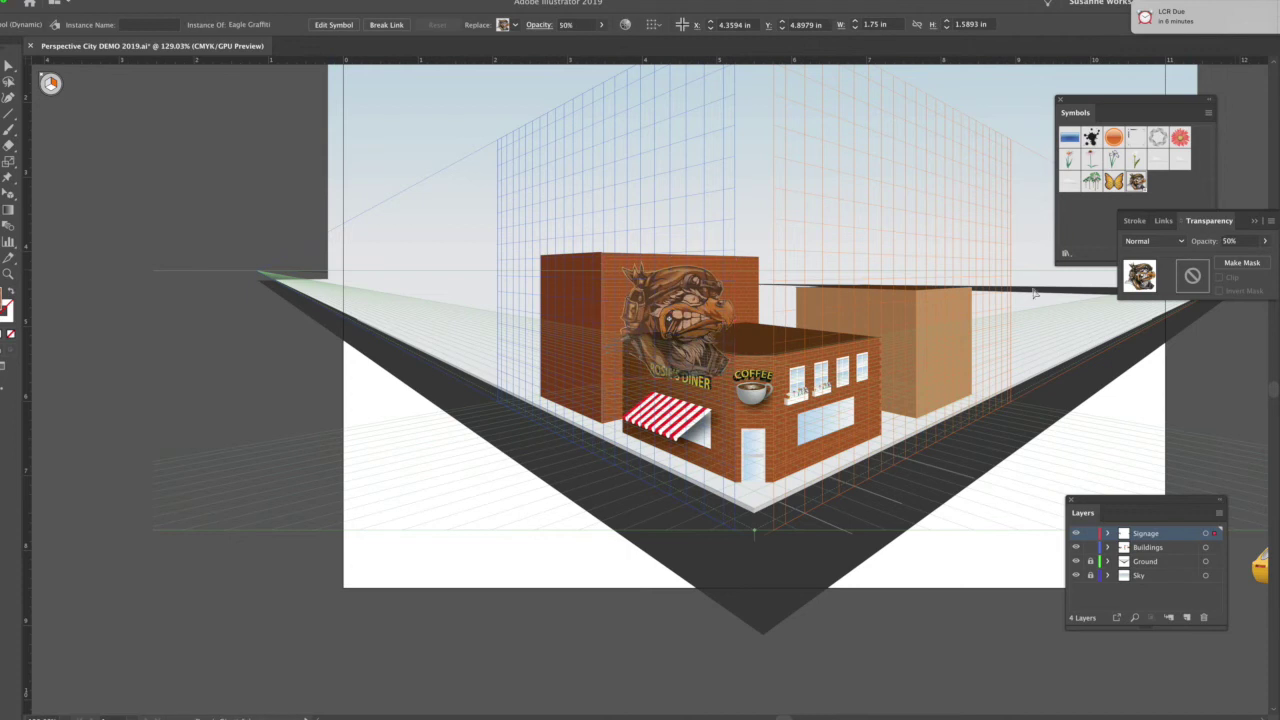
click(754, 278)
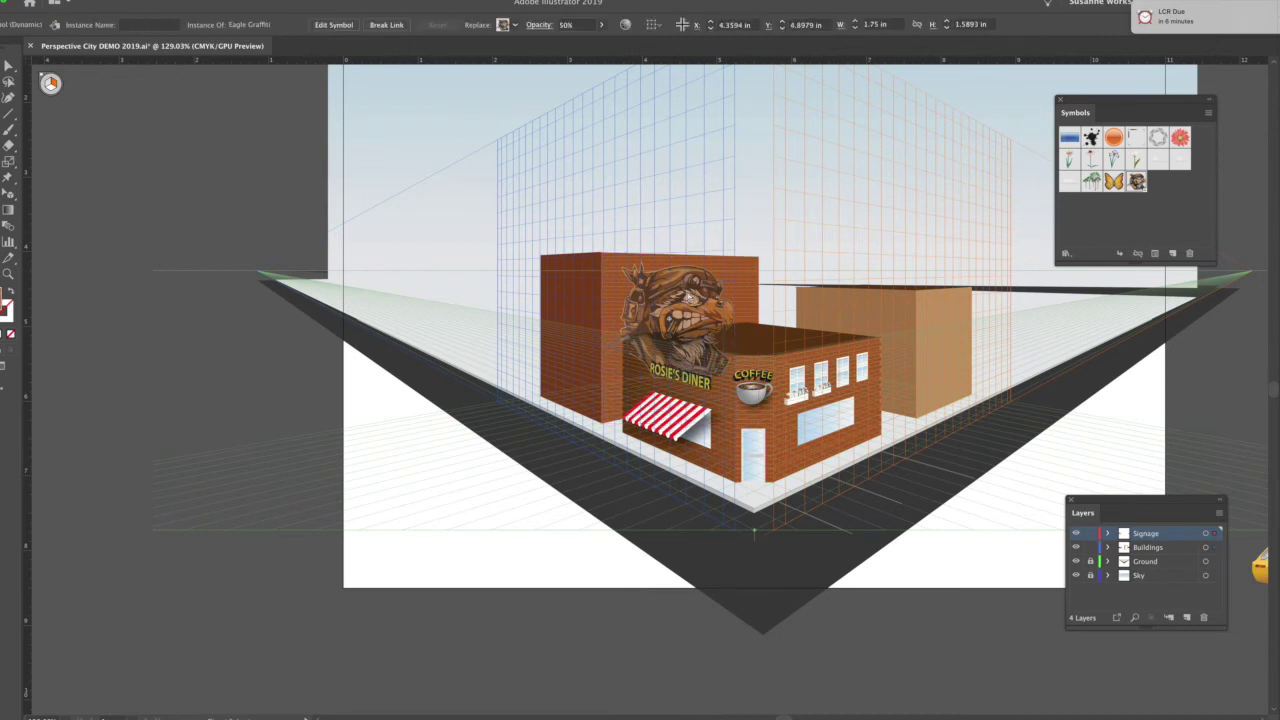
- Remove the eagle graffiti from the Signage layer, lock that layer and make the Buildings layer active
key(Delete)
click(1143, 548)
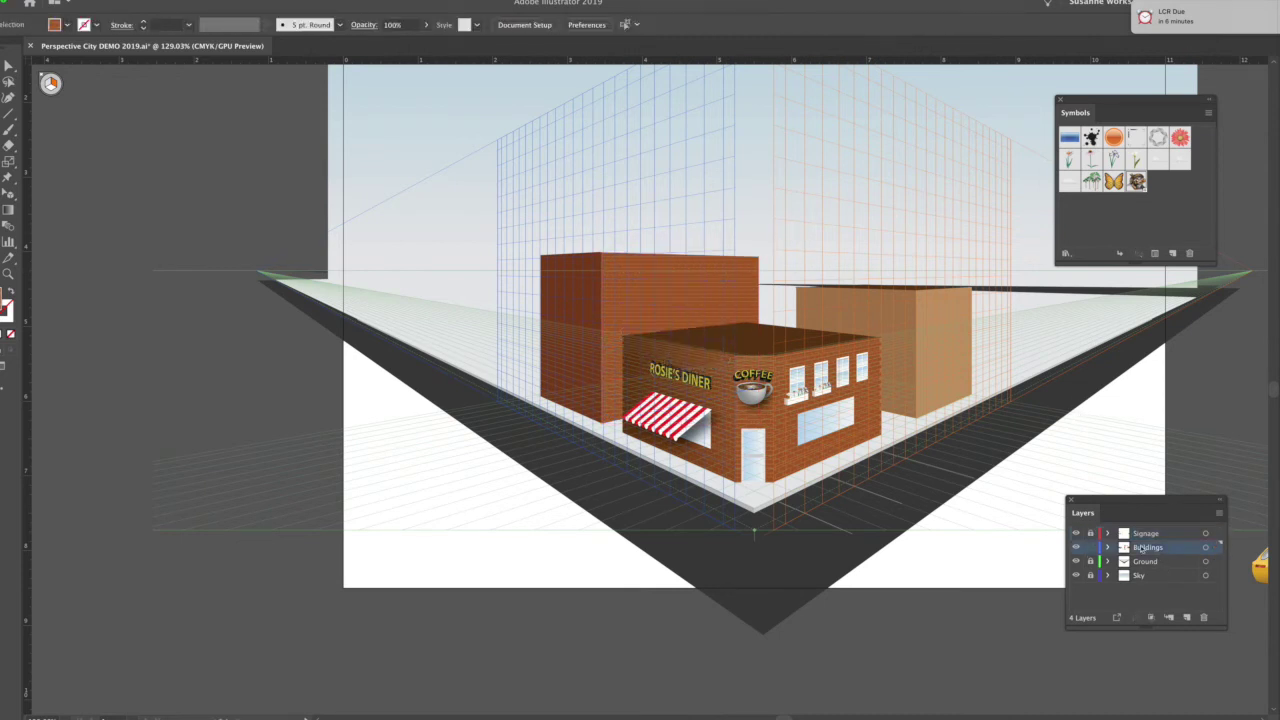
- Paste the eagle graffiti in place on the Buildings layer and arrange it on the rear brick wall, behind the diner
key(super+f)
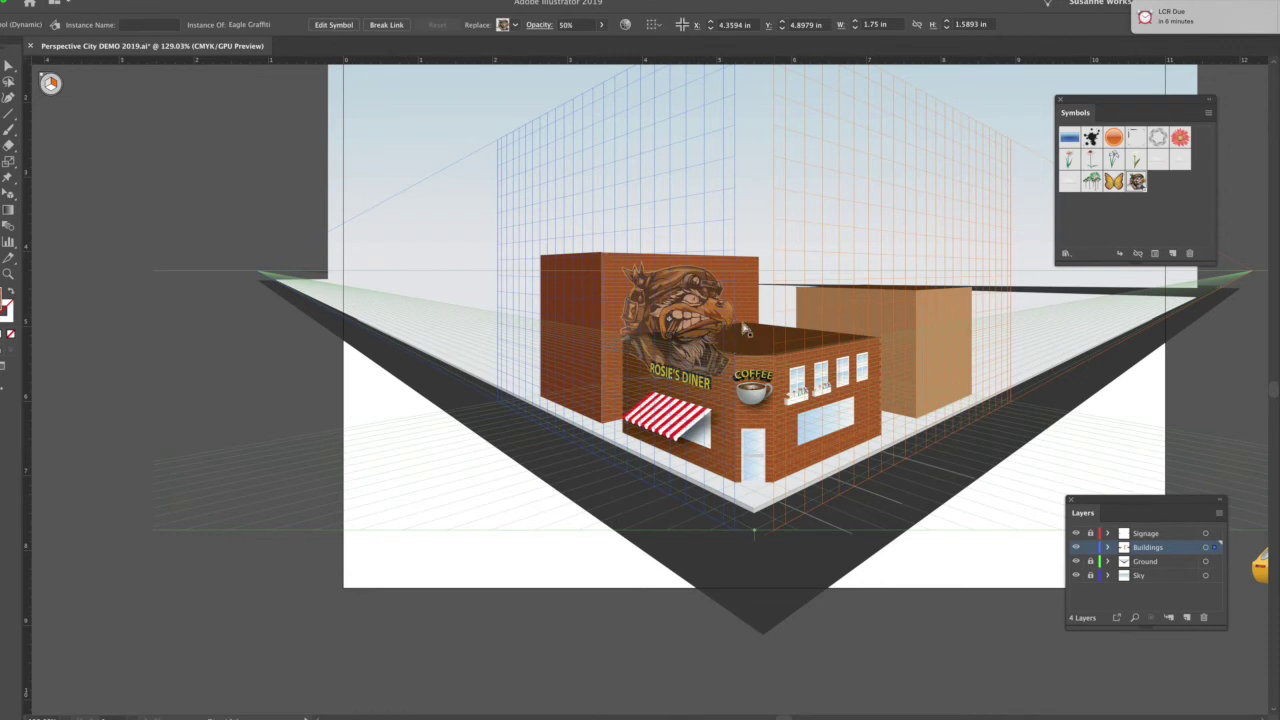
click(743, 285)
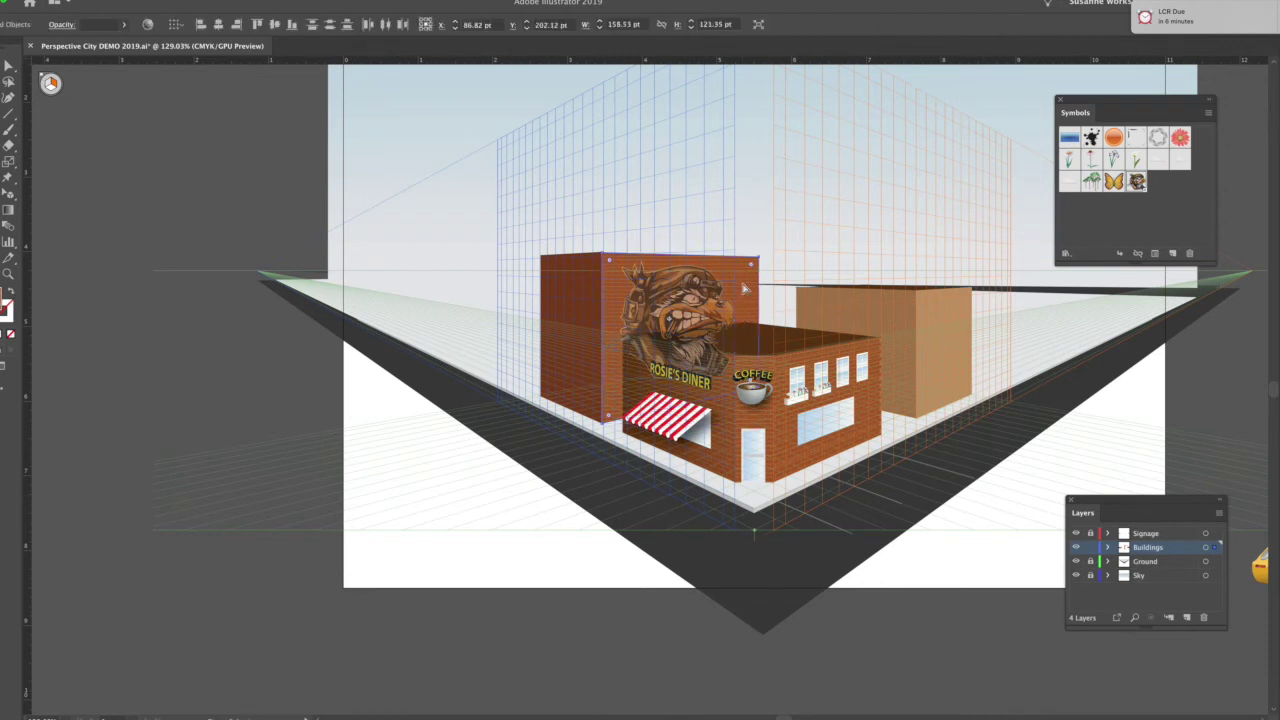
click(779, 270)
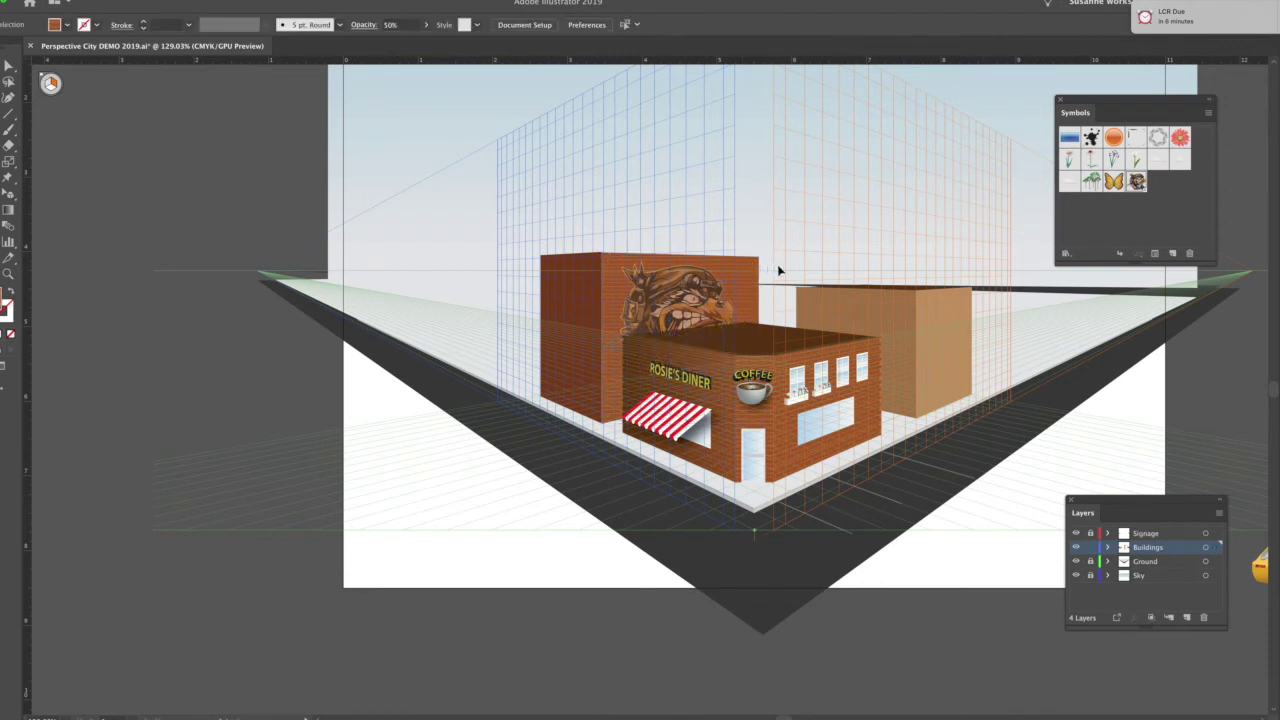
- Unlock the Sky layer and delete the existing sky background and its clouds
scroll(802, 277, right, 5)
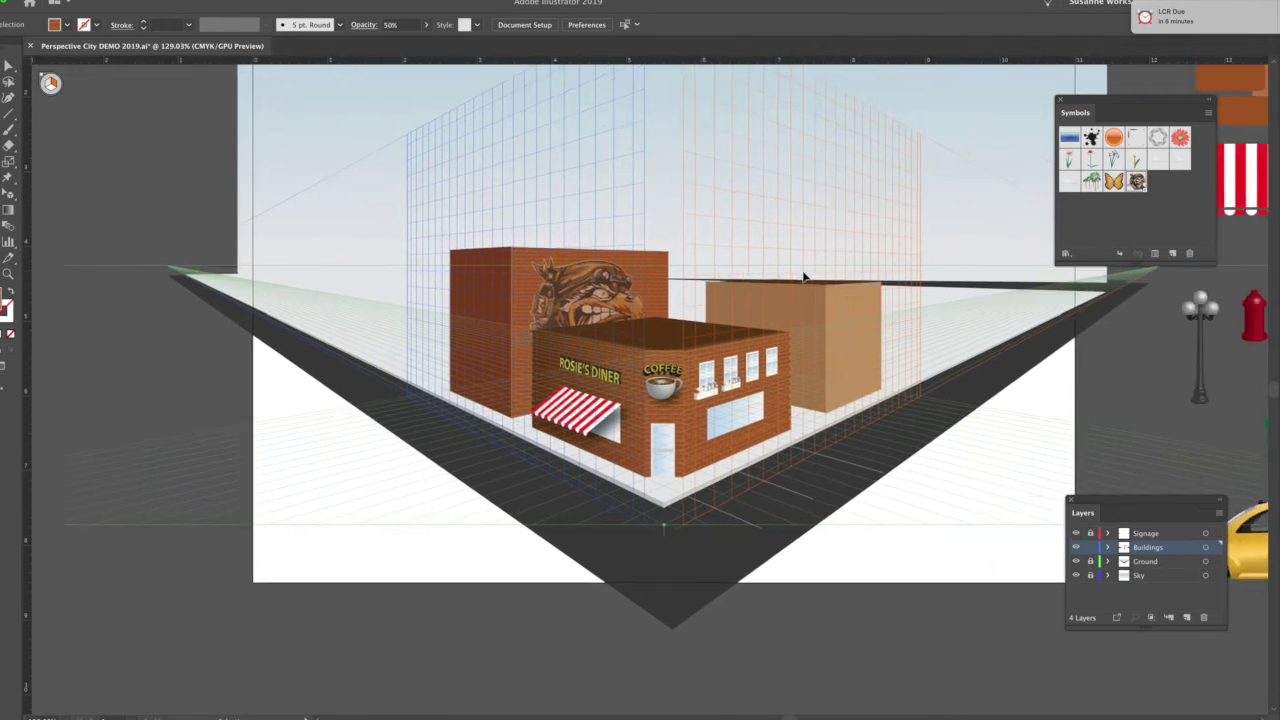
scroll(802, 277, right, 6)
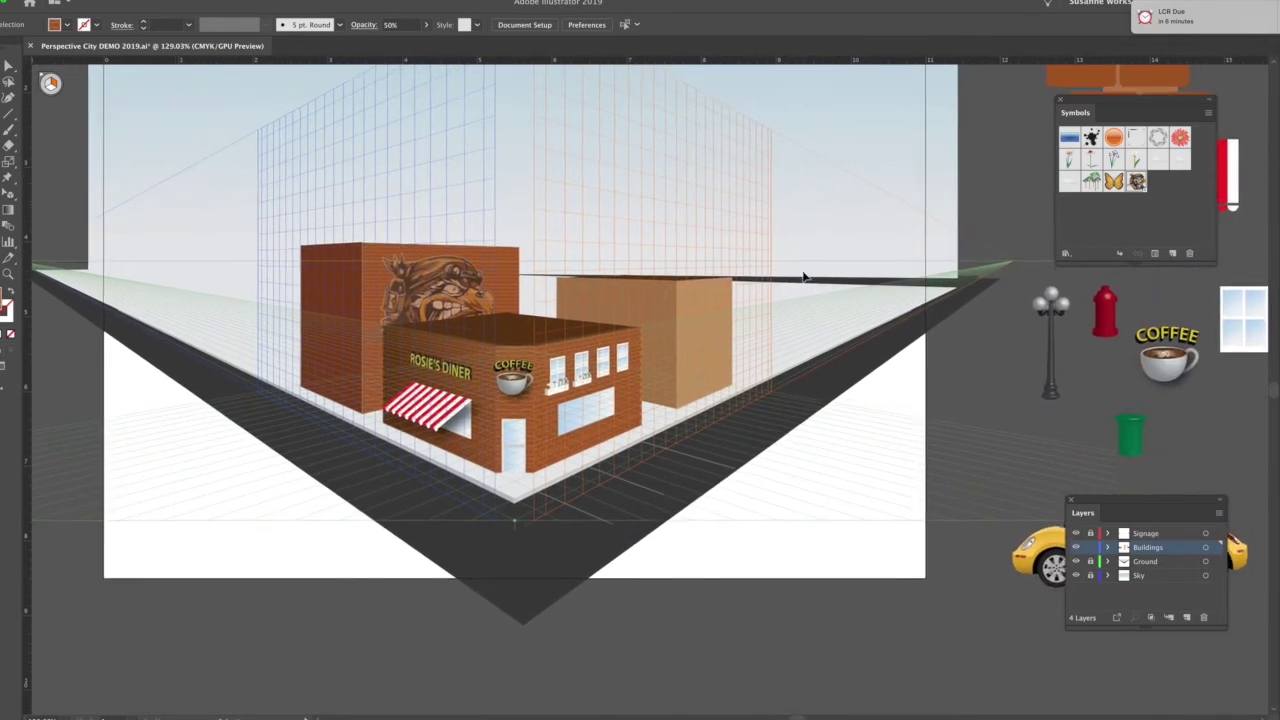
scroll(802, 277, up, 2)
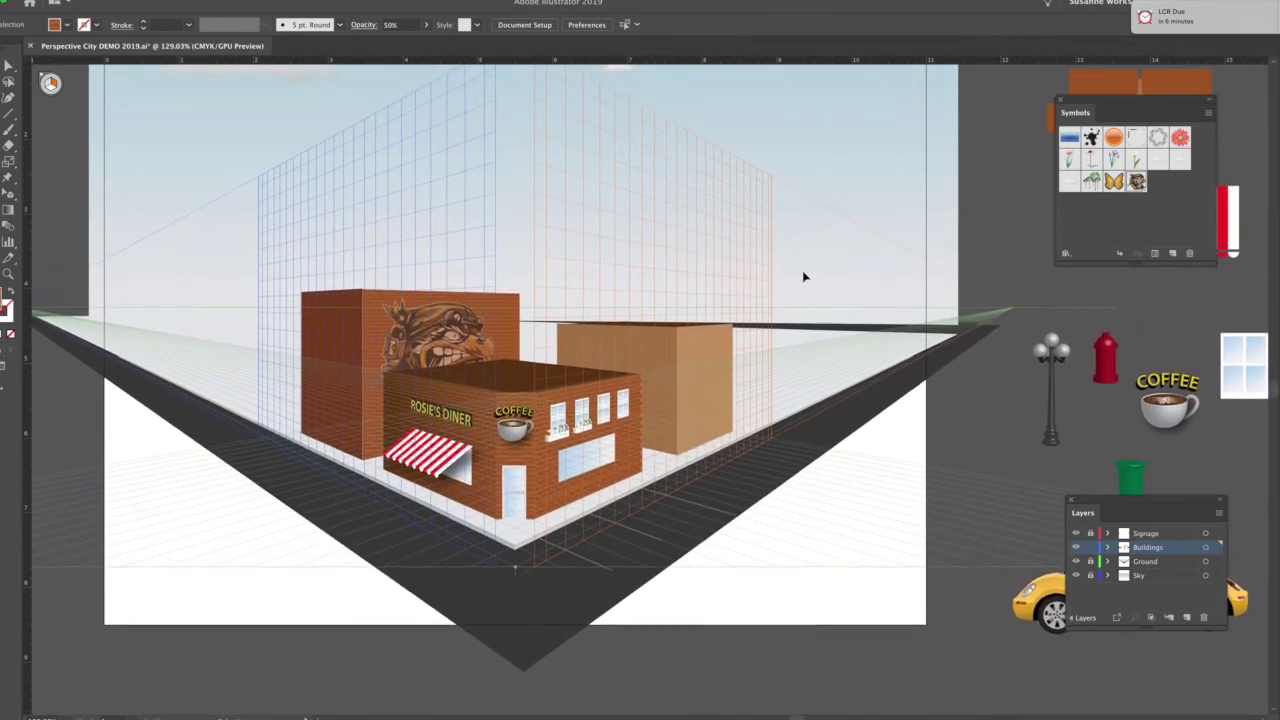
scroll(803, 277, up, 1)
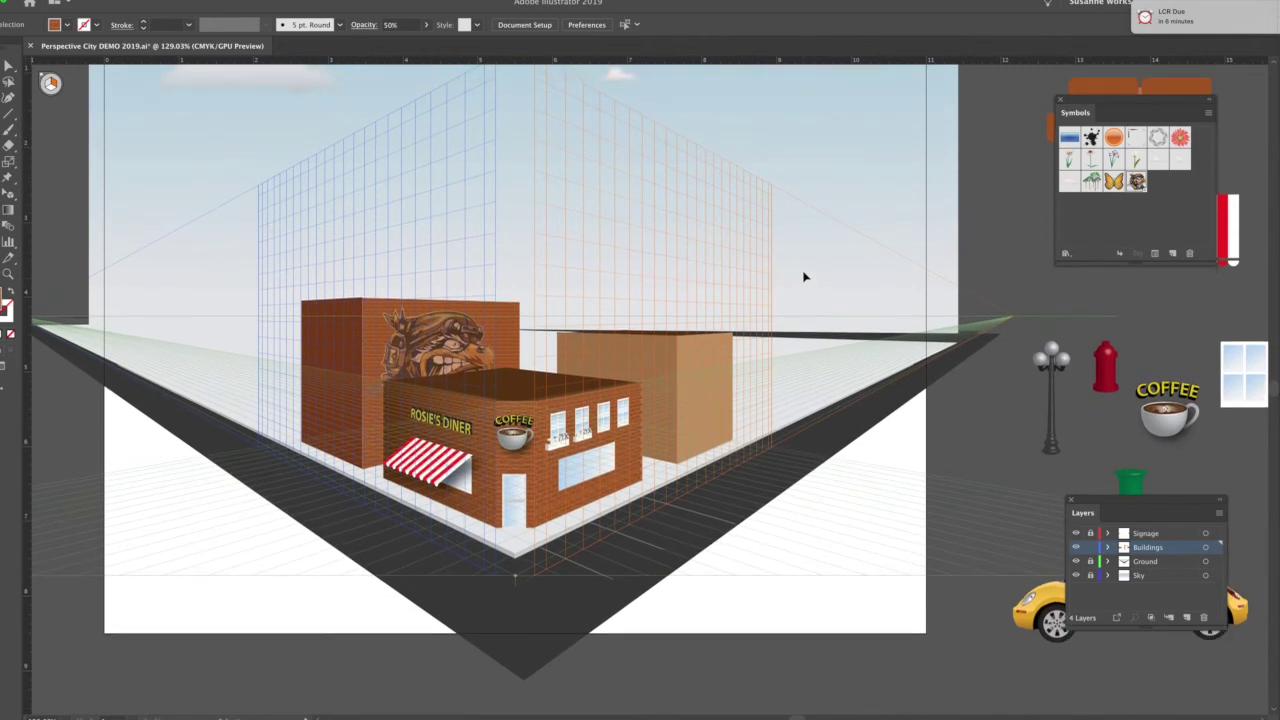
click(1090, 576)
scroll(944, 149, up, 4)
click(229, 151)
key(Delete)
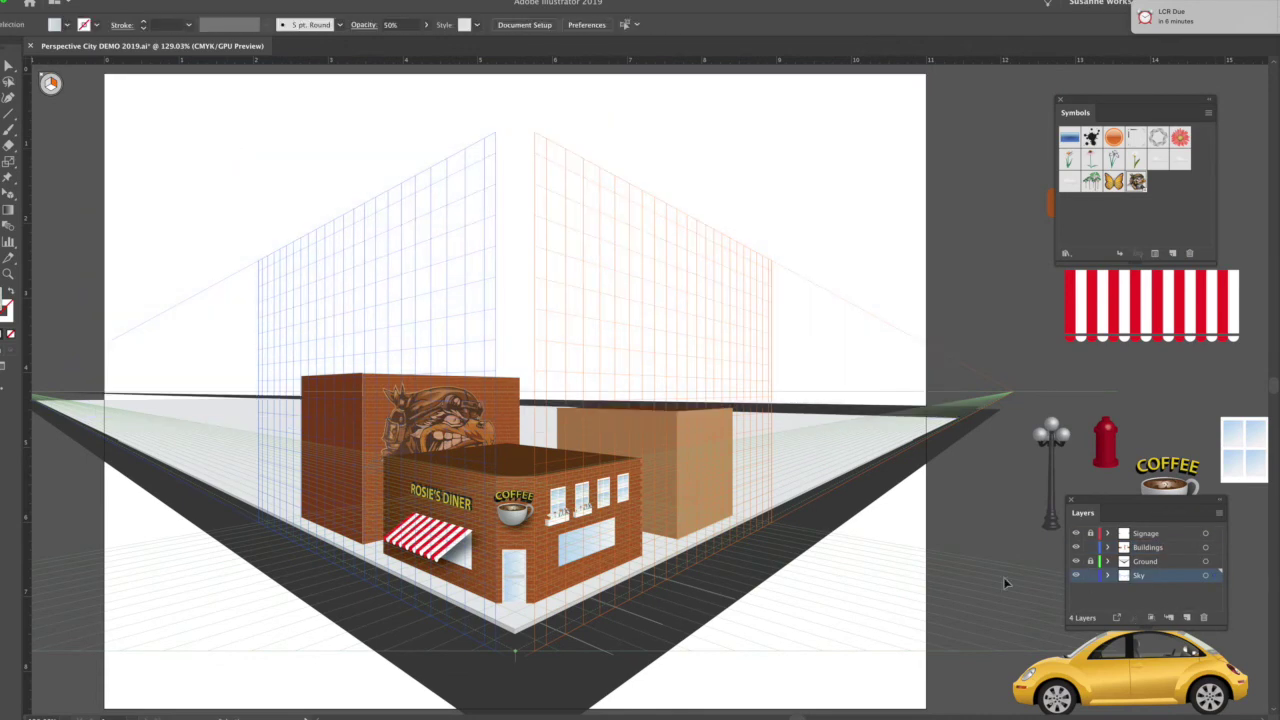
- Draw a sky rectangle about 11 by 4.4 in across the artboard's upper part and fill it with the blue gradient swatch
click(10, 212)
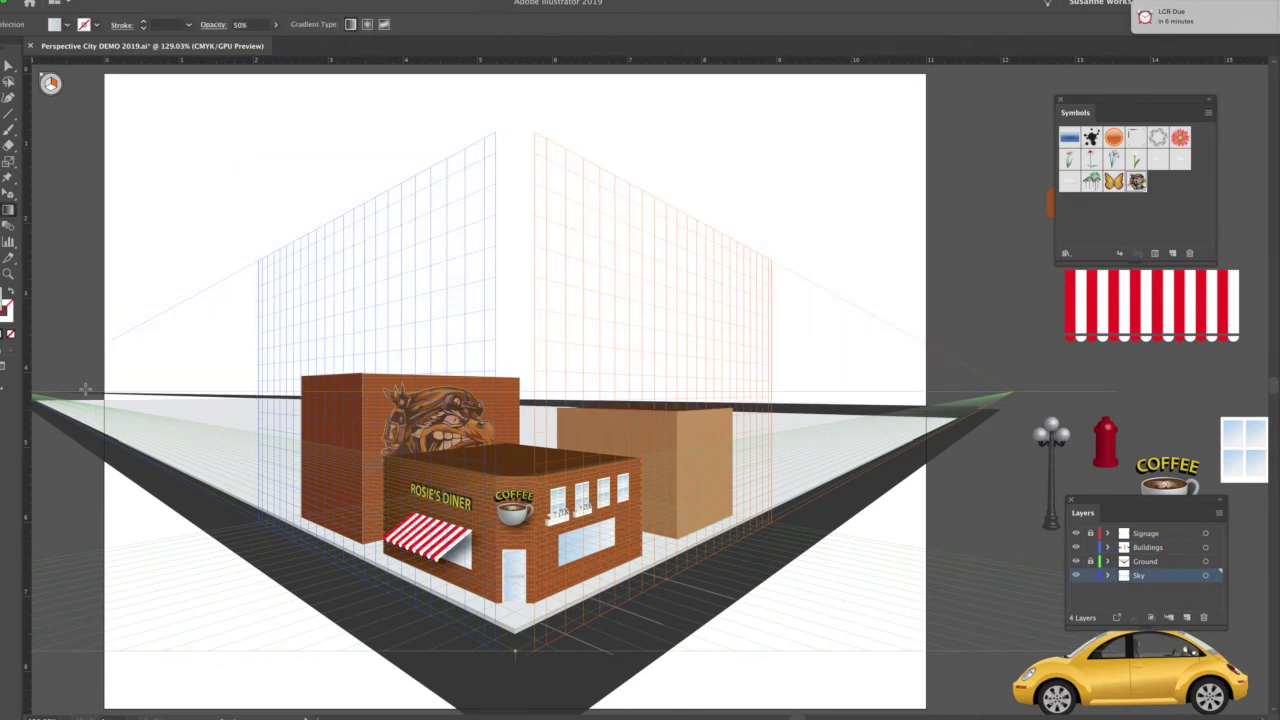
click(9, 130)
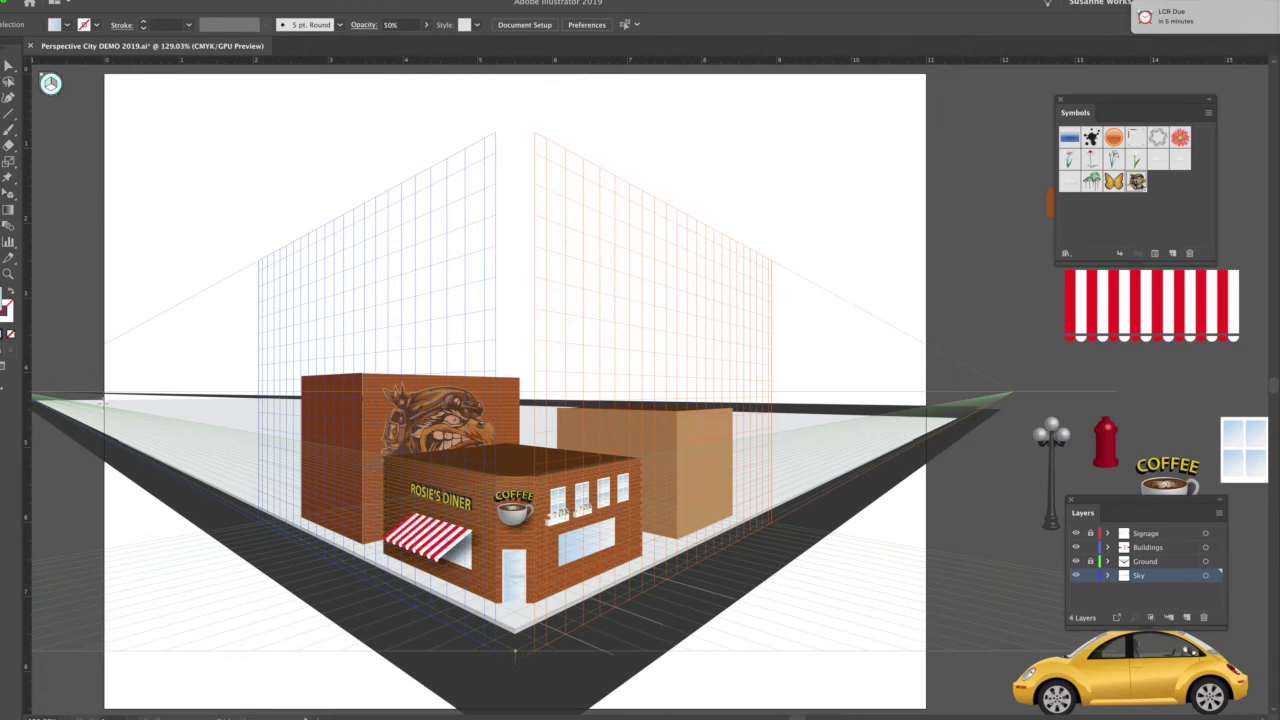
drag(105, 403, 928, 75)
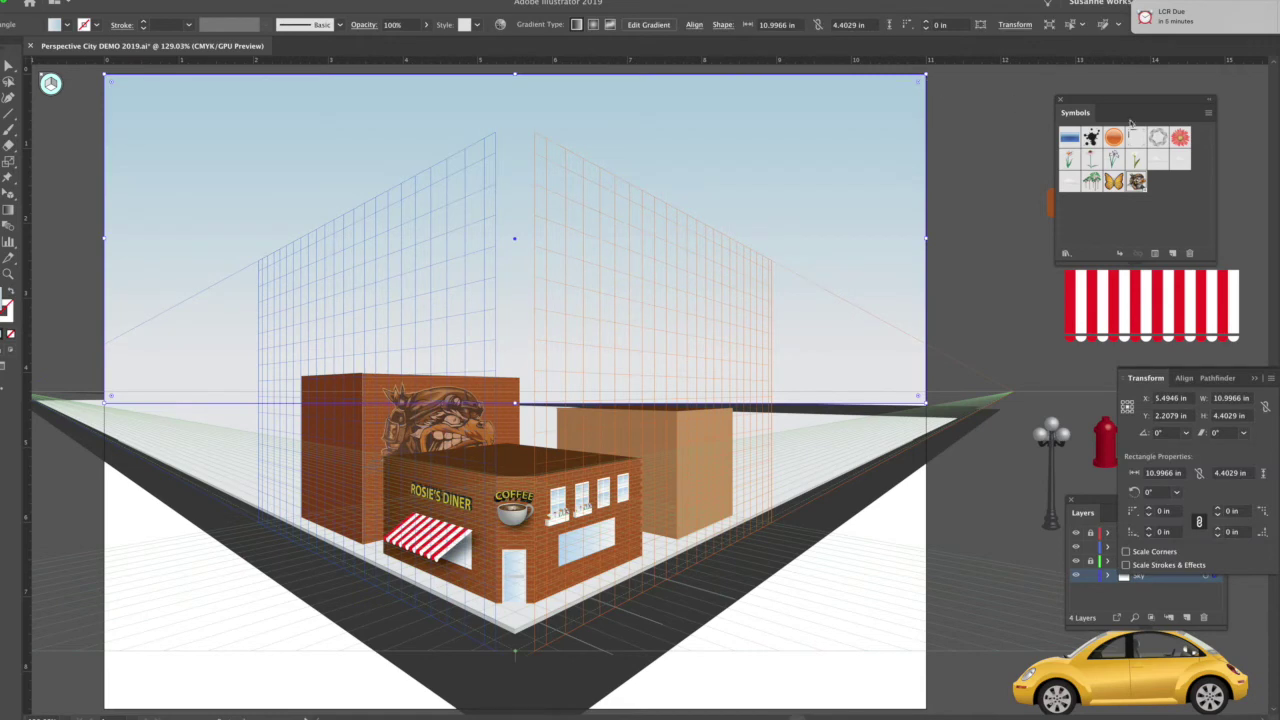
click(1279, 72)
click(1256, 118)
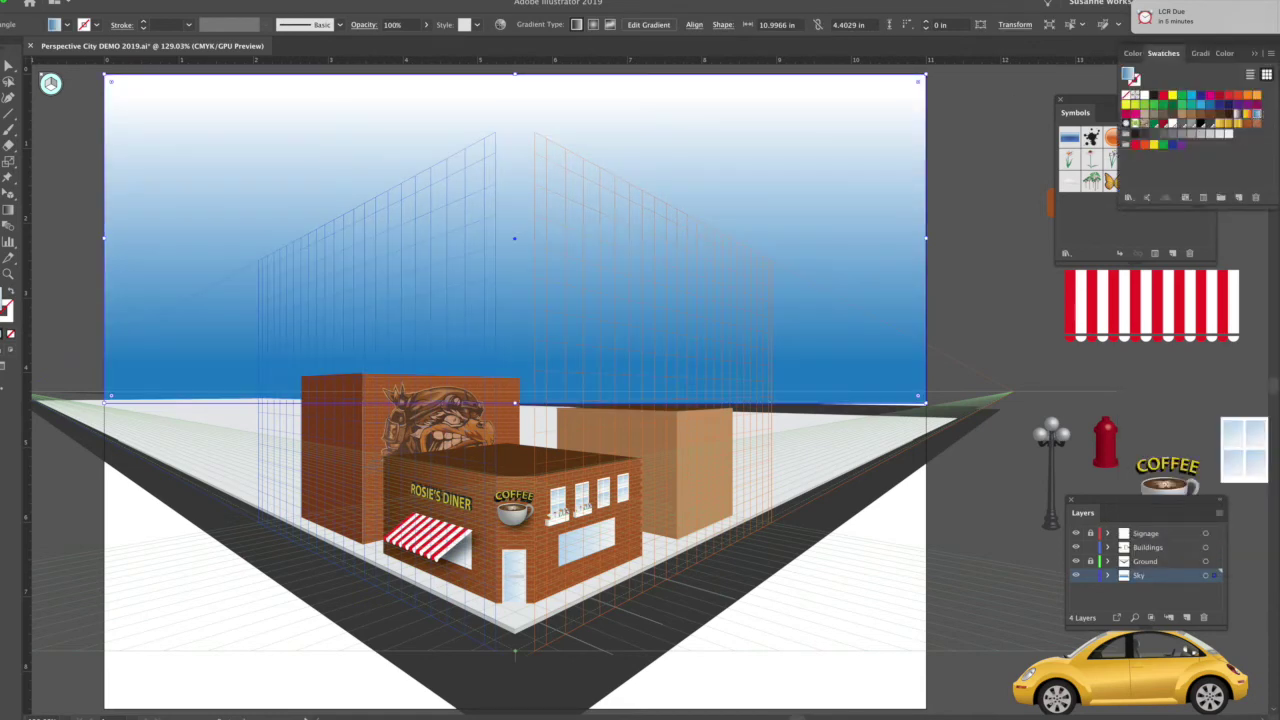
- Change the sky gradient's blue stop to light blue (C 20, M 1, Y 0, K 0) and reverse the gradient
click(1200, 53)
double_click(1127, 178)
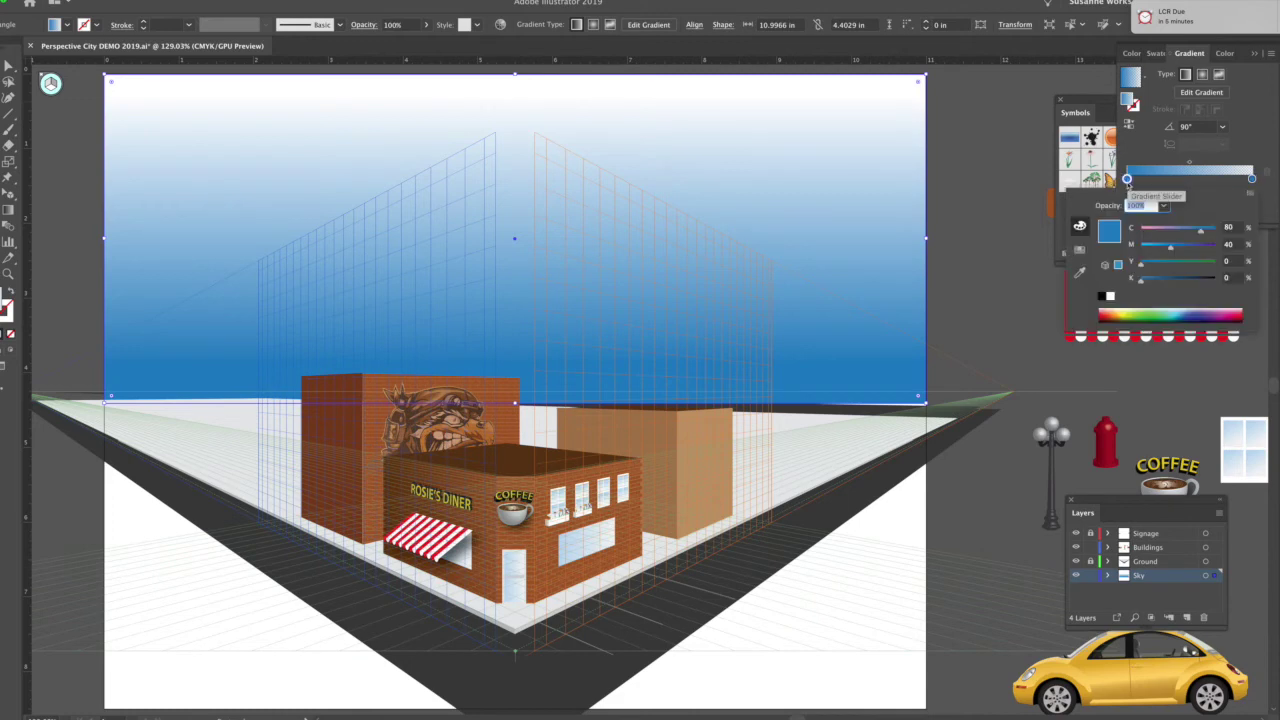
drag(1200, 229, 1143, 246)
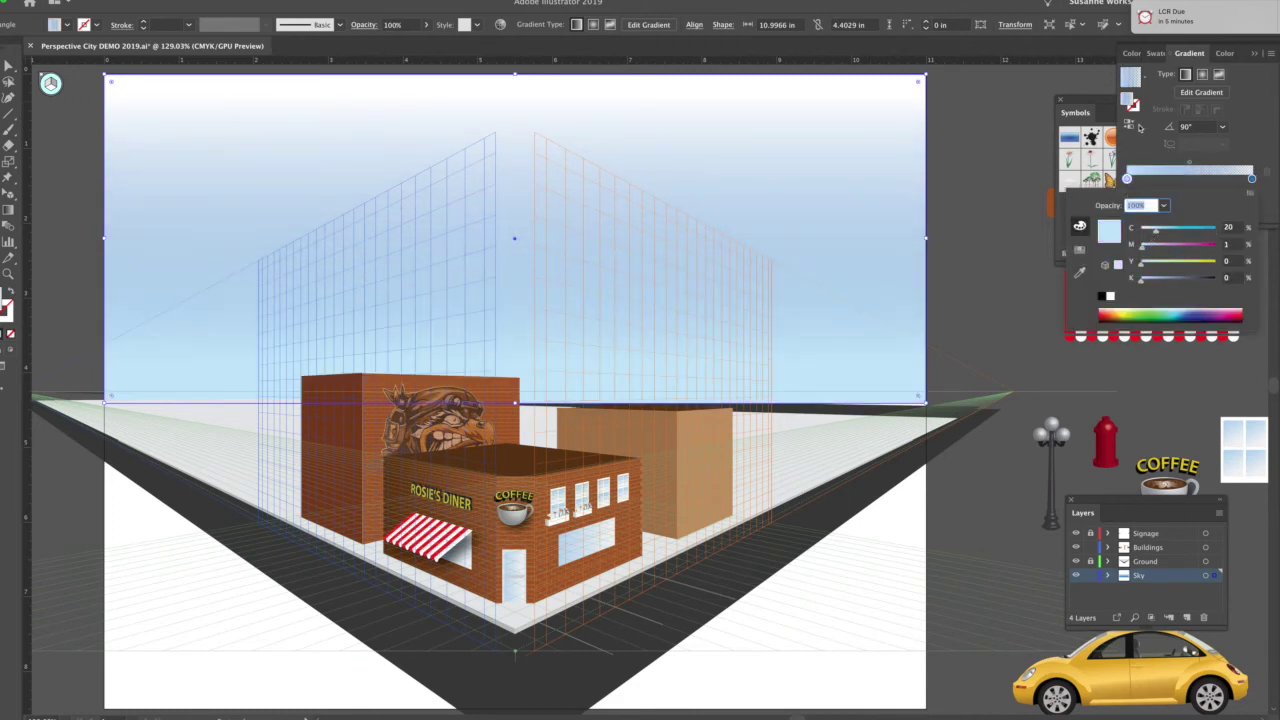
click(1130, 127)
click(1129, 124)
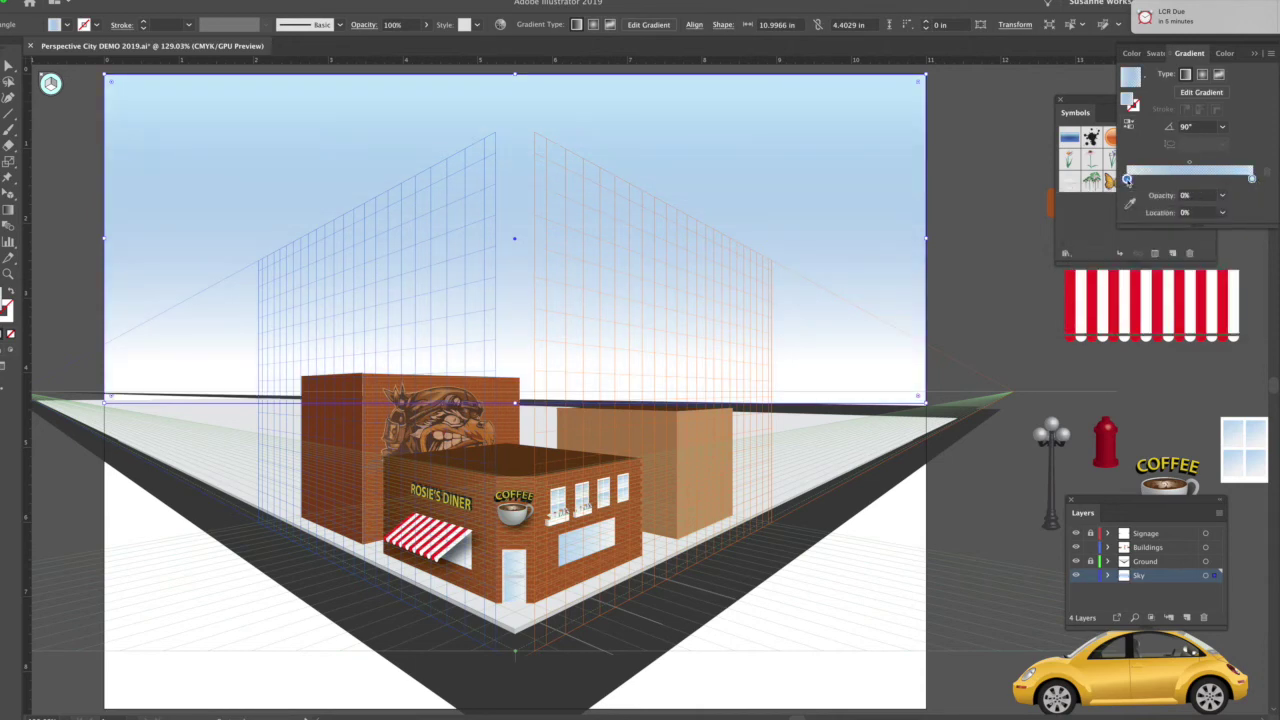
- Set the sky gradient's transparent blue stop to 100% opacity and lighten its colour to nearly white
double_click(1128, 179)
click(1163, 205)
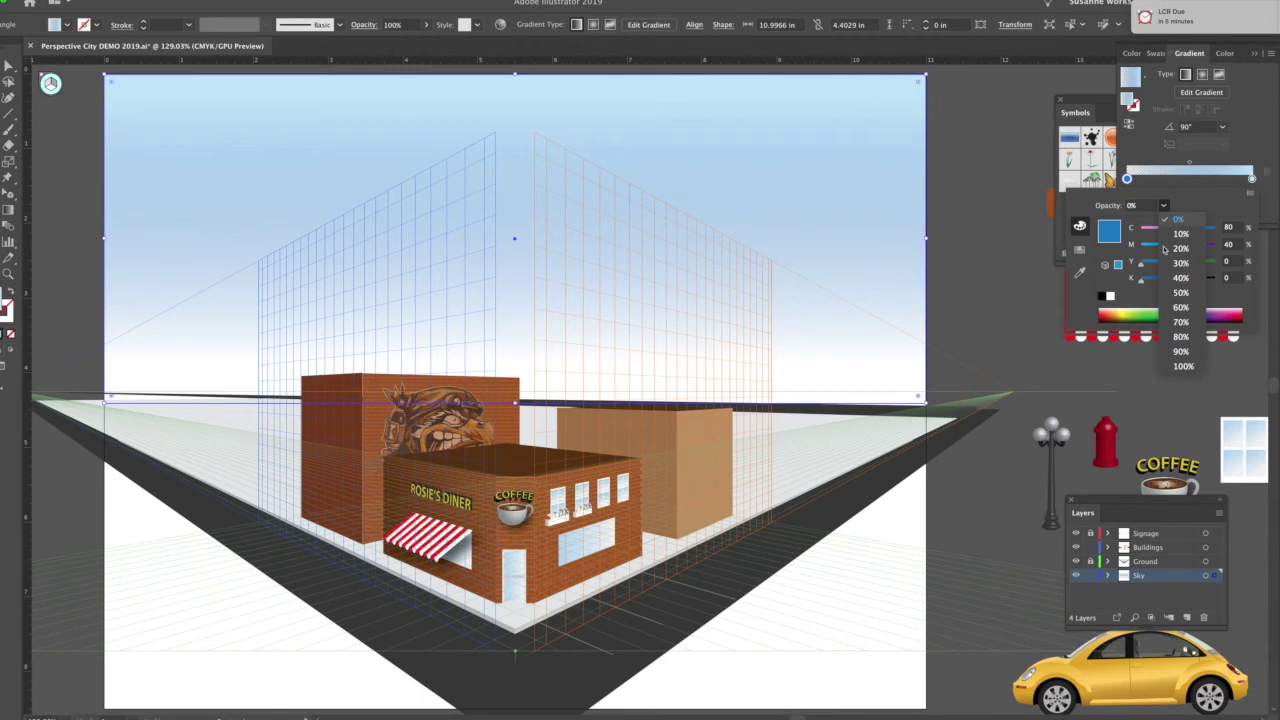
click(1178, 368)
drag(1203, 233, 1141, 245)
click(968, 284)
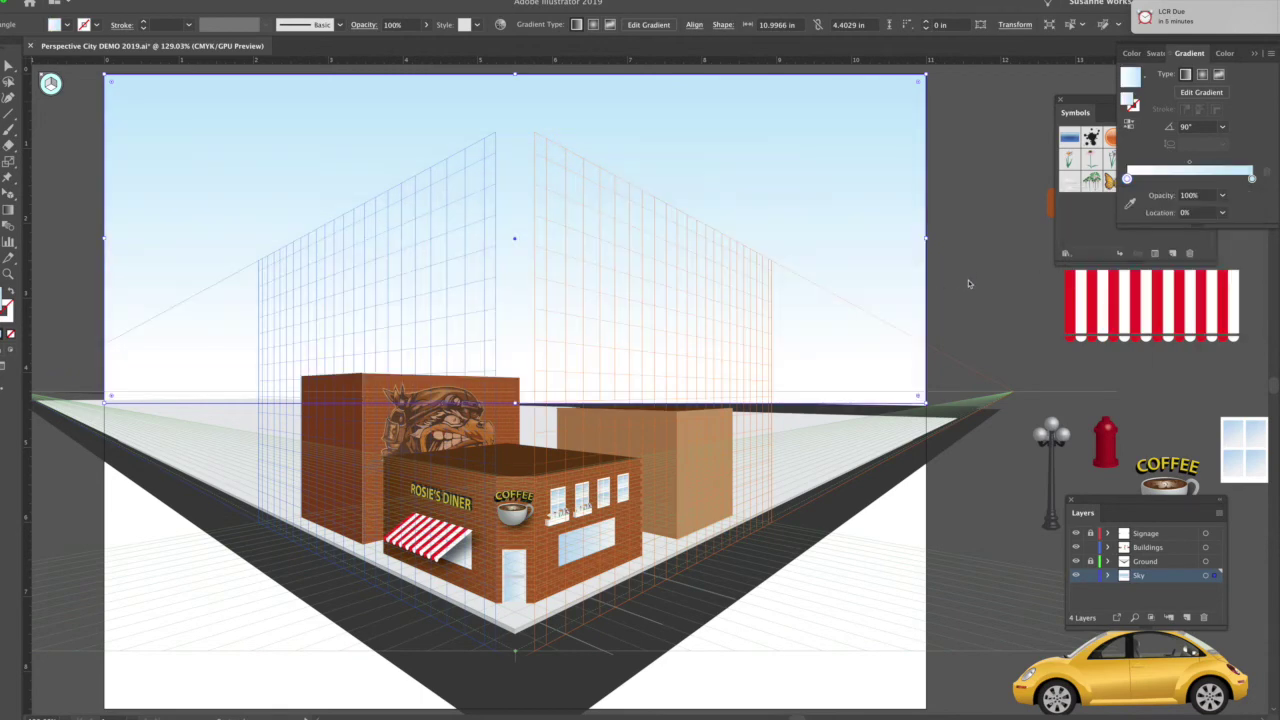
- Stretch the sky rectangle's lower edge slightly to a height of about 4.43 in and deselect it
click(884, 282)
click(424, 293)
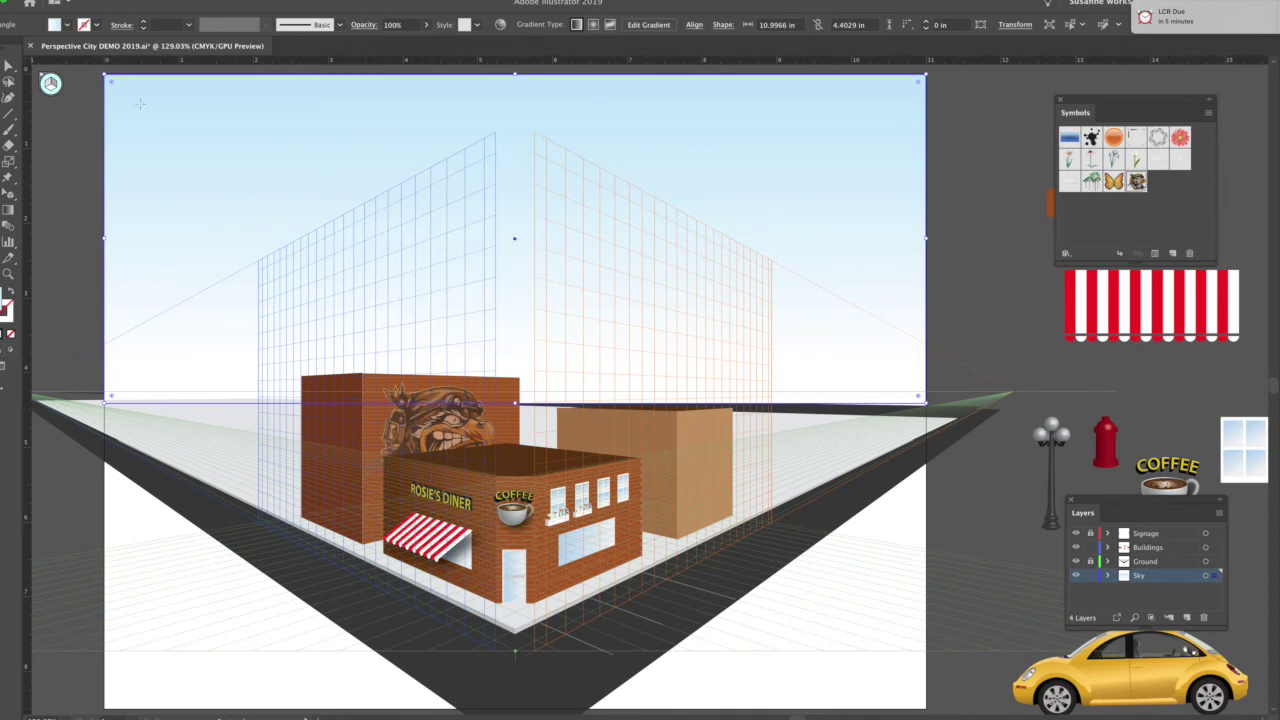
drag(515, 404, 515, 406)
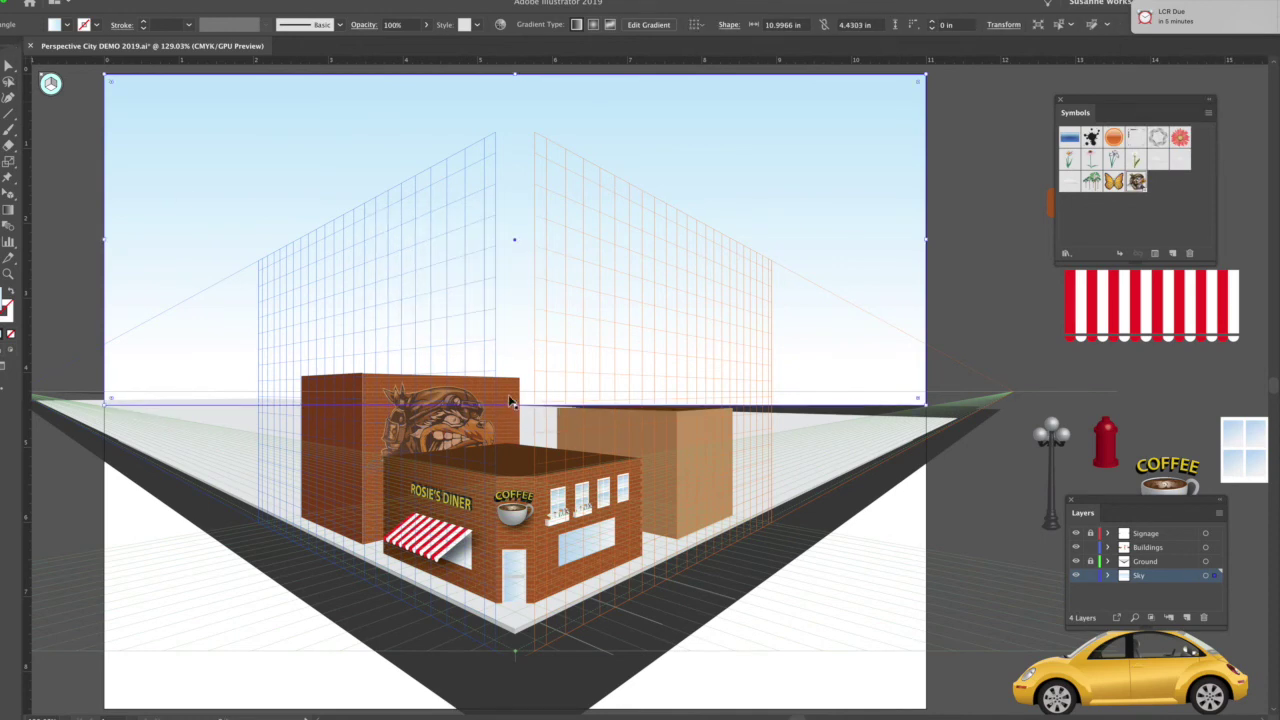
click(81, 180)
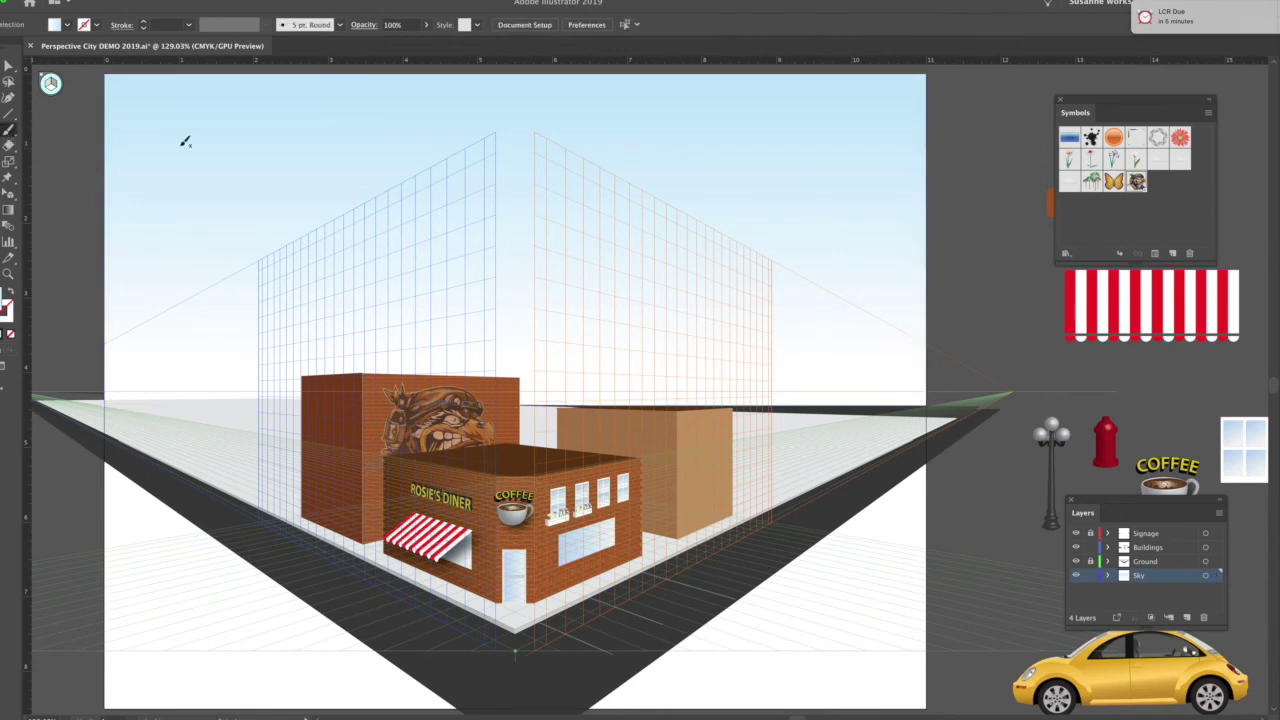
- Set the fill to white and the Paintbrush to Smooth fidelity, editing selected paths within 16 pixels
click(1279, 84)
click(1146, 97)
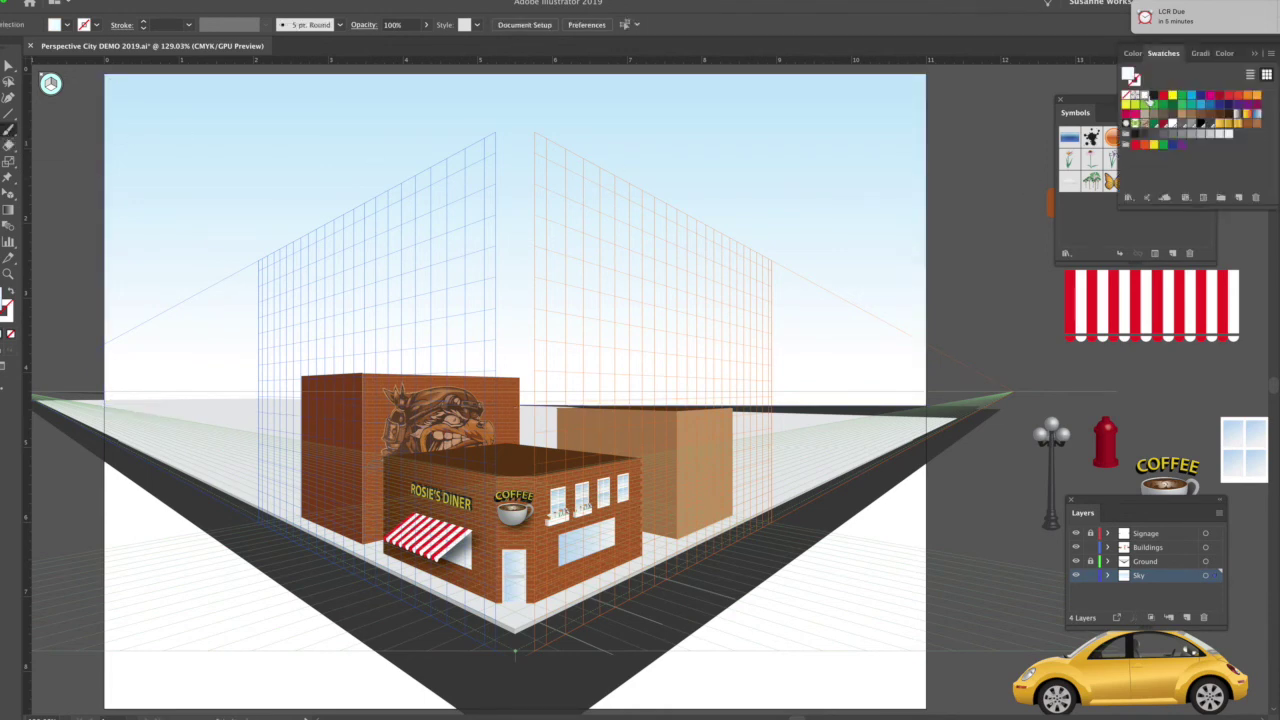
double_click(9, 131)
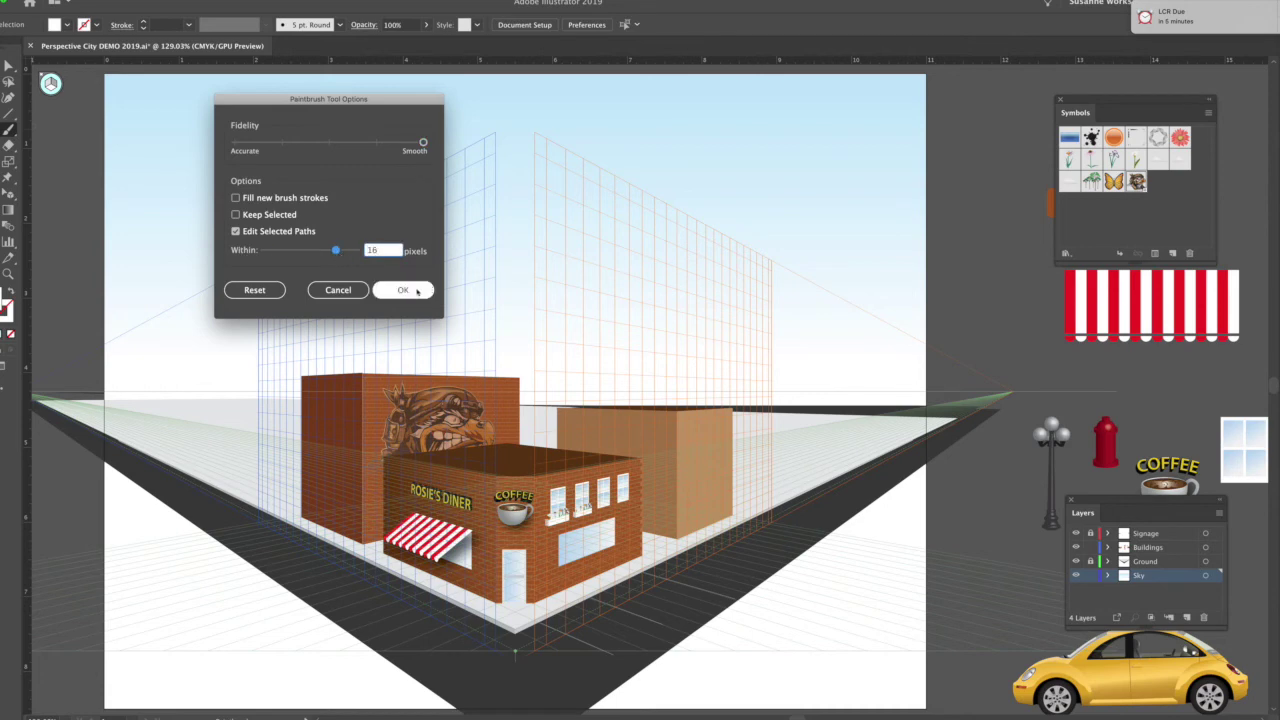
click(390, 289)
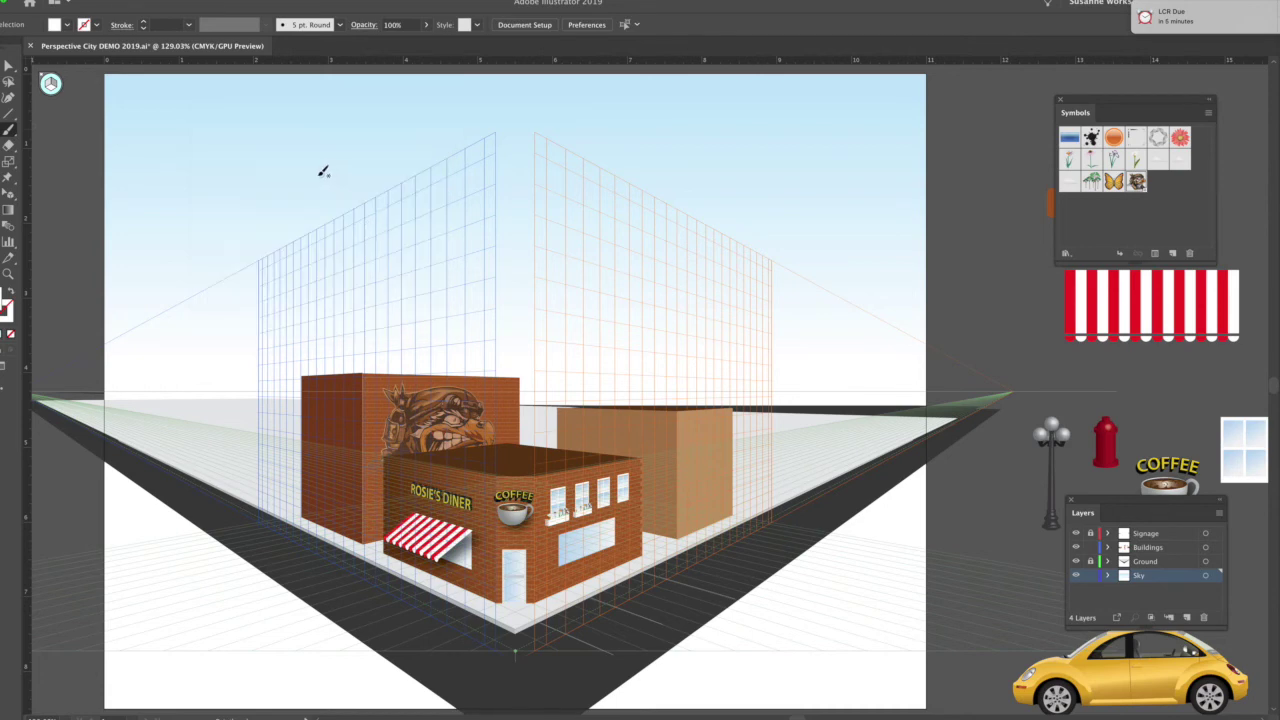
- Paint a white cloud about 2.85 by 0.34 in with the Paintbrush in the sky's upper left area
click(9, 130)
click(9, 130)
mouse_move(136, 157)
mouse_down()
mouse_move(228, 131)
mouse_move(179, 153)
mouse_move(340, 152)
mouse_up()
mouse_move(249, 150)
mouse_down()
mouse_move(135, 157)
mouse_move(262, 157)
mouse_move(185, 152)
mouse_move(230, 149)
mouse_move(219, 140)
mouse_move(293, 141)
mouse_up()
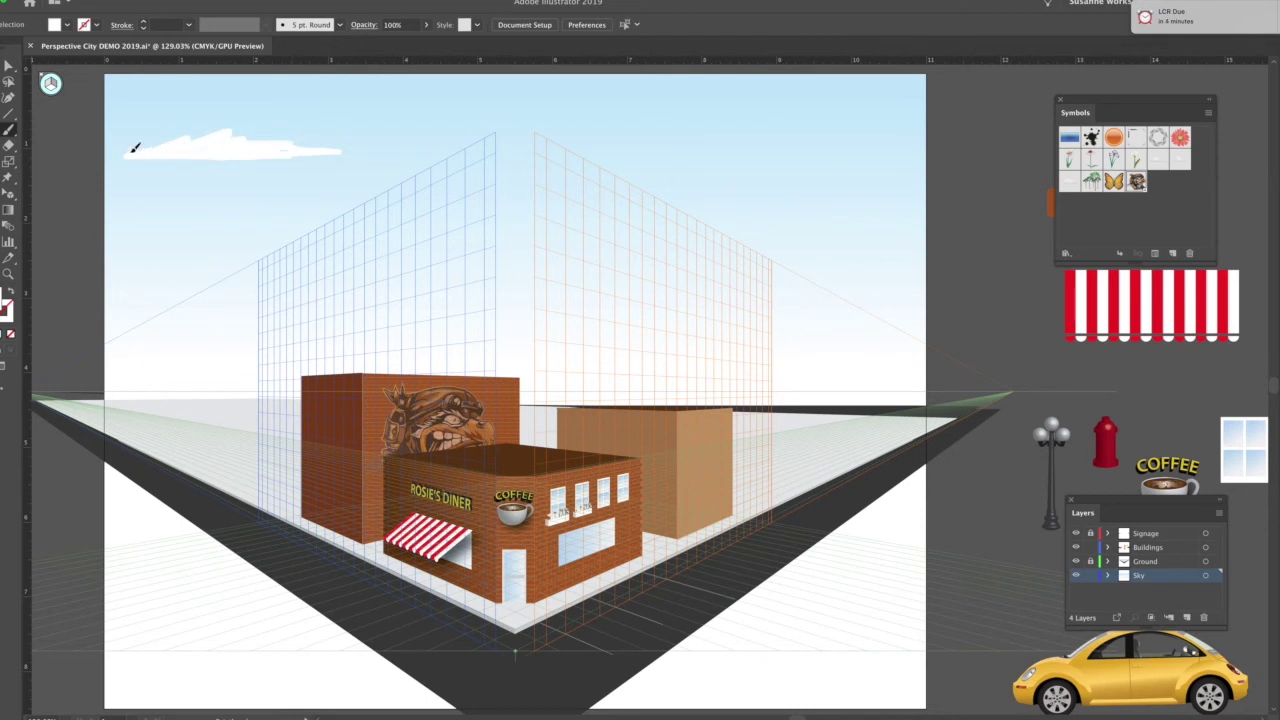
- Select the painted cloud, give it a white fill and lower its opacity to 23%
key(v)
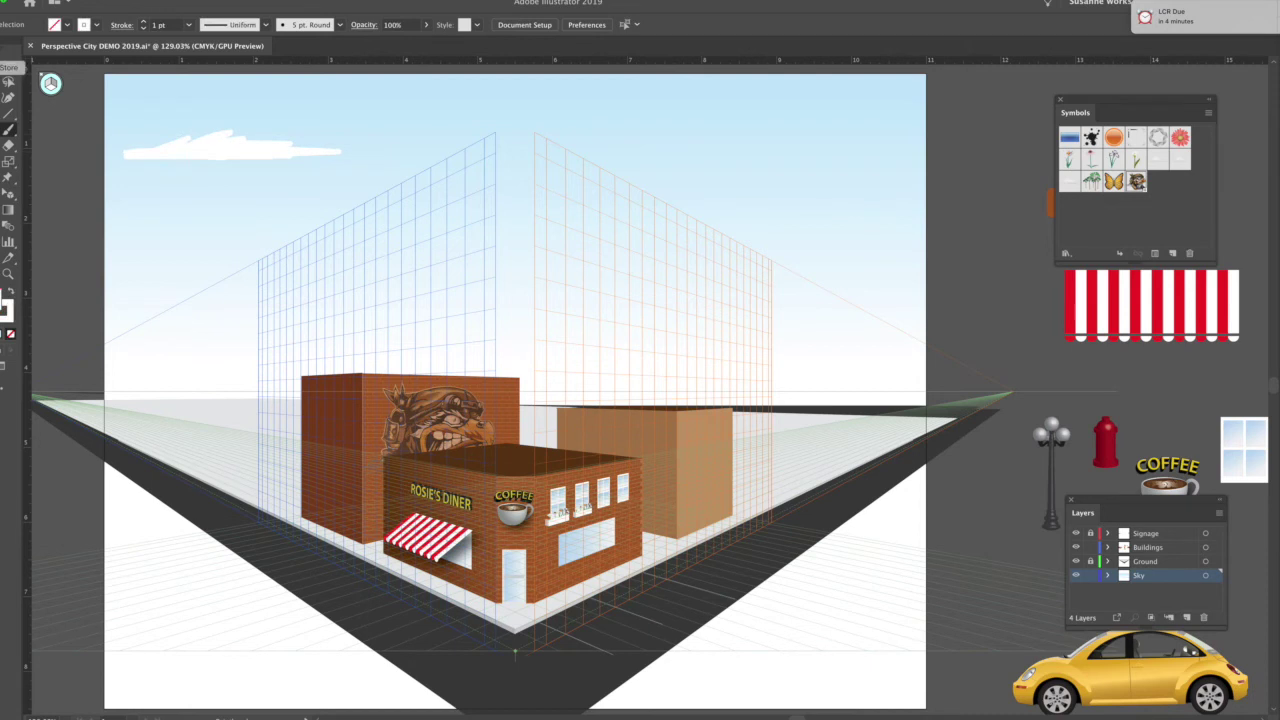
click(233, 134)
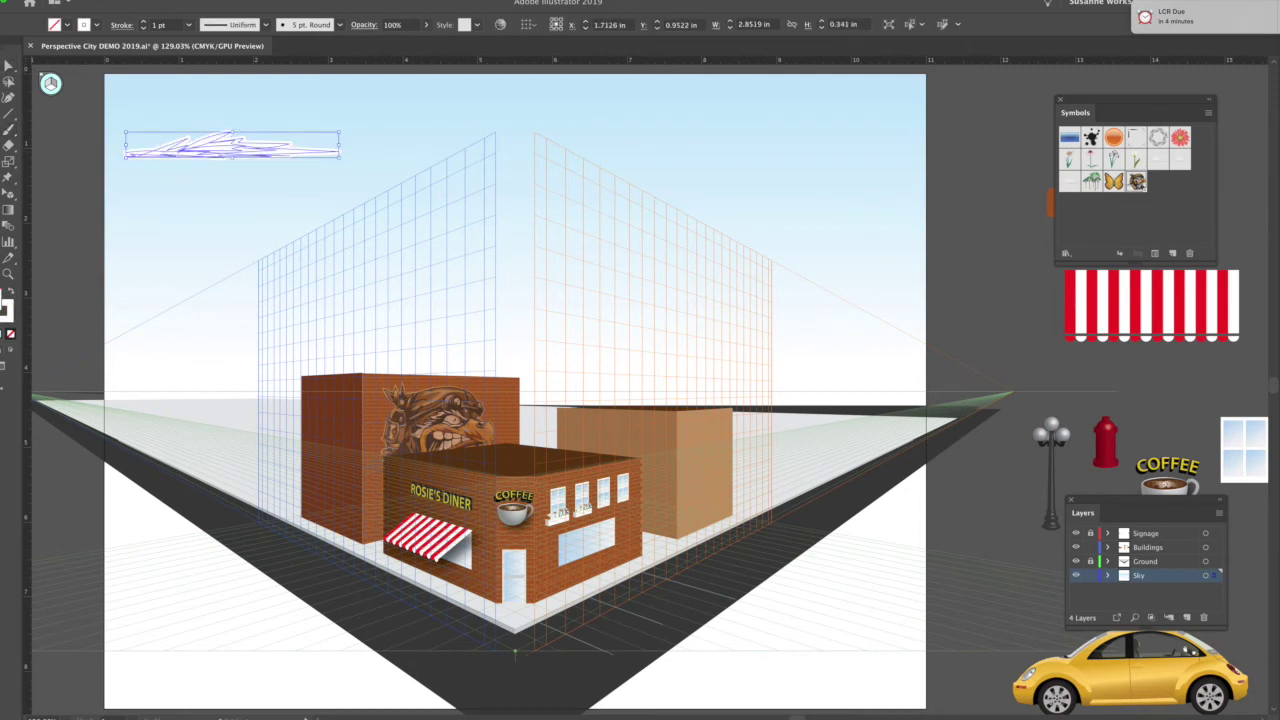
click(1279, 80)
click(1145, 96)
click(1279, 262)
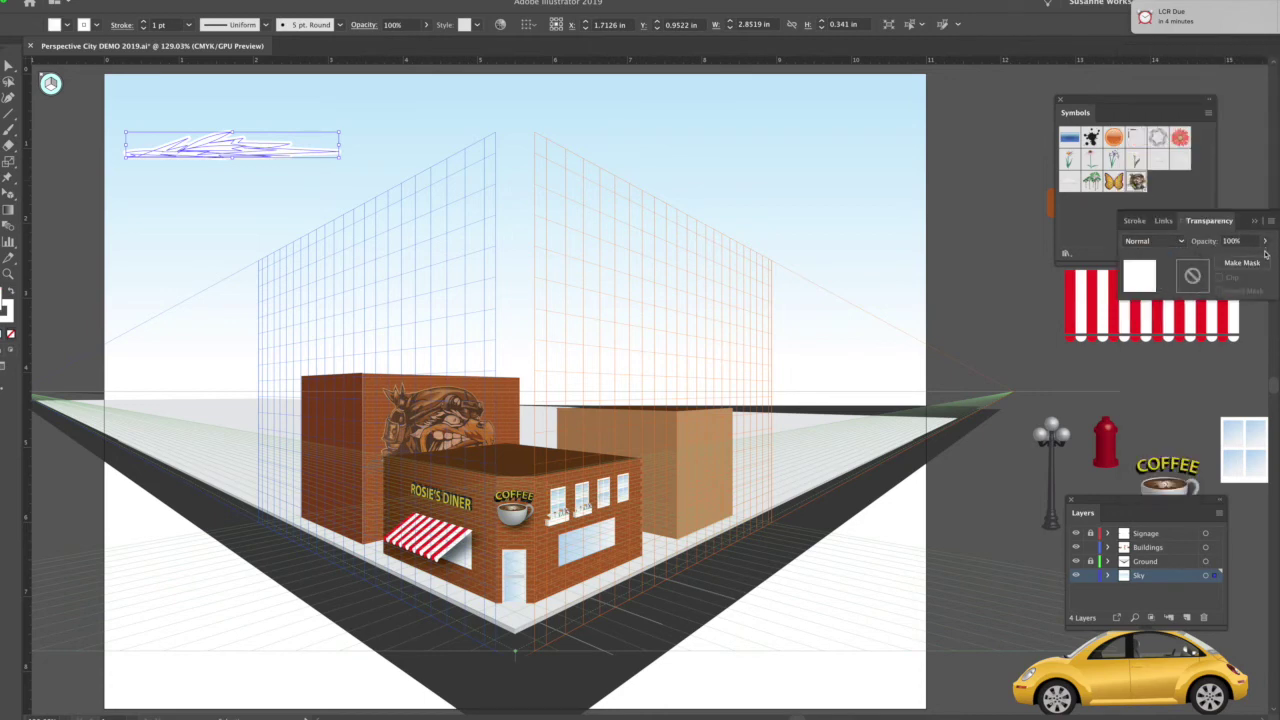
click(1007, 161)
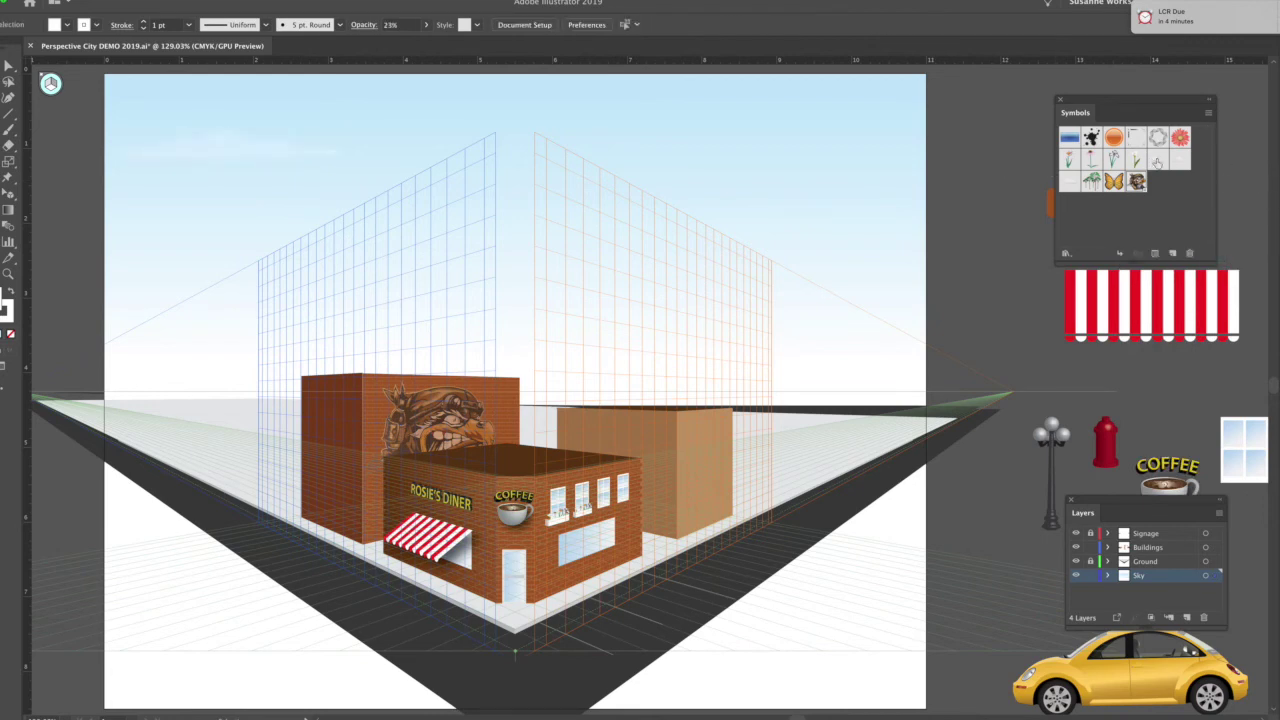
- Open the Nature symbol library beside the artboard and enlarge it to show more of its symbols
click(1208, 113)
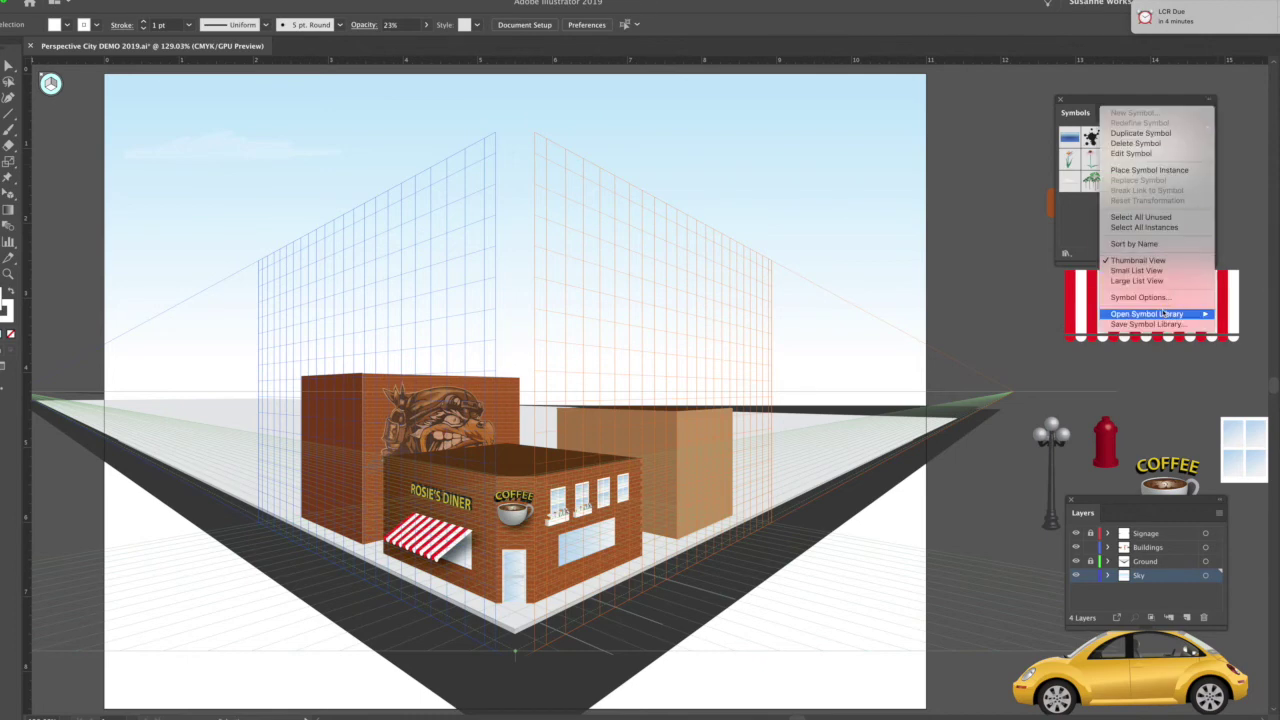
mouse_move(1166, 314)
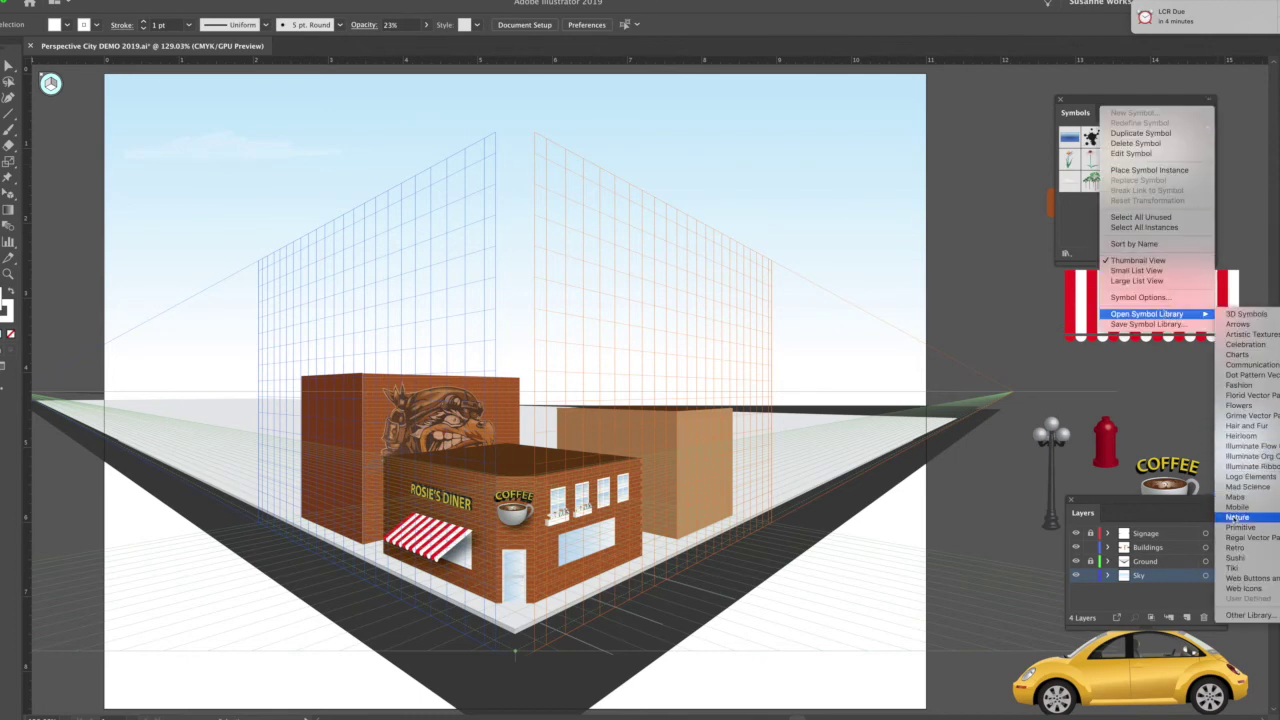
click(1238, 517)
drag(685, 356, 973, 133)
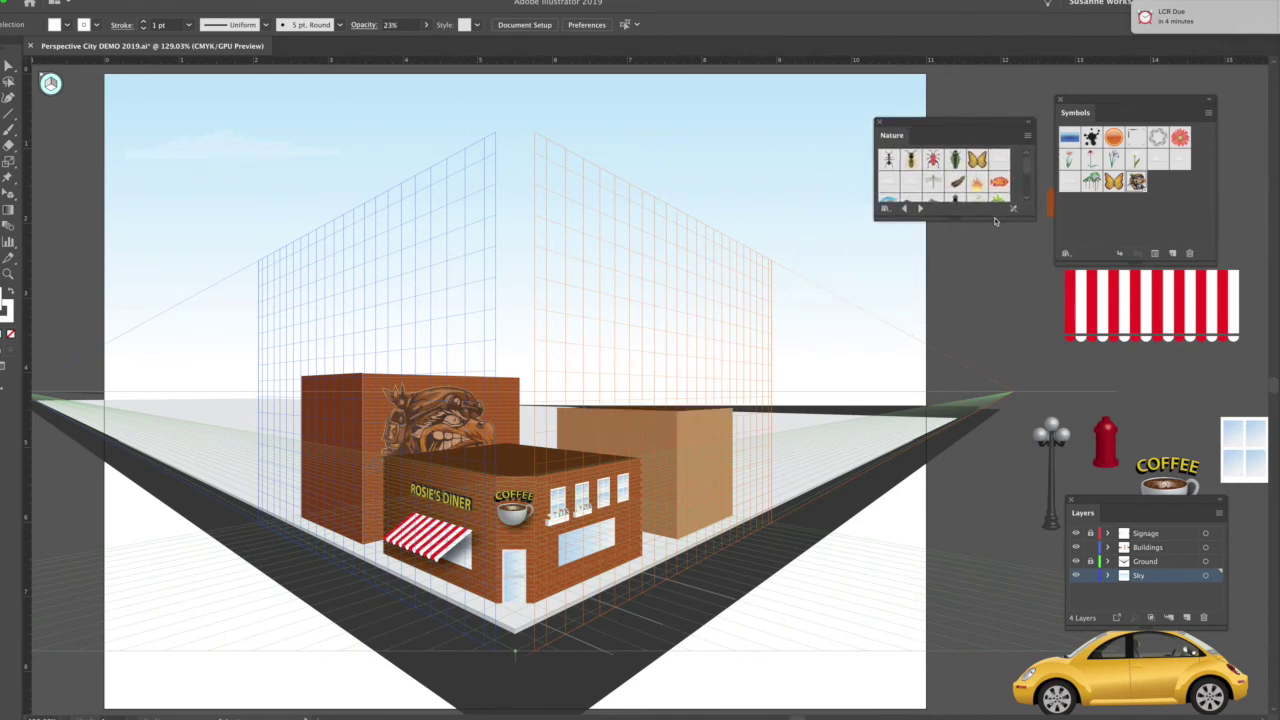
drag(994, 217, 1020, 264)
- Place three Nature cloud symbols across the sky, including Cloud 3 at about 2.96 by 0.93 in and Cloud 1 at about 2.63 by 0.85 in
drag(910, 183, 846, 112)
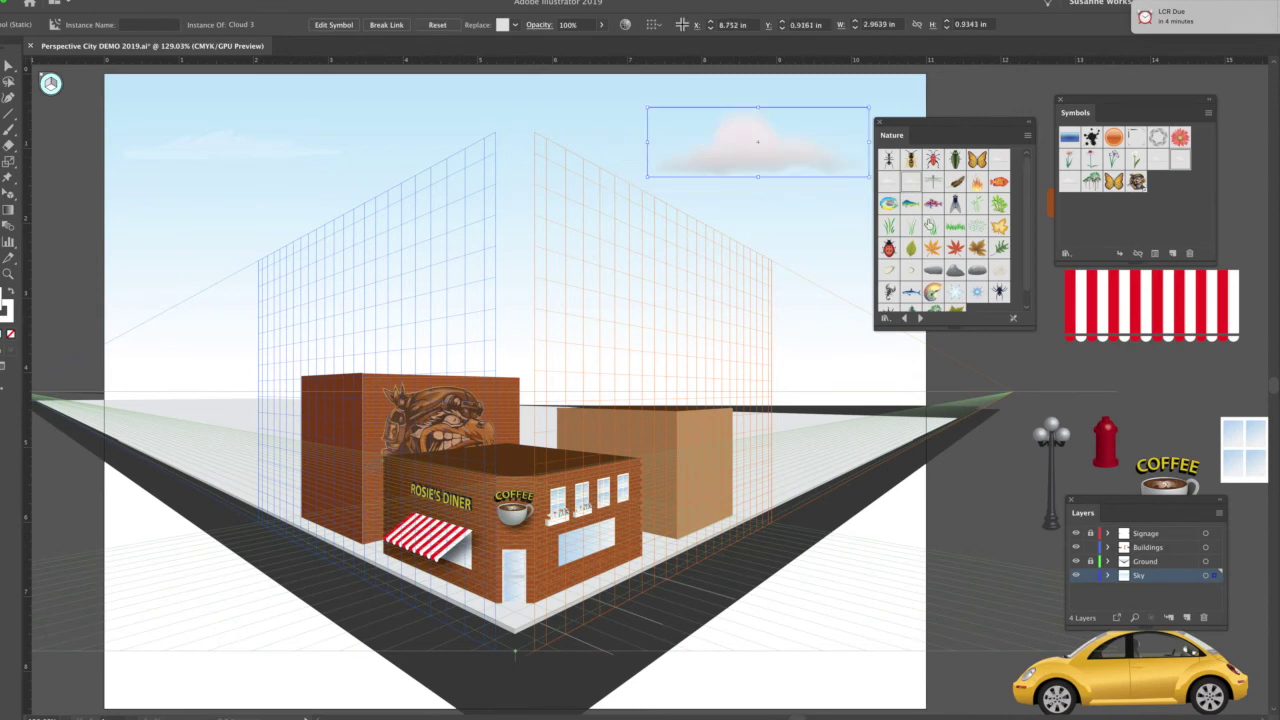
drag(888, 181, 517, 120)
drag(463, 163, 572, 220)
drag(996, 162, 358, 126)
drag(446, 101, 356, 220)
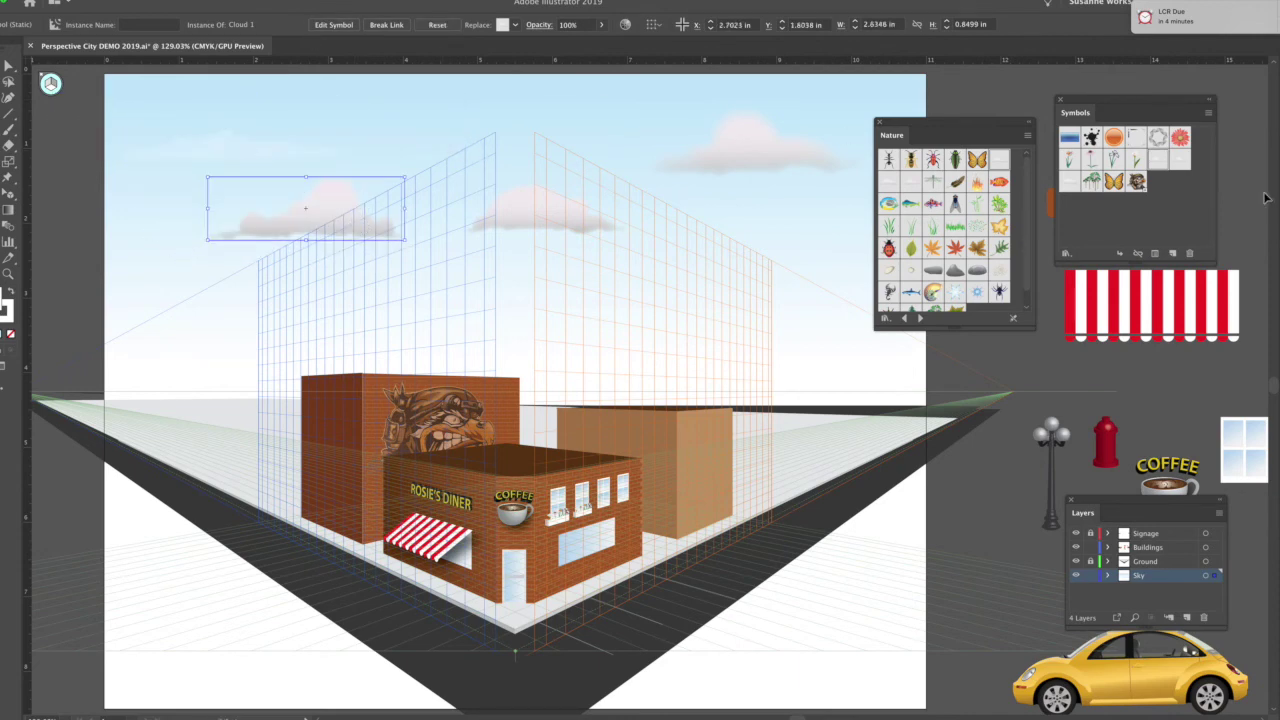
- Reduce the opacity of the Cloud 1 symbol above the rear brick building to make it fainter
click(1279, 258)
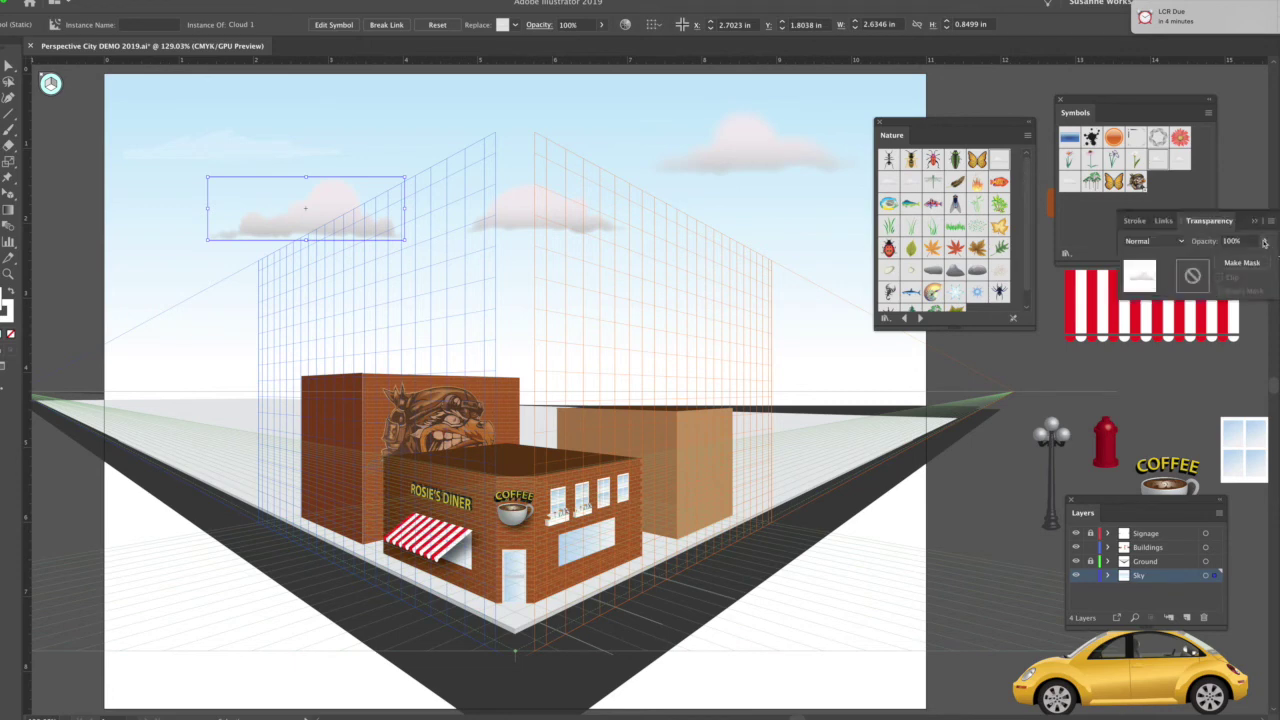
click(868, 197)
key(x)
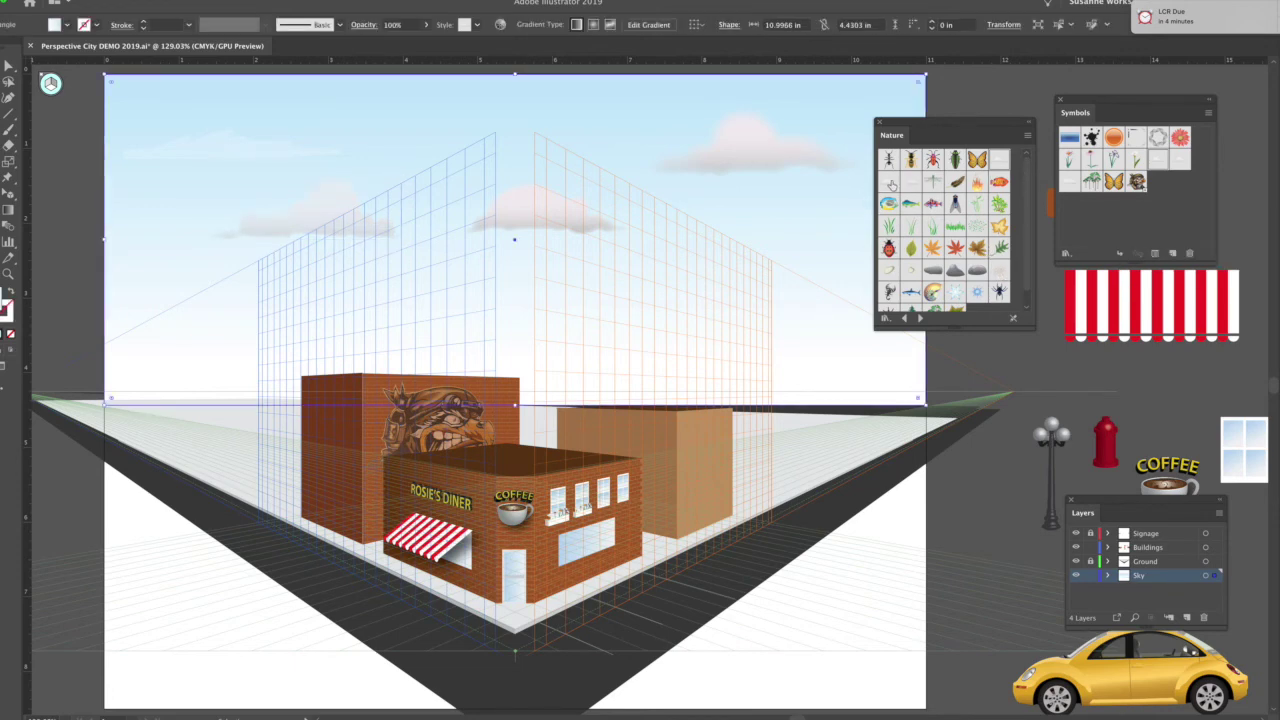
- Place the Nature library's Cloud 2 symbol, about 4.42 by 1.40 in, across the upper middle of the sky
drag(895, 190, 826, 131)
drag(658, 205, 625, 162)
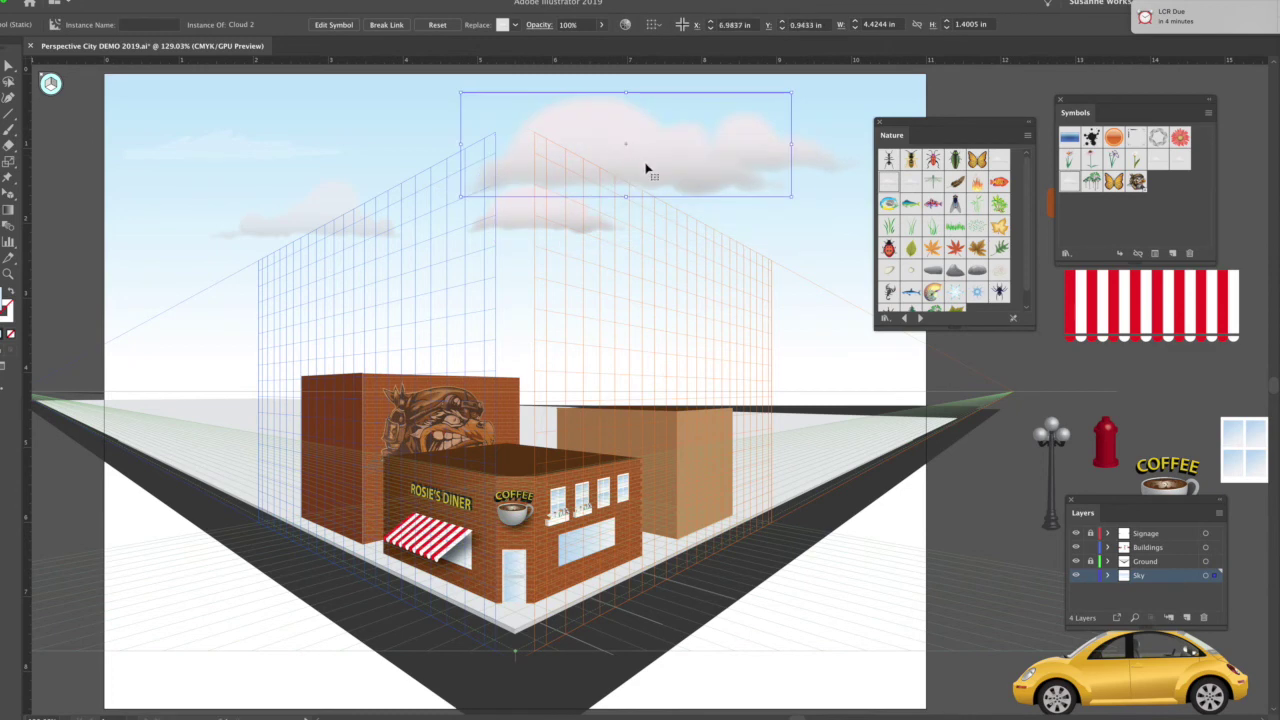
click(858, 108)
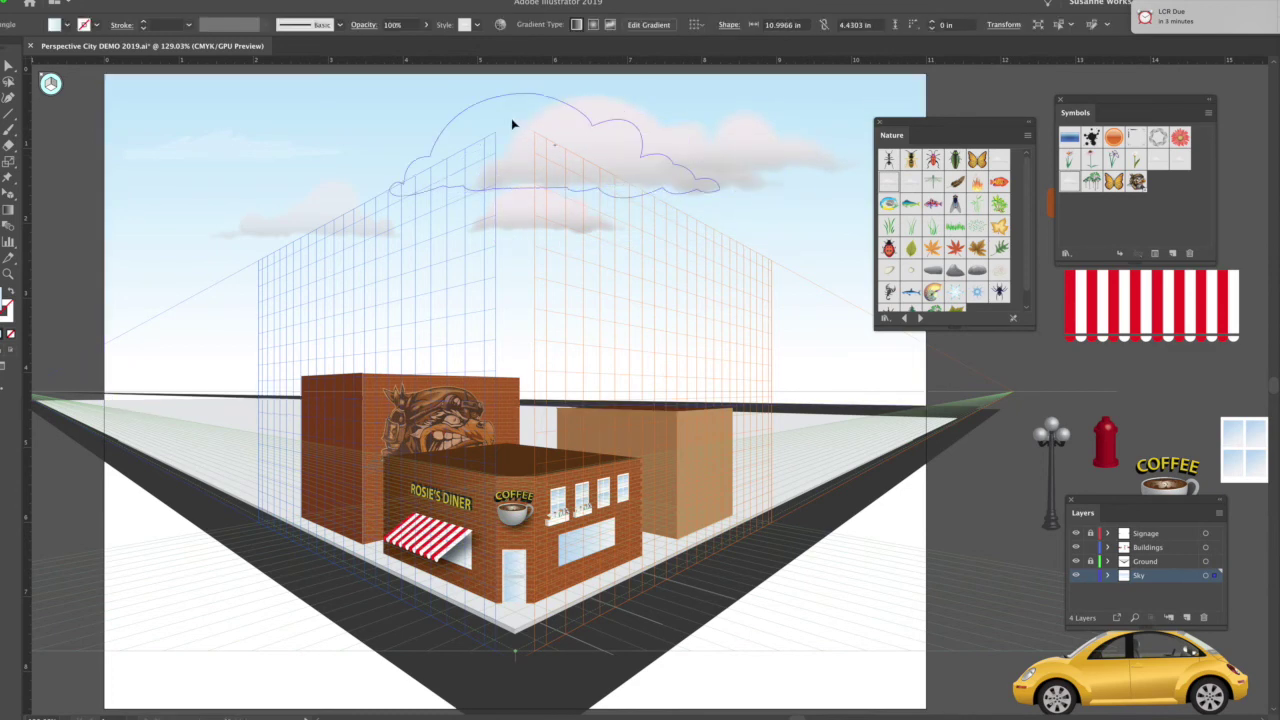
click(512, 123)
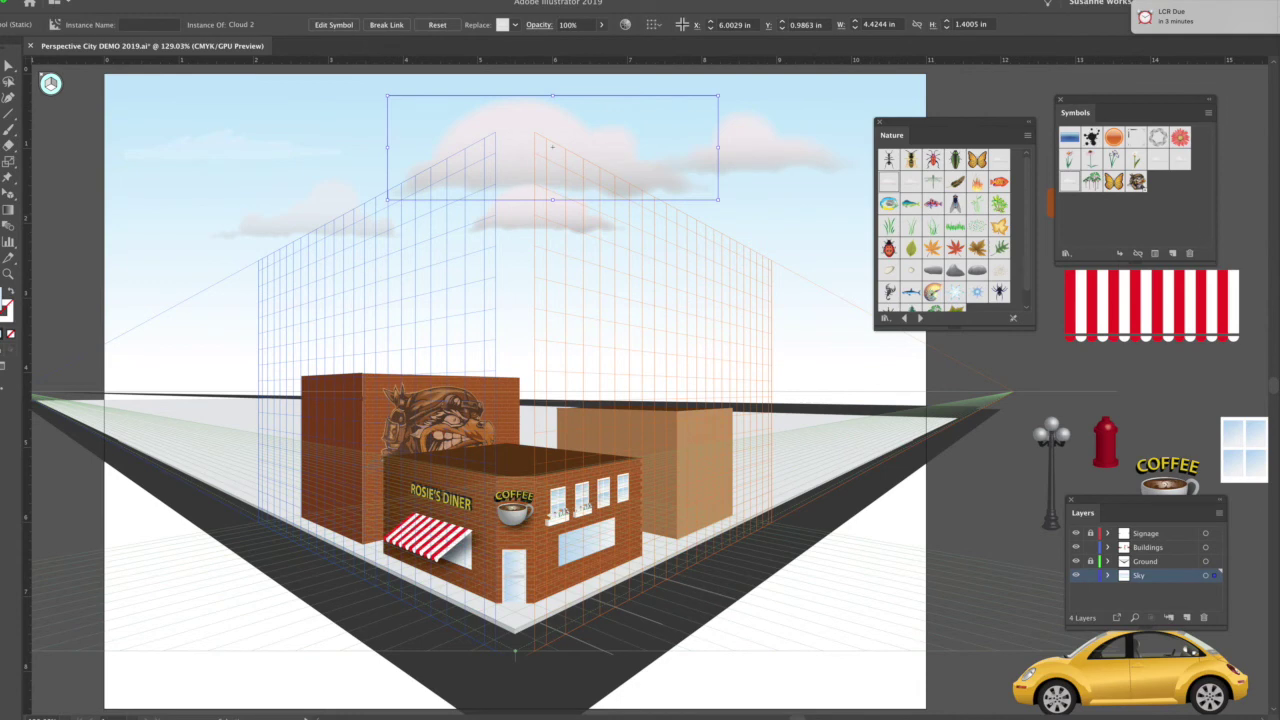
- Set the opacity of the large Cloud 2 symbol to 50% and deselect it
click(1278, 222)
drag(1256, 241, 1194, 236)
text(550)
key(Return)
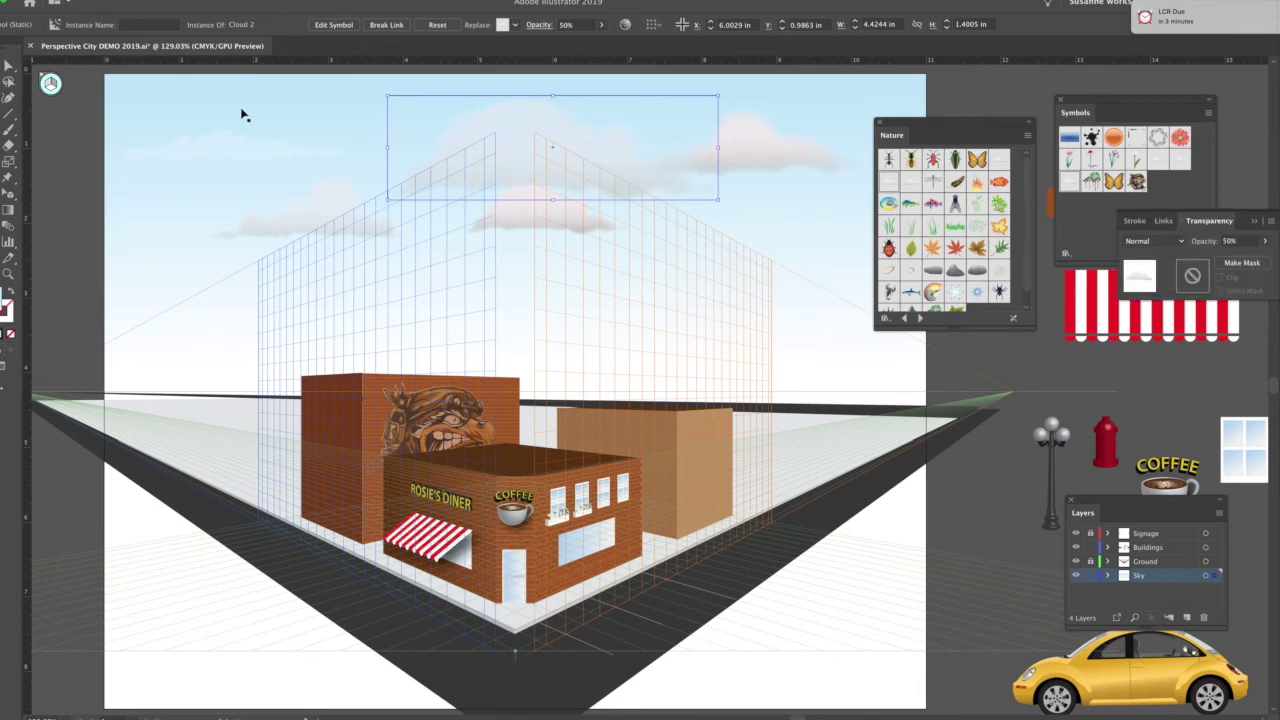
key(ctrl+shift+F10)
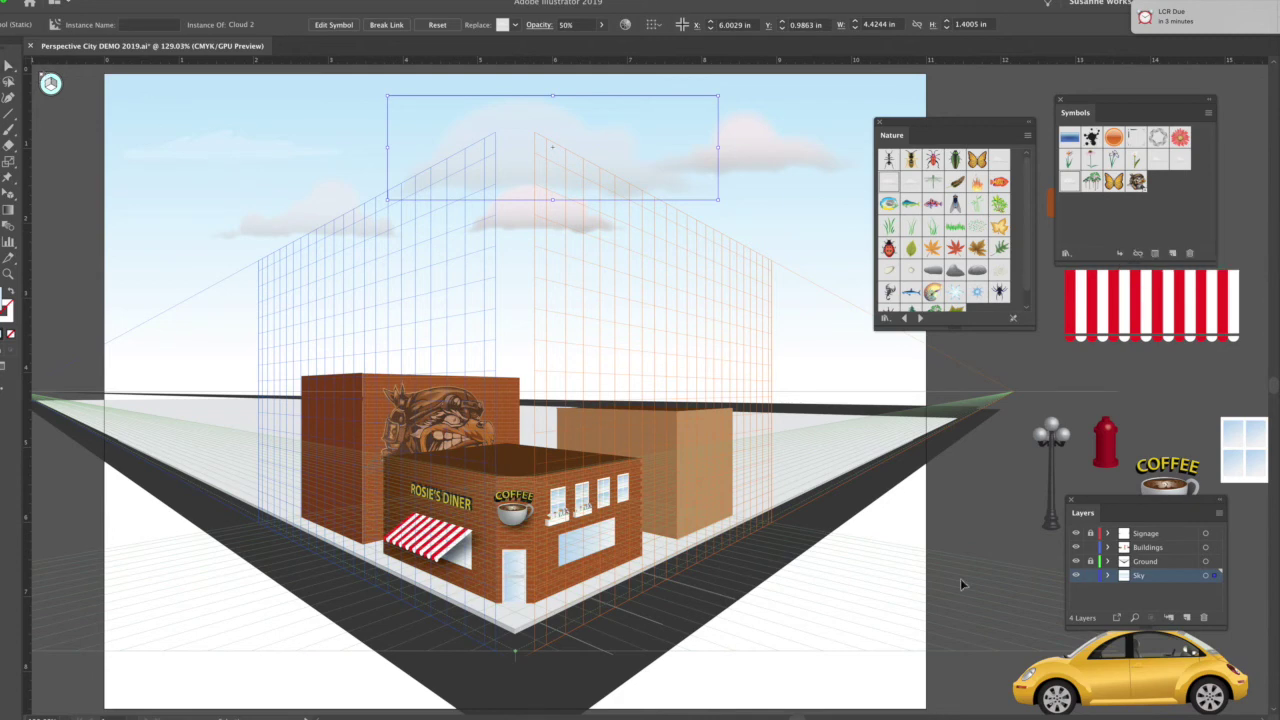
click(946, 537)
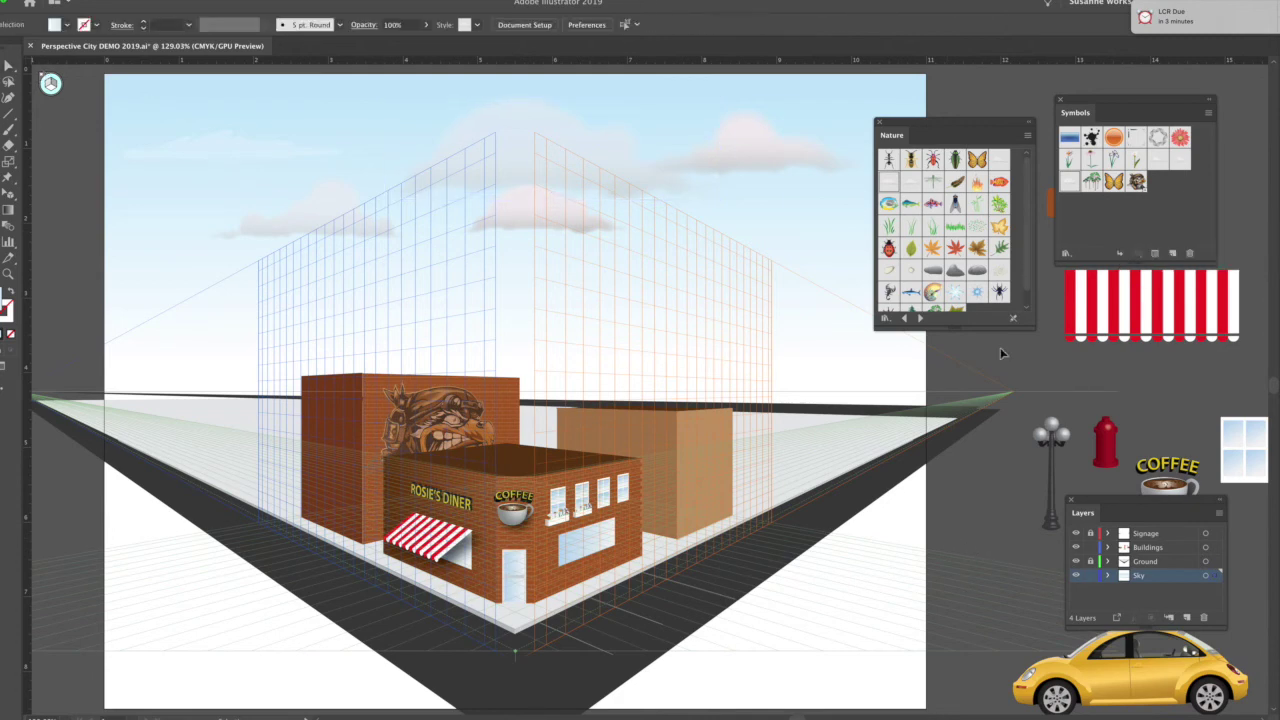
- Enlarge the Nature library and paint a small black bird stroke, about 0.28 by 0.10 in, in the sky above the rear brick building
drag(979, 330, 980, 355)
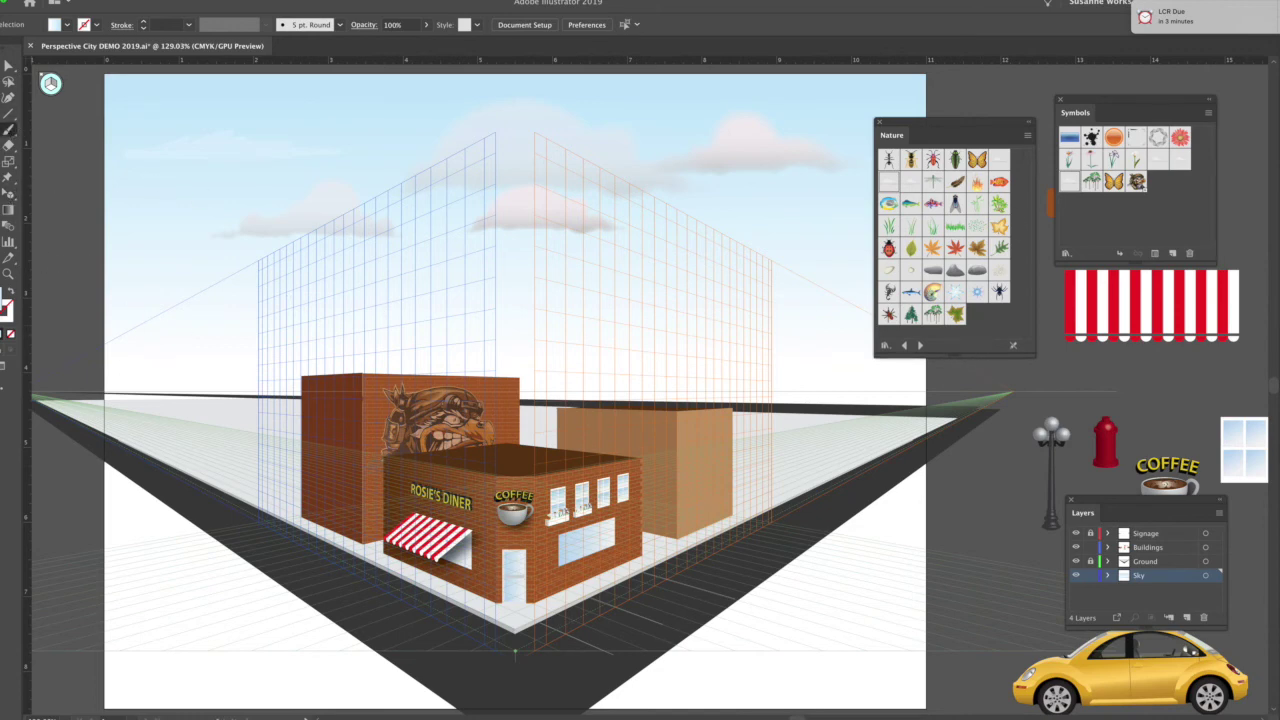
click(1276, 90)
click(1152, 96)
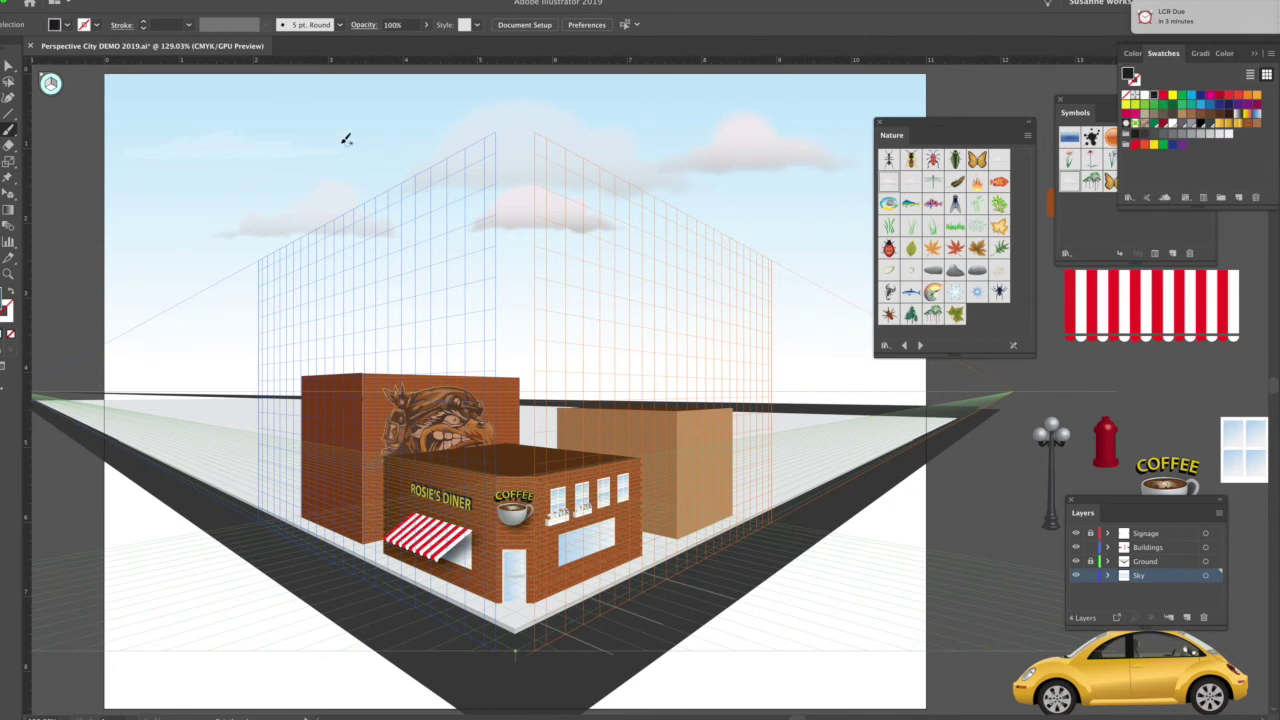
drag(356, 120, 361, 120)
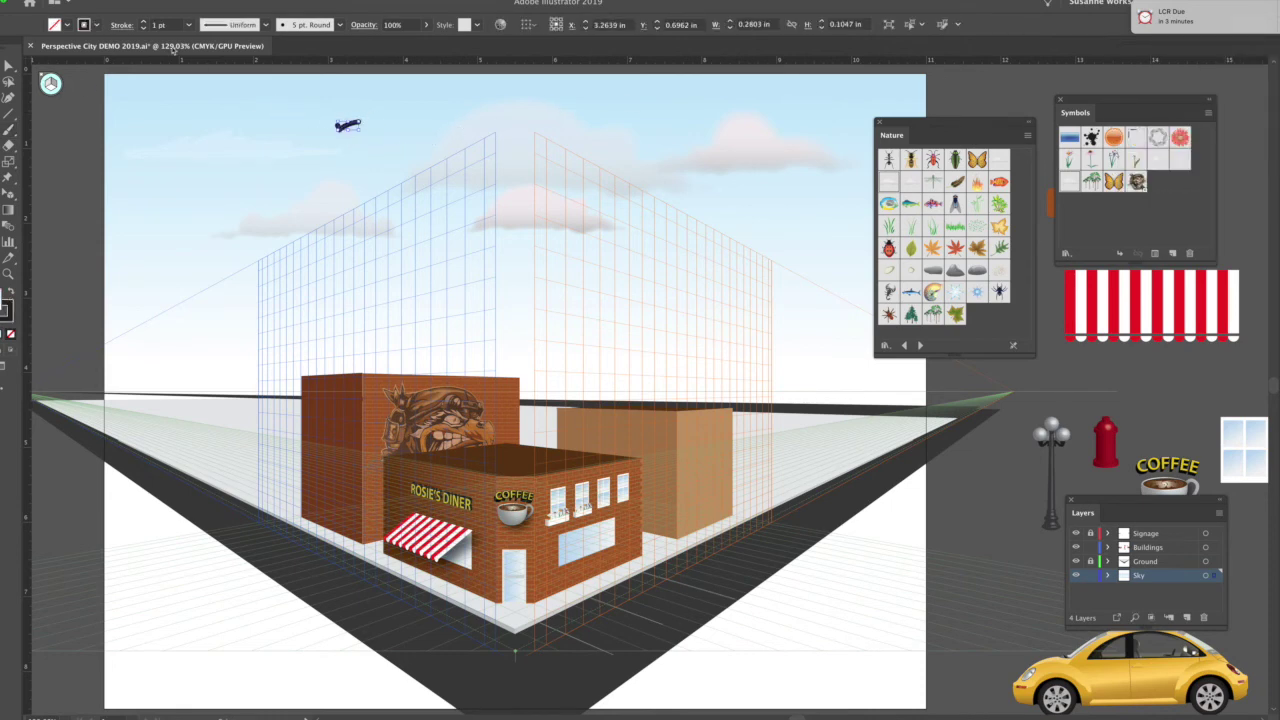
- Apply the double-bulge variable width profile and the Basic brush to the bird stroke, and deselect it
click(266, 25)
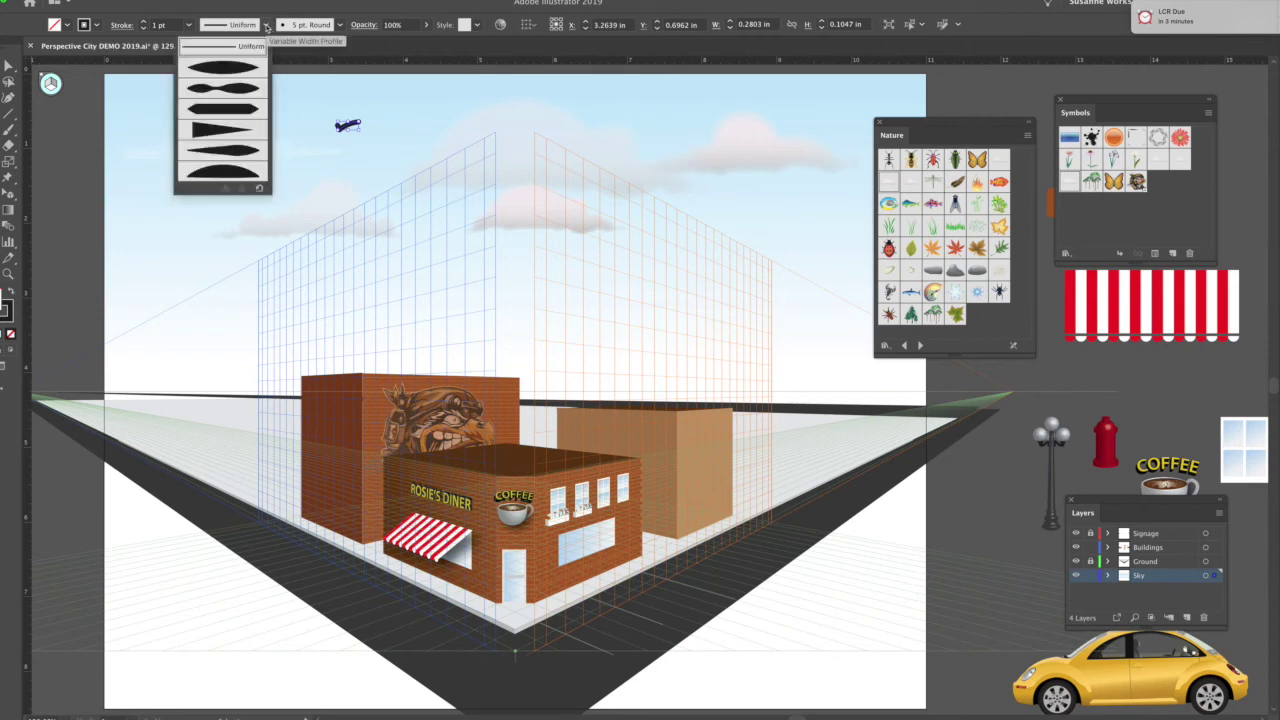
click(243, 88)
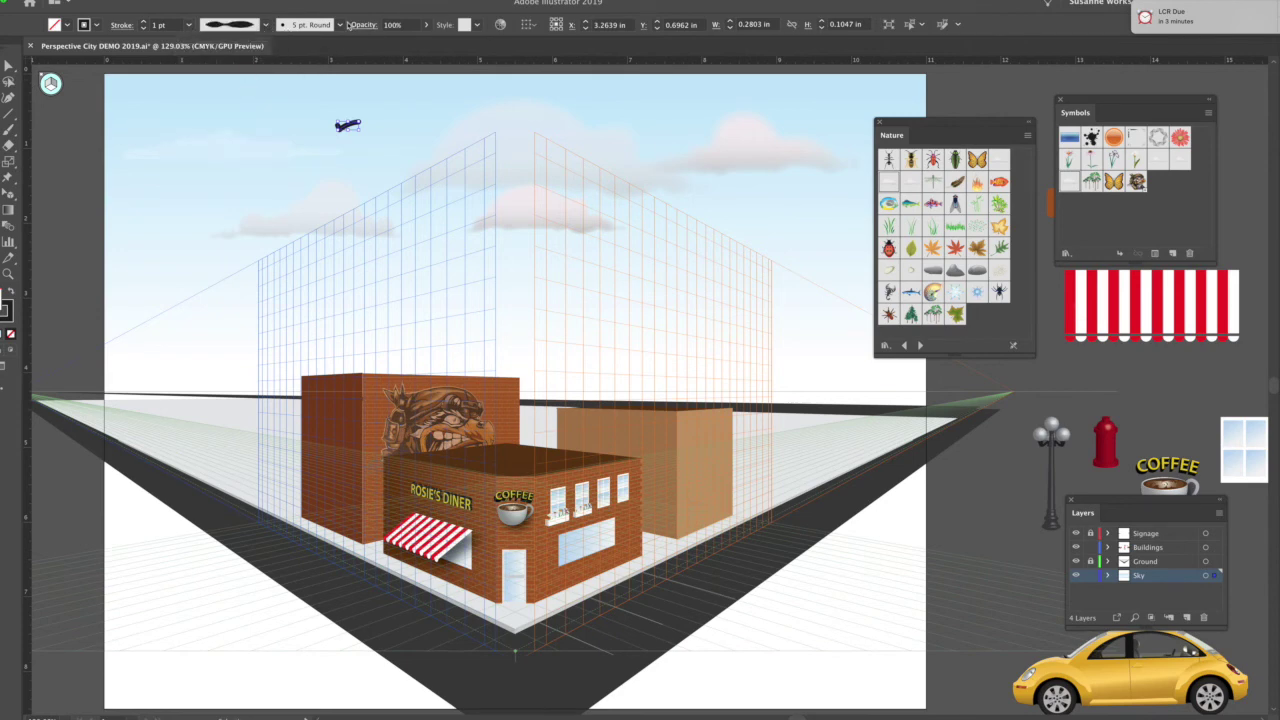
click(340, 24)
click(252, 99)
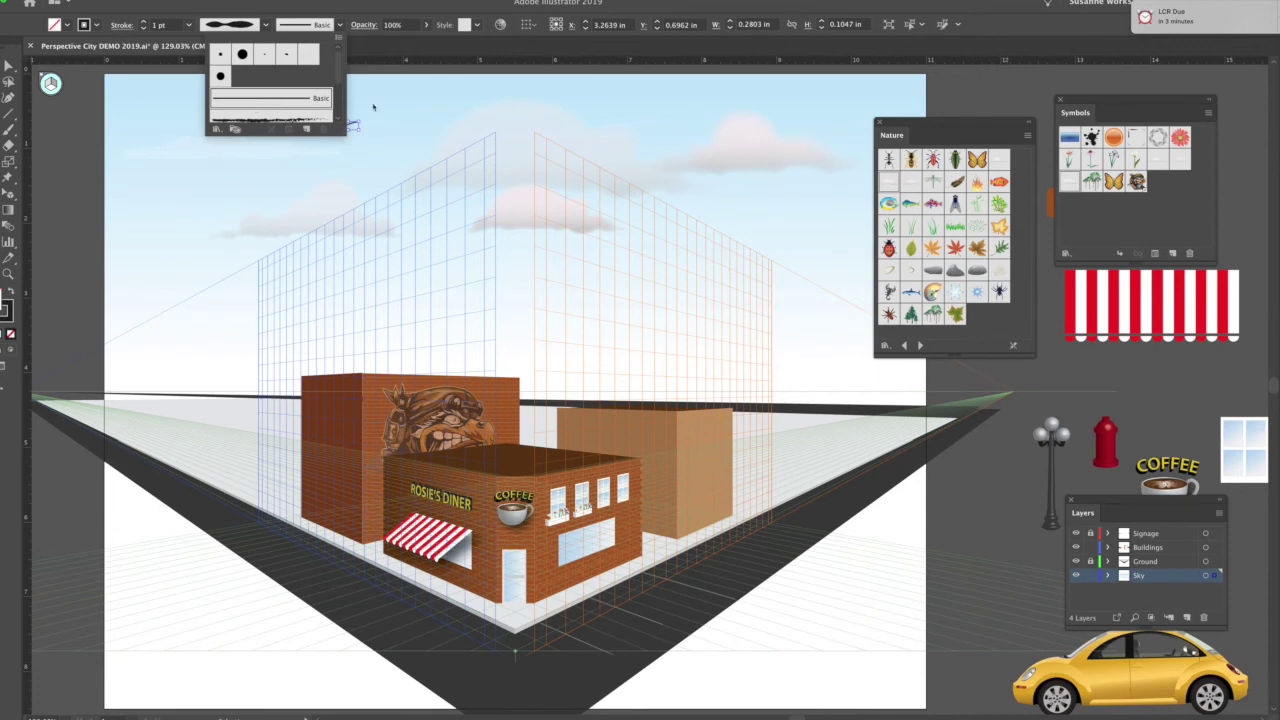
click(414, 116)
click(388, 140)
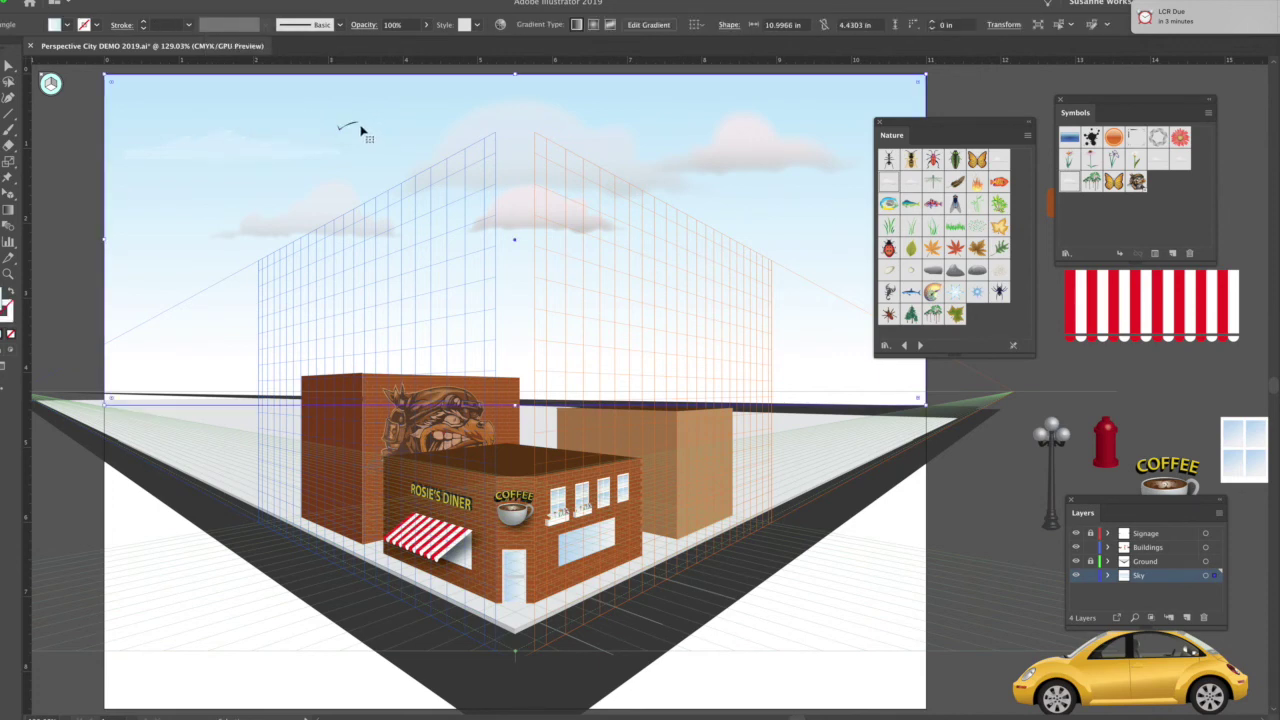
click(361, 128)
click(389, 180)
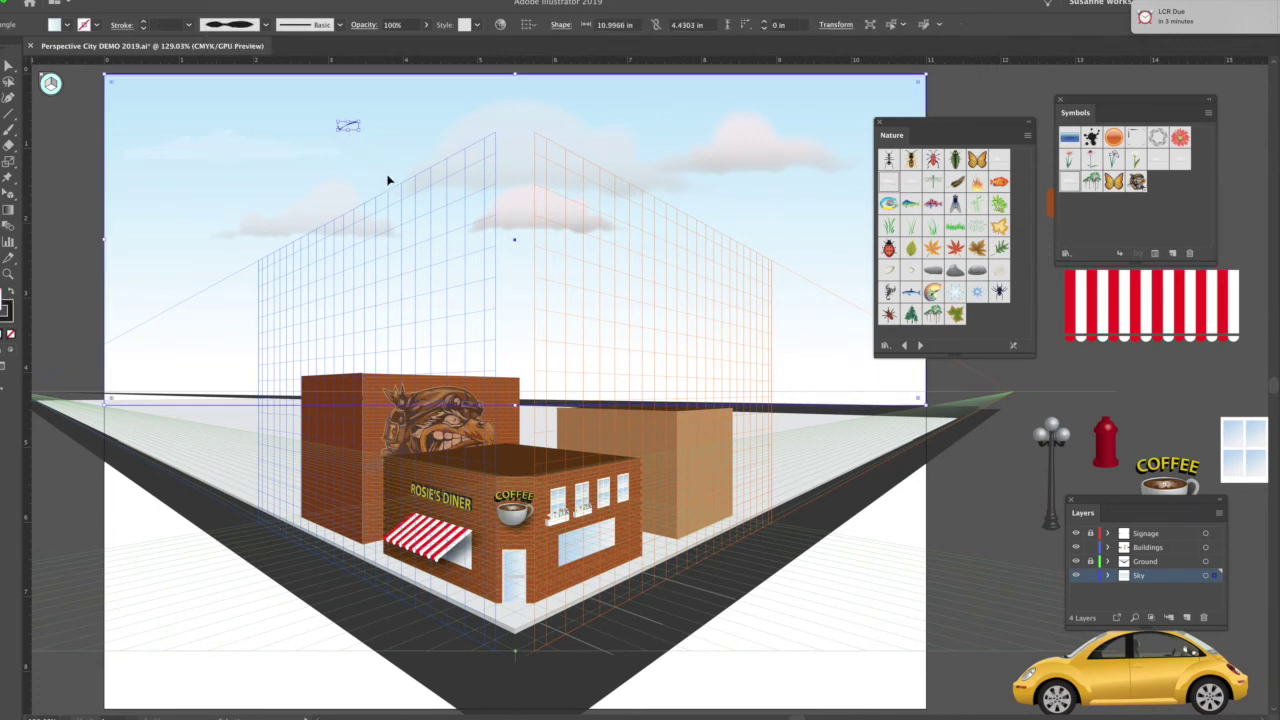
click(970, 478)
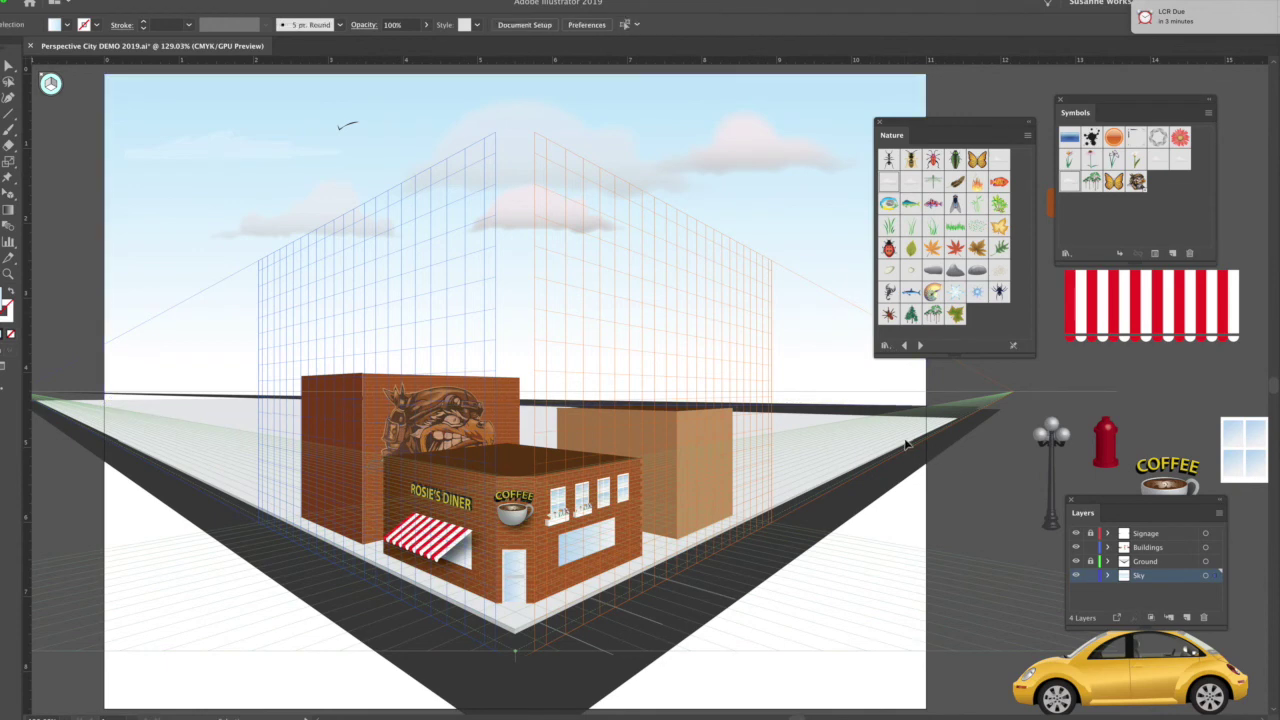
- Move the Layers and Nature panels aside to uncover the props beside the artboard
click(1112, 452)
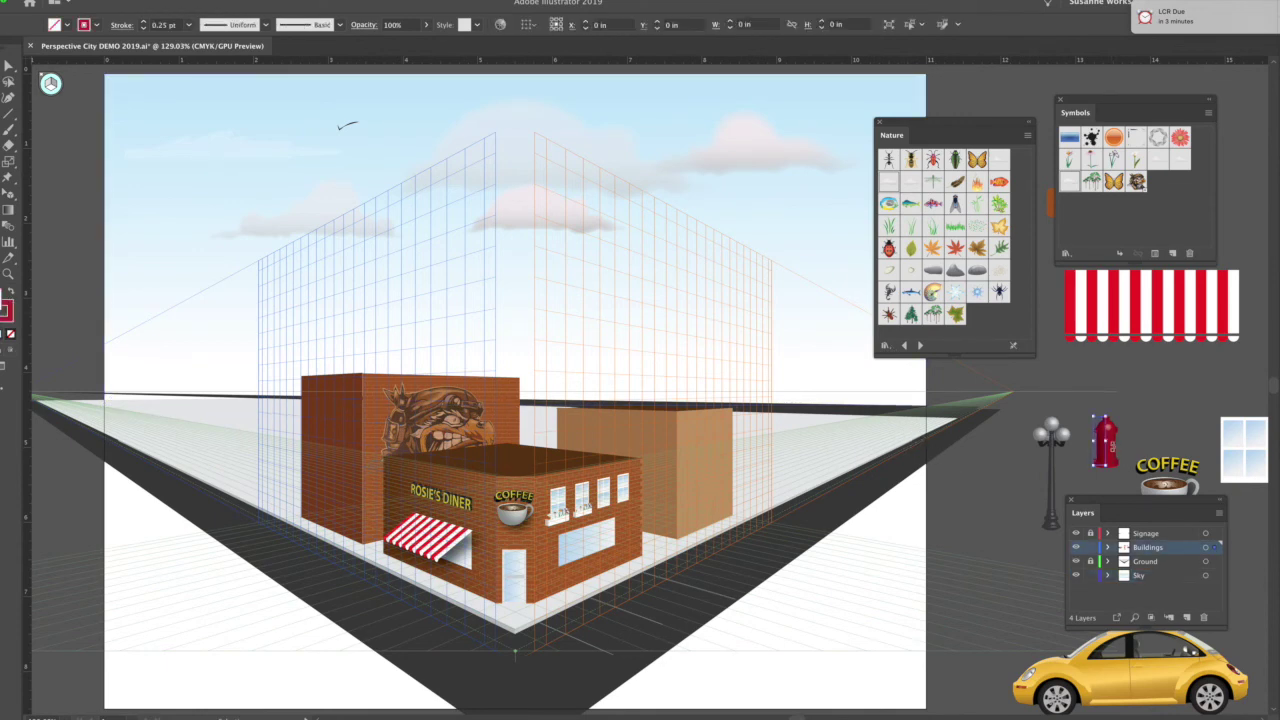
drag(1119, 503, 1175, 574)
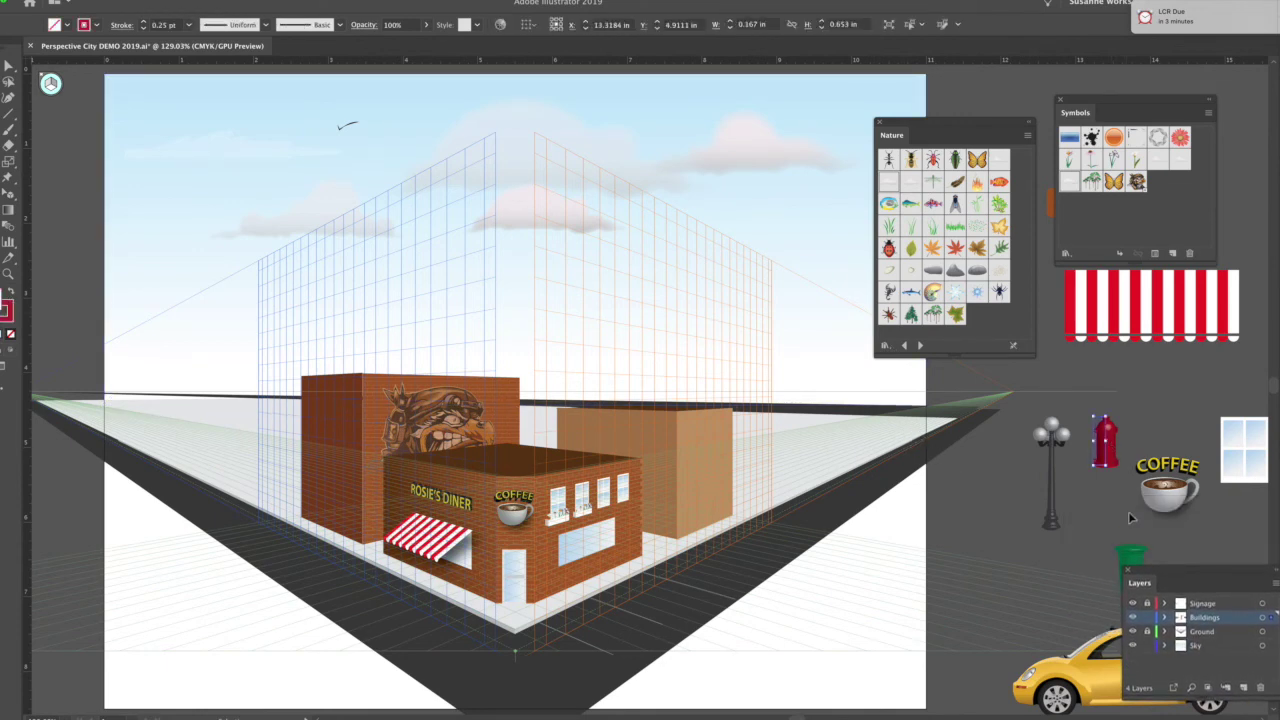
click(1081, 486)
drag(903, 136, 907, 120)
- Examine the construction of the street props at 200% in outline and preview modes, and return to the whole scene
click(8, 272)
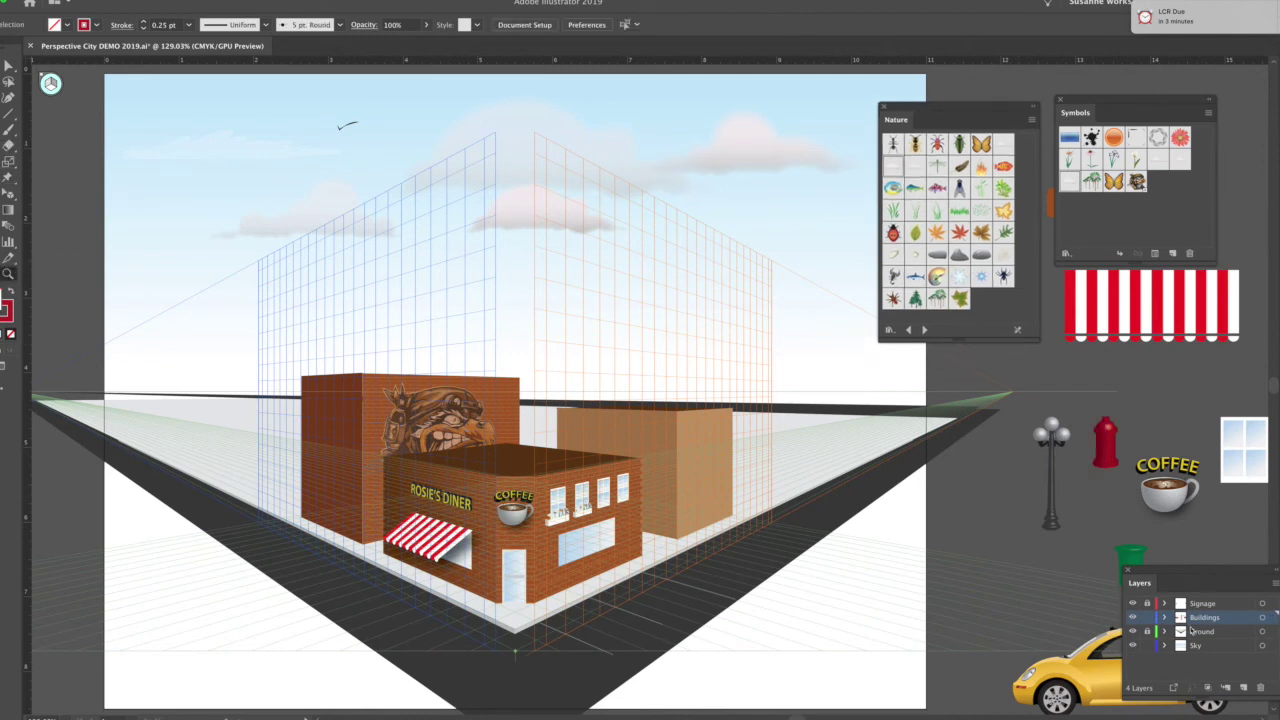
drag(1220, 531, 1222, 532)
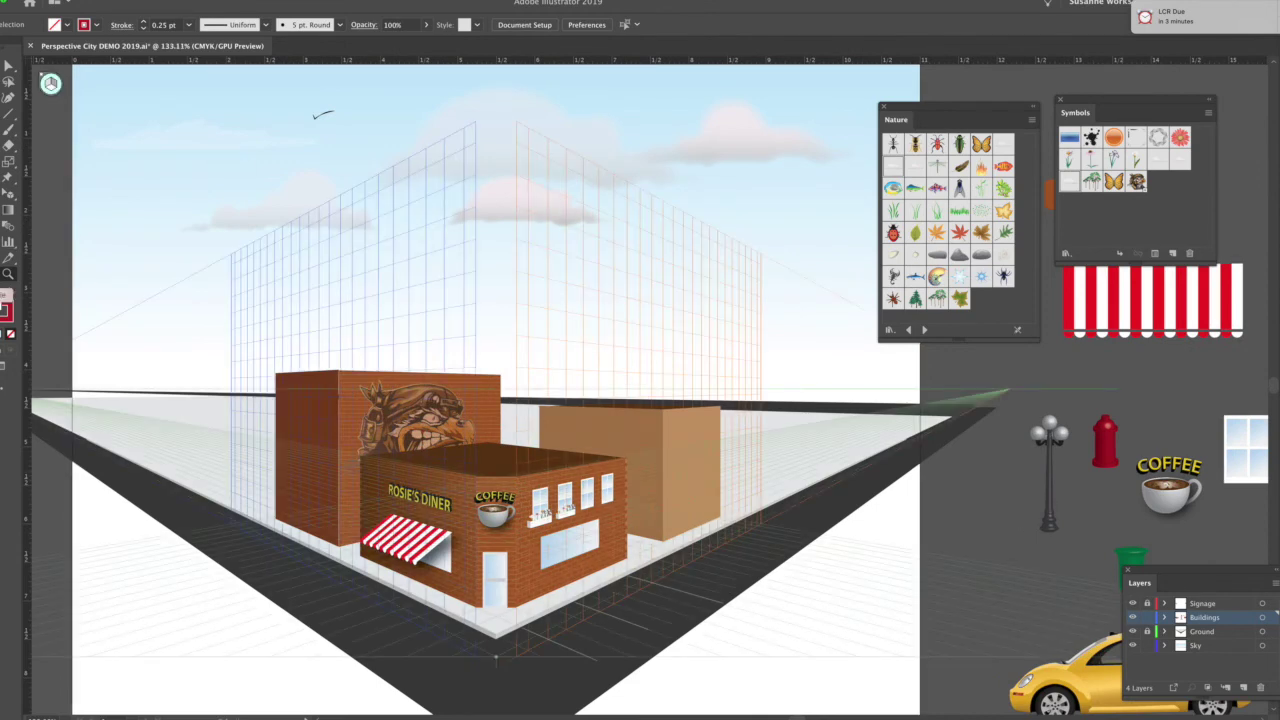
scroll(1141, 488, right, 10)
scroll(1141, 488, down, 2)
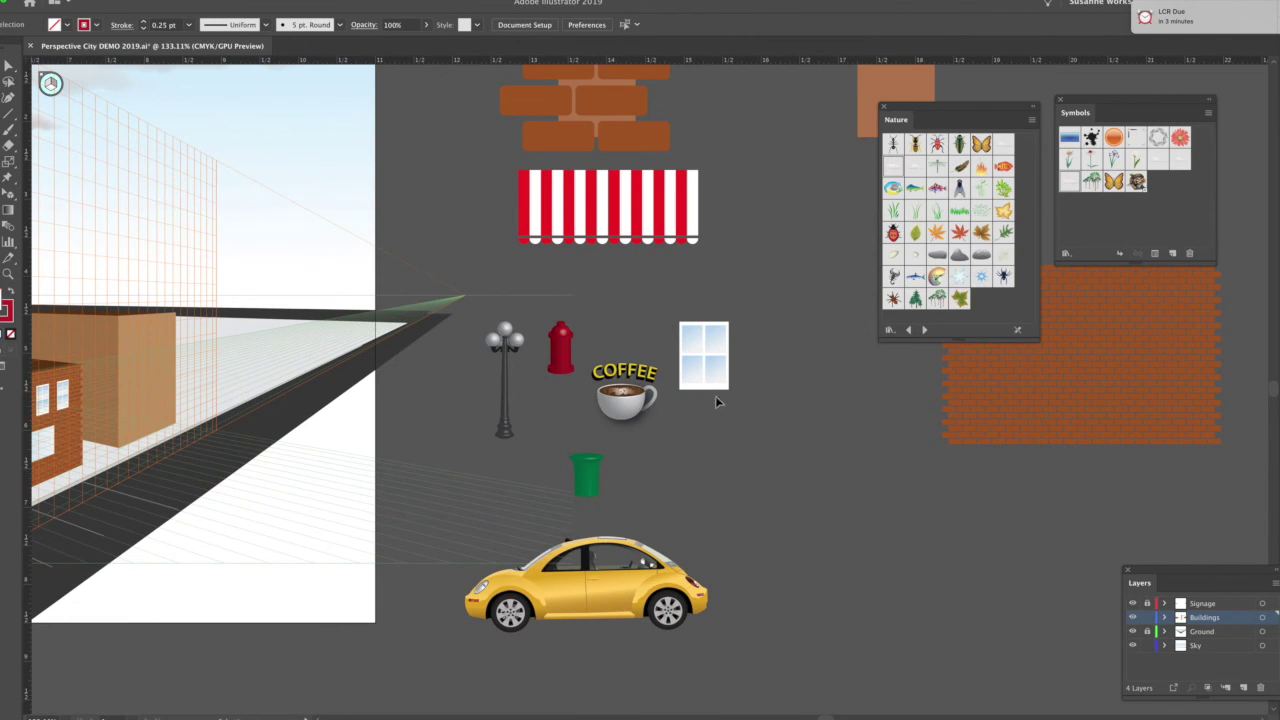
key(super+plus)
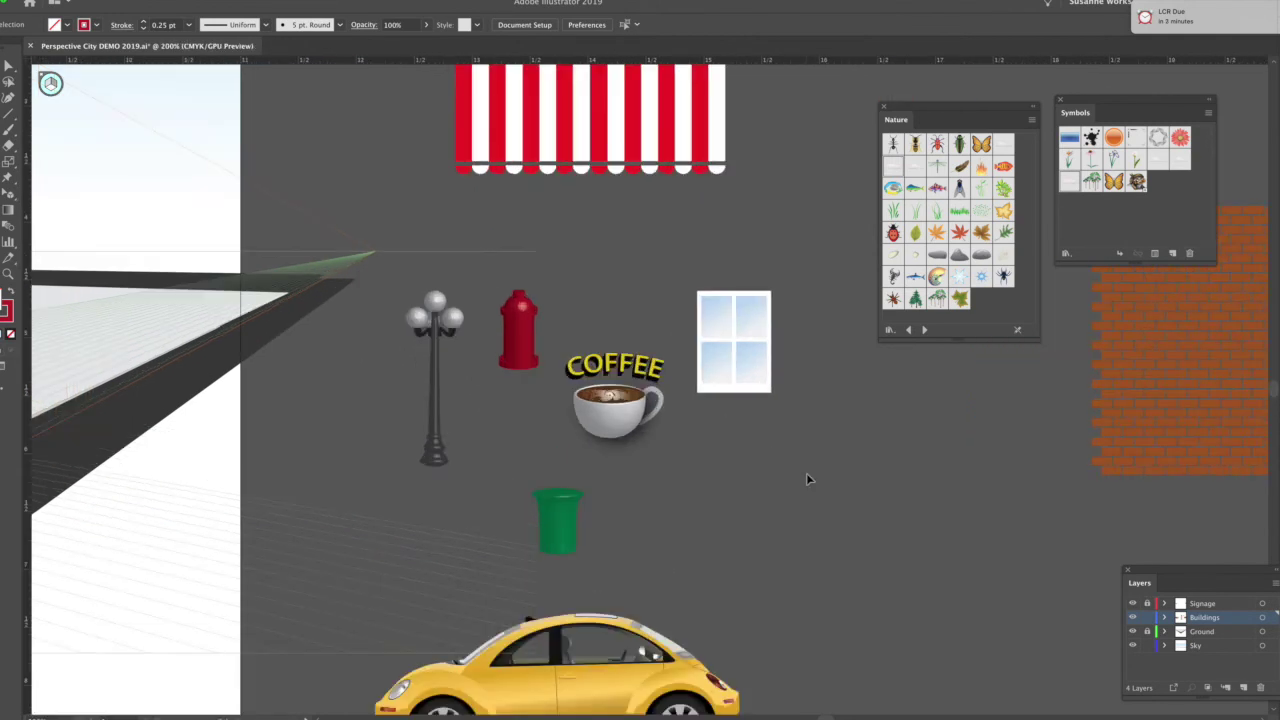
key(super+y)
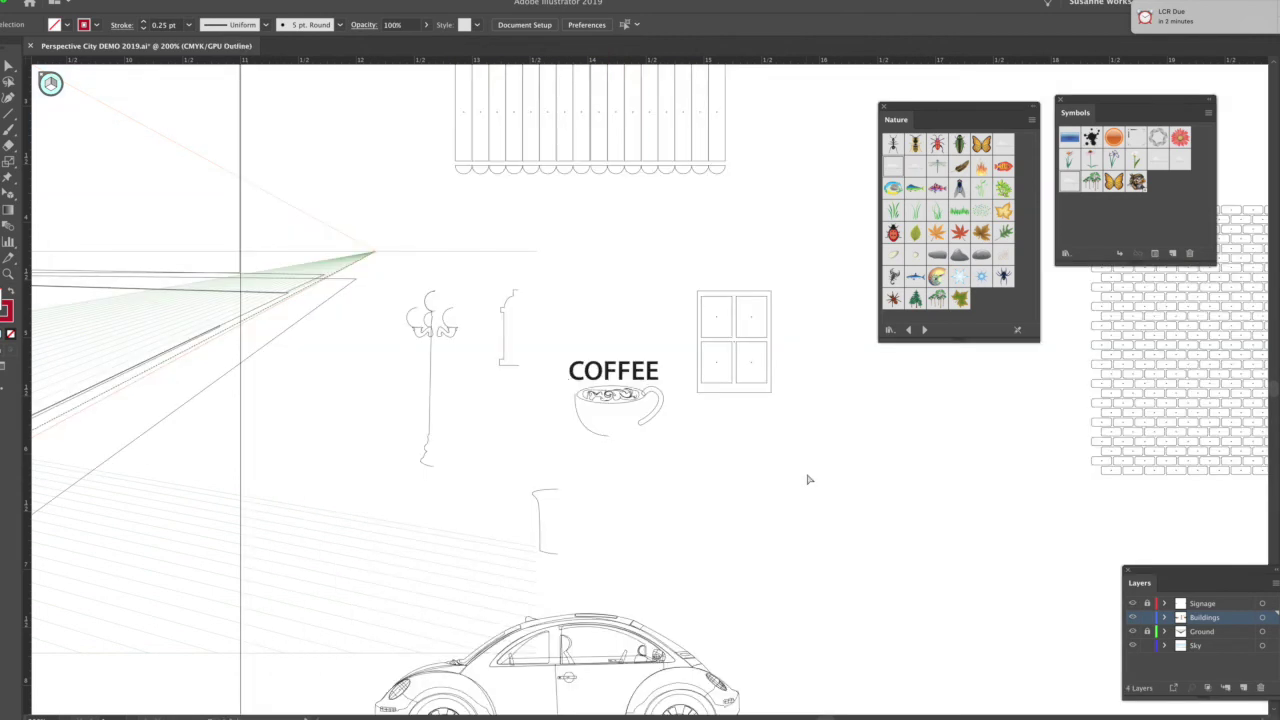
key(super+y)
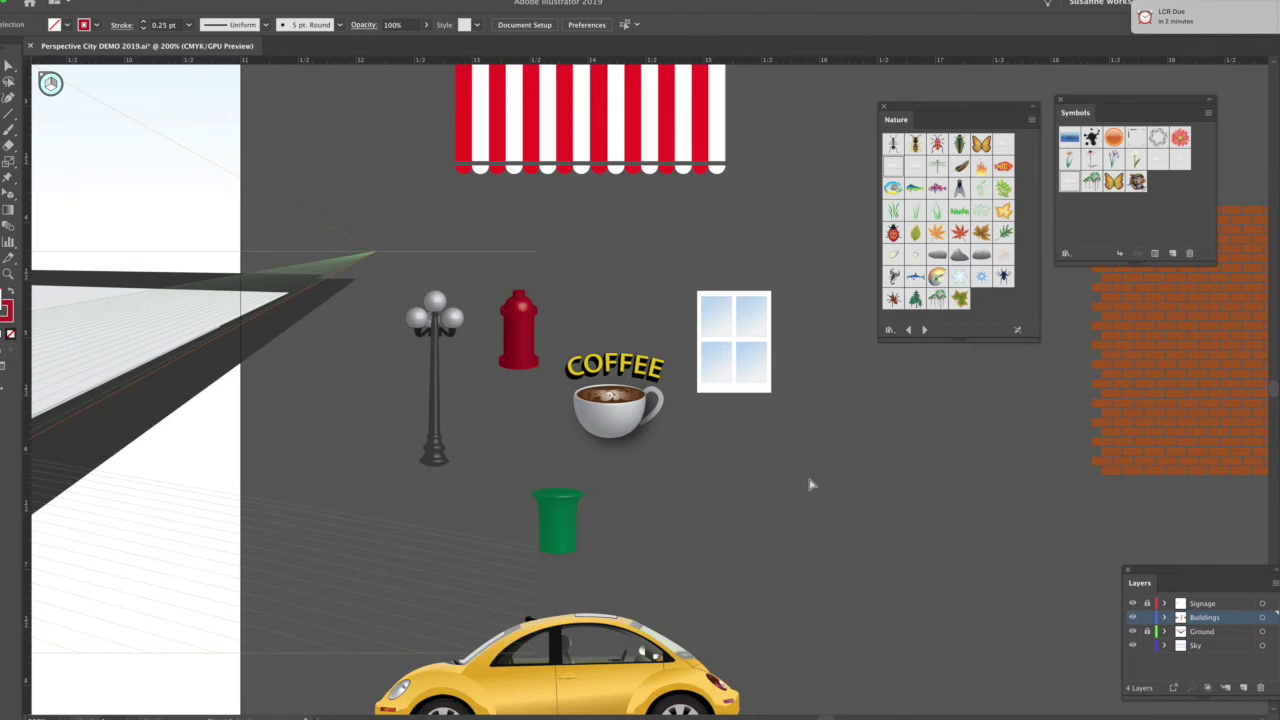
key(super+0)
scroll(1095, 445, right, 2)
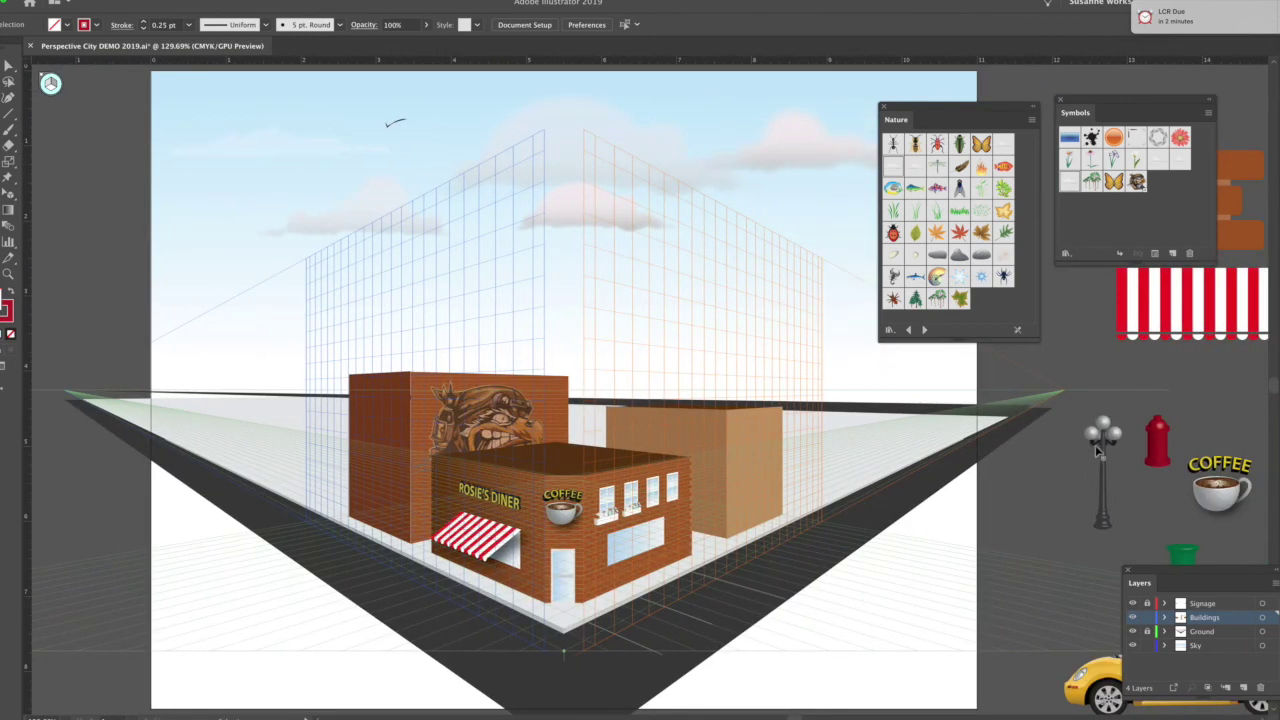
- Place two fire hydrant copies, scaled to about 0.29 in tall, on the sidewalks beside the tan building and beside the diner's awning
click(1152, 443)
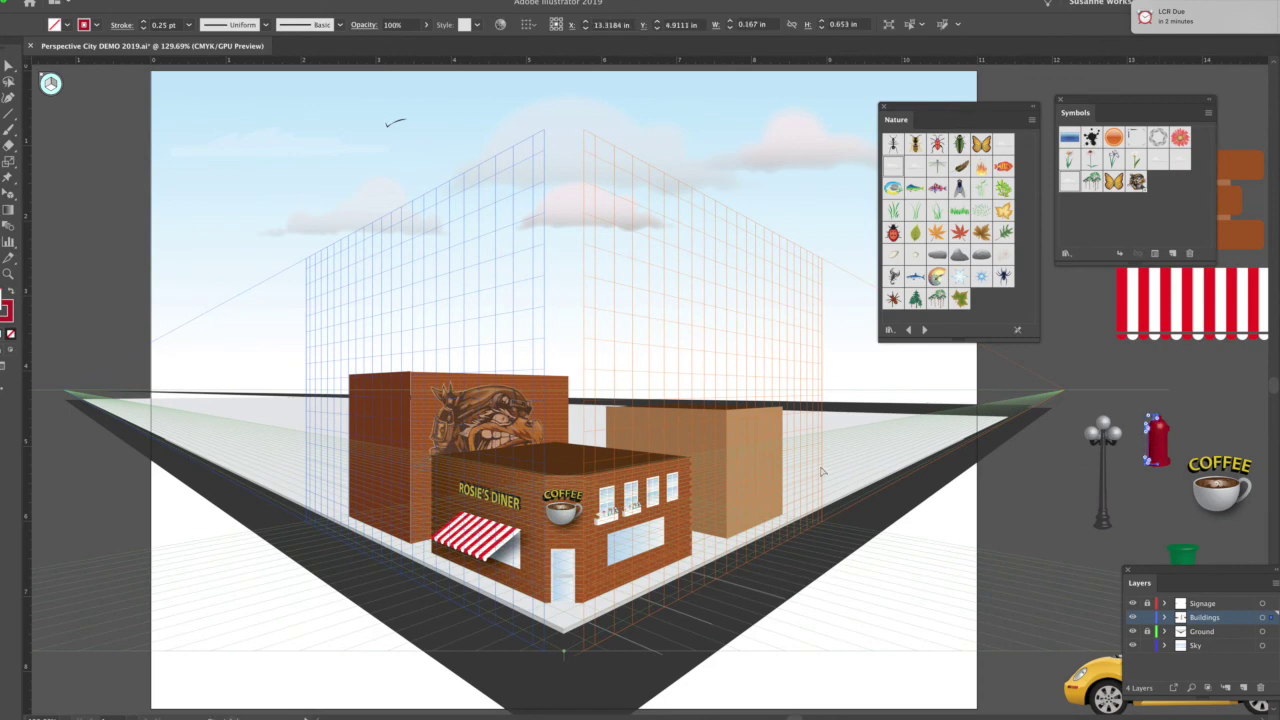
key(super+v)
drag(646, 385, 735, 384)
key(super+z)
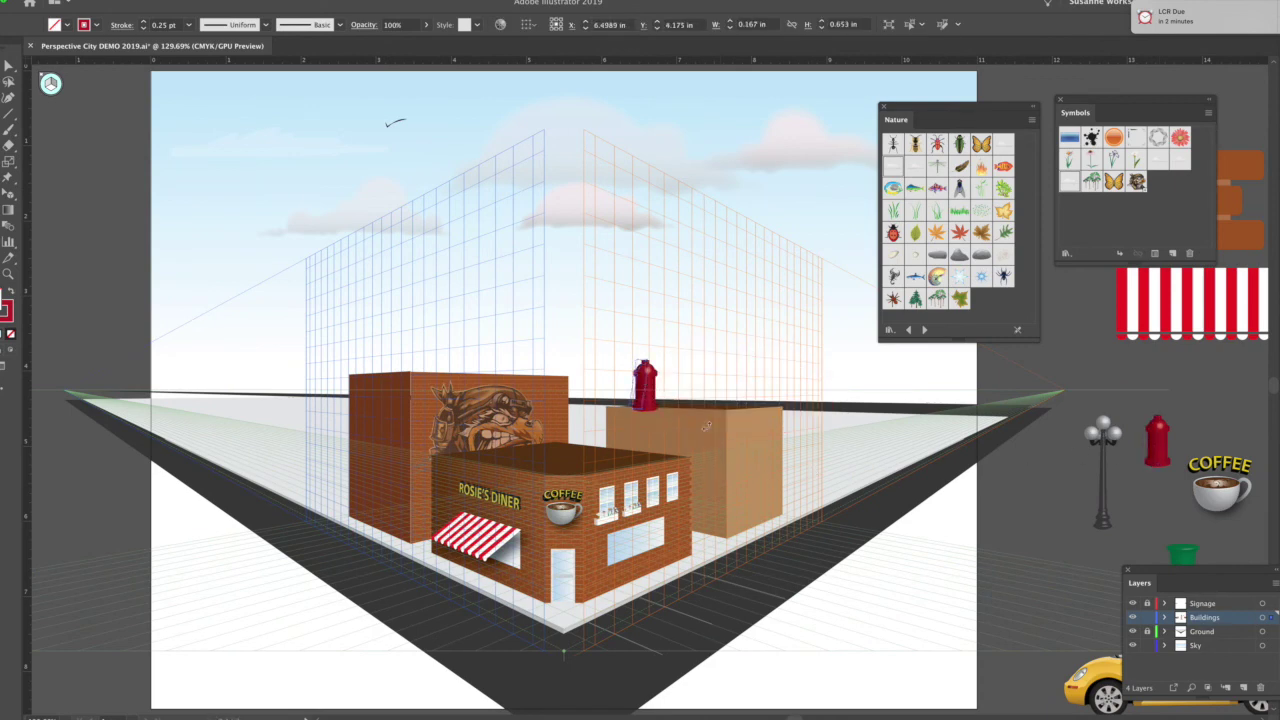
click(638, 396)
mouse_move(763, 478)
mouse_down()
mouse_move(772, 511)
mouse_move(787, 481)
mouse_up()
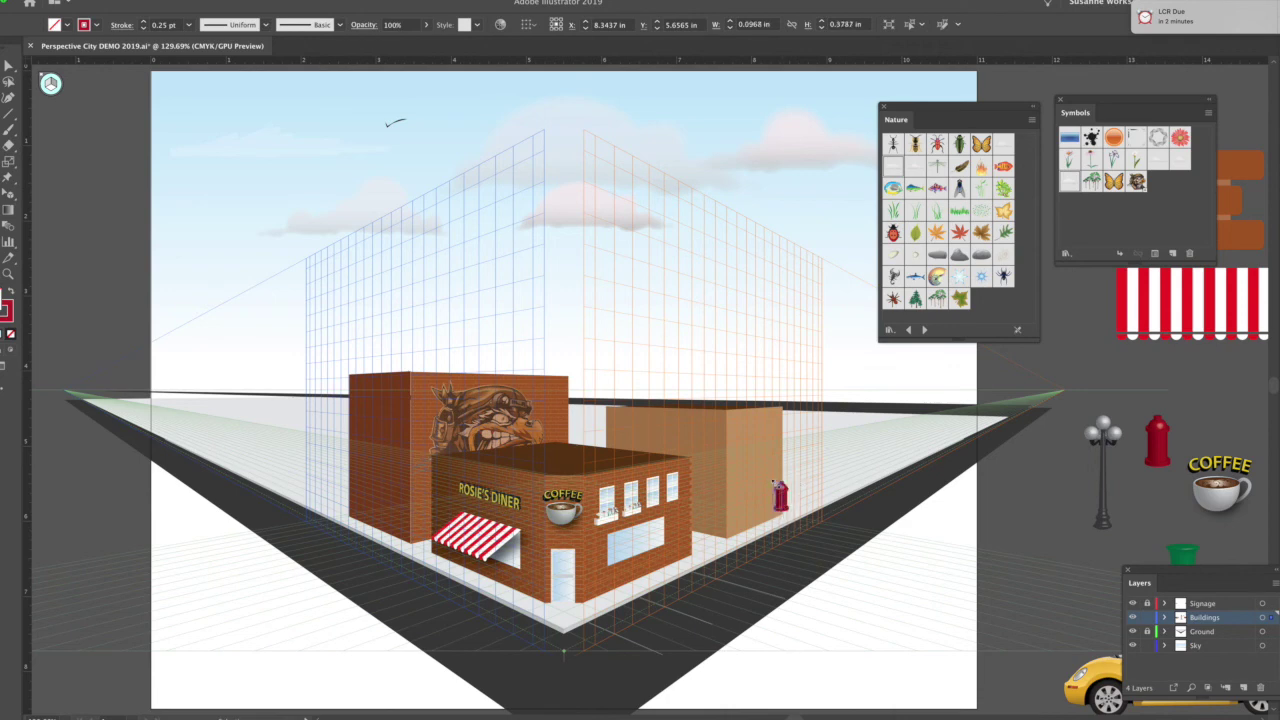
drag(786, 507, 796, 493)
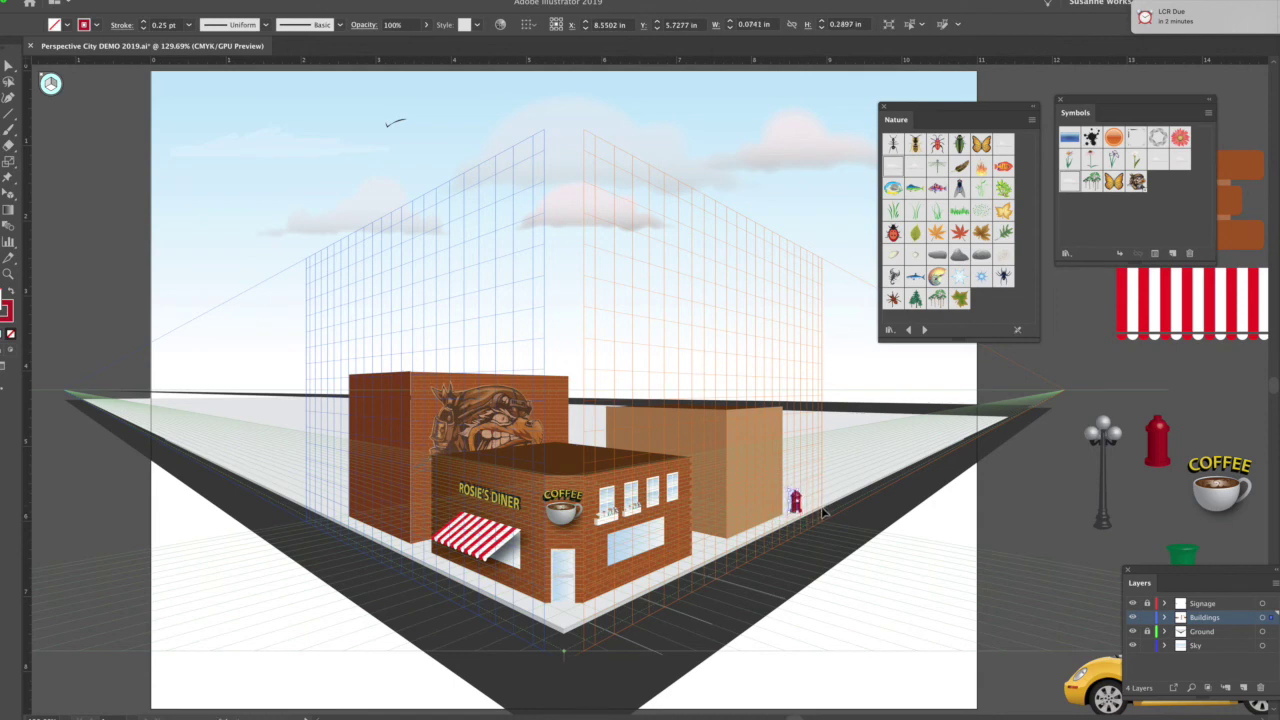
key(super+v)
drag(645, 385, 421, 548)
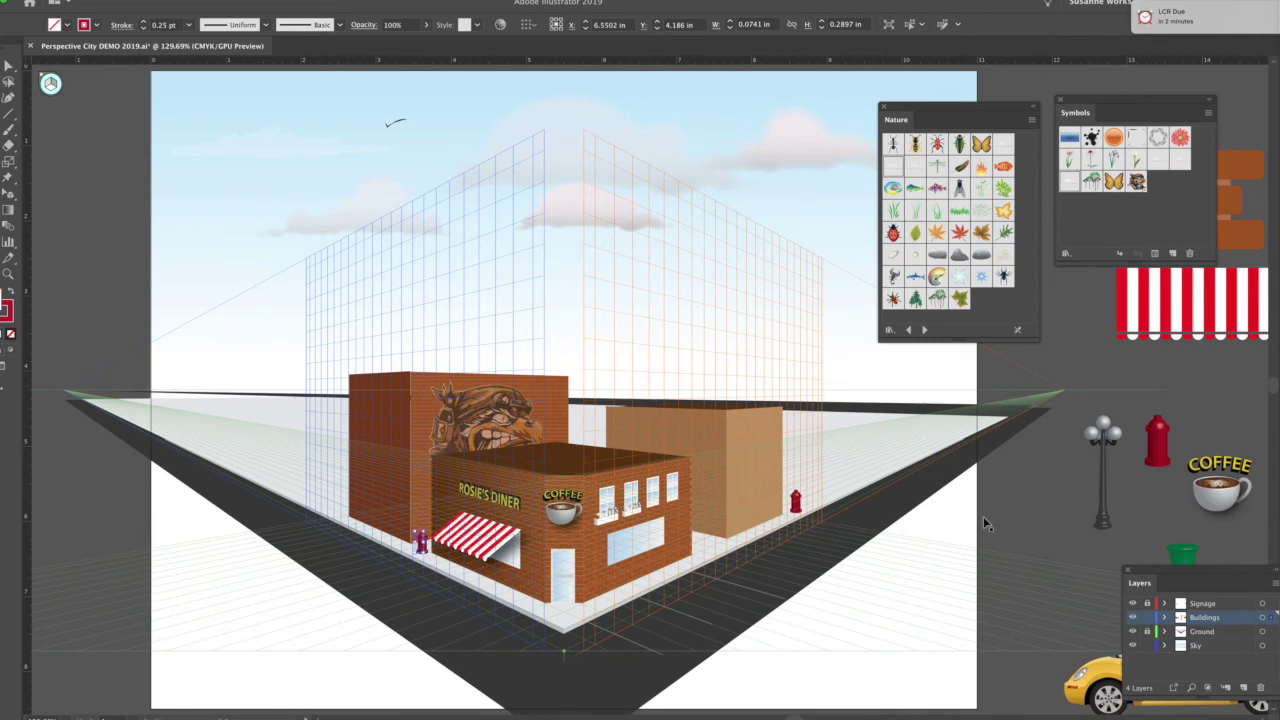
- Place a street lamp copy about 1.12 in tall beside the diner's windowed wall and another about 0.93 in tall before the rear brick building
click(1105, 458)
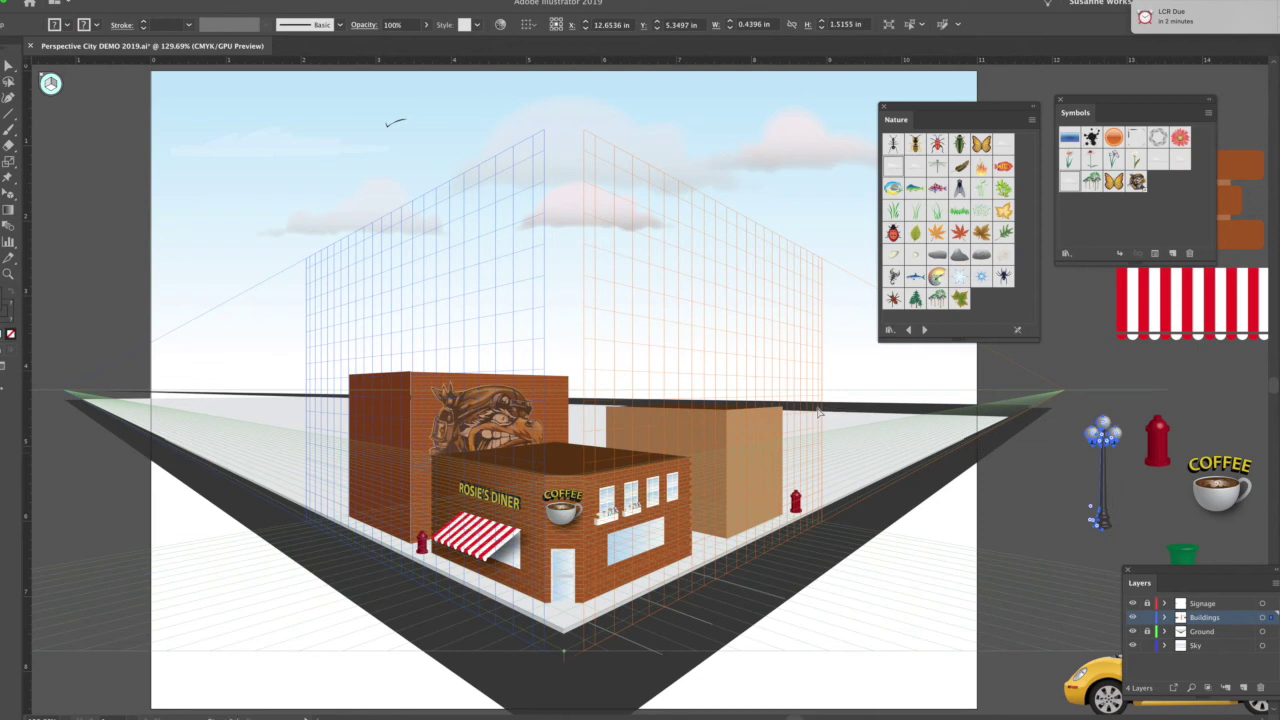
key(ctrl+v)
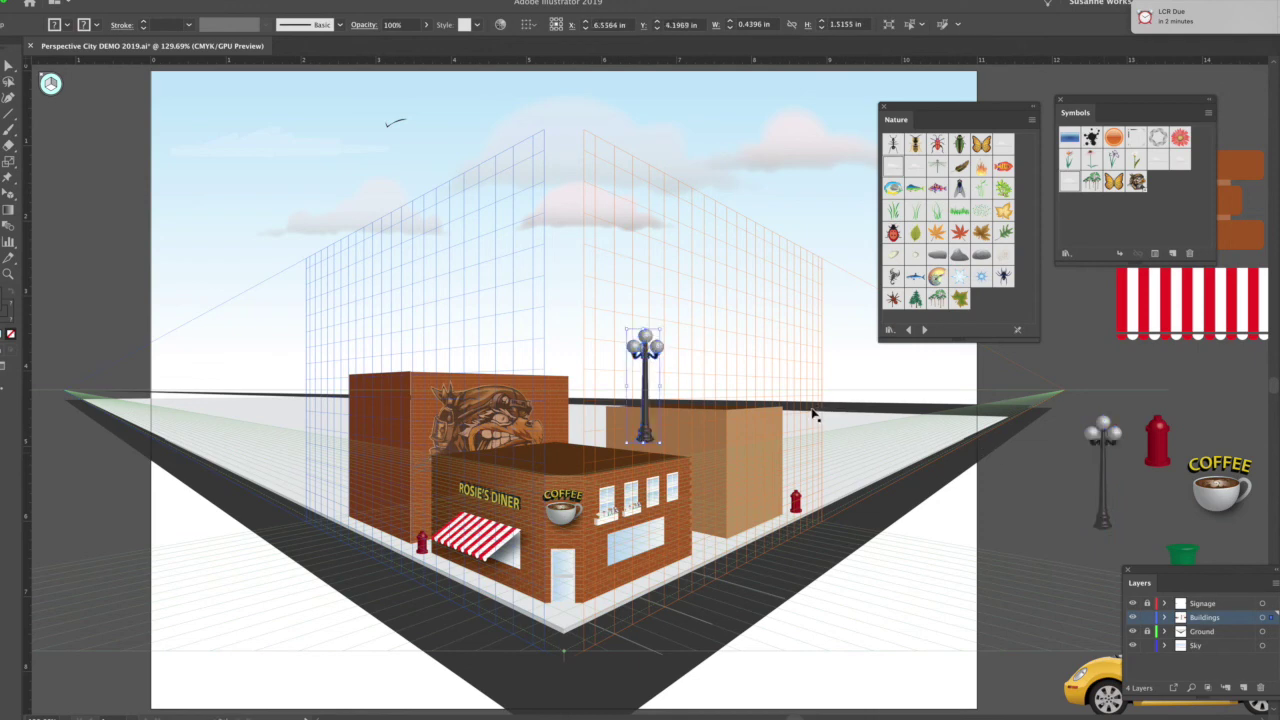
click(661, 330)
drag(663, 330, 656, 344)
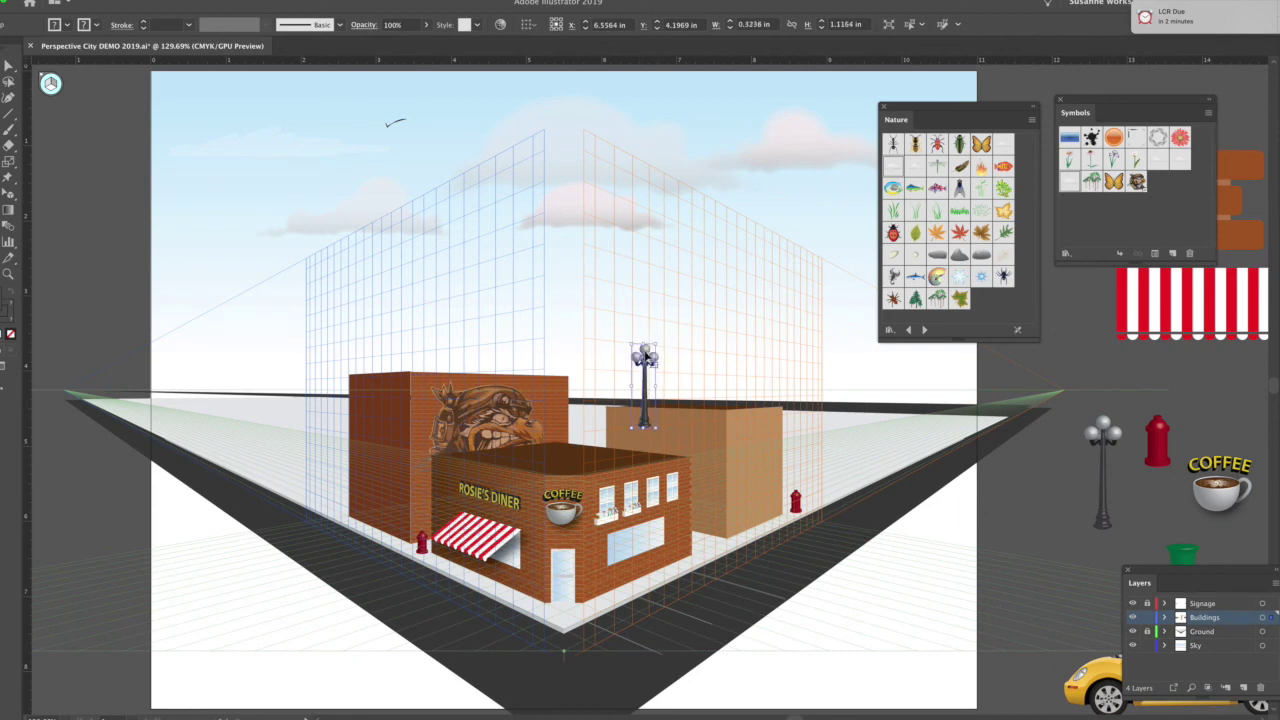
drag(706, 474, 710, 475)
drag(478, 455, 401, 466)
click(380, 486)
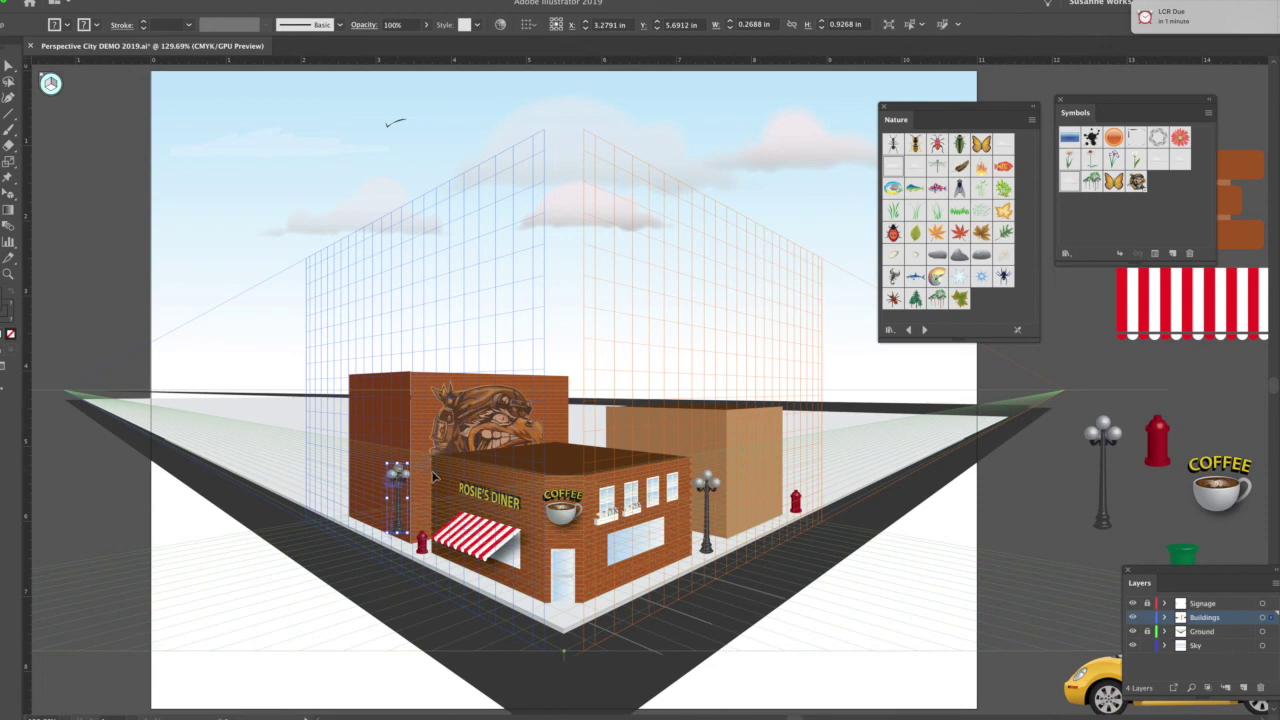
- Place a green trash can copy, about 0.33 in tall, on the sidewalk between the street lamp and the tan building
click(1187, 556)
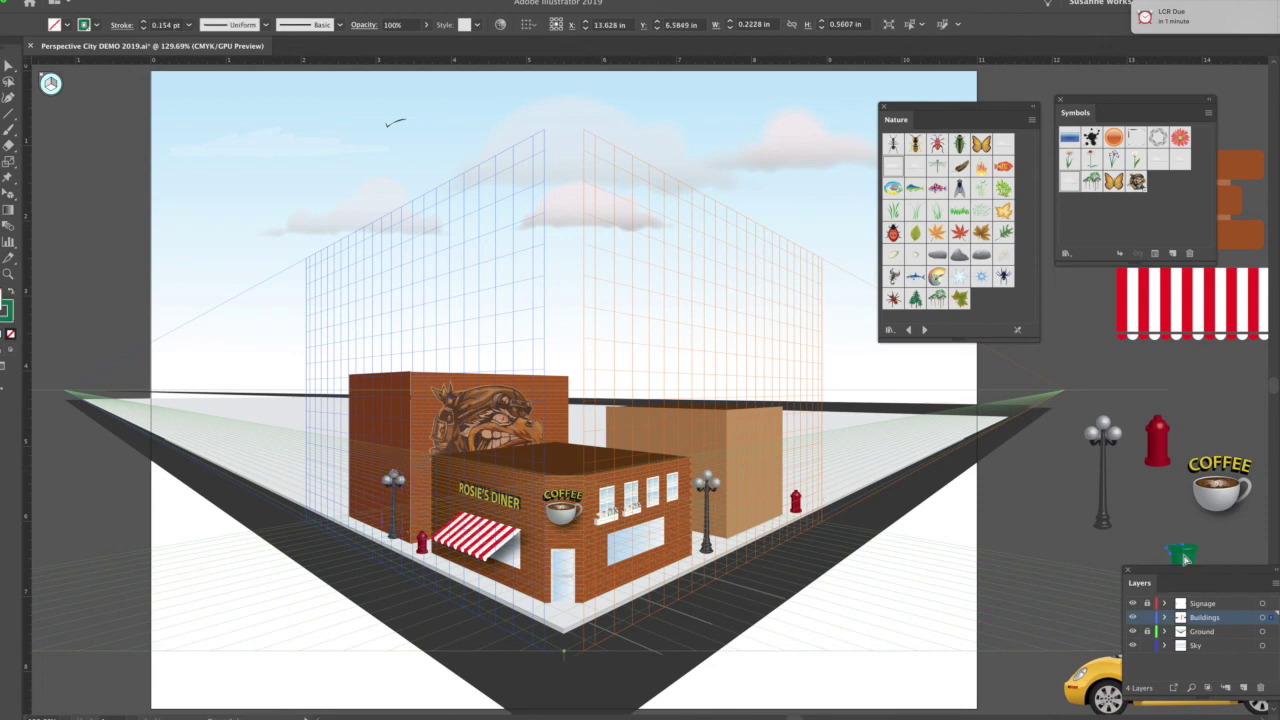
drag(957, 488, 644, 380)
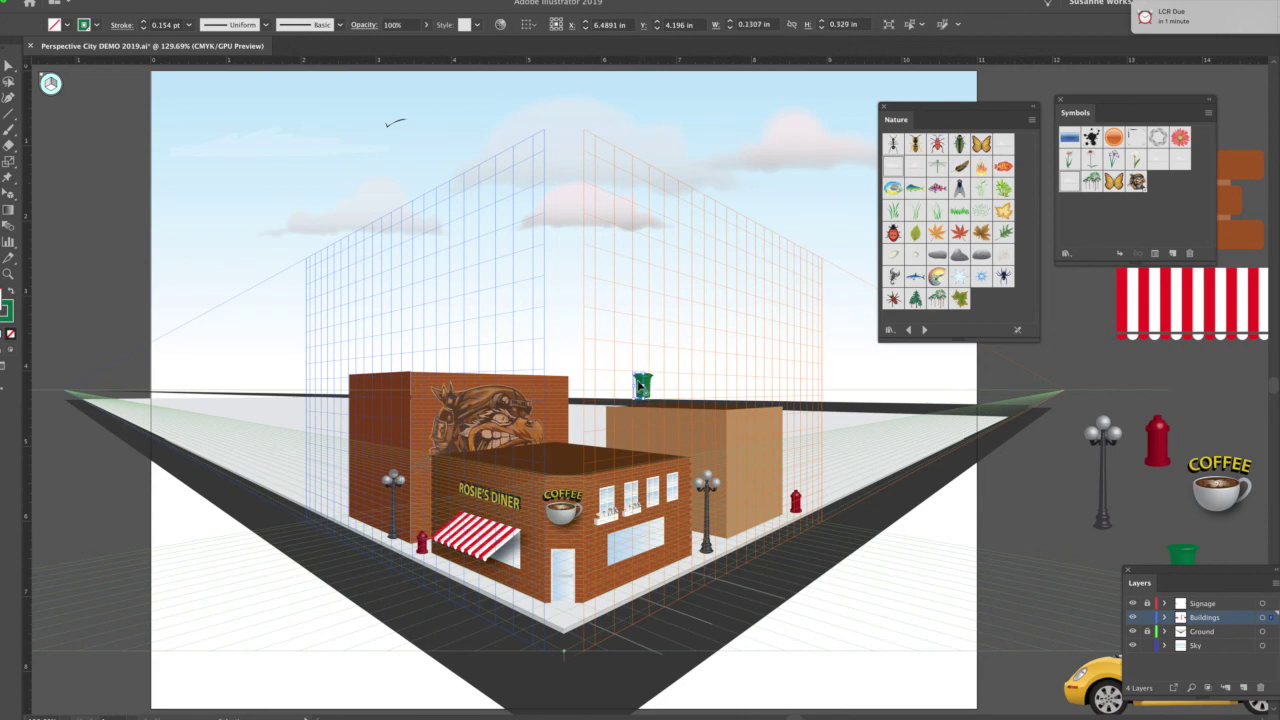
drag(722, 530, 728, 531)
click(1027, 542)
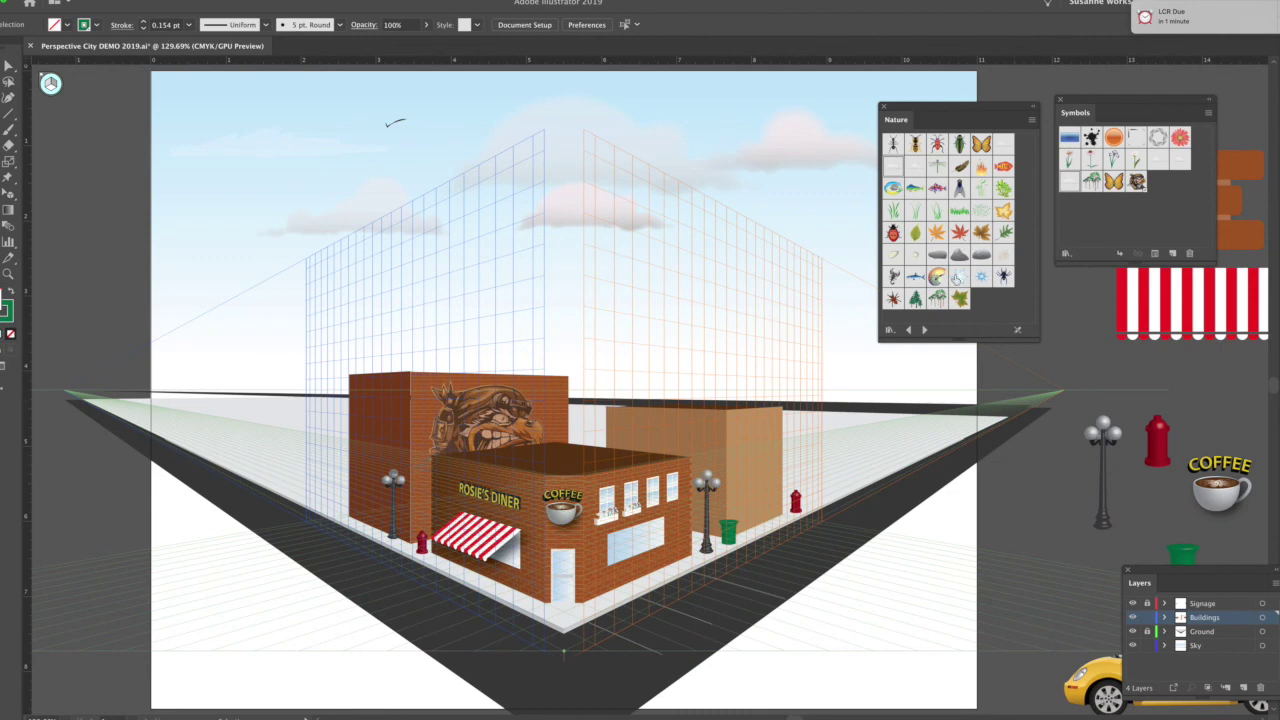
- Place two Trees 2 symbols, one behind the tan building and one beside the rear brick building scaled to about 1.08 by 1.11 in
drag(941, 310, 872, 410)
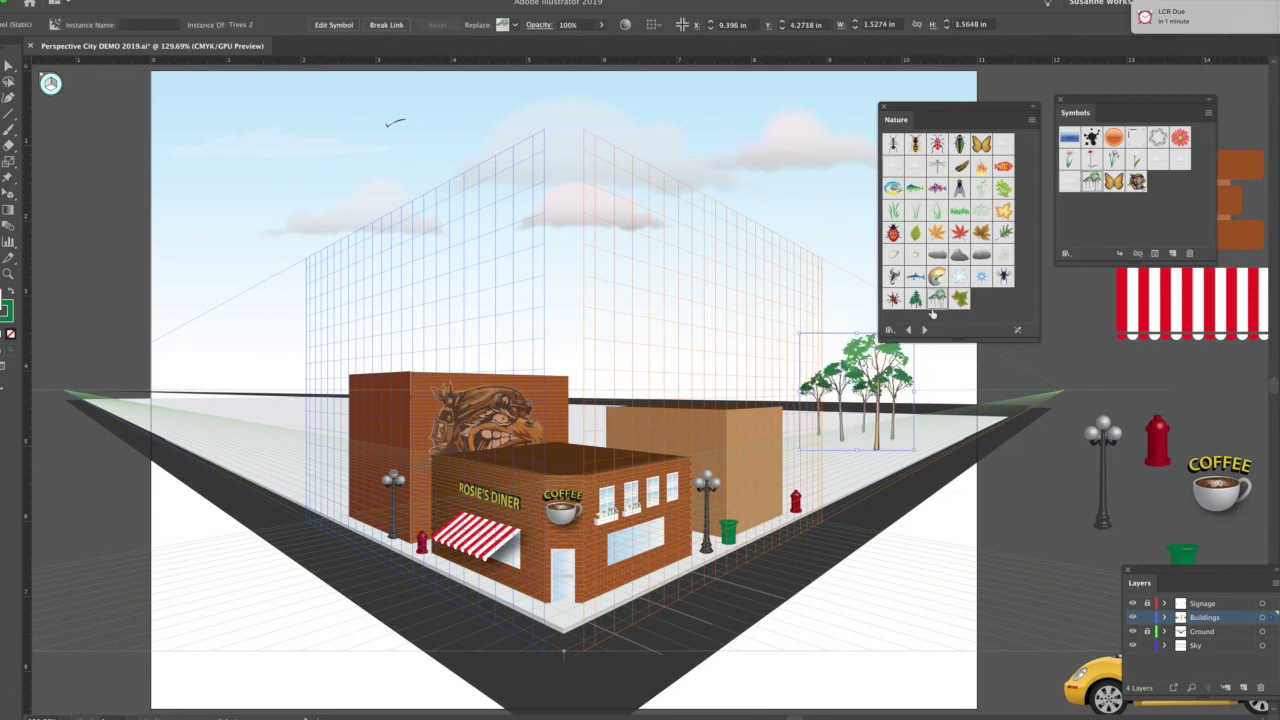
drag(936, 298, 310, 430)
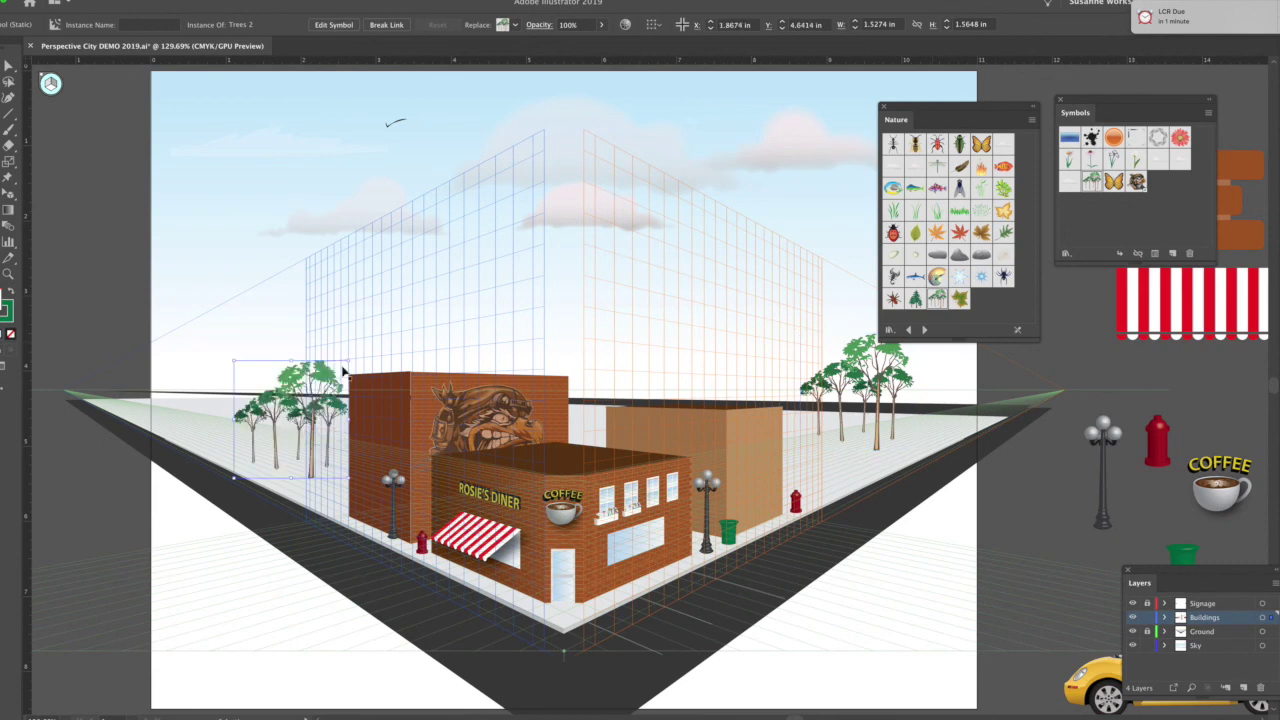
drag(352, 362, 332, 378)
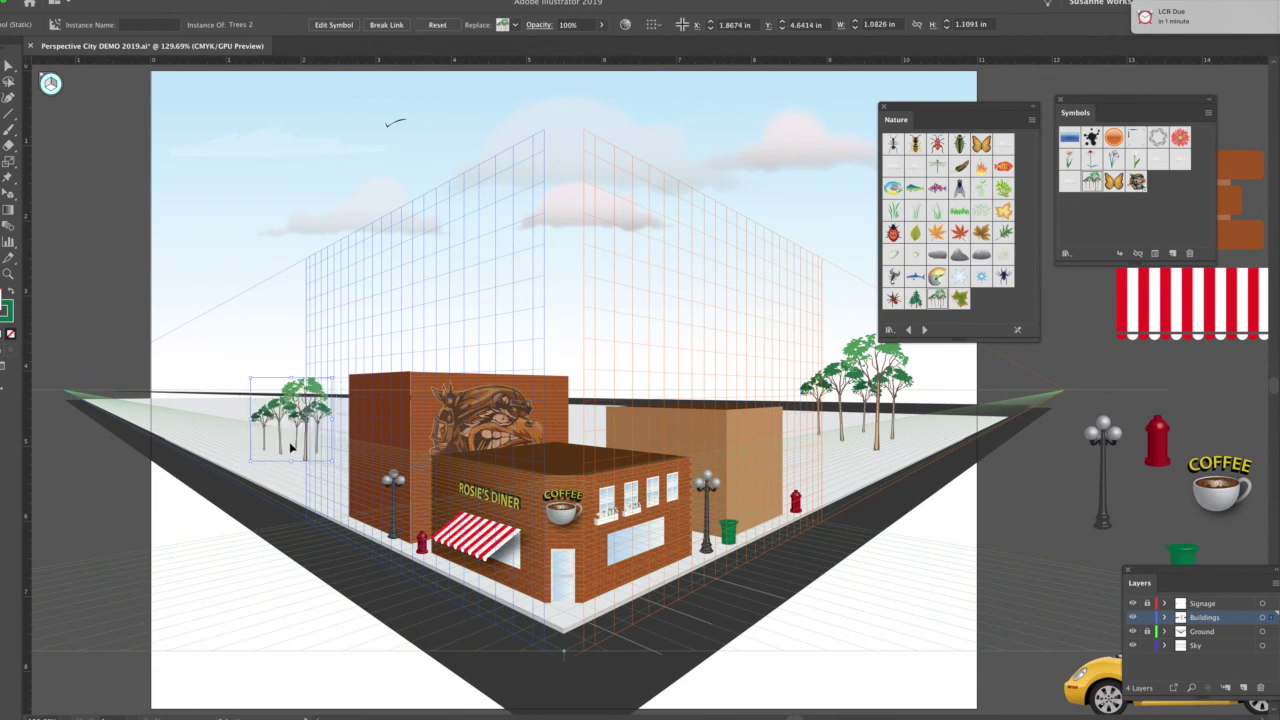
drag(273, 421, 238, 416)
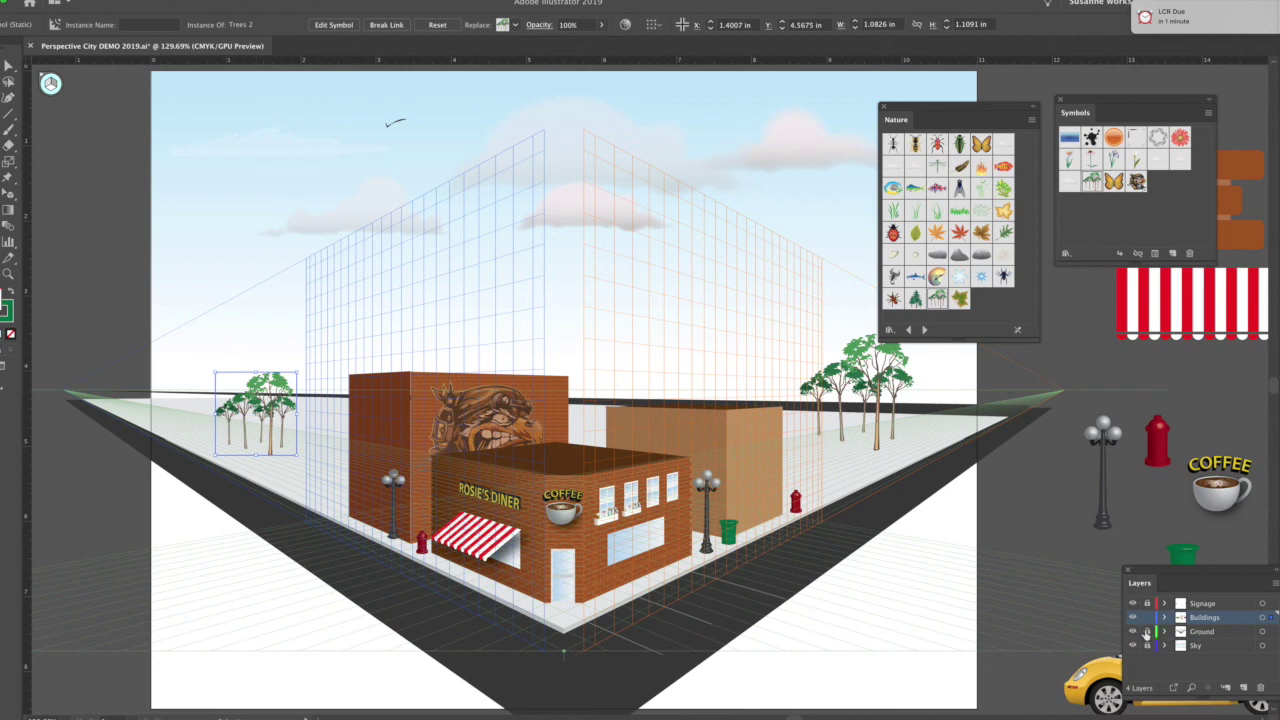
- Unlock the Ground layer and discard the trial shape on the left lot
click(1147, 632)
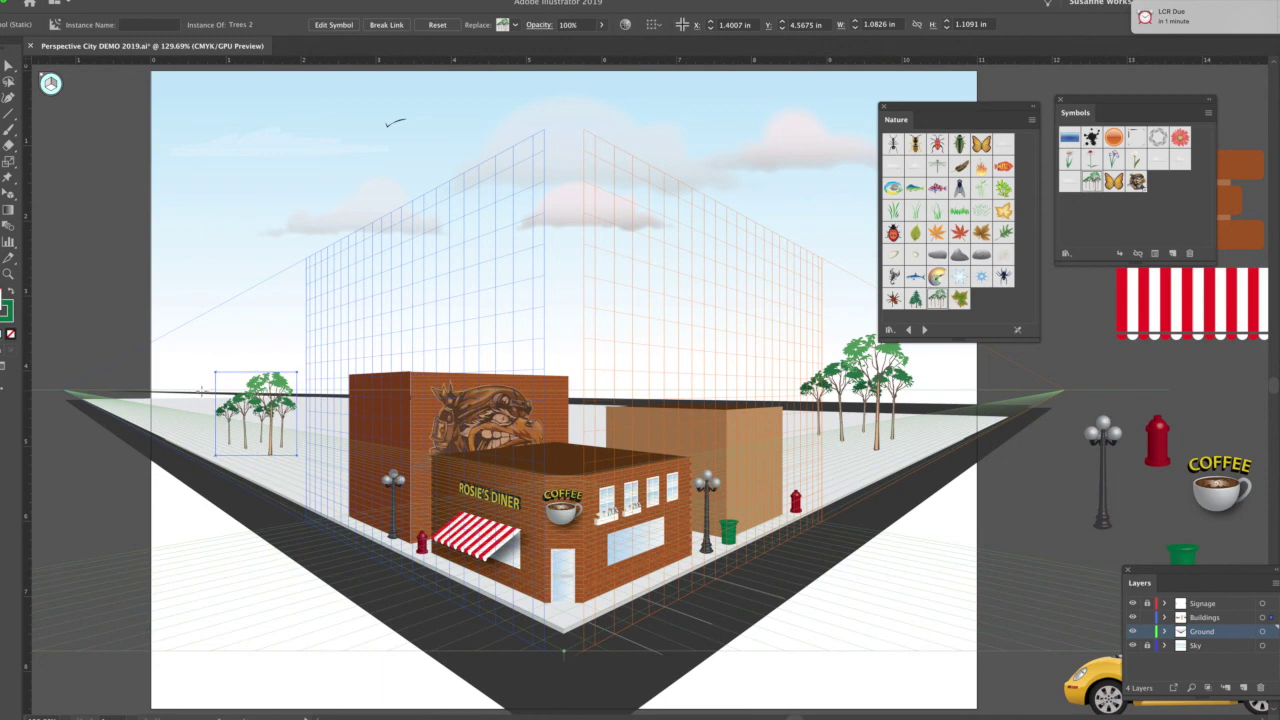
mouse_move(201, 391)
mouse_down()
mouse_move(438, 466)
mouse_move(414, 457)
mouse_up()
key(super+z)
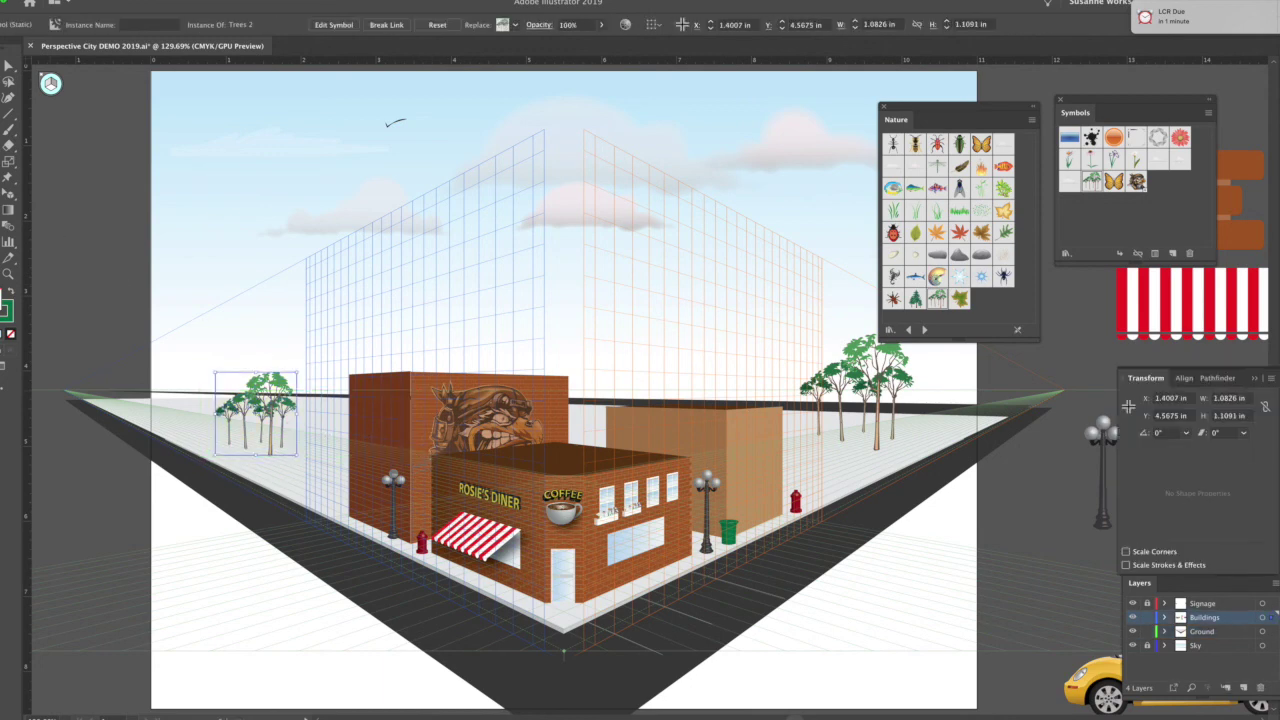
- Draw a rectangle about 13830 by 5433 pt on the horizontal perspective plane, covering the whole block, and select it
key(shift+F8)
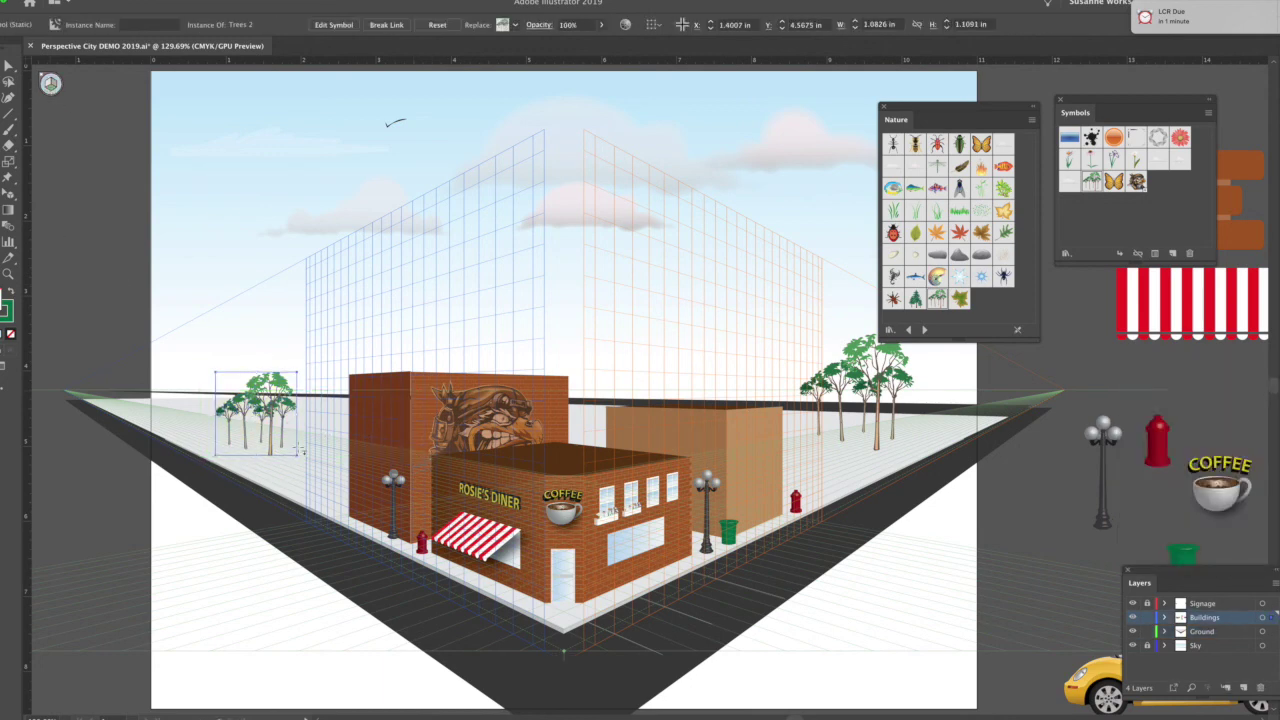
key(m)
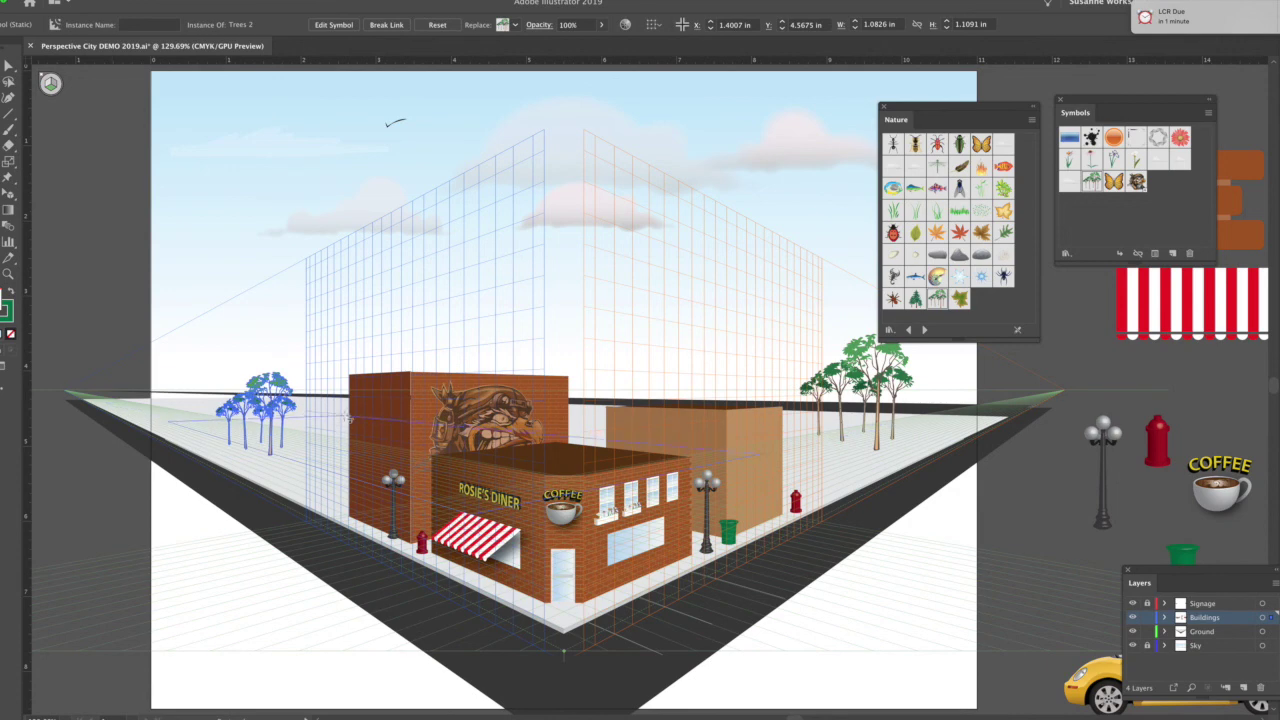
drag(358, 400, 358, 400)
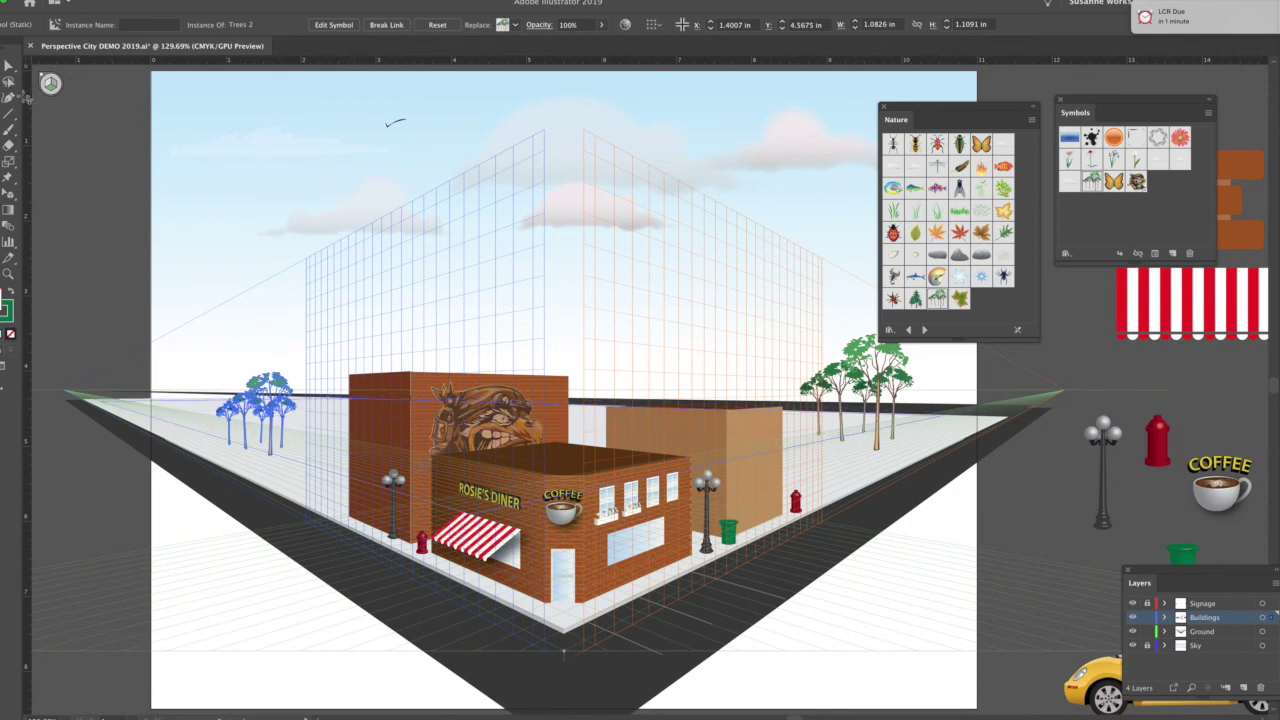
click(332, 399)
key(v)
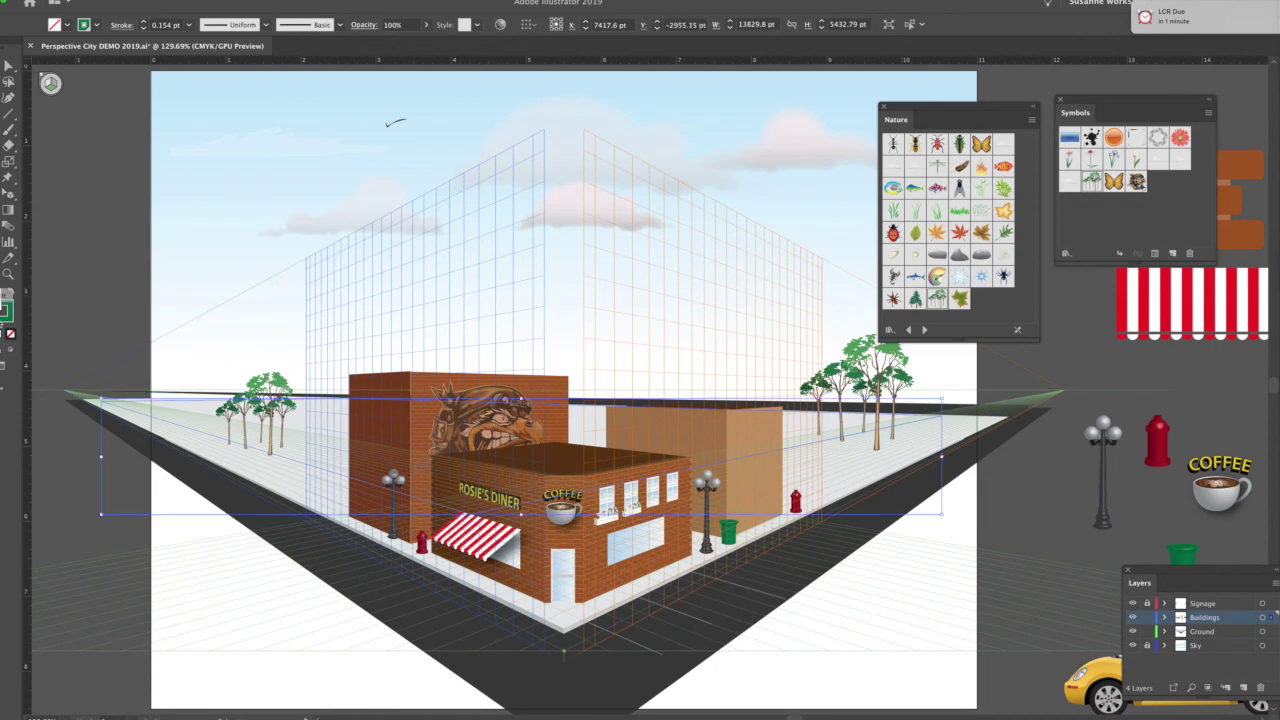
- Give the ground rectangle a solid green fill and no stroke
click(10, 334)
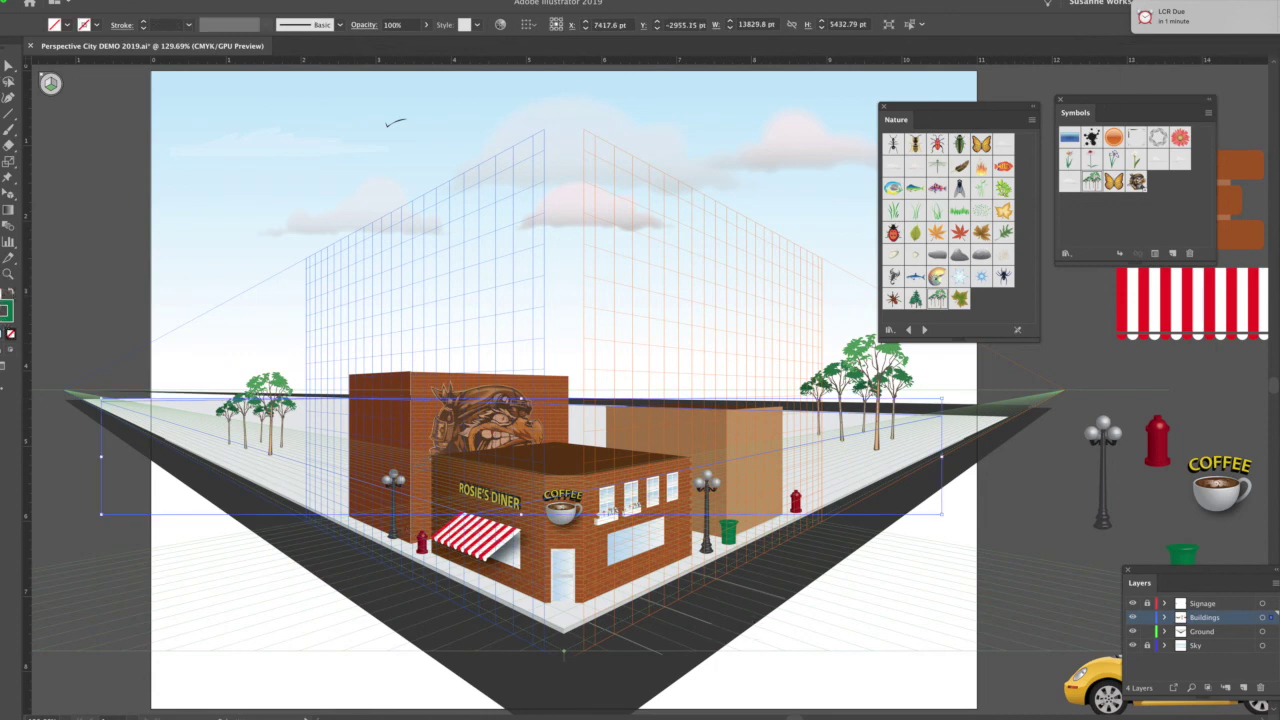
key(F6)
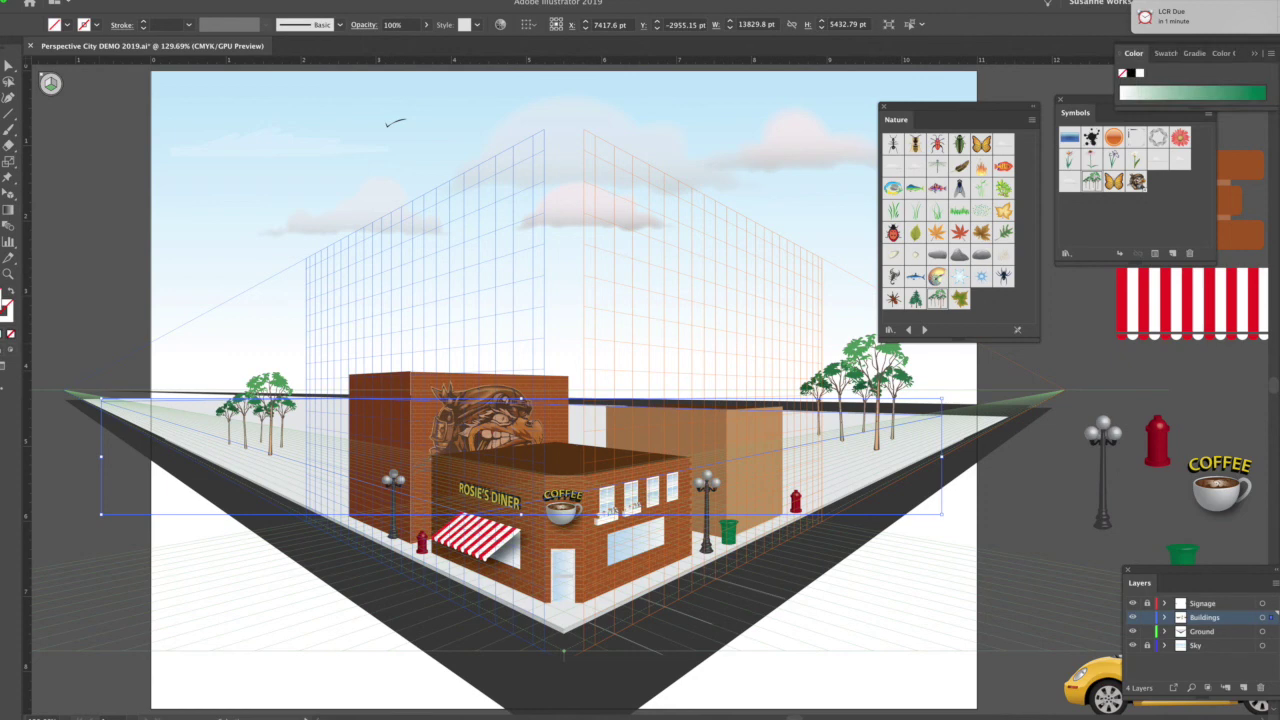
click(1, 334)
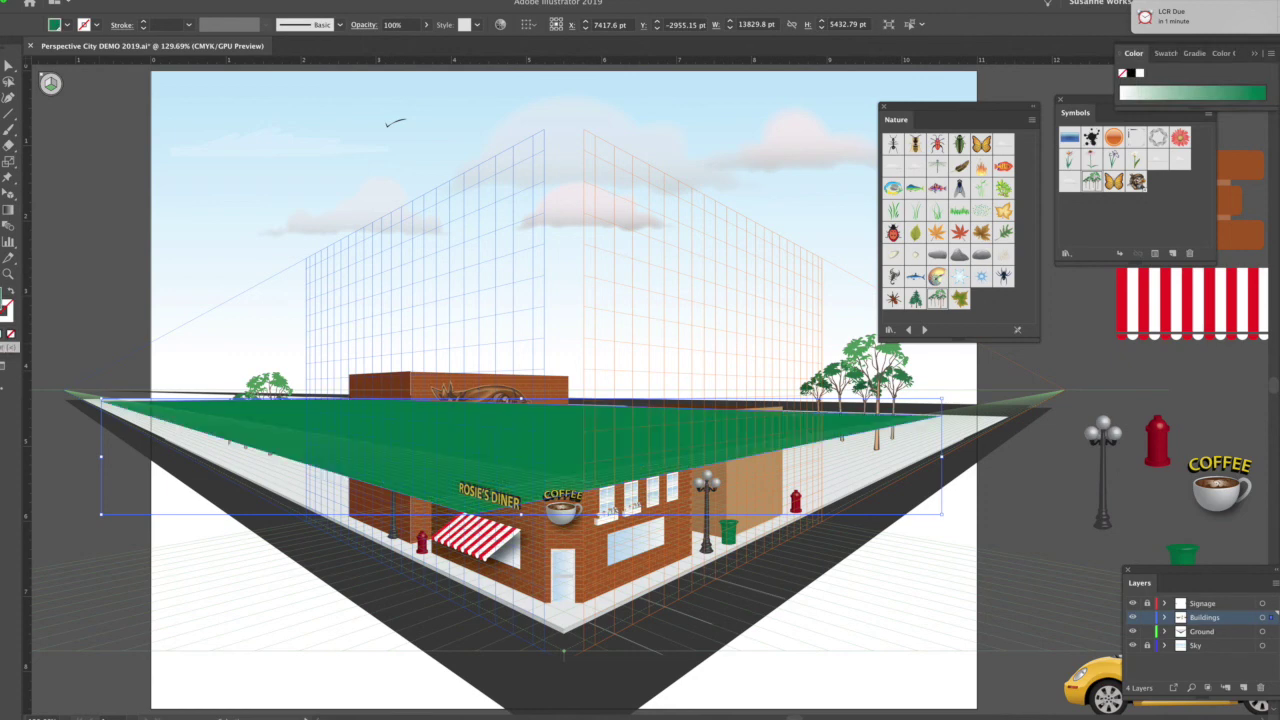
- Try shifting the green rectangle toward the street and moving it to the Ground layer in front, and delete it
click(478, 468)
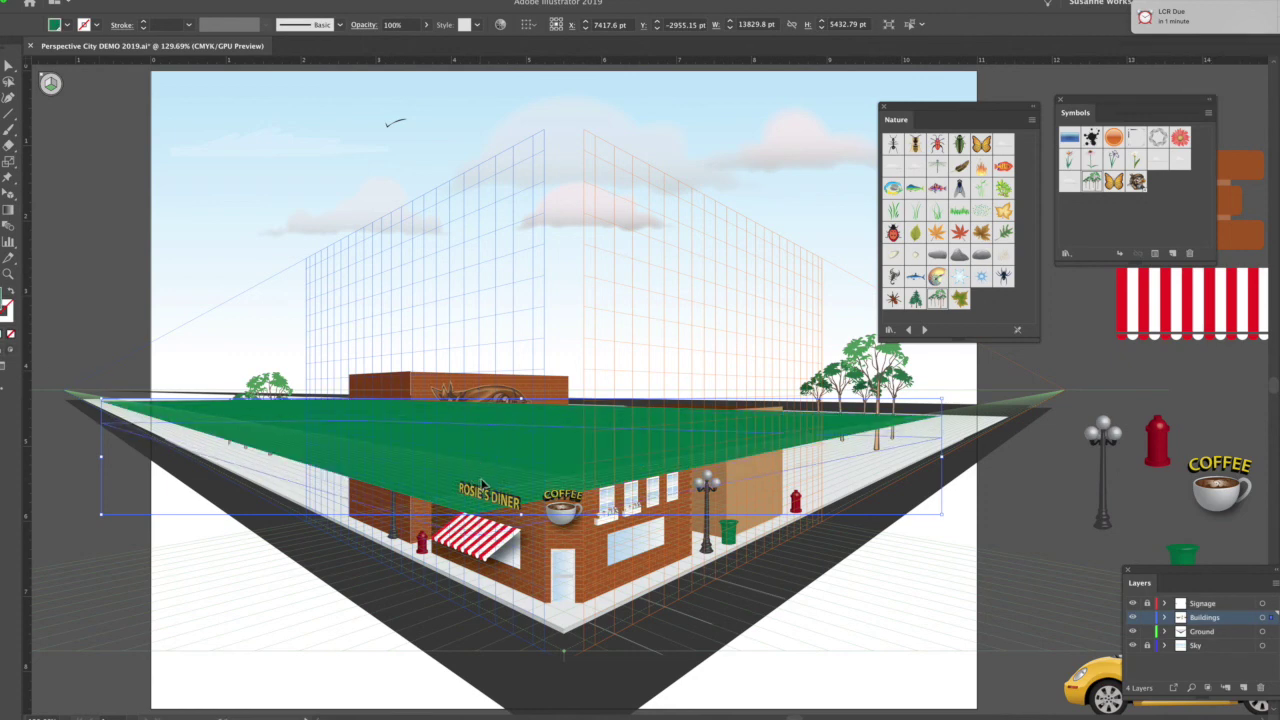
drag(492, 463, 494, 485)
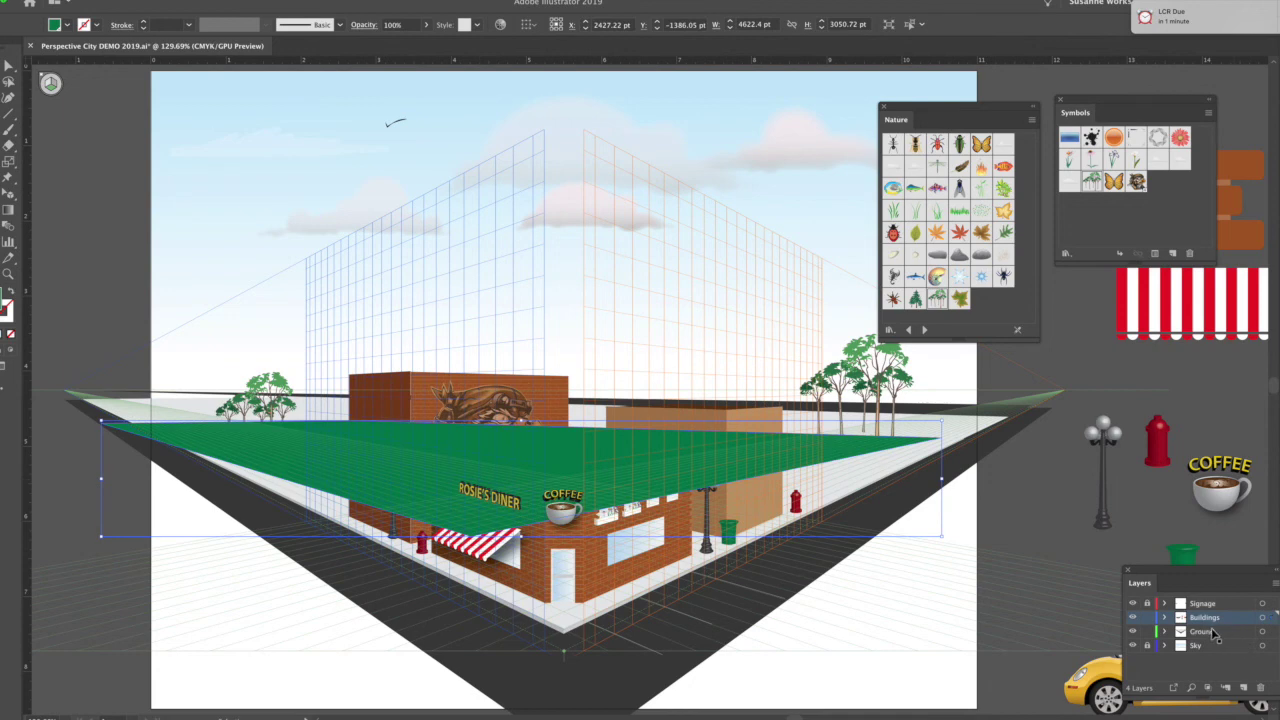
key(super+x)
click(1210, 634)
key(super+f)
key(super+f)
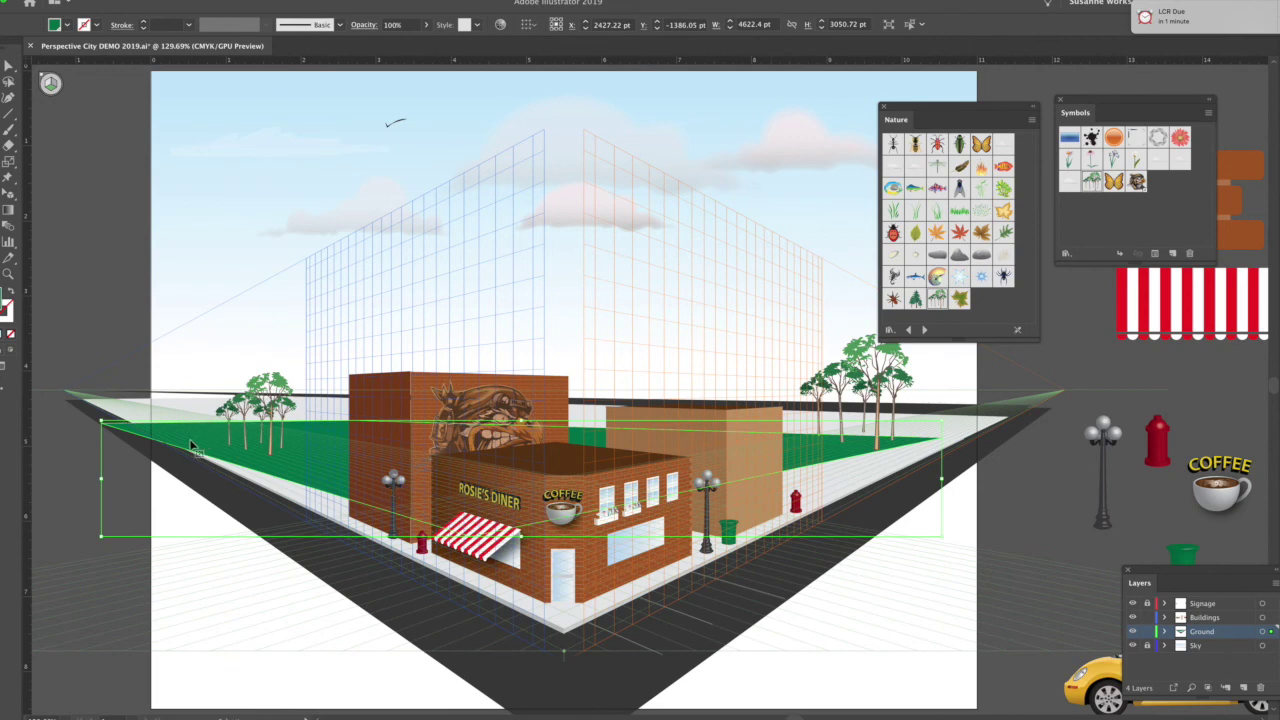
key(Delete)
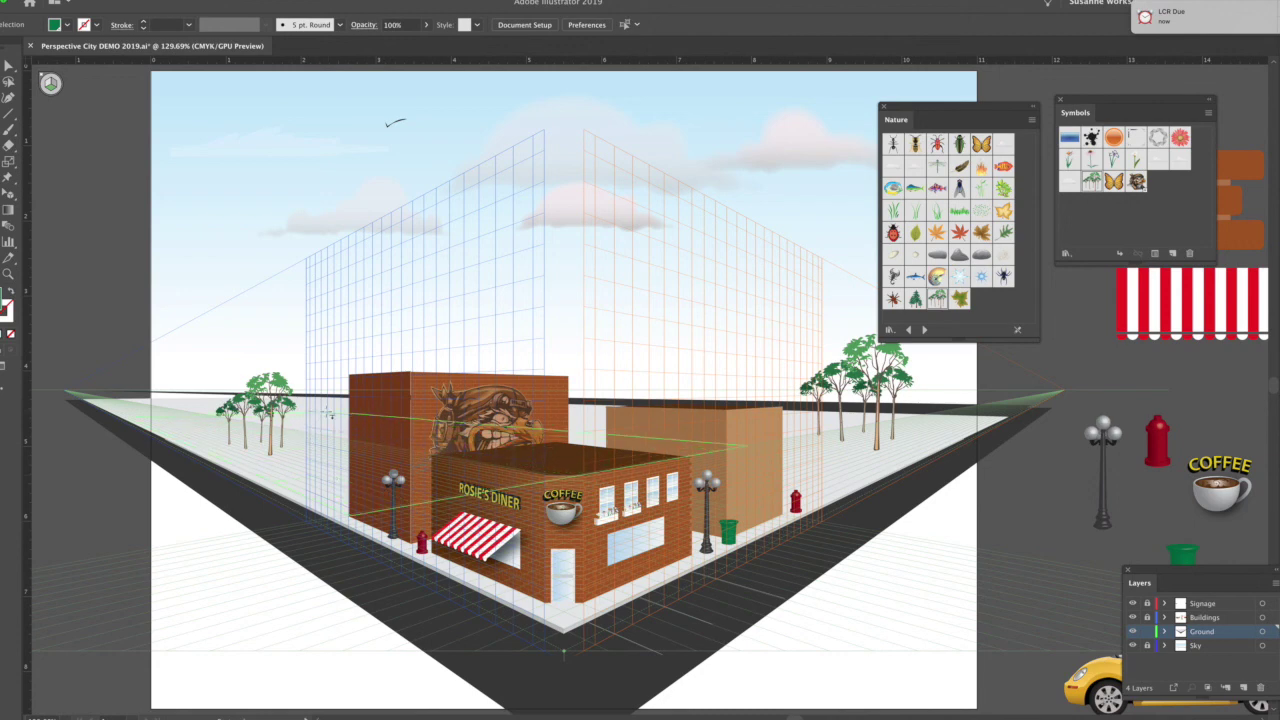
- Draw a green lawn about 5394 by 1907 pt on the Ground layer beside the brick building, and unlock the Buildings and Signage layers
drag(332, 411, 332, 411)
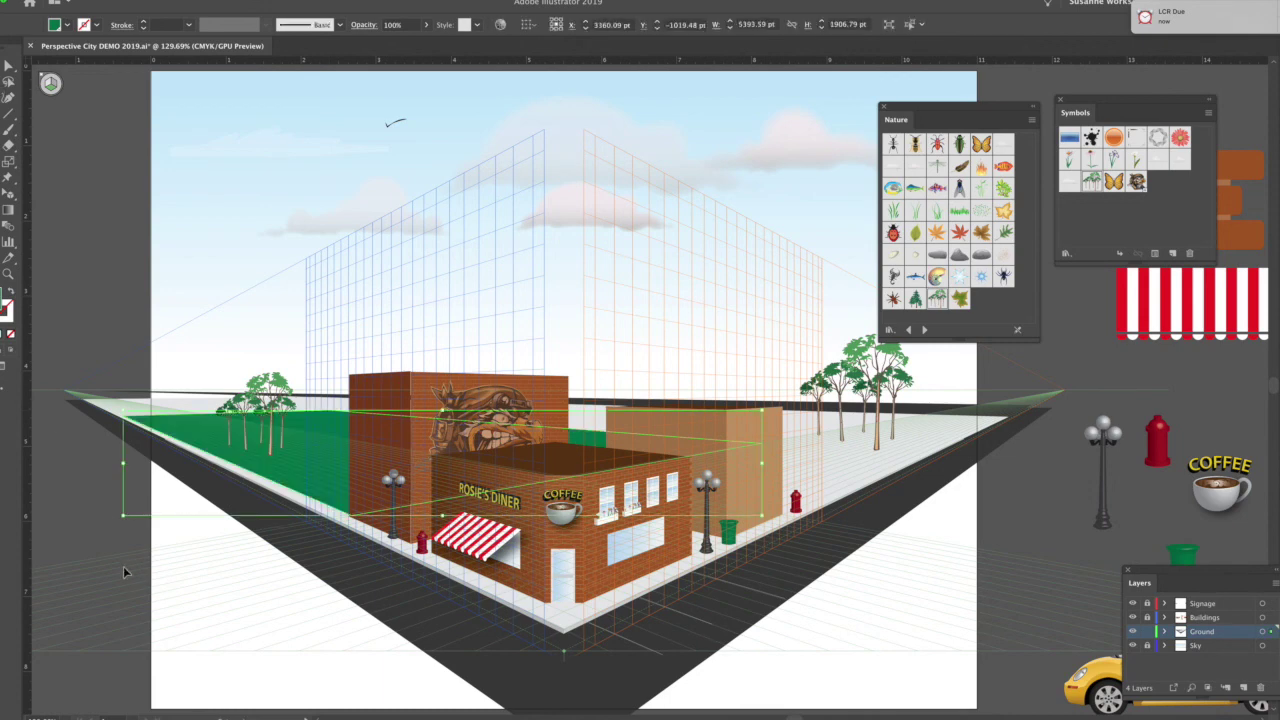
click(100, 545)
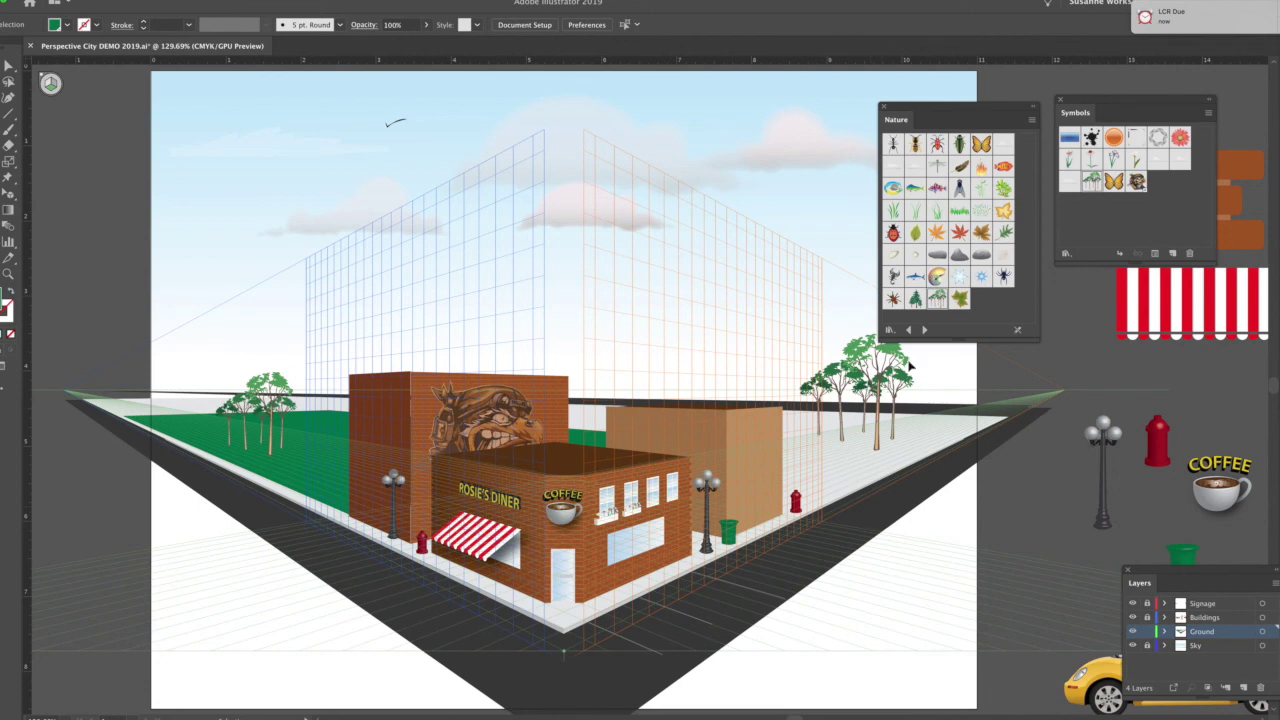
click(1147, 618)
click(1147, 604)
- Scale the trees beyond the tan building to about 1.35 by 1.39 in and shift them slightly down
click(880, 385)
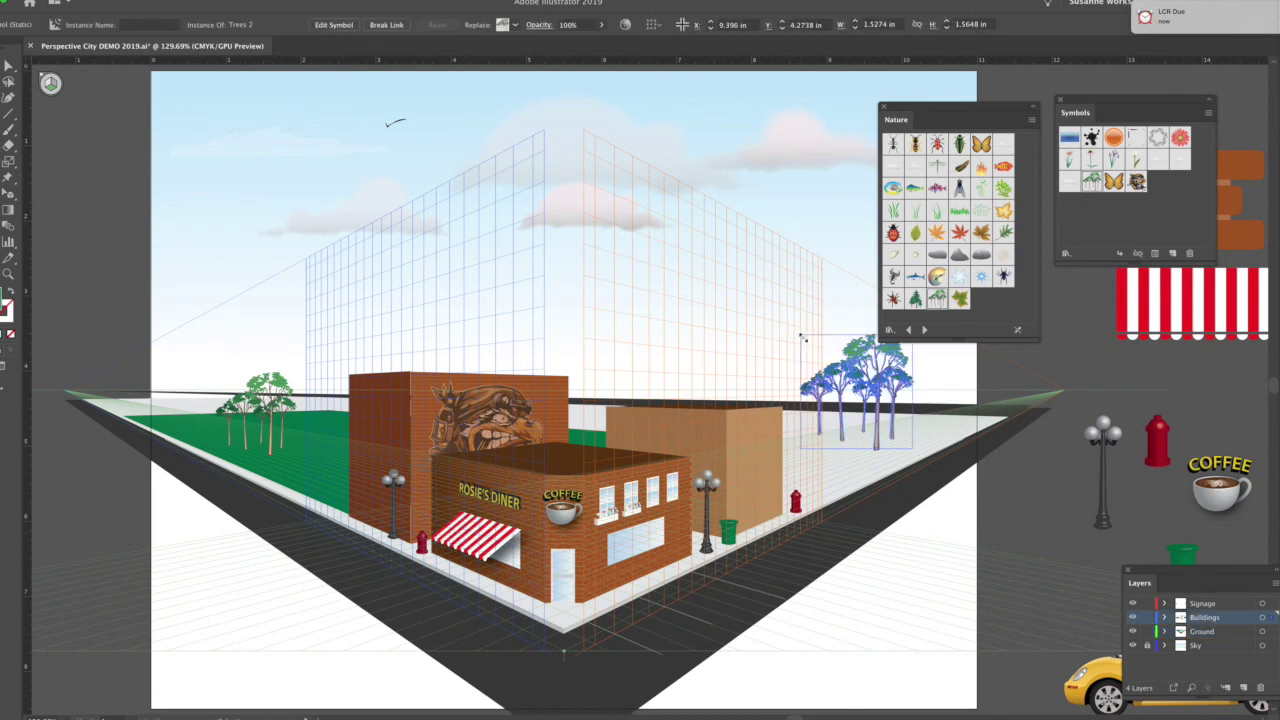
drag(807, 342, 808, 343)
drag(884, 376, 881, 389)
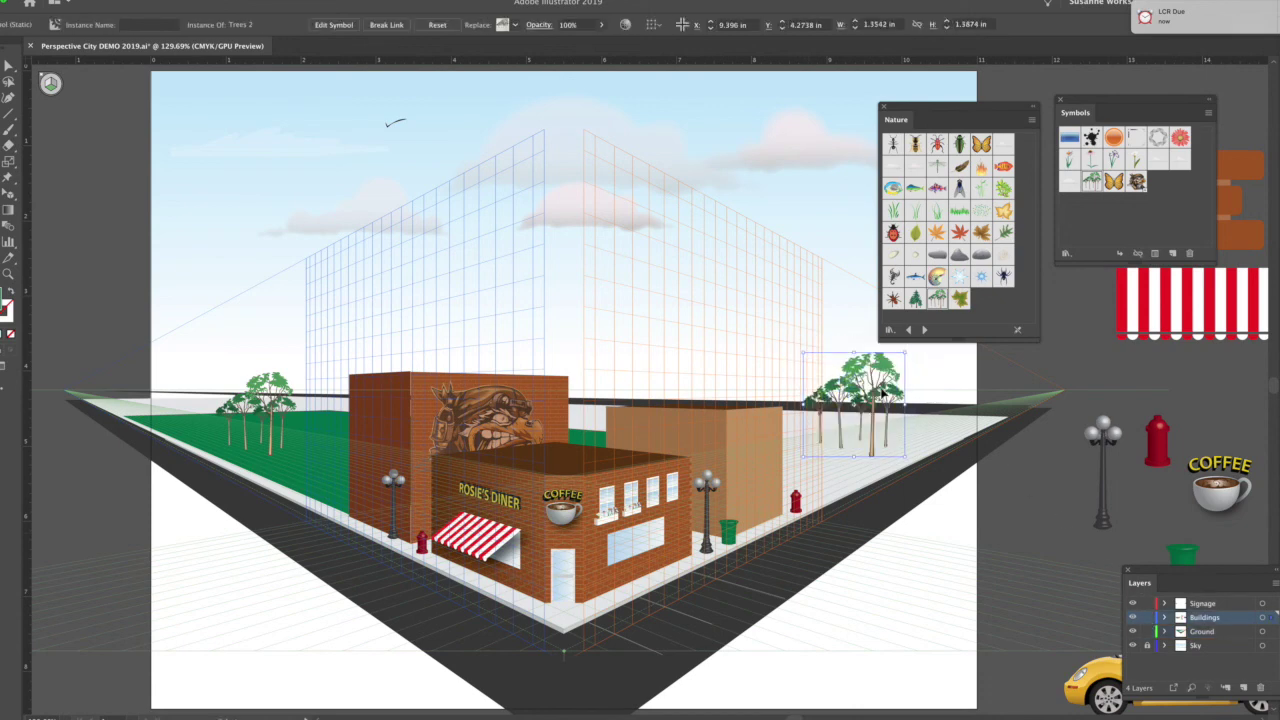
click(1039, 456)
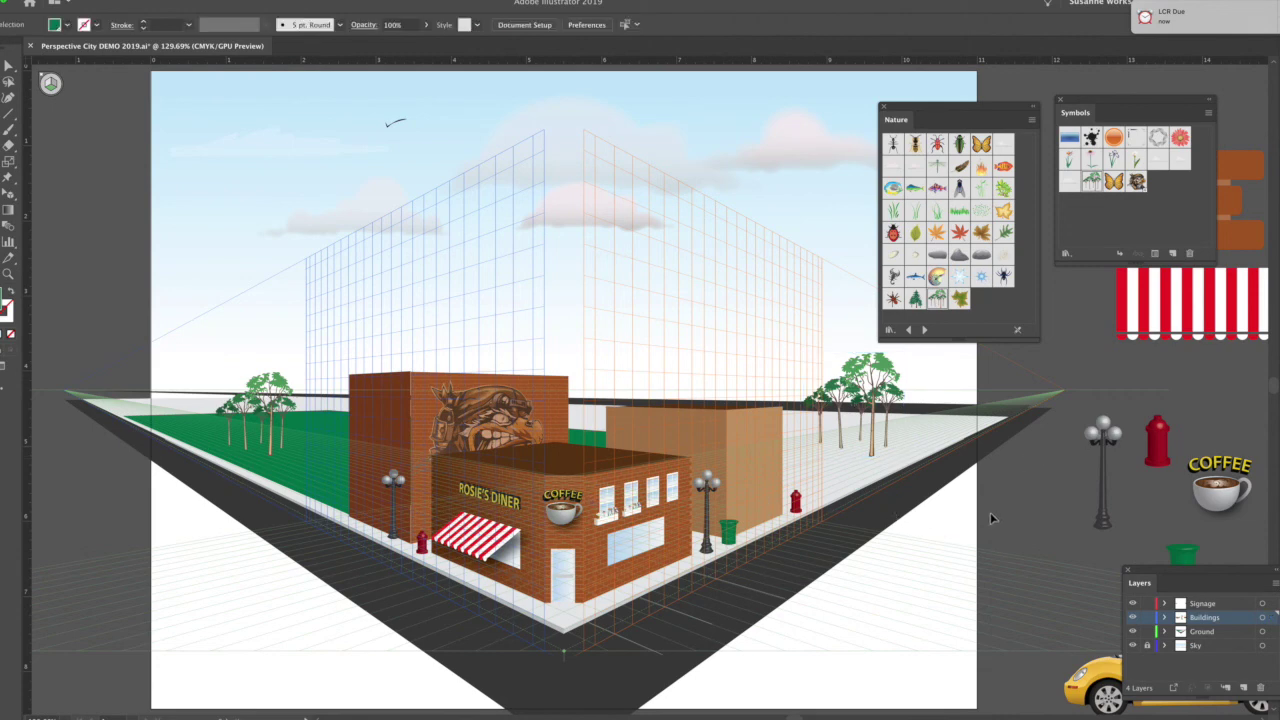
- Move the yellow car onto the road beside the diner's windowed wall and scale it to about 1.38 by 0.55 in
drag(1108, 698, 716, 601)
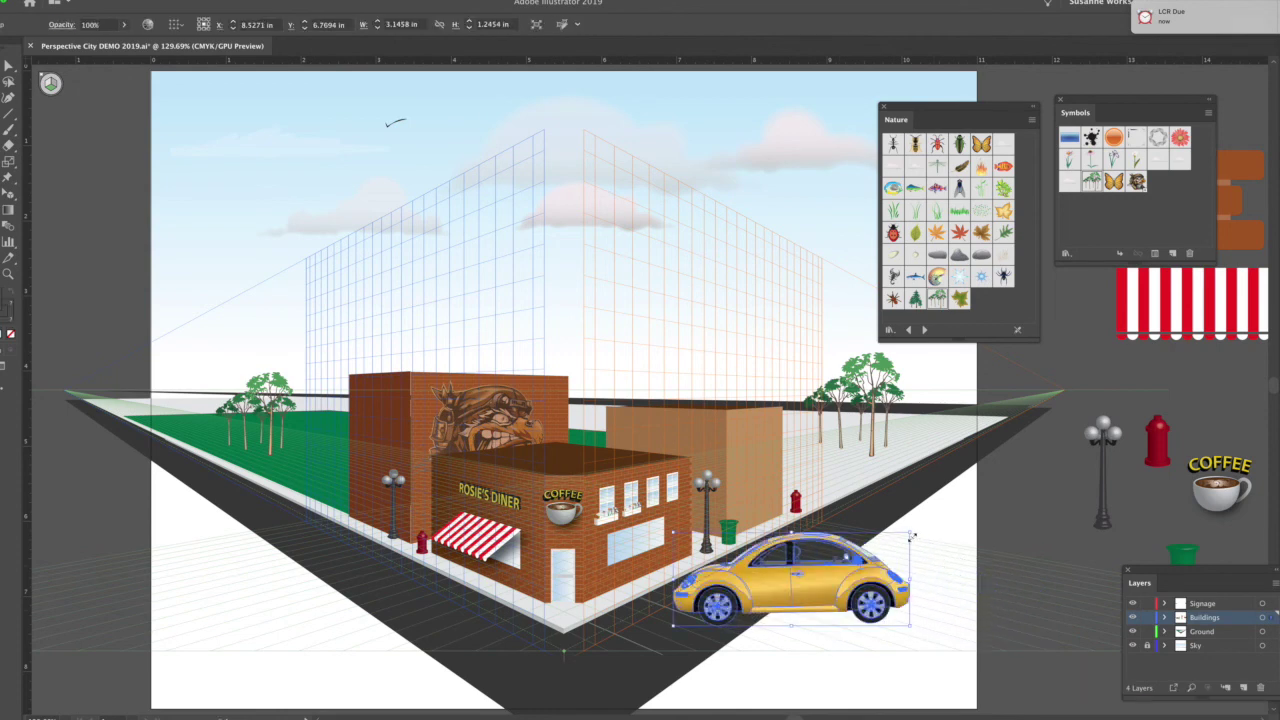
drag(900, 538, 763, 596)
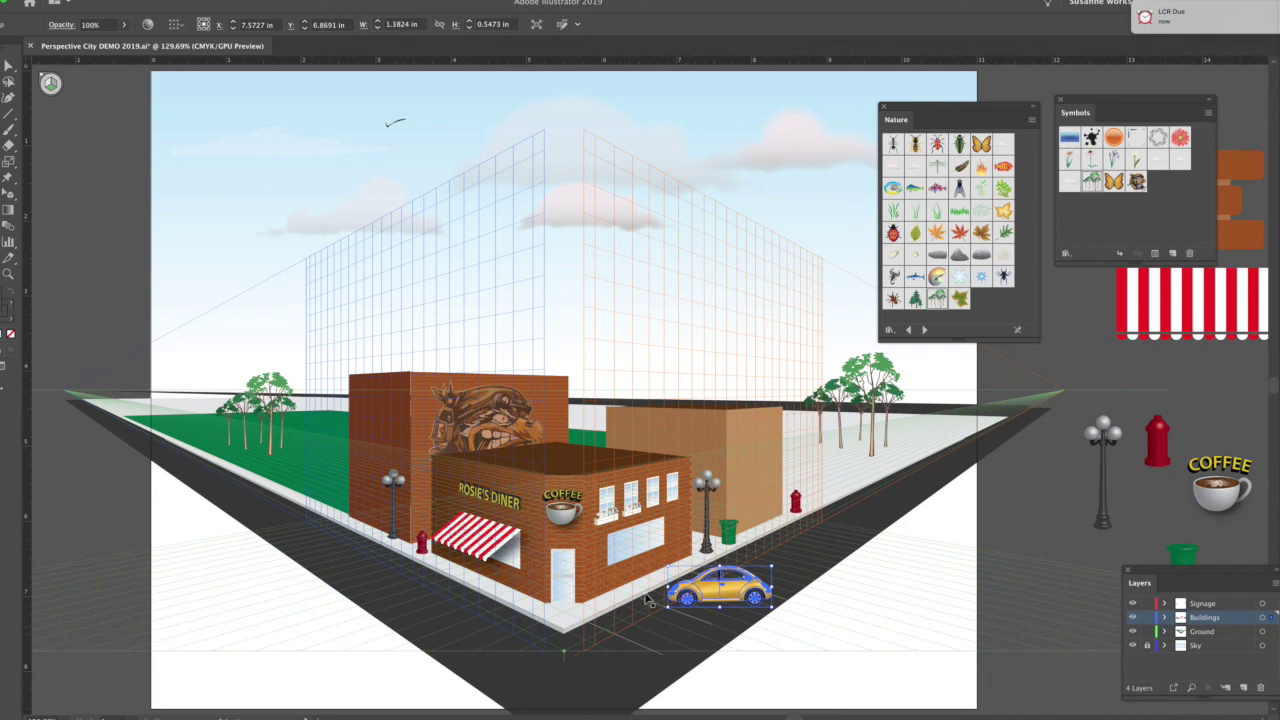
click(948, 670)
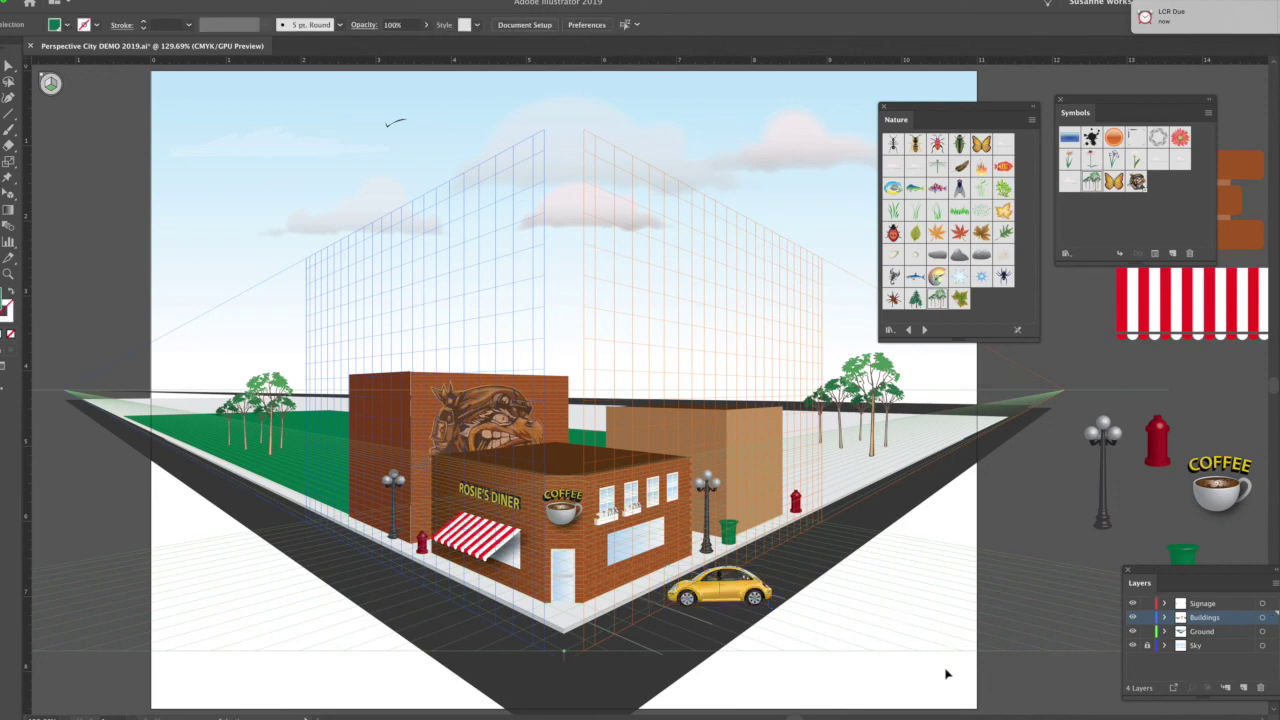